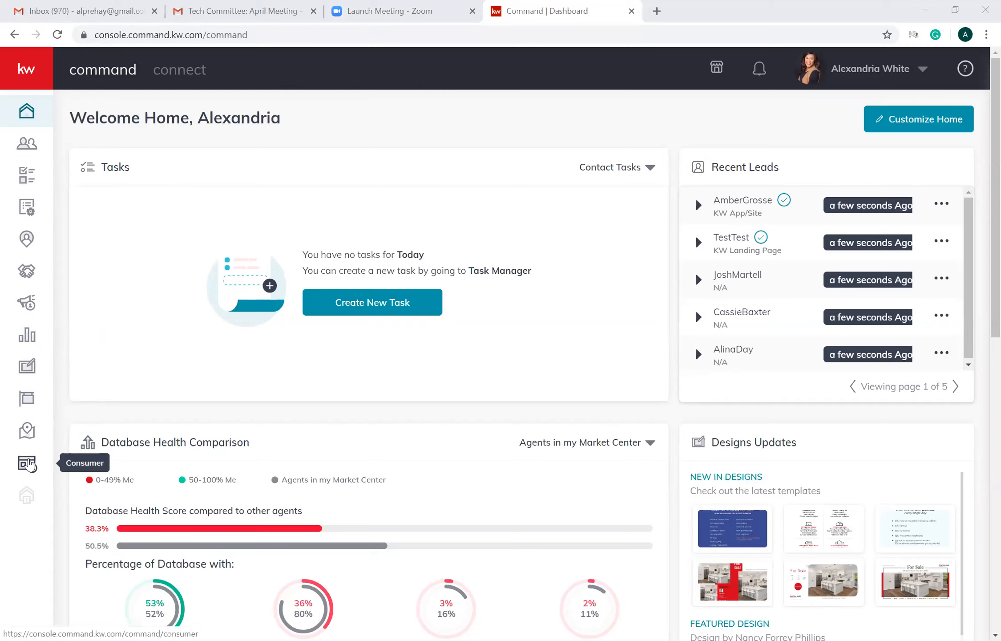
- Open the published OPEN HOUSE capture form page from the Consumer landing pages list
click(27, 464)
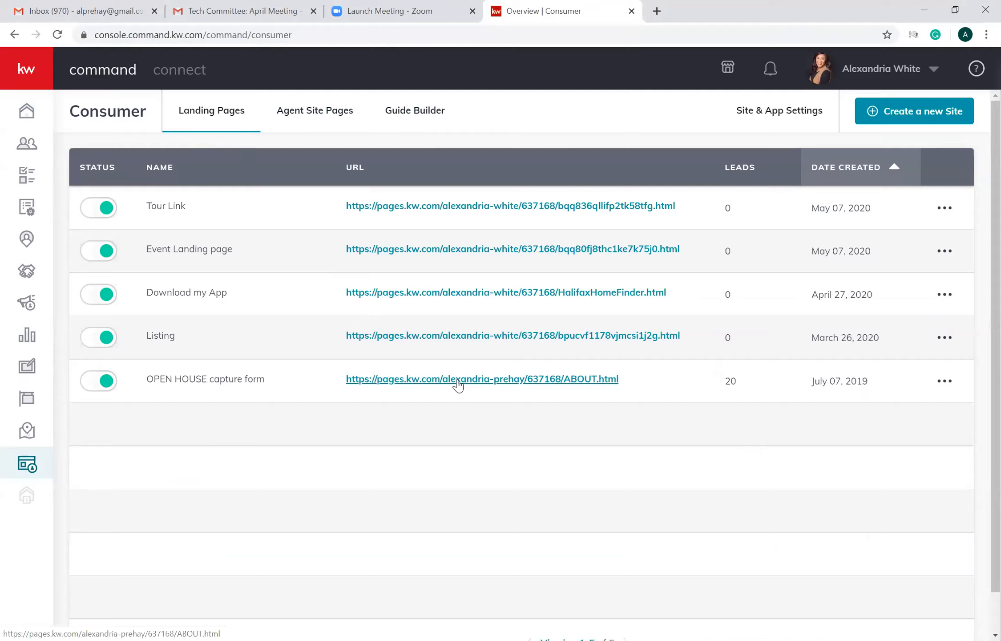
click(458, 382)
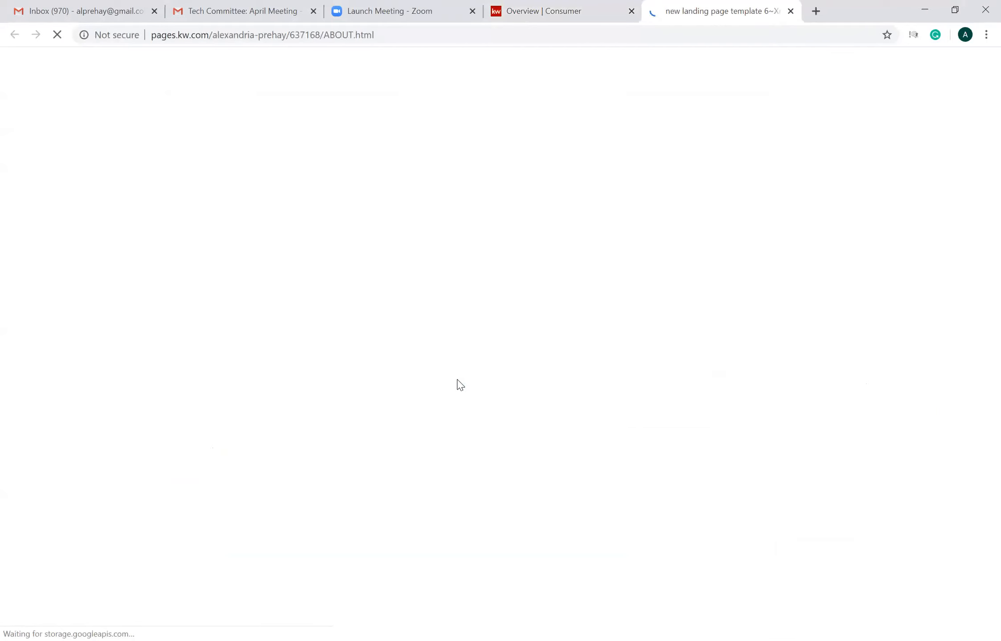
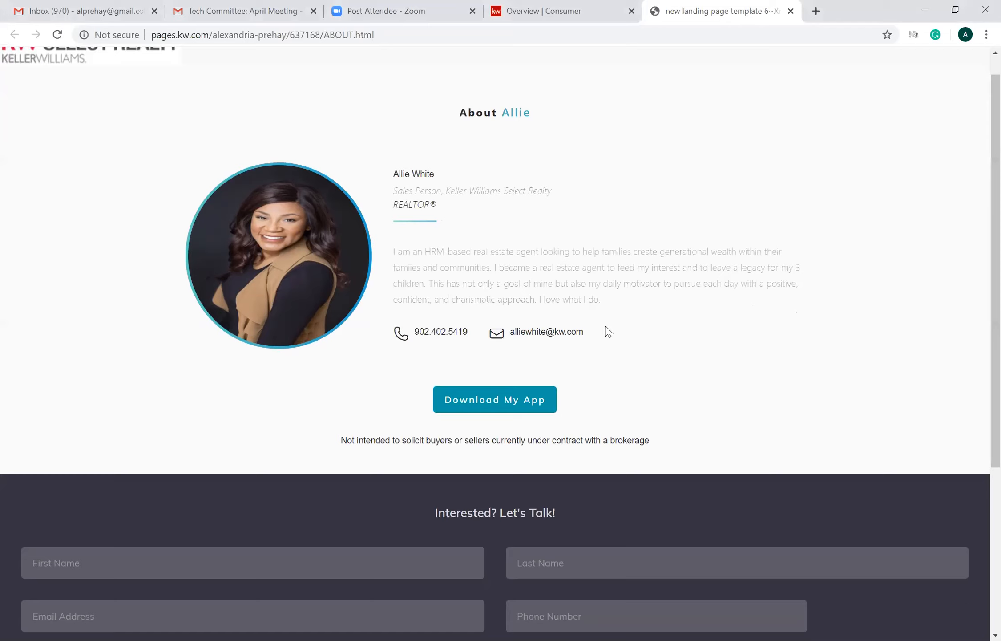
- Review the open house capture page from the agent's profile down to the contact form
drag(980, 261, 978, 314)
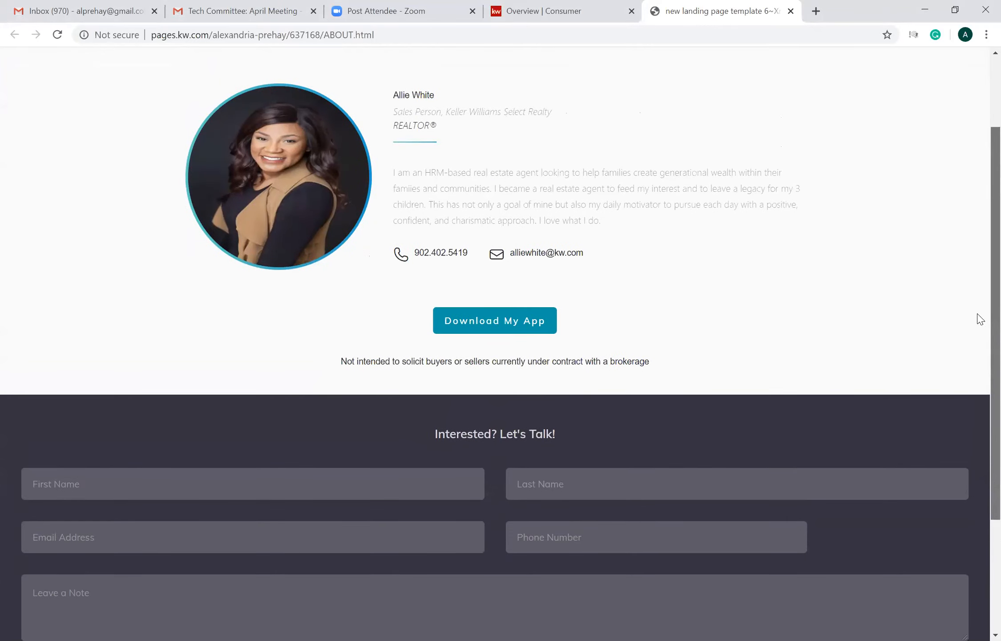
drag(978, 314, 976, 403)
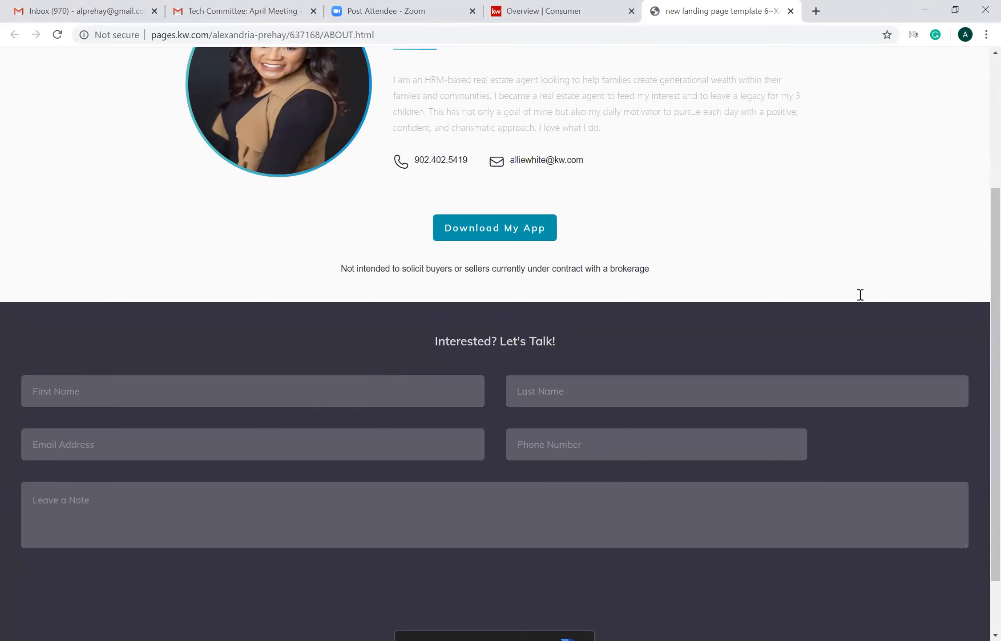
scroll(980, 302, up, 4)
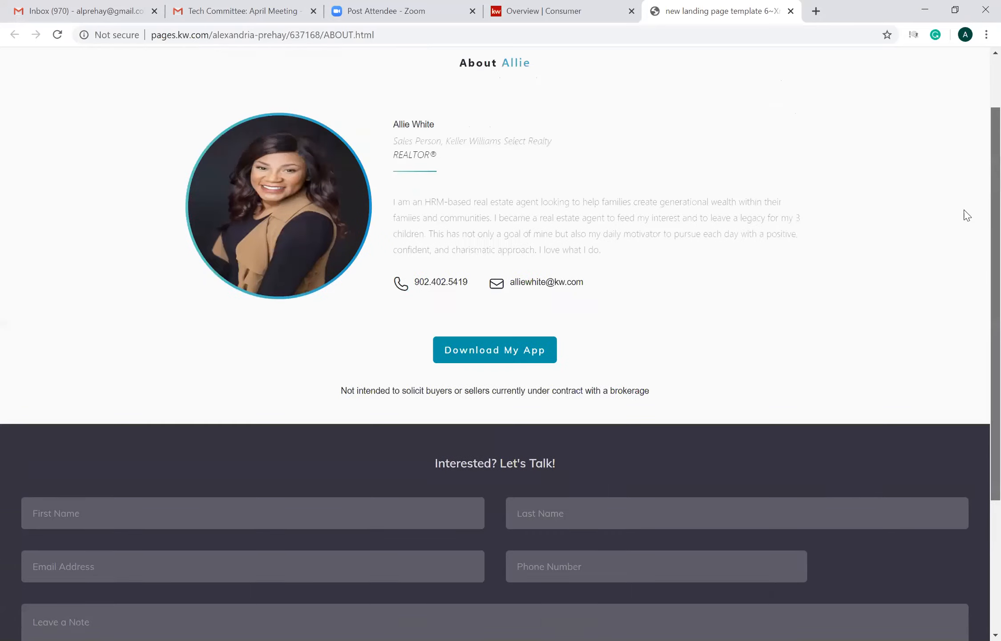
- Open the published Listing page from the Consumer landing pages list and review its property description, photo gallery, details and map
click(586, 21)
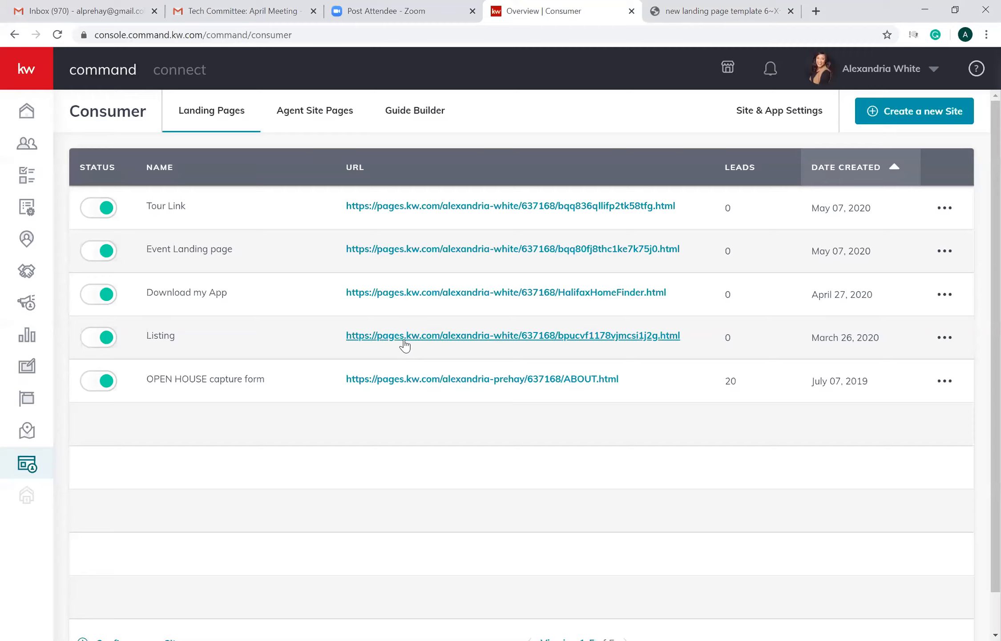
click(405, 336)
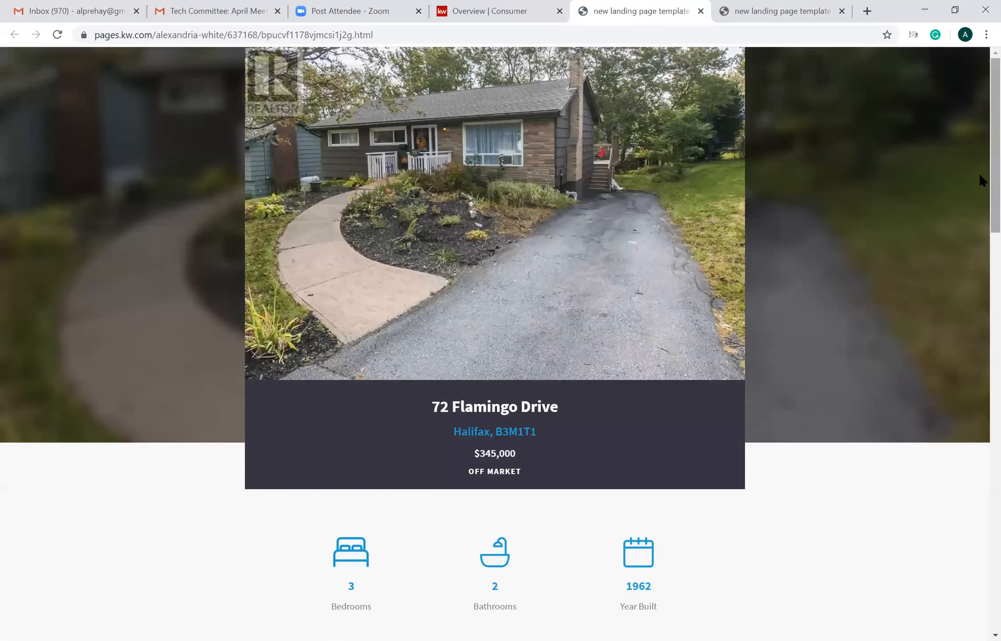
scroll(980, 178, down, 1)
scroll(979, 223, down, 6)
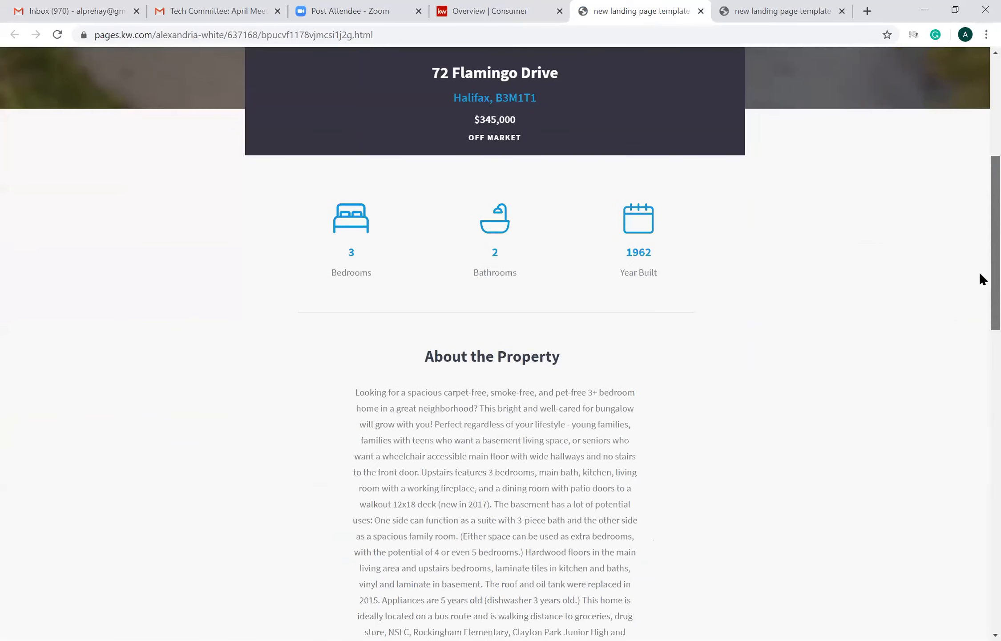
scroll(980, 285, down, 4)
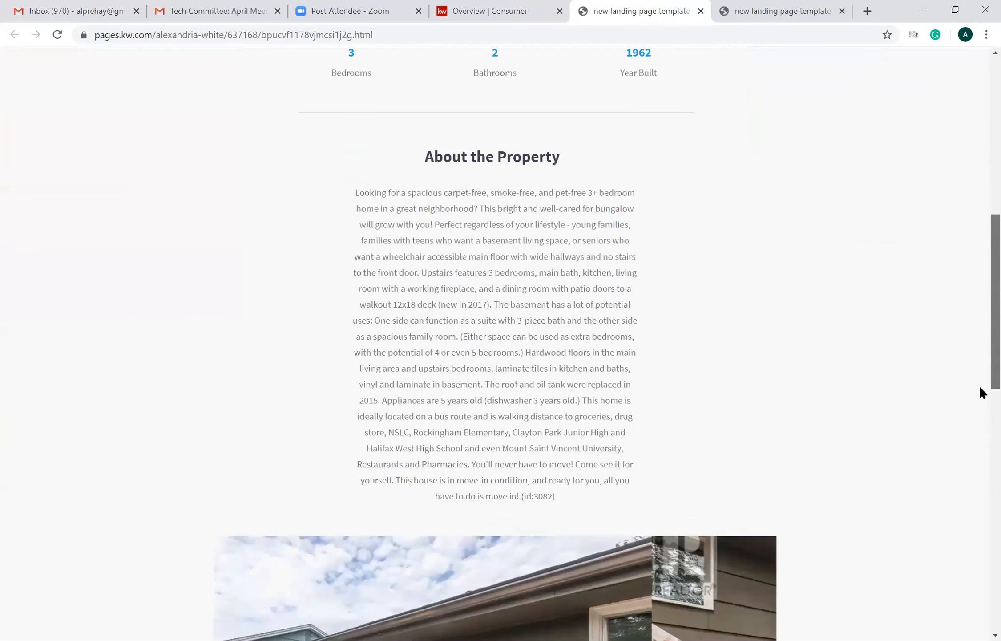
scroll(980, 401, down, 4)
scroll(980, 430, down, 5)
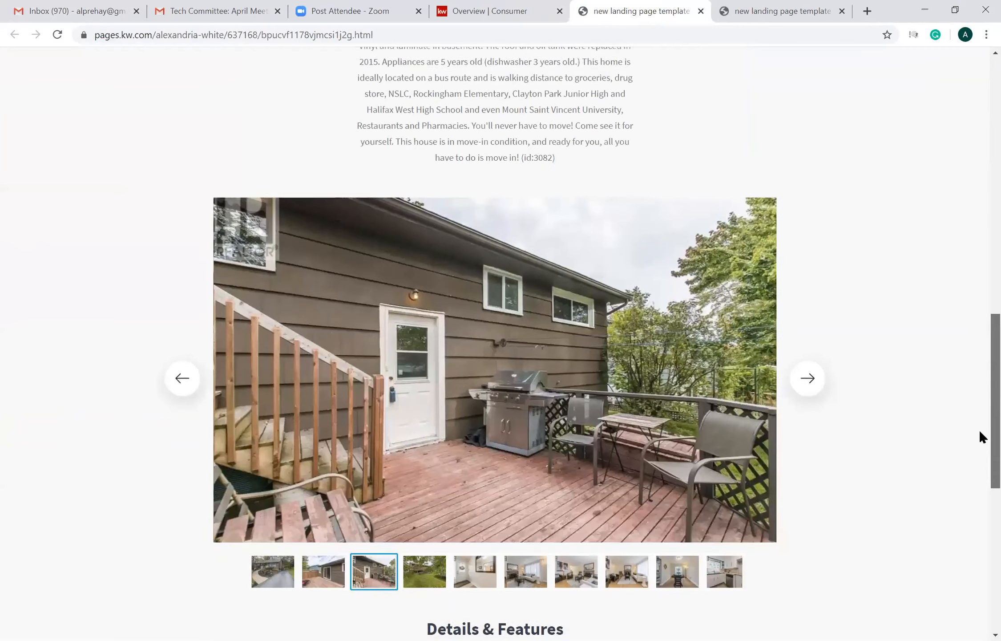
scroll(981, 481, down, 2)
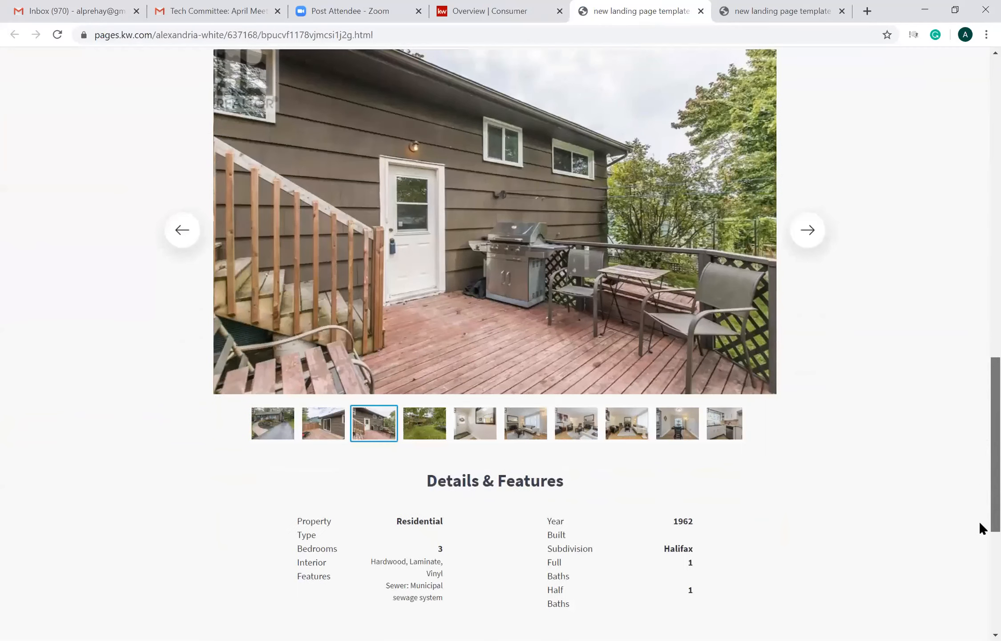
scroll(980, 543, down, 5)
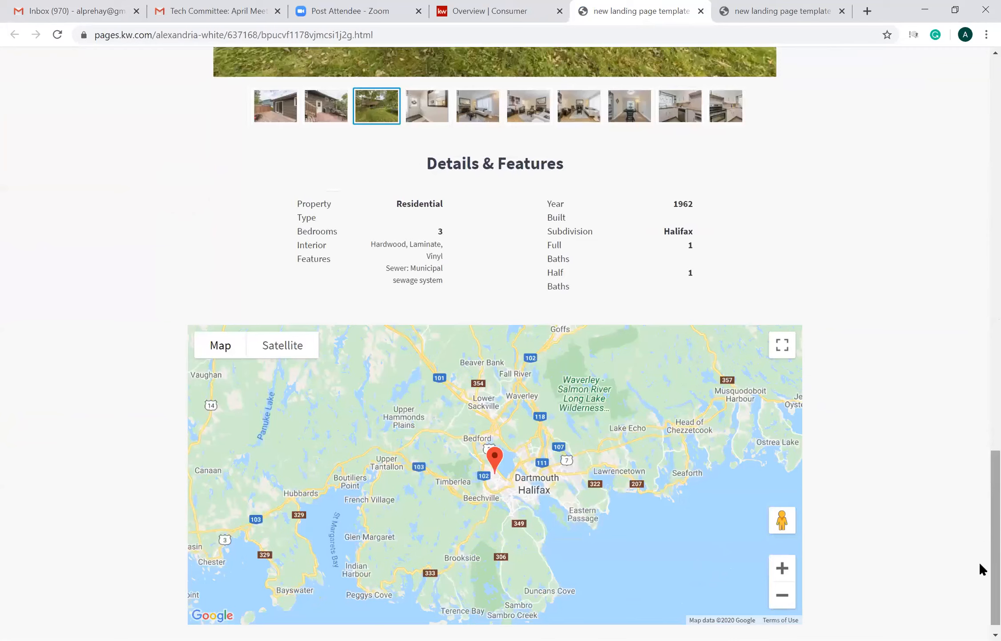
scroll(980, 490, down, 1)
scroll(979, 373, up, 20)
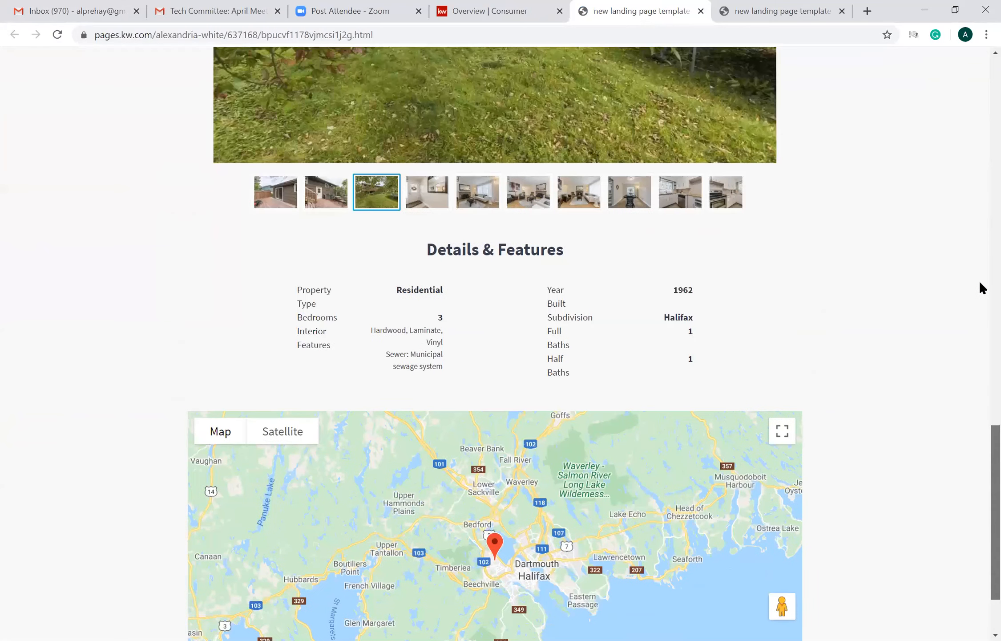
scroll(979, 94, up, 4)
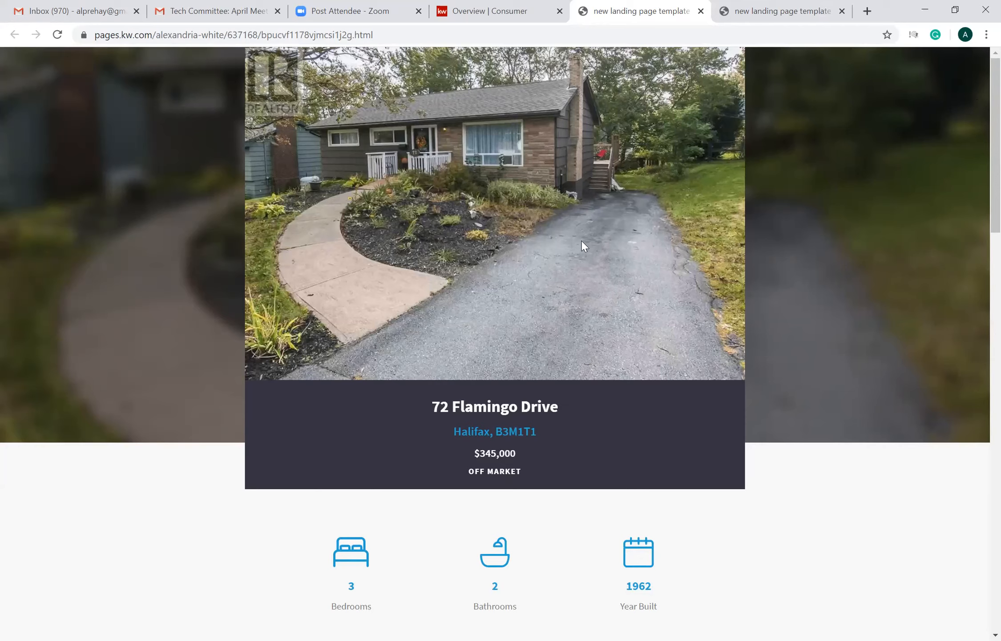
- Return to the landing pages list, open the published Download my App page and review its app download section, contact form and footer
click(476, 12)
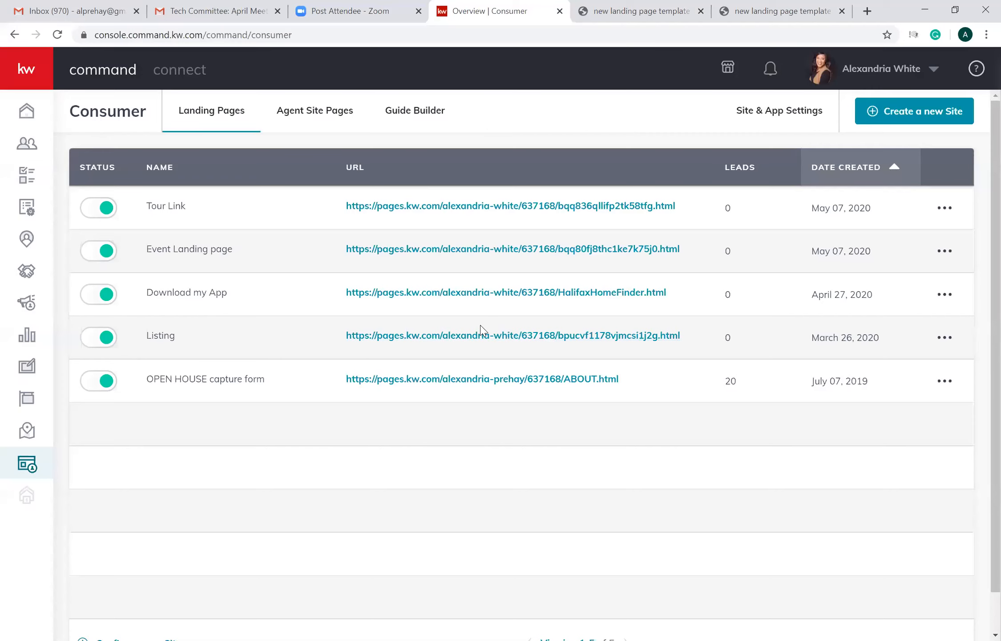
click(442, 295)
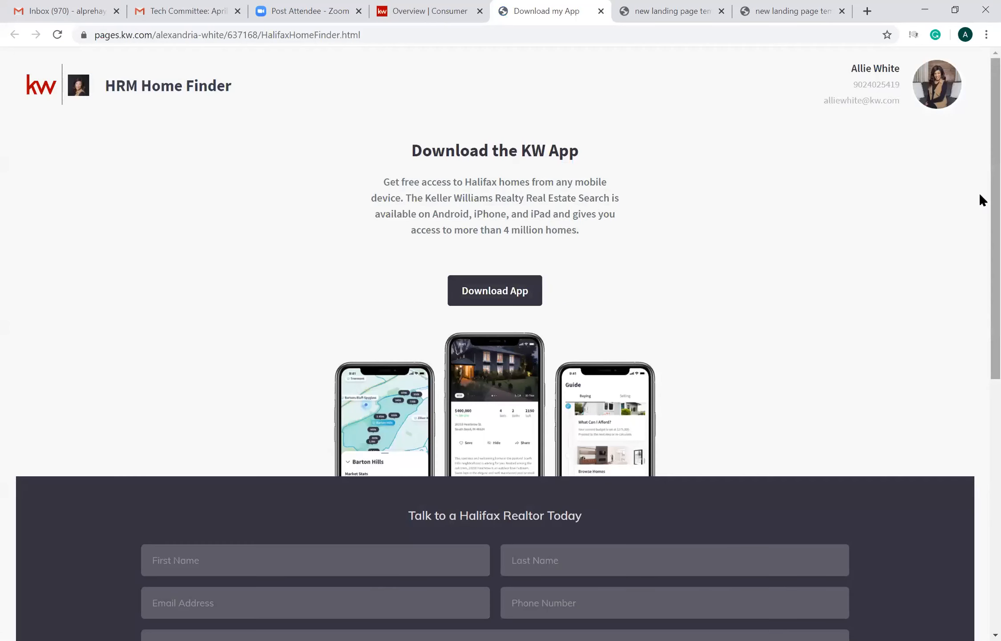
scroll(980, 199, down, 1)
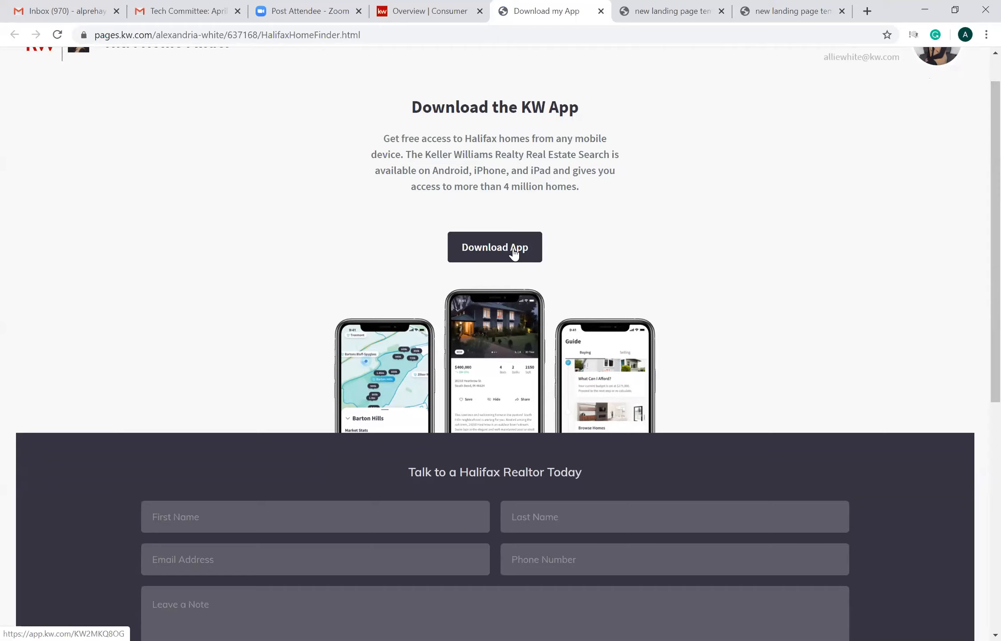
scroll(980, 208, down, 4)
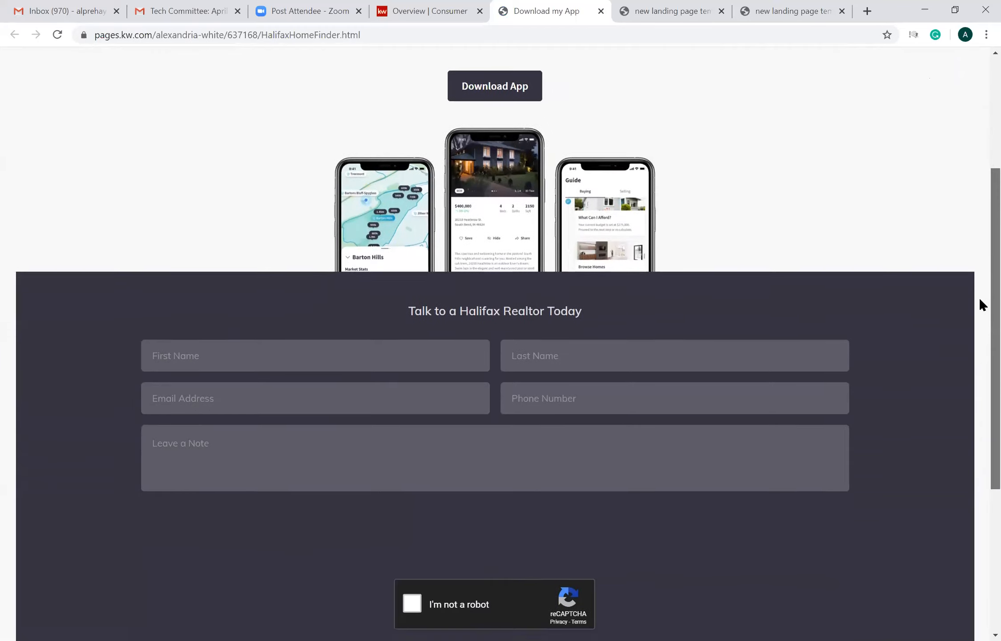
scroll(980, 312, down, 1)
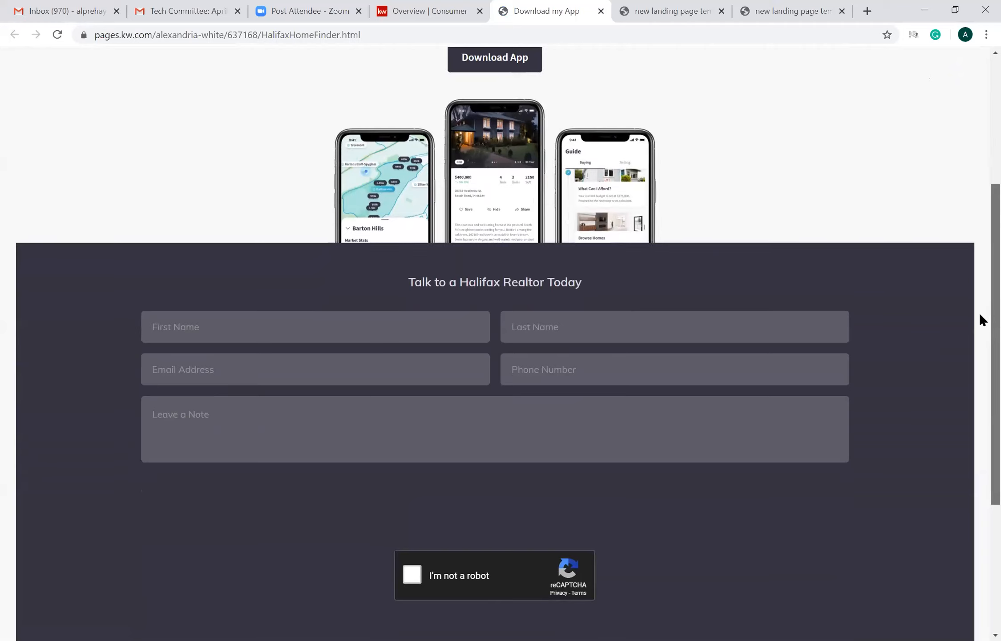
scroll(980, 330, down, 2)
scroll(979, 416, down, 4)
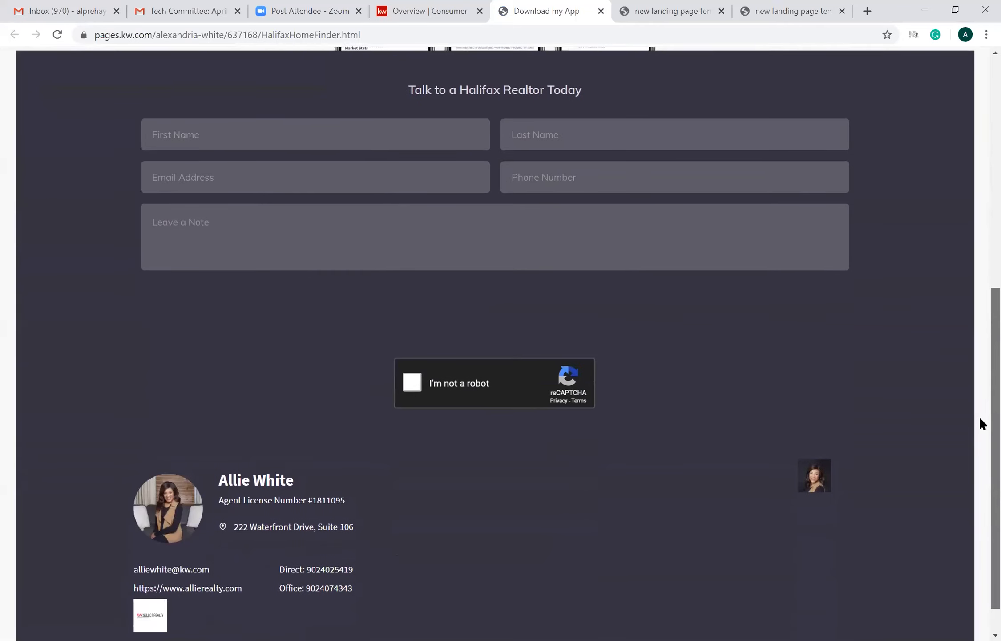
scroll(966, 414, up, 3)
scroll(951, 347, up, 2)
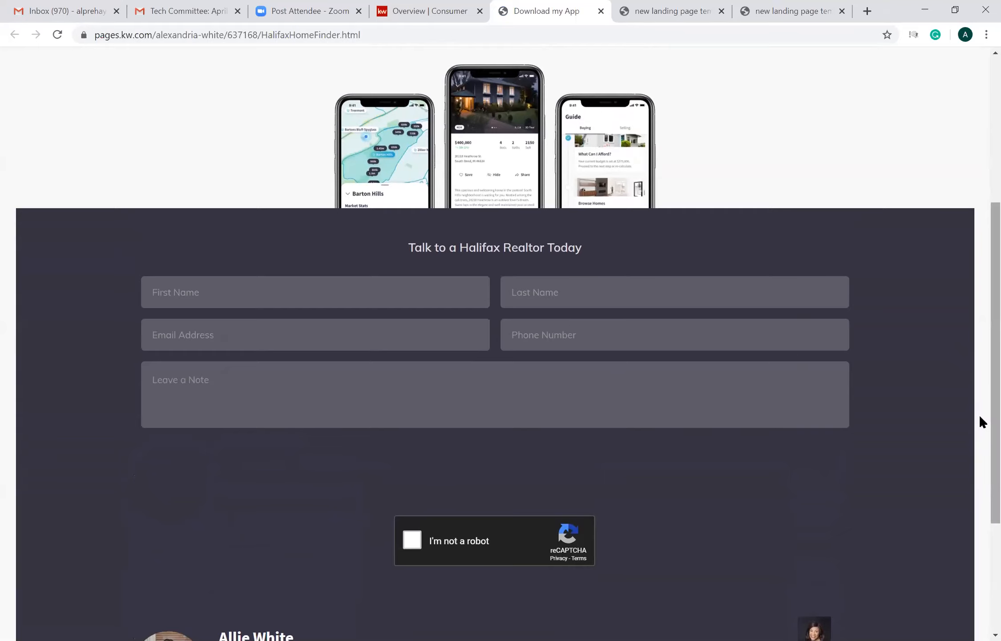
scroll(980, 408, up, 4)
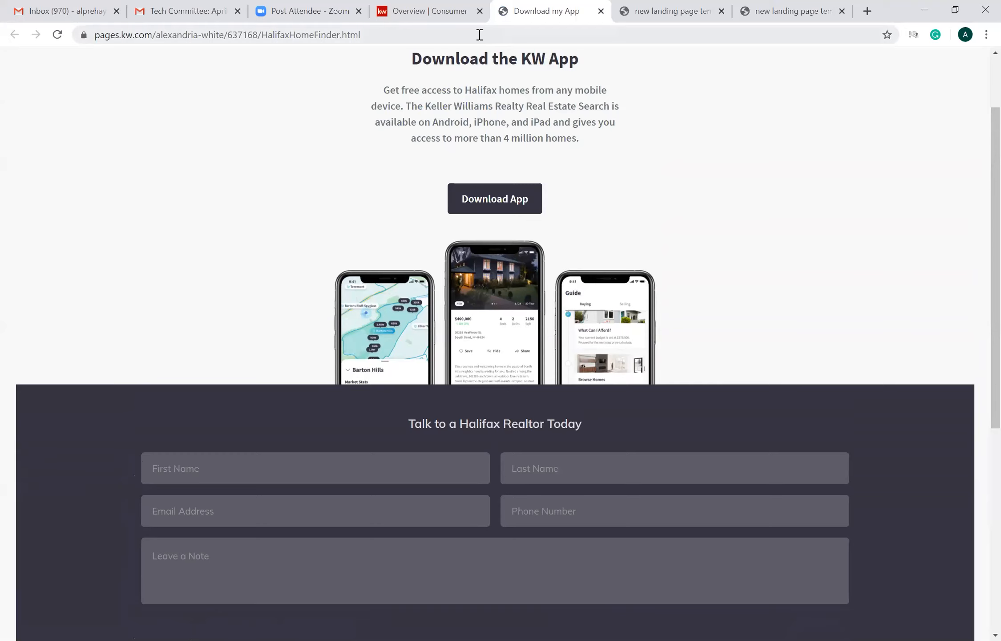
- Open the published Event Landing page from the landing pages list and review its banner and registration form
click(434, 12)
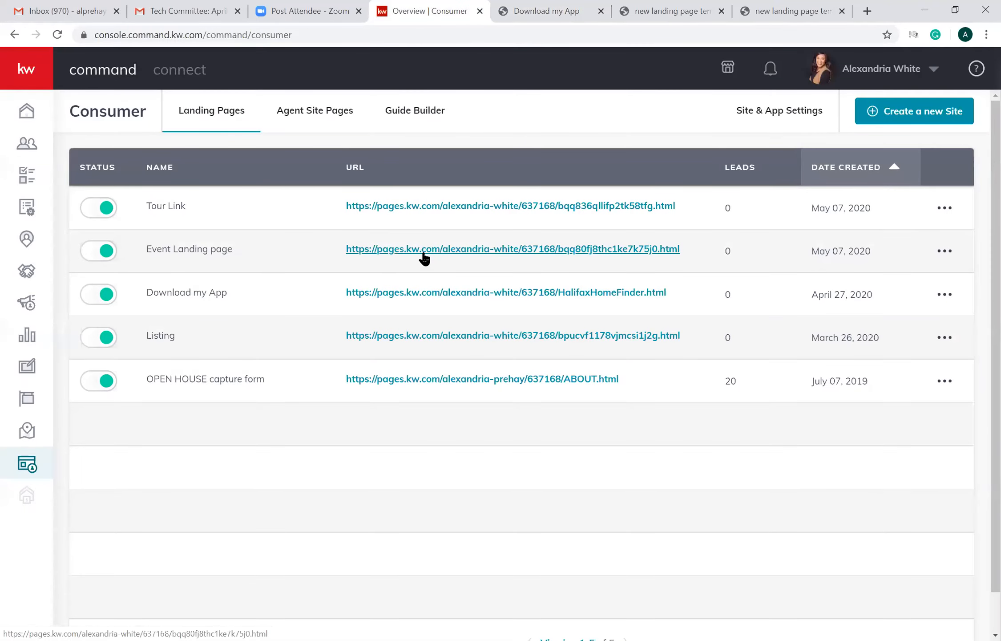
click(424, 249)
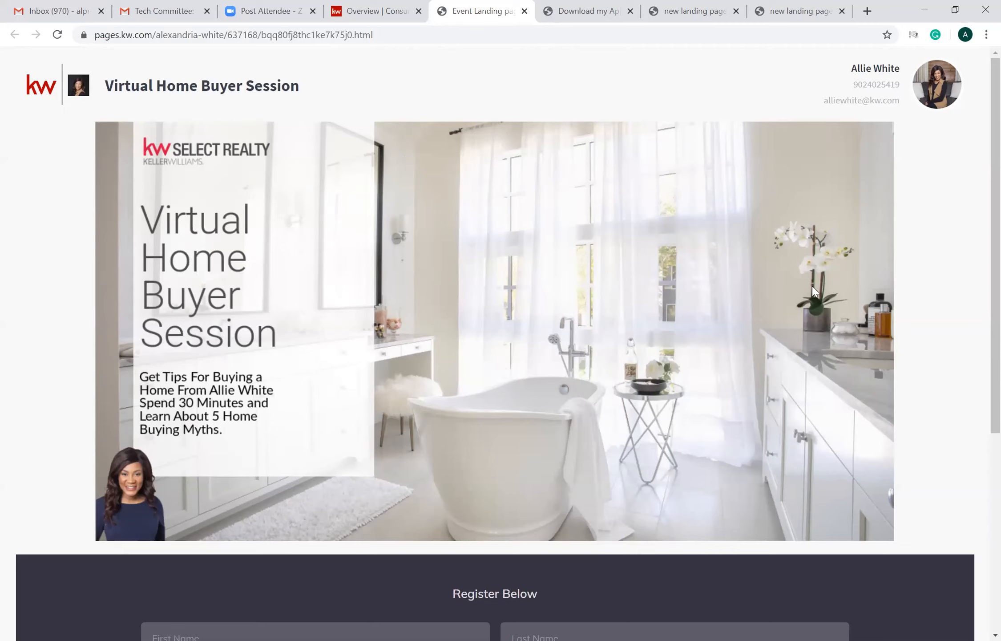
scroll(979, 296, down, 5)
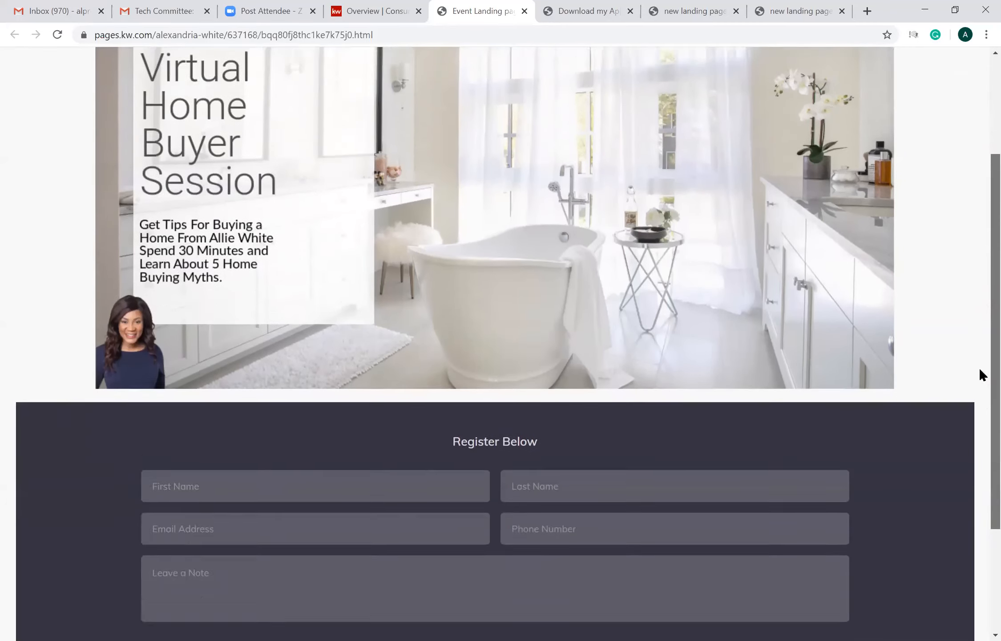
scroll(670, 424, down, 1)
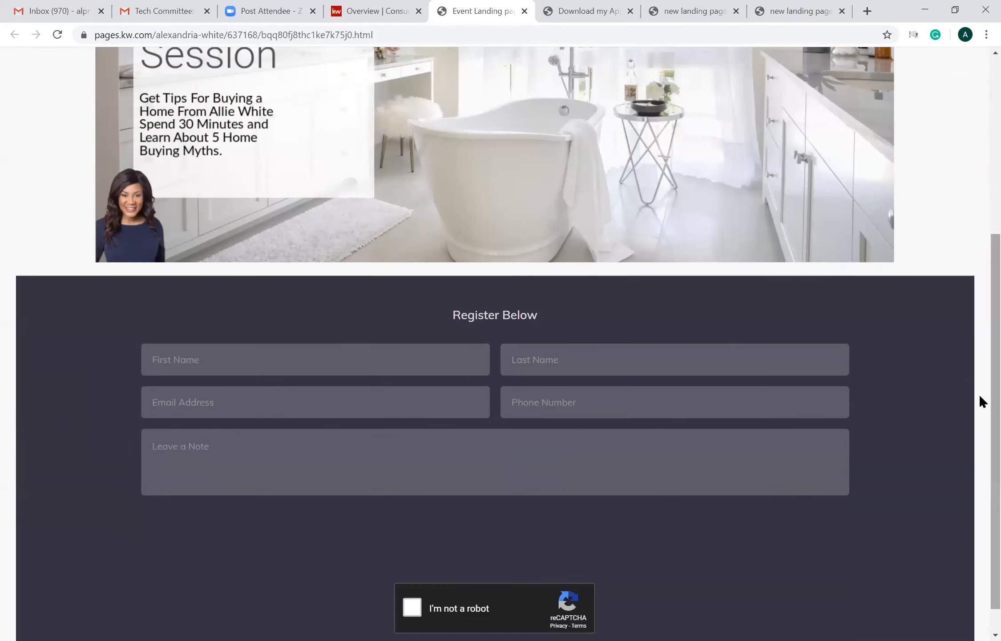
scroll(980, 370, down, 1)
scroll(980, 313, up, 7)
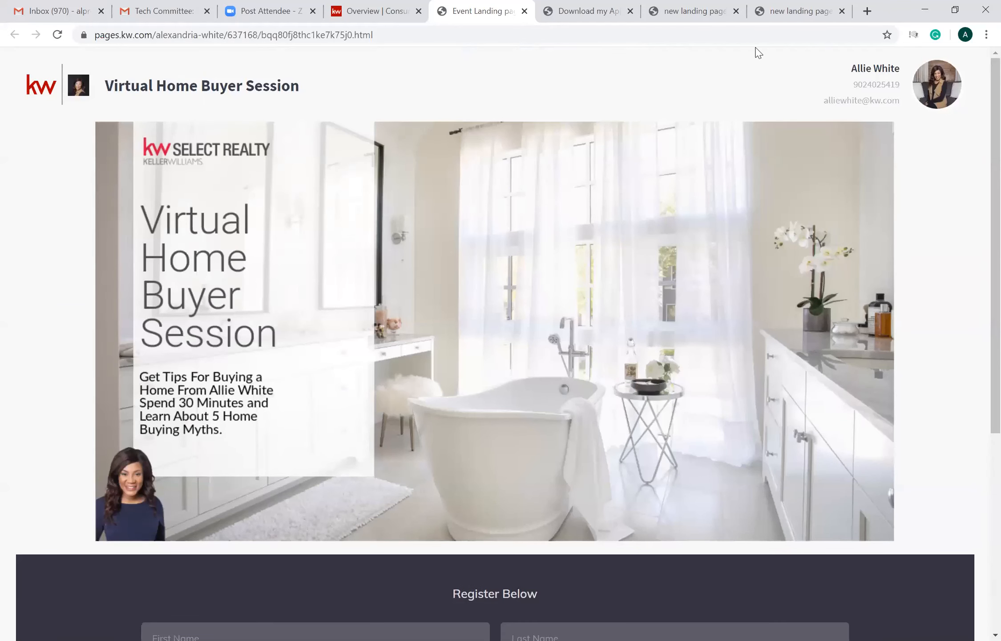
- Open the published Tour Link page from the landing pages list and review its video and contact form
key(ctrl+shift+Tab)
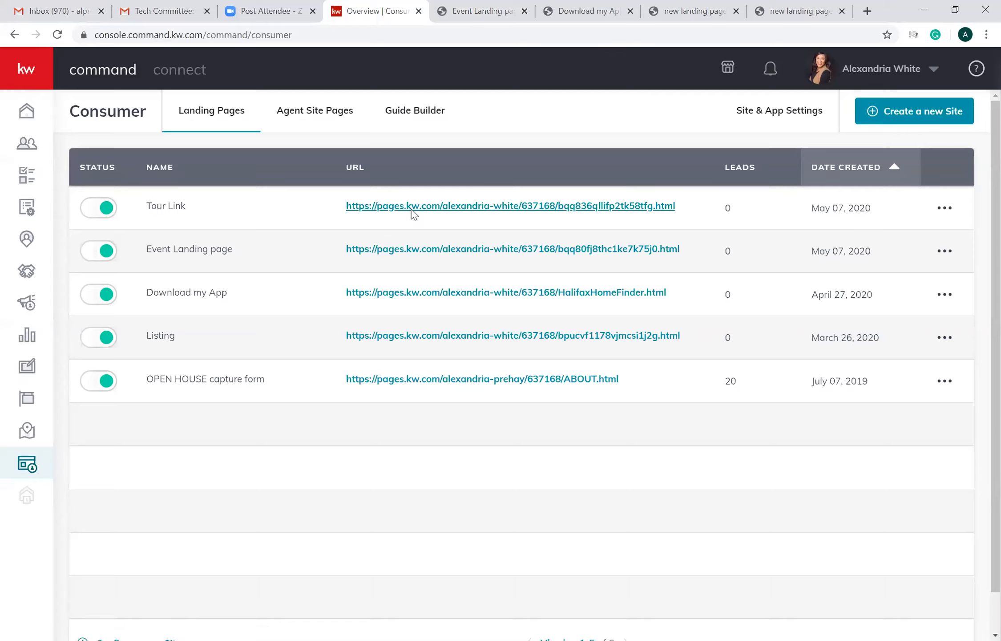
click(412, 209)
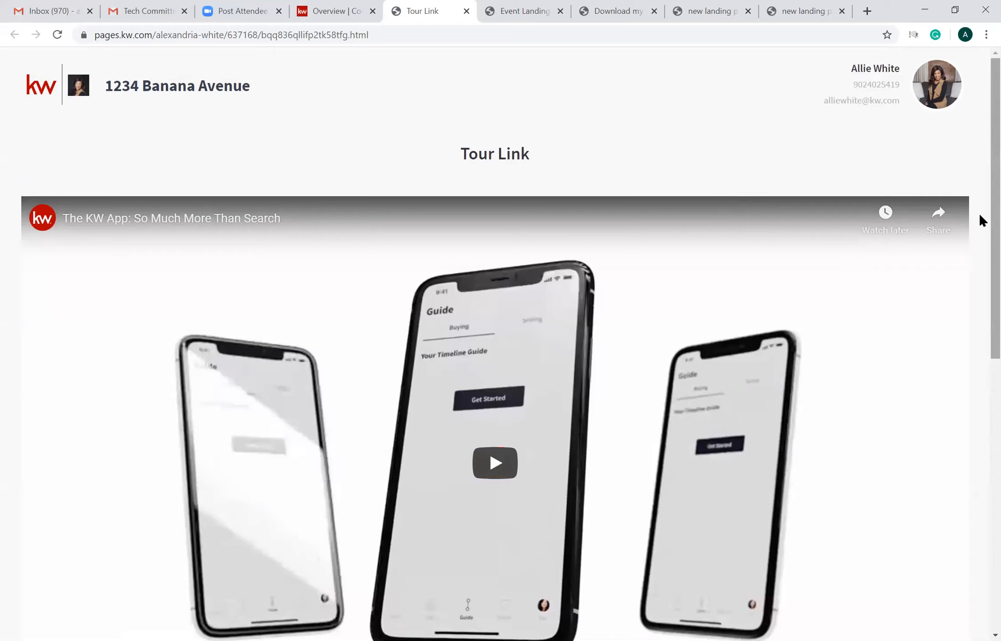
scroll(980, 206, down, 5)
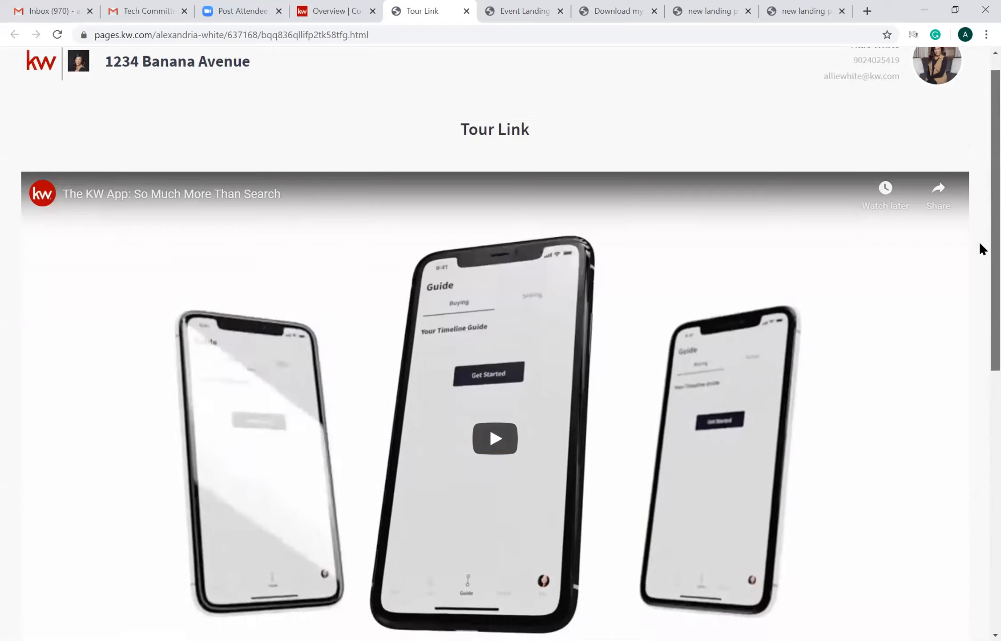
scroll(980, 326, down, 5)
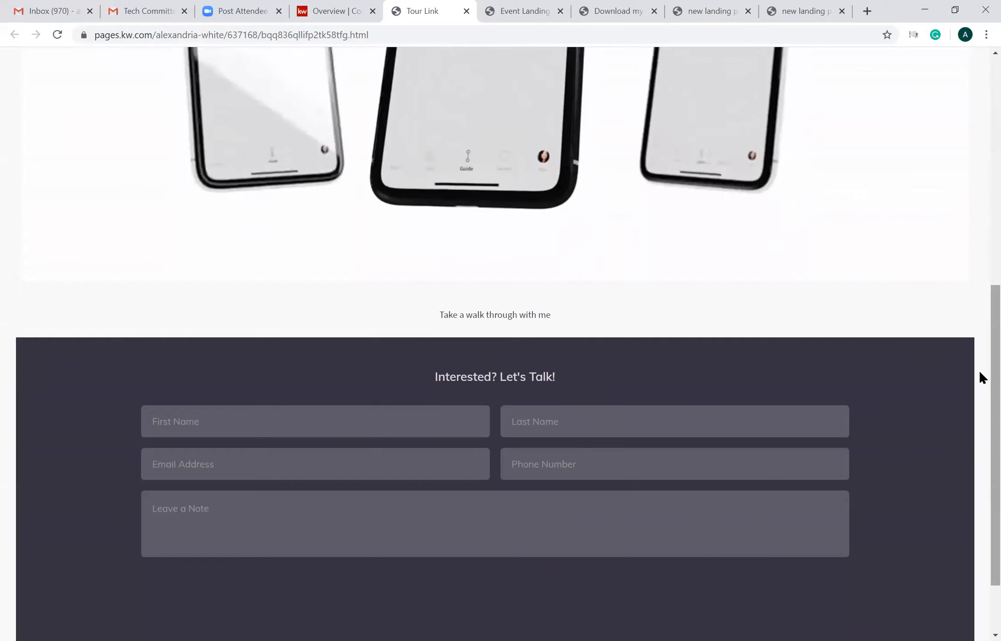
scroll(979, 368, up, 8)
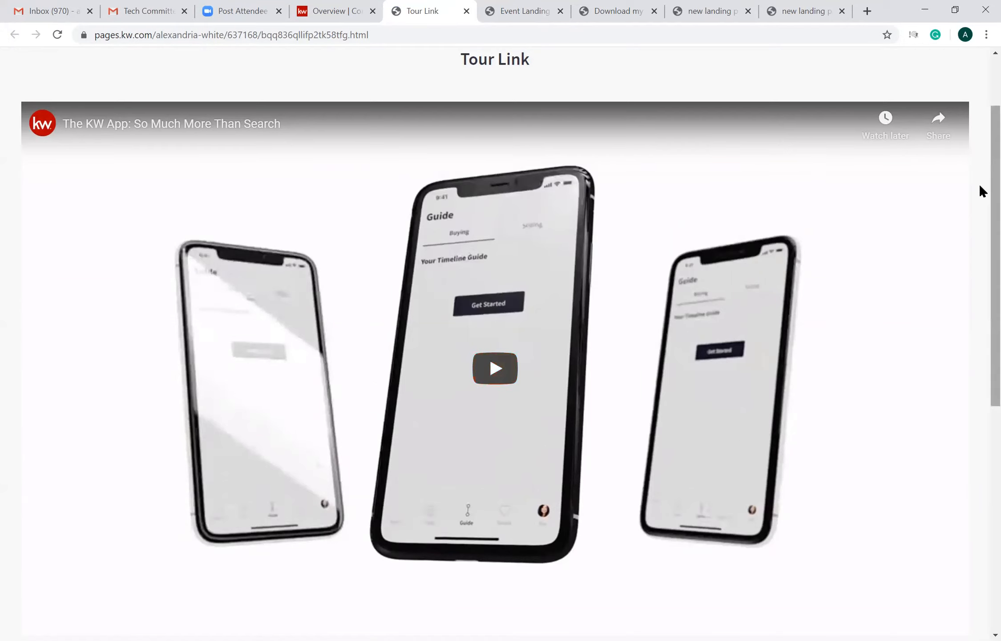
scroll(980, 134, up, 2)
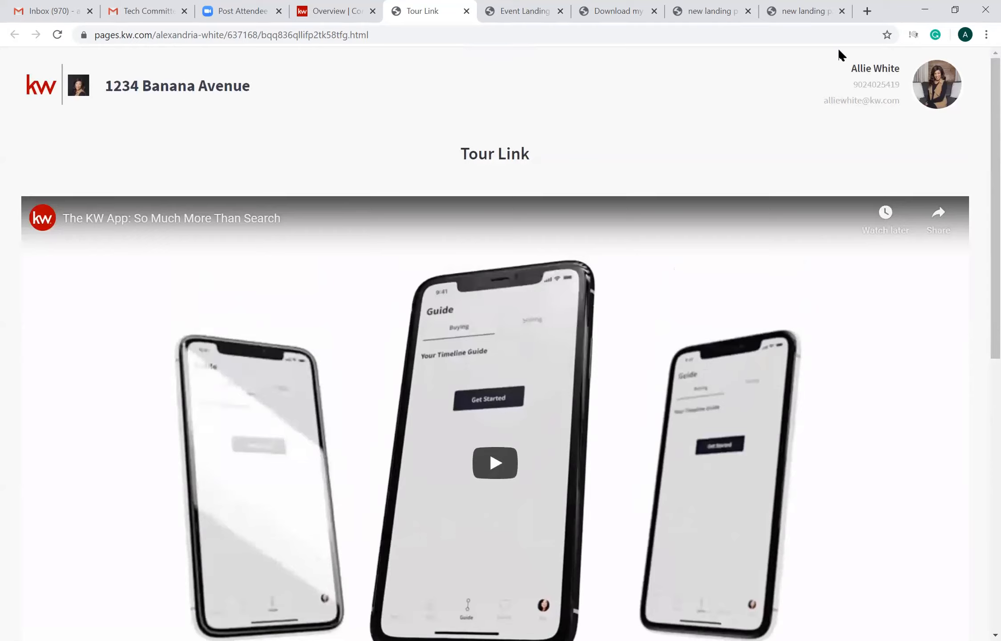
- Open the OPEN HOUSE capture form for editing from the landing pages list and view its layout down to the Lead Form
key(ctrl+shift+Tab)
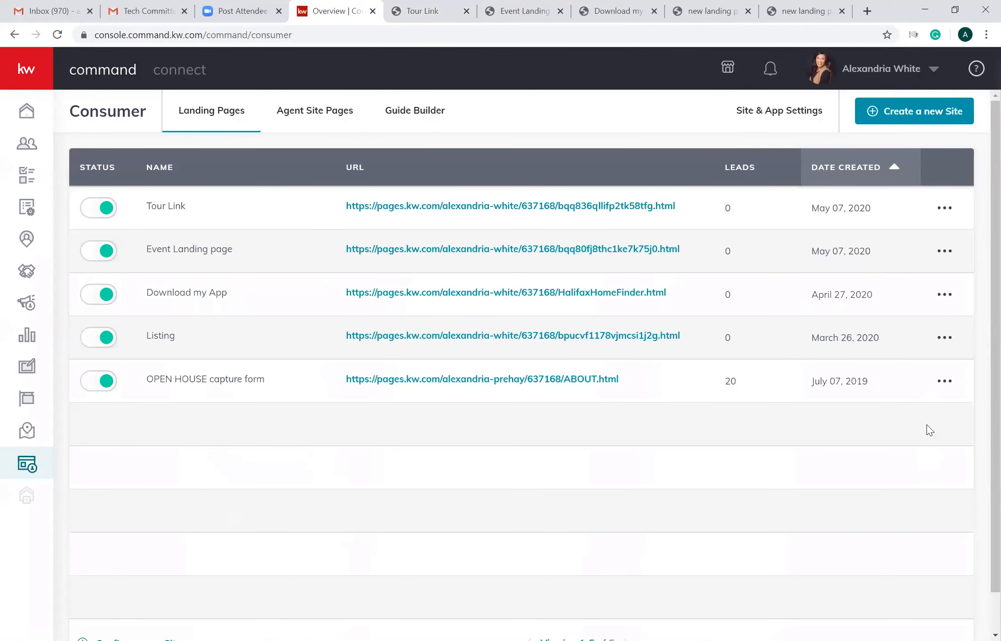
click(945, 383)
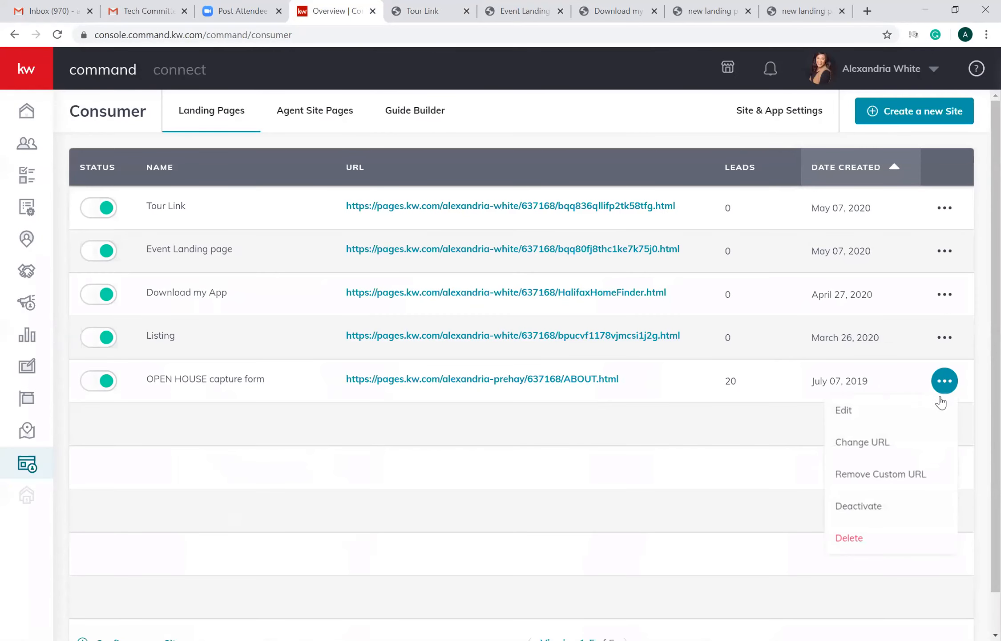
click(902, 413)
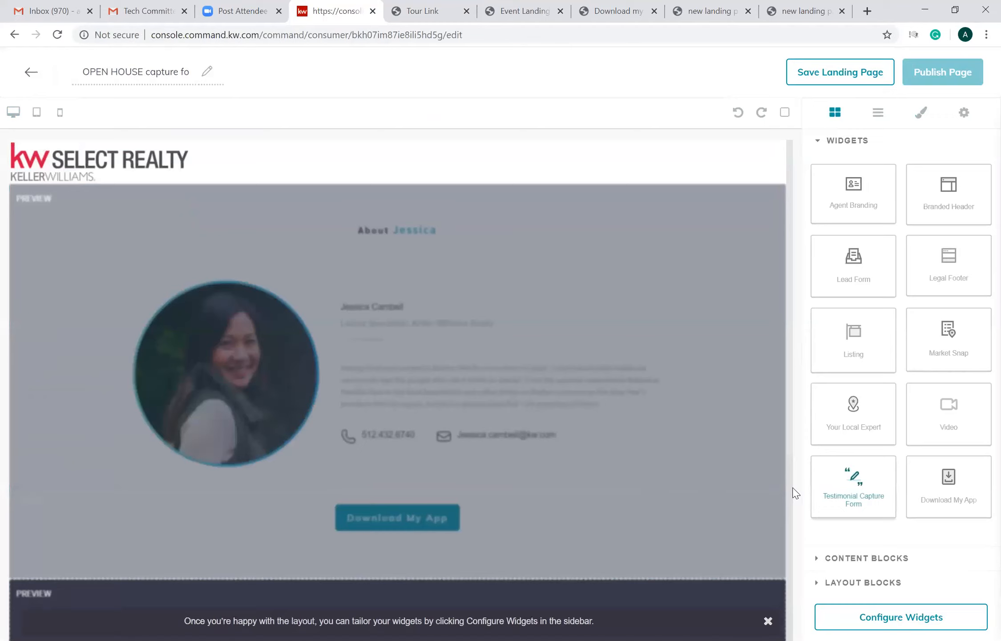
drag(790, 194, 802, 385)
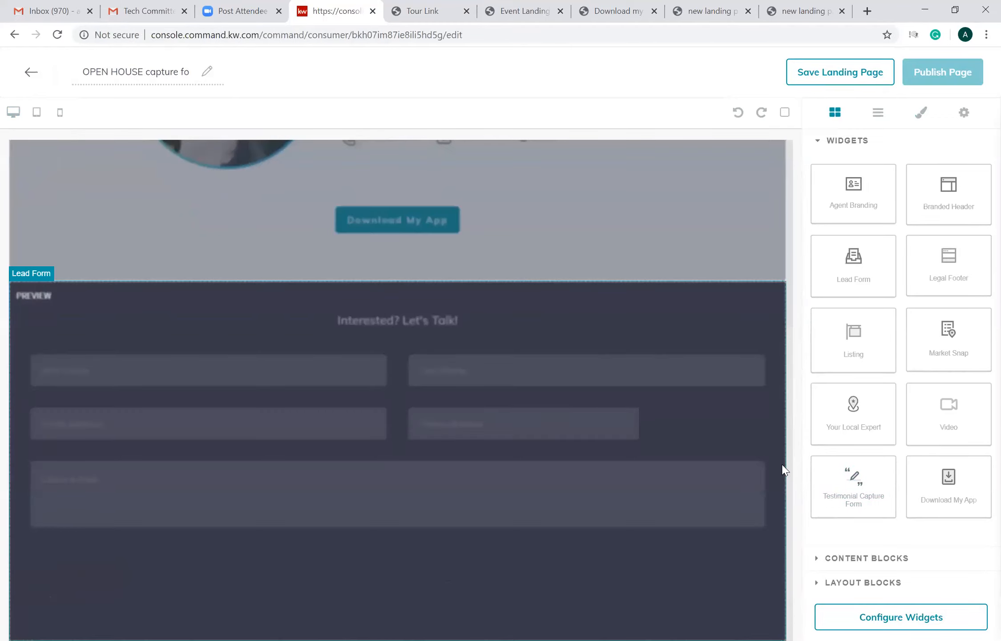
- Examine the editor's available widgets, content blocks and layout blocks, plus its layers, style and settings views
scroll(791, 401, up, 5)
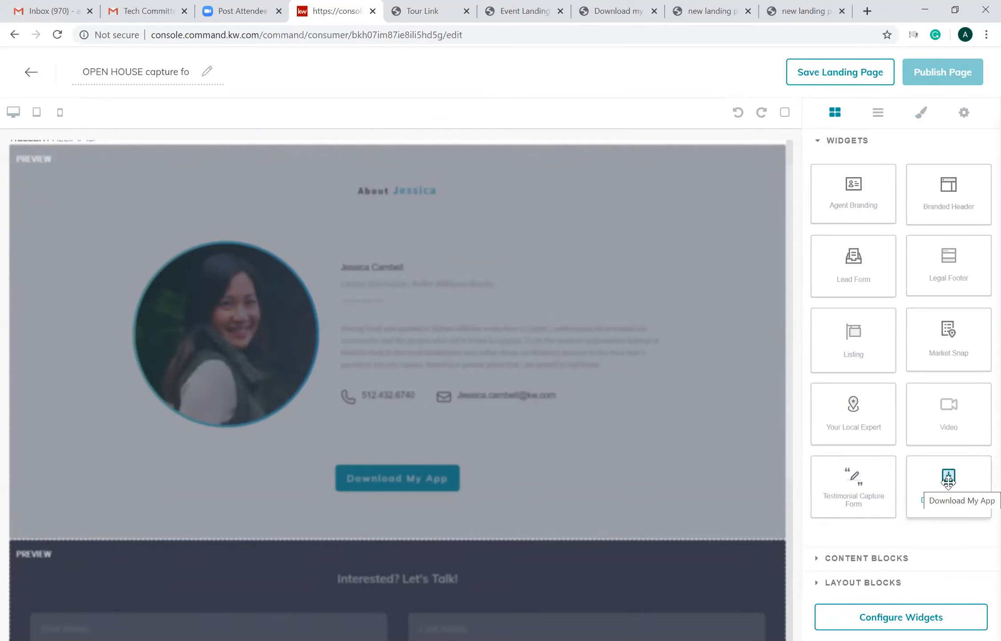
click(883, 559)
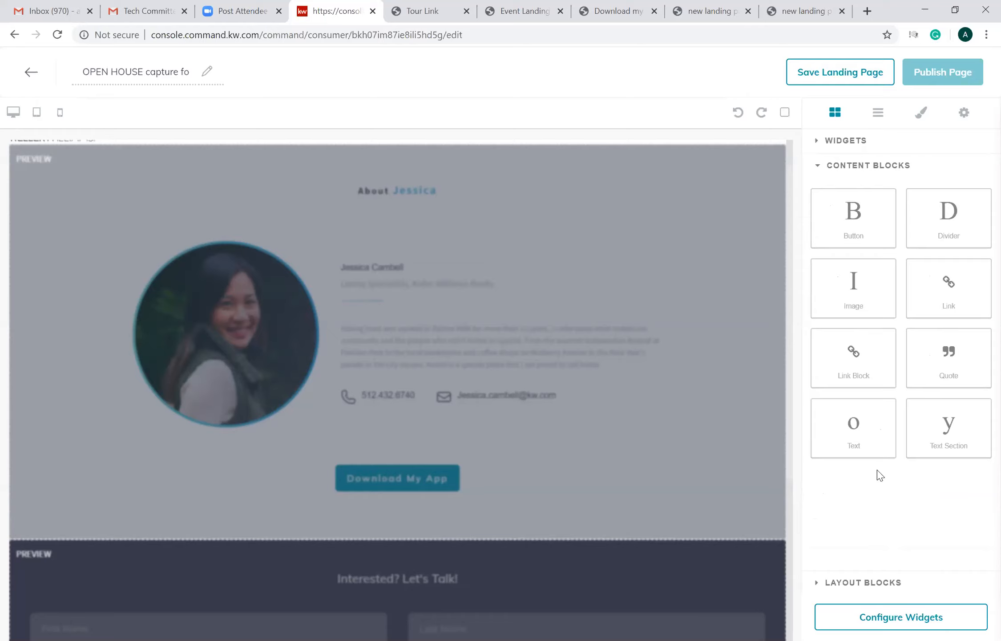
click(868, 576)
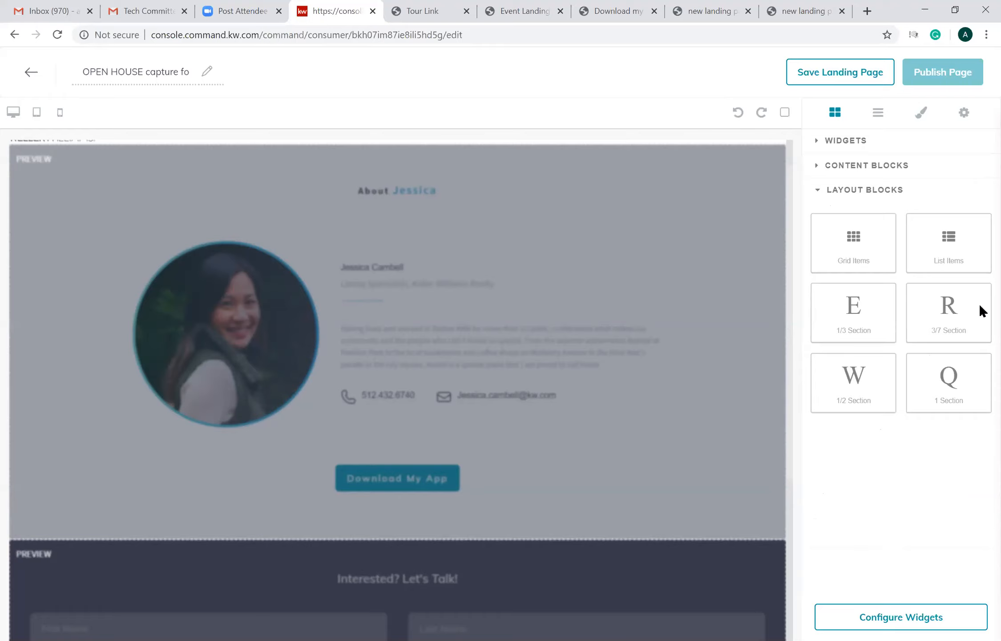
click(875, 126)
click(918, 116)
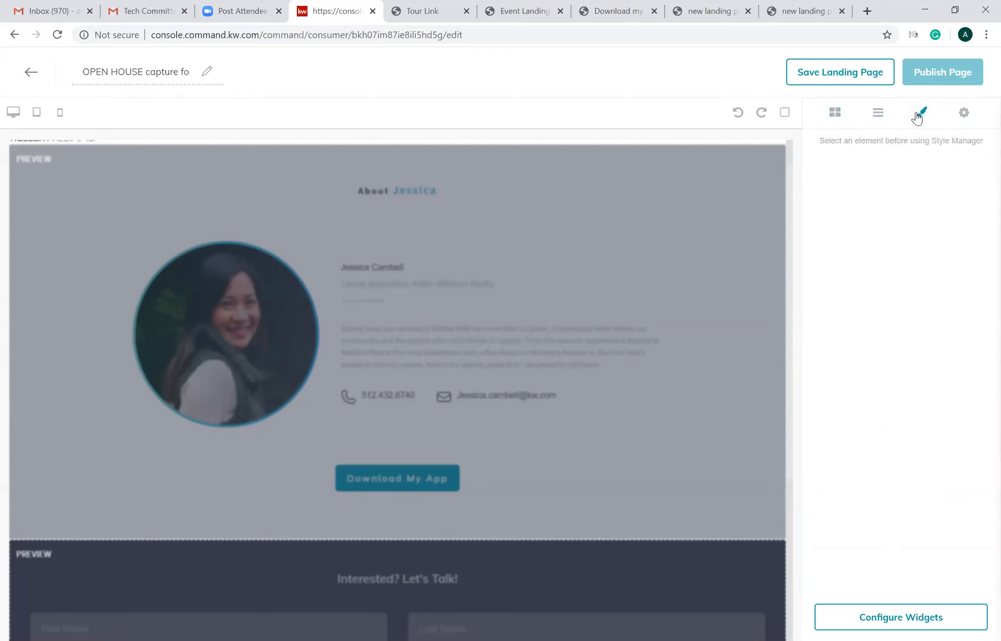
click(964, 113)
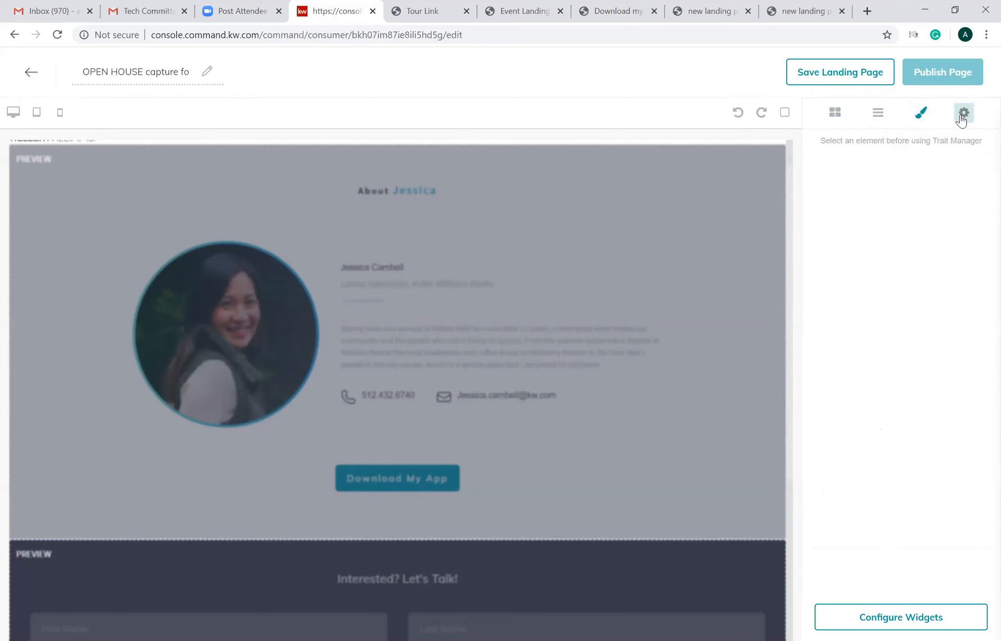
click(921, 126)
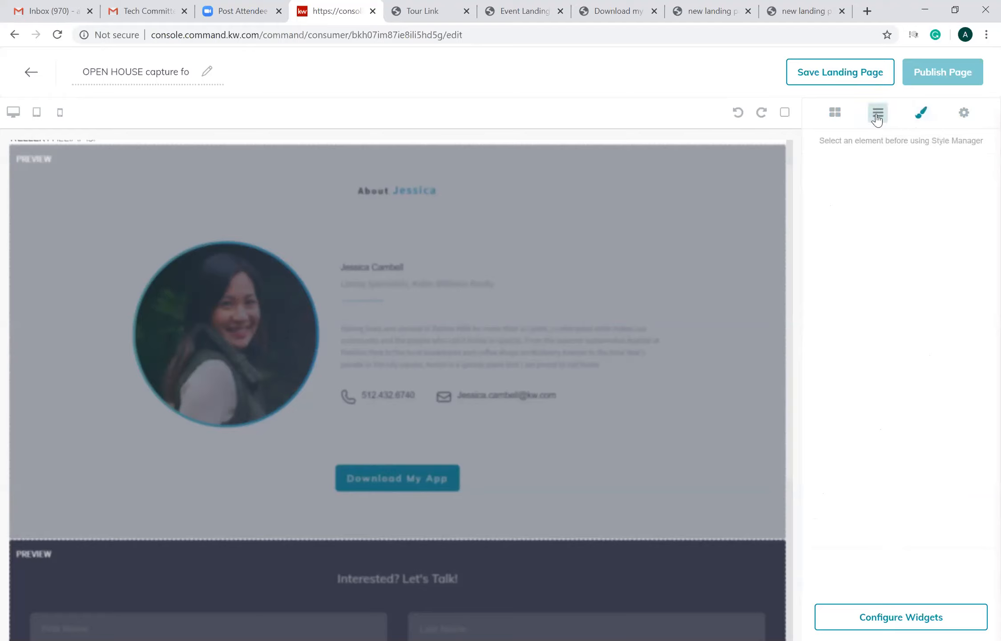
click(877, 119)
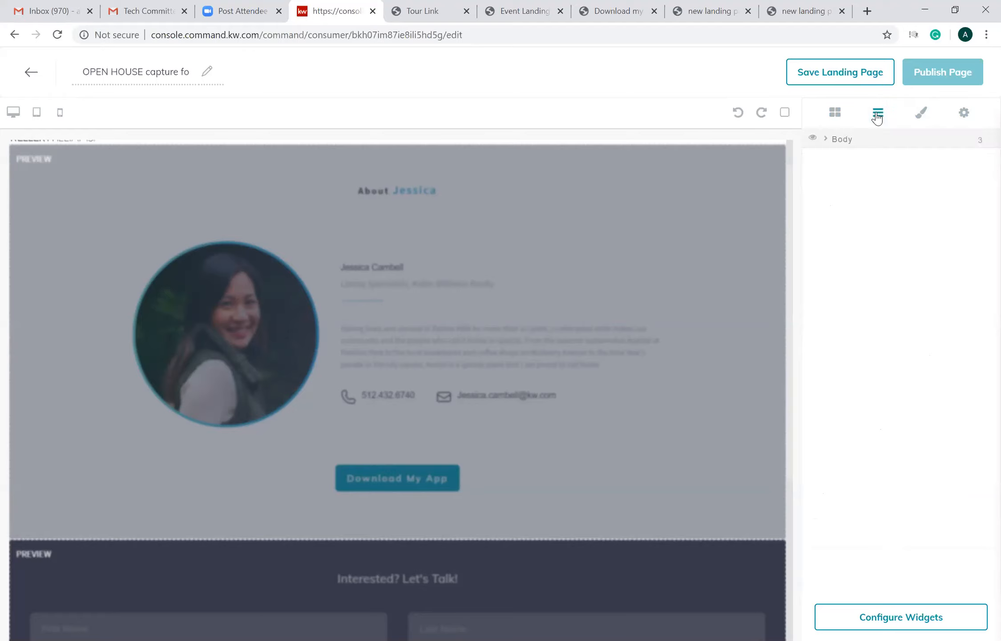
click(843, 118)
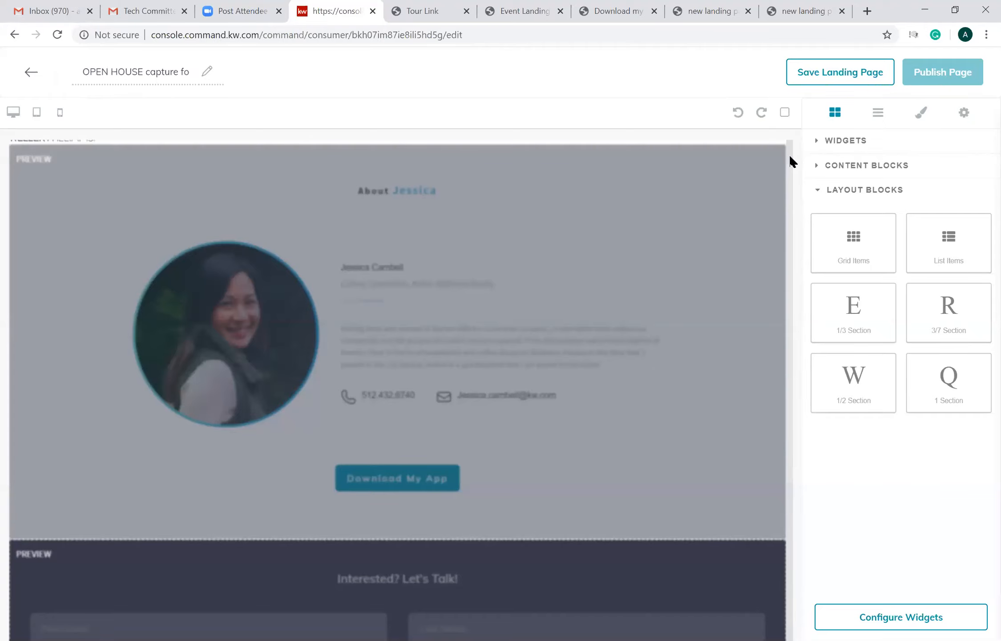
- Delete the agent preview section, the lead form preview and the KW Select Realty logo image to empty the page
scroll(790, 156, up, 1)
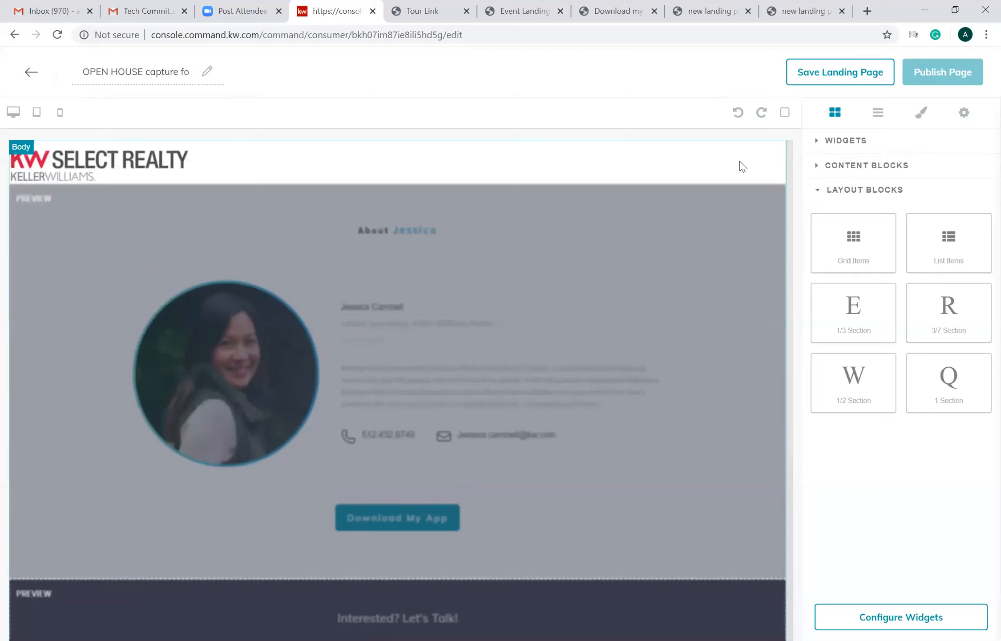
right_click(634, 158)
key(Escape)
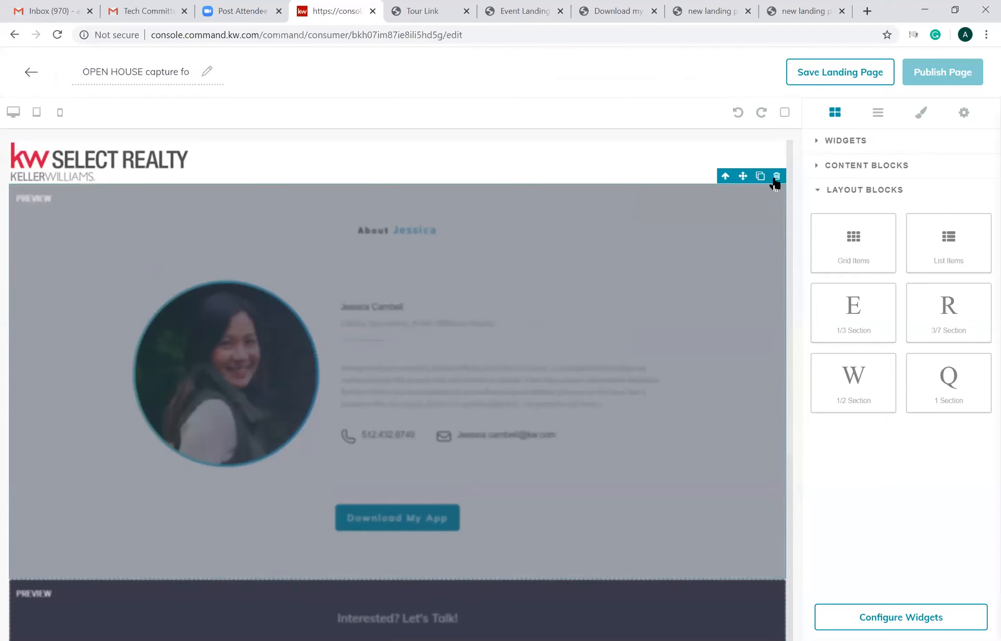
click(777, 177)
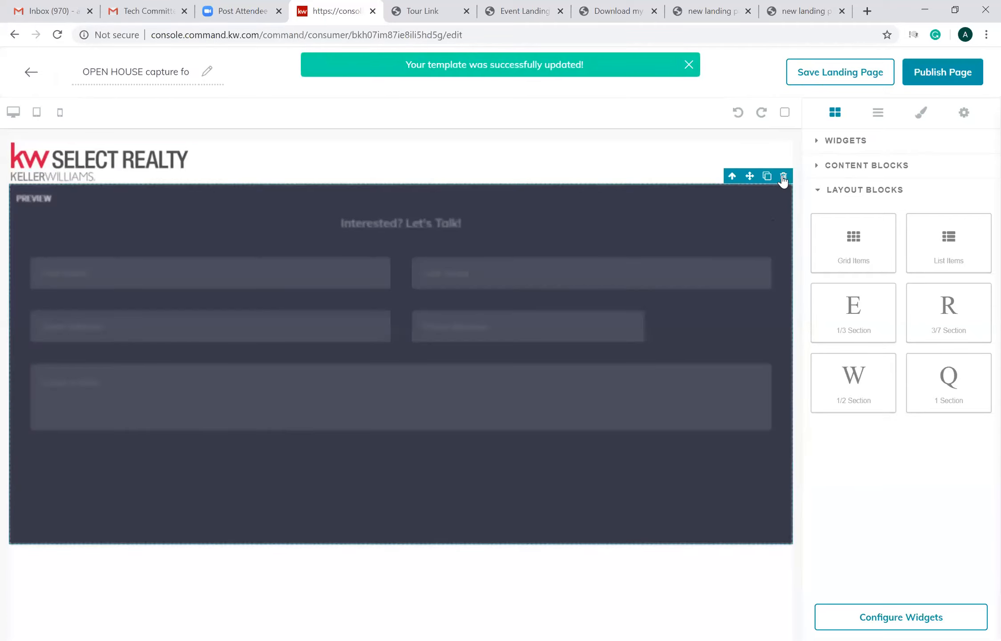
click(783, 177)
click(128, 156)
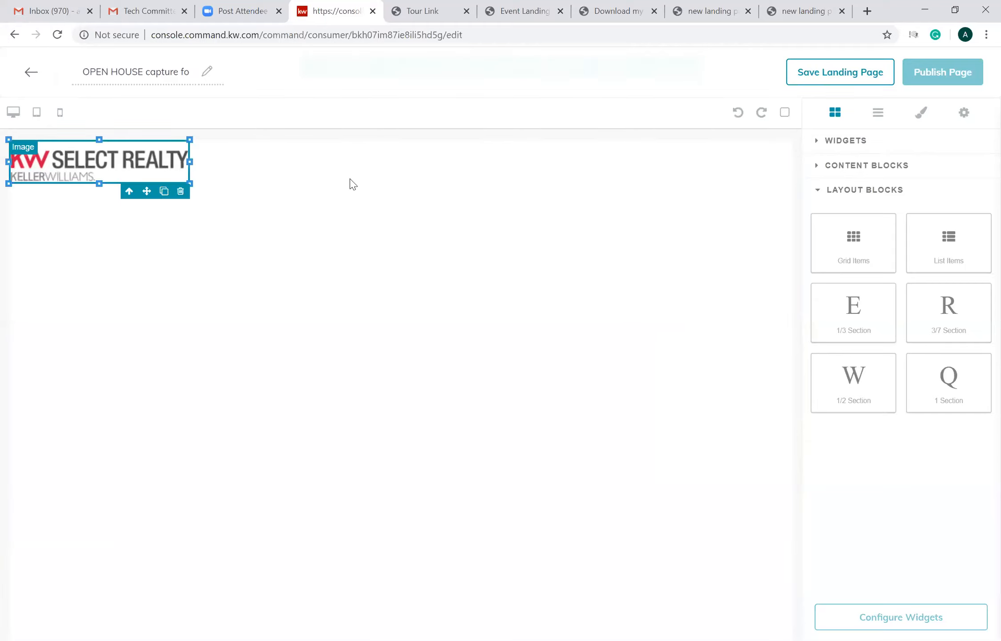
click(183, 192)
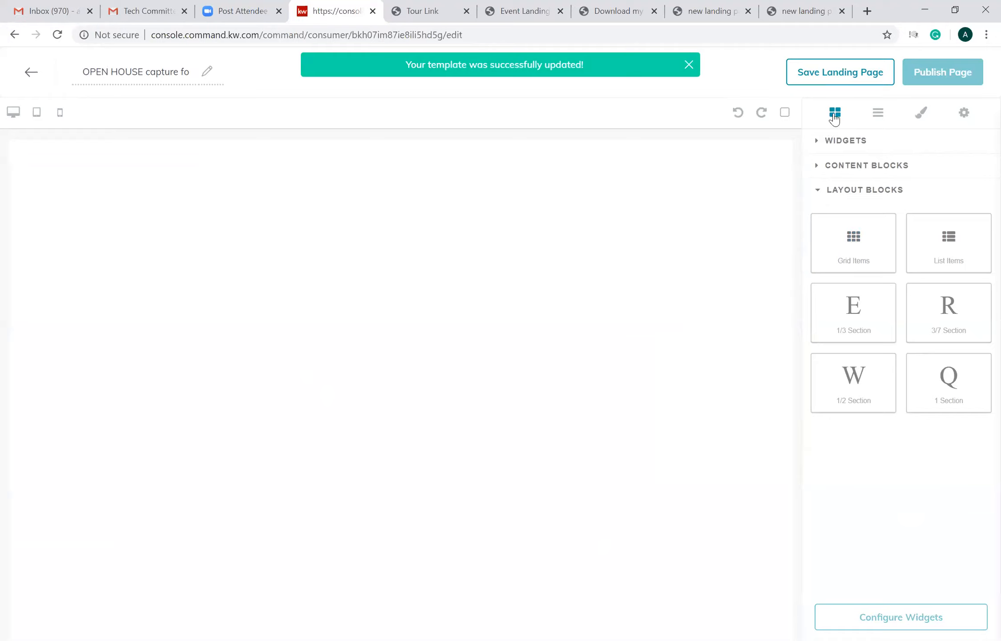
- Add a Branded Header widget to the empty page and a Your Local Expert widget beneath it
click(842, 144)
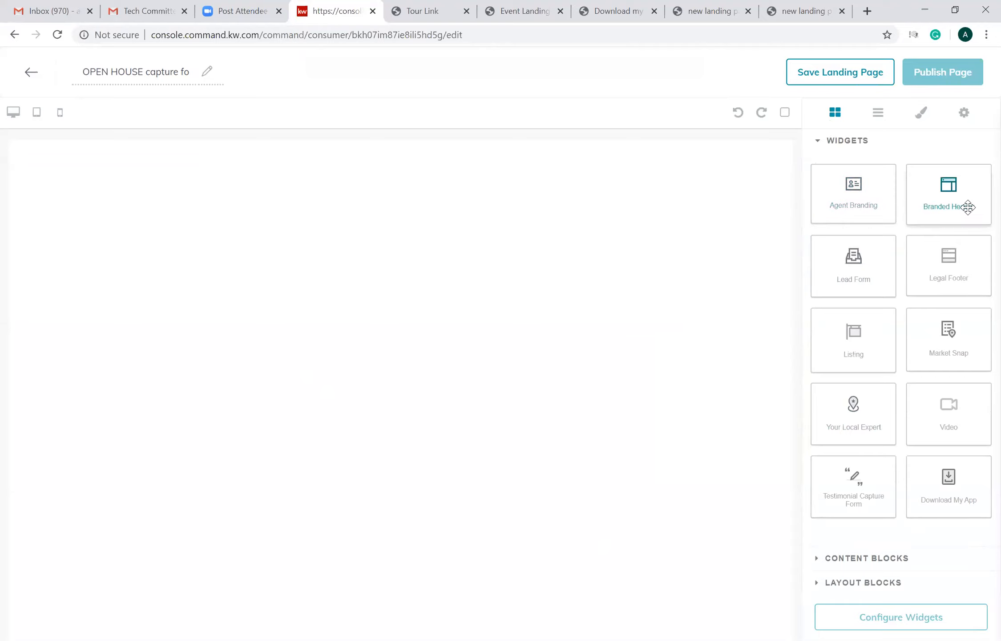
drag(968, 207, 752, 470)
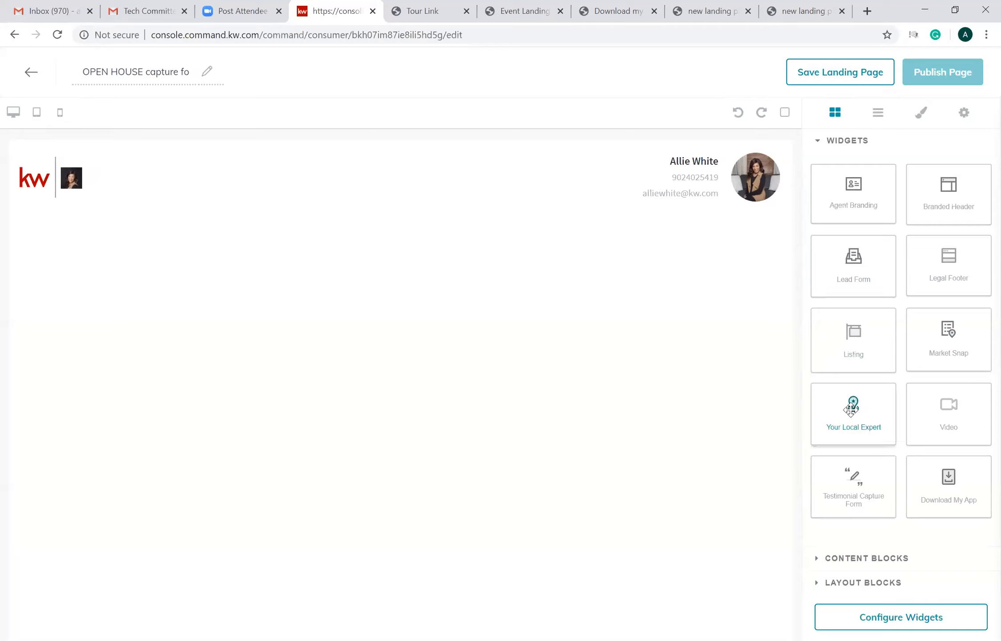
drag(851, 409, 516, 372)
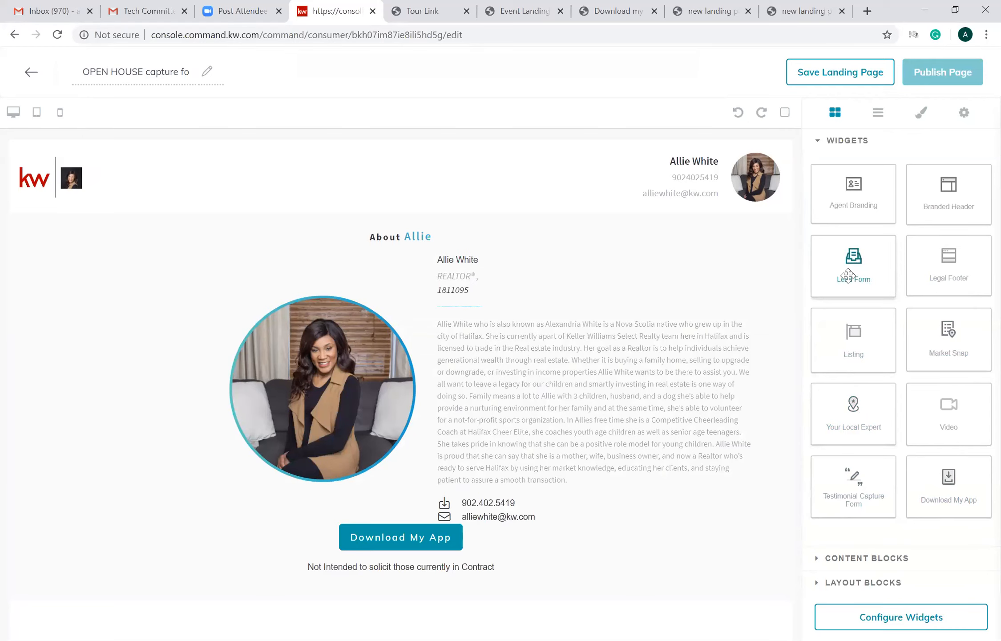
- Add a Lead Form widget below the Your Local Expert section and an Agent Branding widget beneath the form
drag(848, 276, 789, 279)
scroll(782, 539, down, 5)
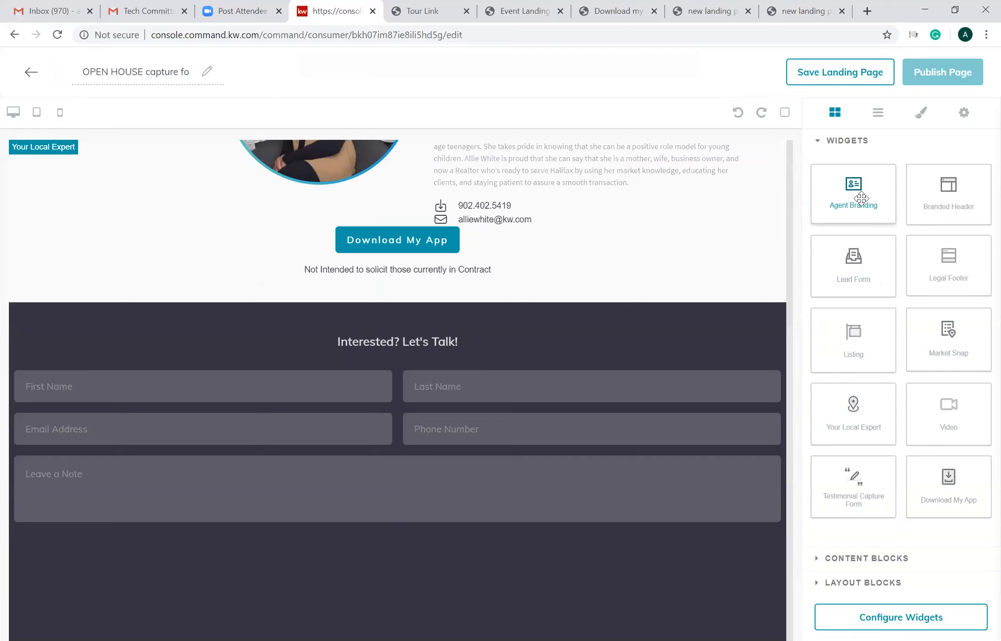
click(303, 575)
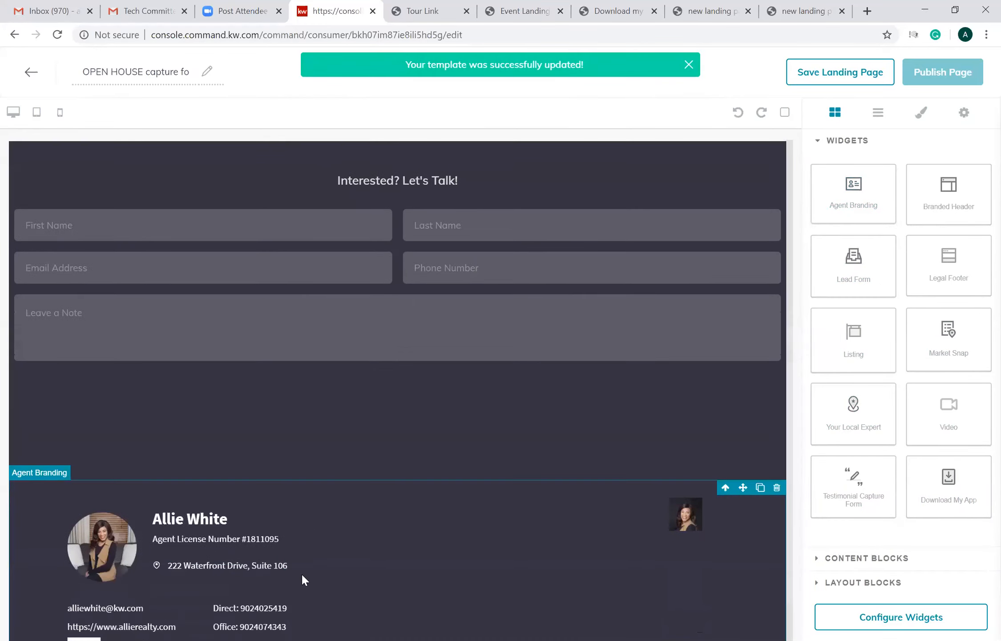
scroll(302, 576, up, 5)
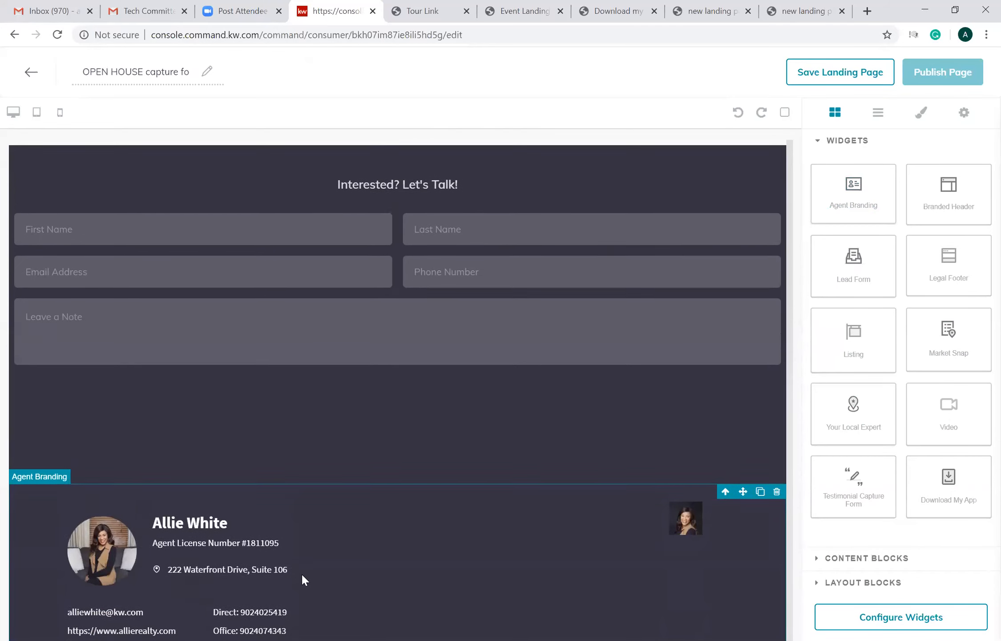
scroll(307, 565, up, 6)
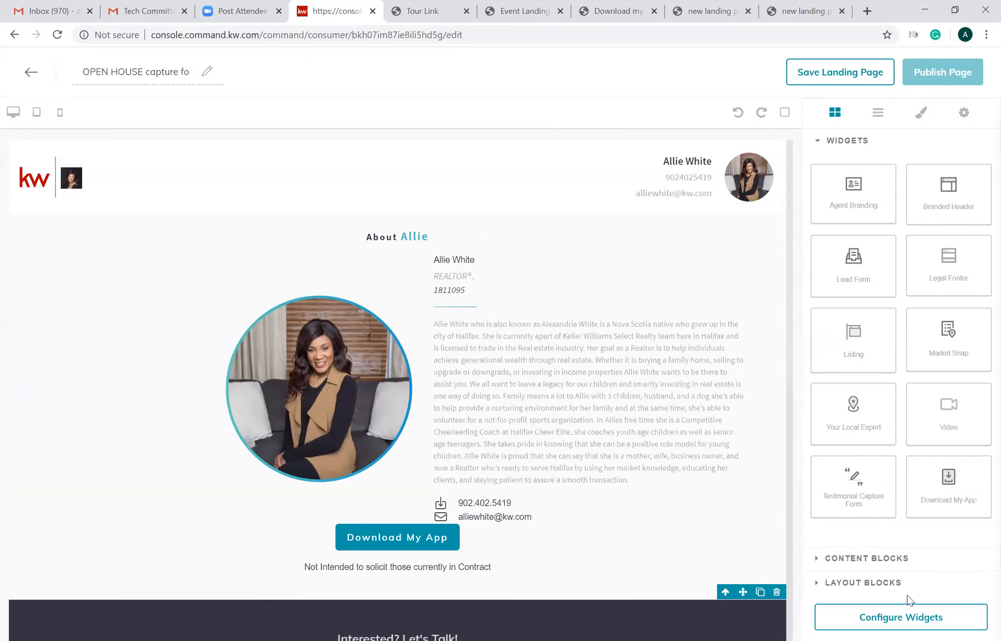
- Configure the Branded Header widget with the header text "Open House" and proceed to the Your Local Expert settings
click(900, 618)
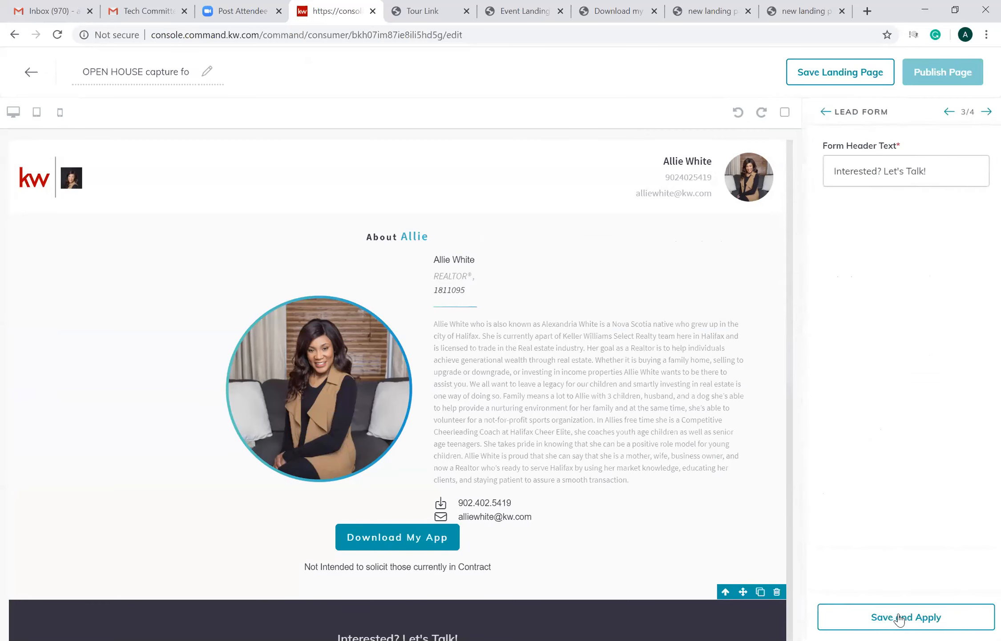
click(944, 112)
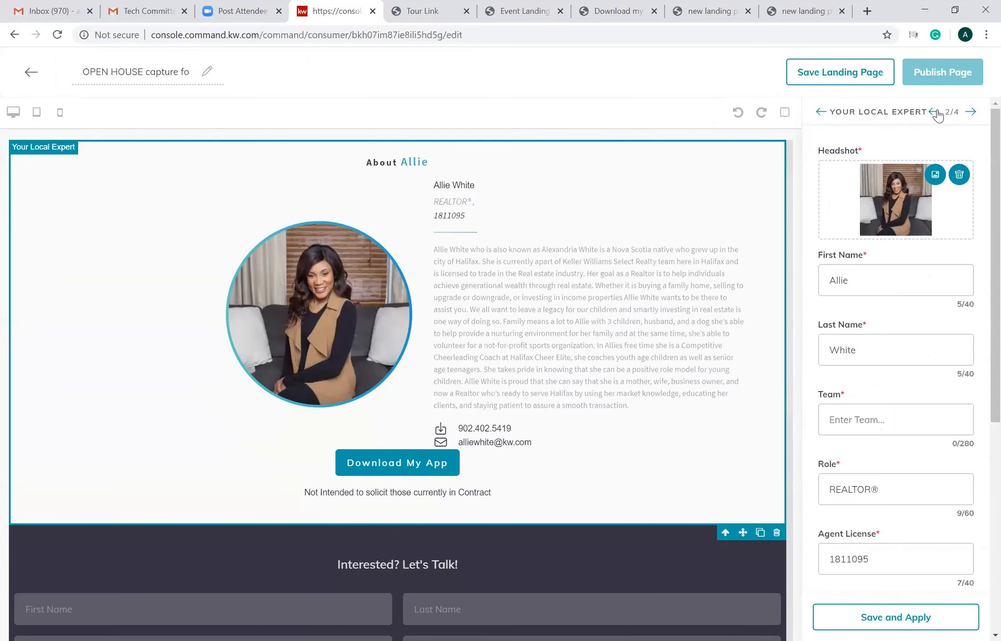
click(935, 111)
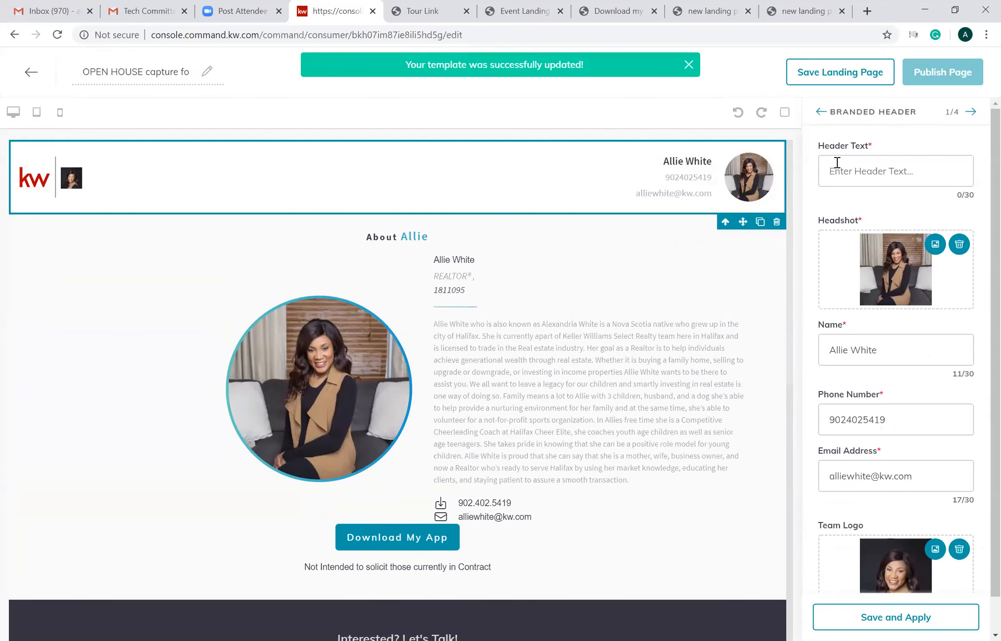
click(855, 174)
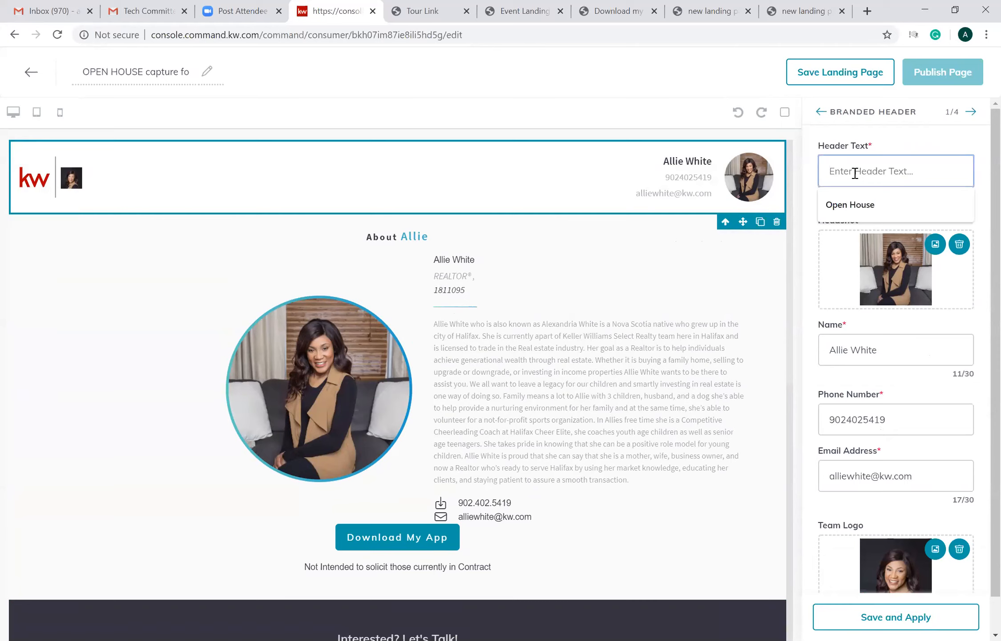
click(849, 206)
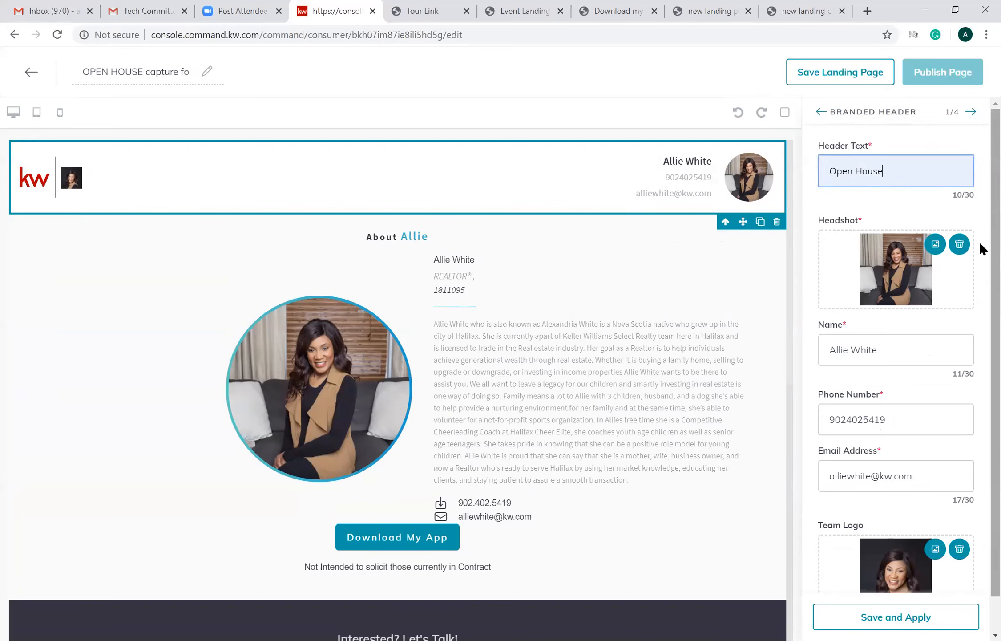
scroll(980, 248, down, 1)
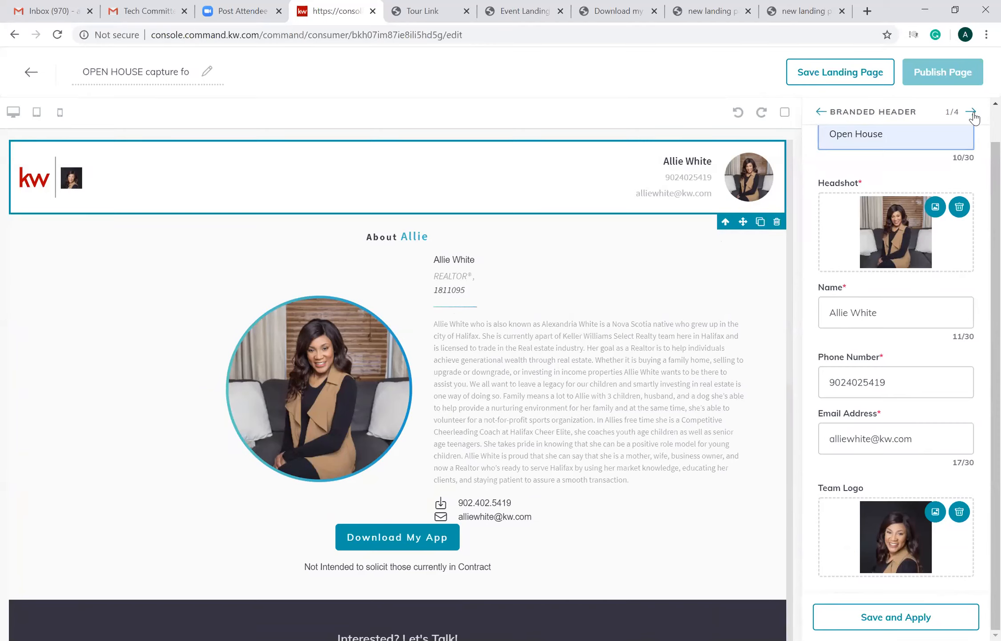
click(866, 611)
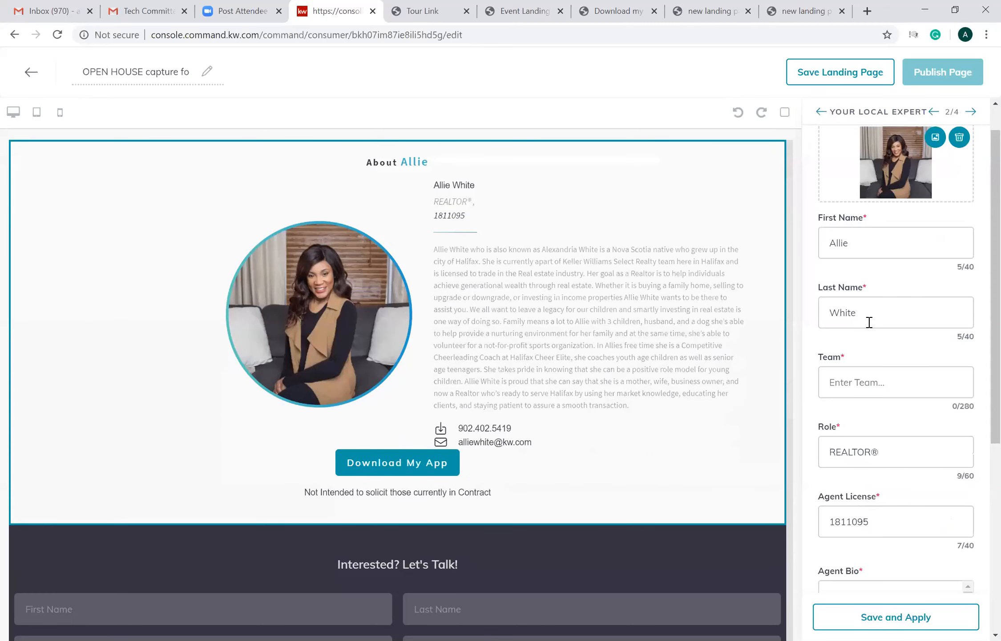
- Set the Your Local Expert widget's team to "Keller Williams Select Realty"
click(893, 393)
text(Keller Williams Select Realty)
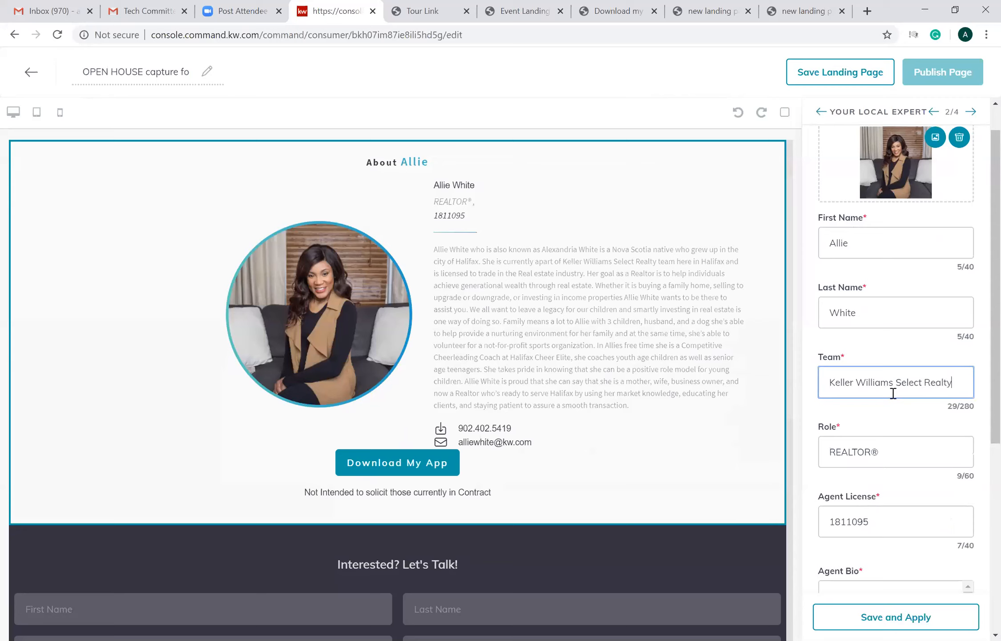
- Shorten the Your Local Expert widget's Agent Bio so it ends at "licensed to trade in the Real estate industry."
scroll(979, 324, down, 3)
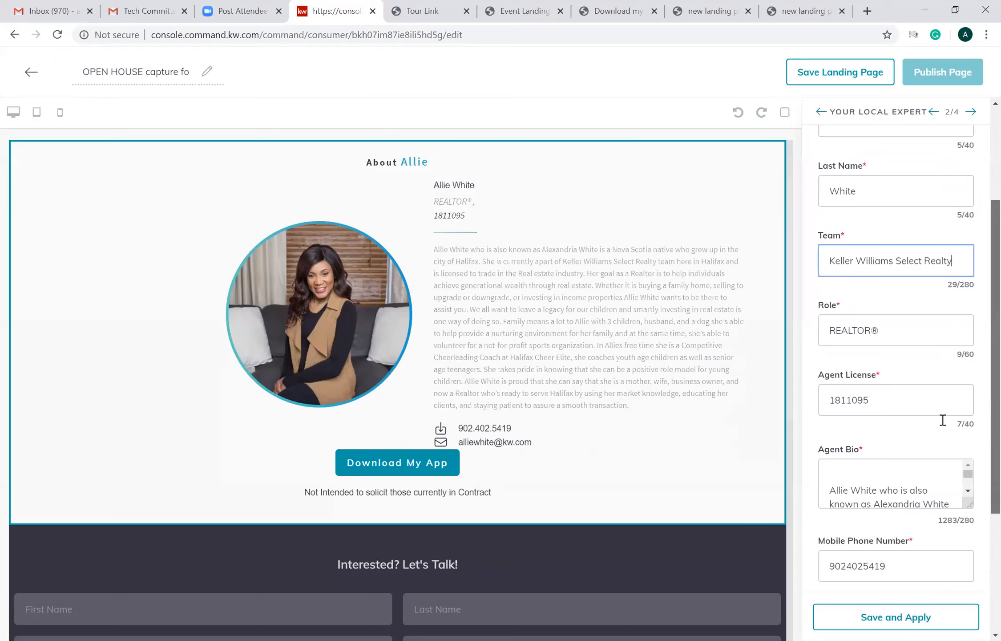
scroll(969, 394, down, 5)
scroll(969, 394, down, 10)
drag(903, 386, 831, 372)
key(BackSpace)
key(BackSpace)
key(BackSpace)
key(BackSpace)
key(BackSpace)
key(BackSpace)
key(BackSpace)
key(BackSpace)
key(BackSpace)
key(BackSpace)
key(BackSpace)
key(BackSpace)
key(BackSpace)
key(BackSpace)
key(BackSpace)
key(BackSpace)
key(BackSpace)
key(BackSpace)
key(BackSpace)
key(BackSpace)
key(BackSpace)
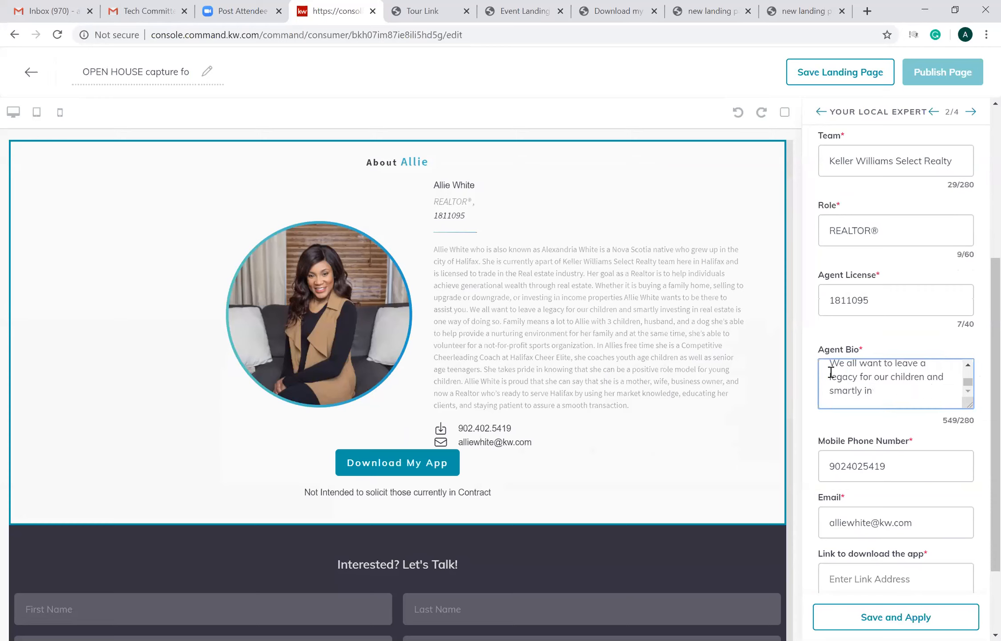
key(BackSpace)
key(BackSpace)
key(BackSpace)
key(BackSpace)
key(BackSpace)
key(BackSpace)
key(BackSpace)
key(BackSpace)
key(BackSpace)
key(BackSpace)
key(BackSpace)
key(BackSpace)
key(BackSpace)
key(BackSpace)
key(BackSpace)
key(BackSpace)
key(BackSpace)
key(BackSpace)
key(BackSpace)
key(BackSpace)
key(BackSpace)
key(BackSpace)
key(BackSpace)
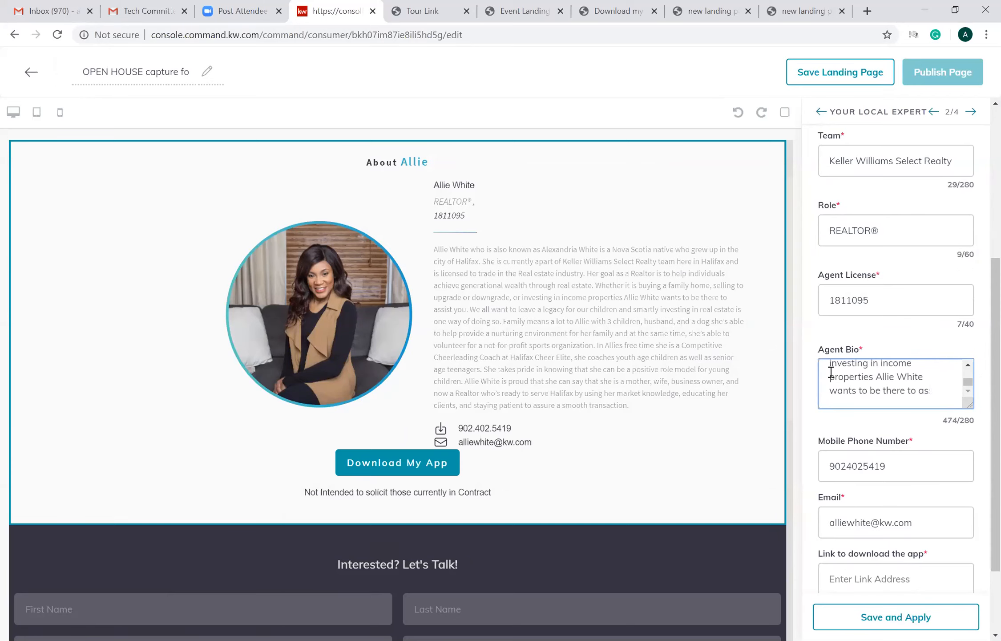
key(BackSpace)
key(BackSpace)
key(BackSpace)
key(BackSpace)
key(BackSpace)
key(BackSpace)
key(BackSpace)
key(BackSpace)
key(BackSpace)
key(BackSpace)
key(BackSpace)
key(BackSpace)
key(BackSpace)
key(BackSpace)
key(BackSpace)
key(BackSpace)
key(BackSpace)
key(BackSpace)
key(BackSpace)
key(BackSpace)
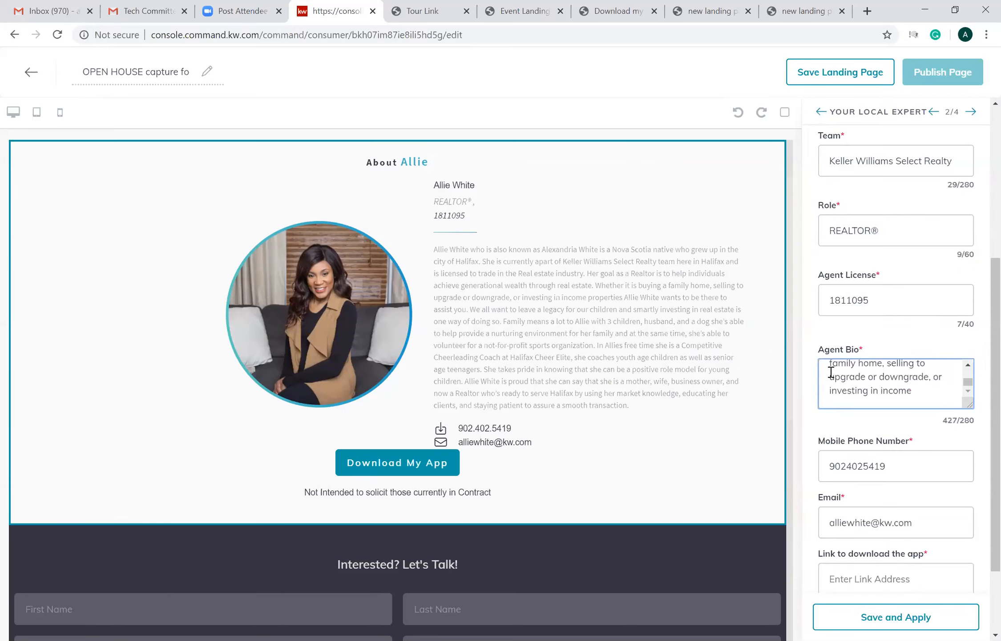
key(BackSpace)
key(BackSpace)
key(BackSpace)
key(BackSpace)
key(BackSpace)
key(BackSpace)
key(BackSpace)
key(BackSpace)
key(BackSpace)
key(BackSpace)
key(BackSpace)
key(BackSpace)
key(BackSpace)
key(BackSpace)
key(BackSpace)
key(BackSpace)
key(BackSpace)
key(BackSpace)
key(BackSpace)
key(BackSpace)
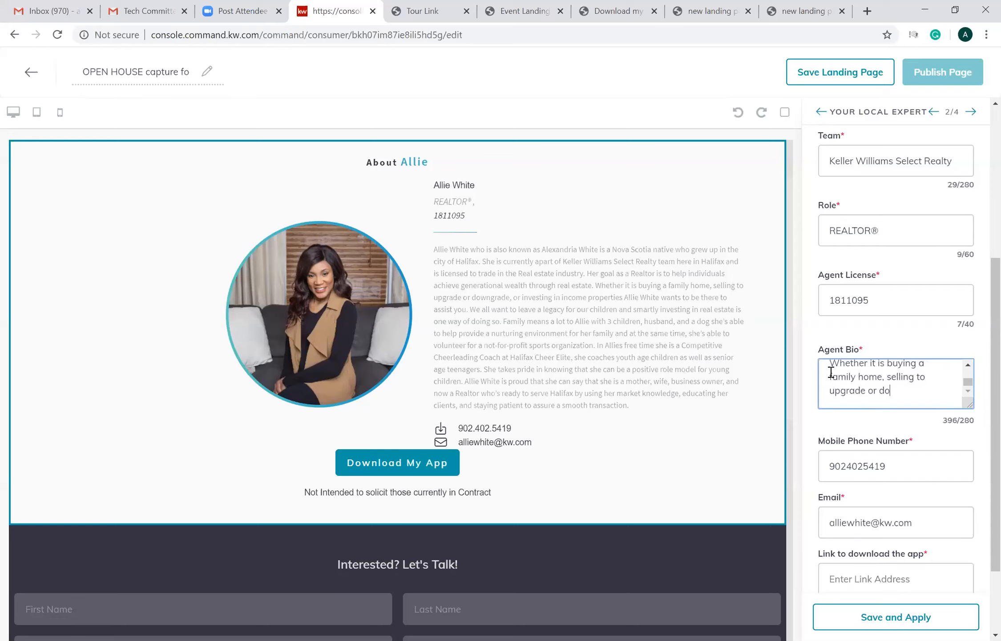
key(BackSpace)
key(BackSpace)
key(BackSpace)
key(BackSpace)
key(BackSpace)
key(BackSpace)
key(BackSpace)
key(BackSpace)
key(BackSpace)
key(BackSpace)
key(BackSpace)
key(BackSpace)
key(BackSpace)
key(BackSpace)
key(BackSpace)
key(BackSpace)
key(BackSpace)
key(BackSpace)
key(BackSpace)
key(BackSpace)
key(BackSpace)
key(BackSpace)
key(BackSpace)
key(BackSpace)
key(BackSpace)
key(BackSpace)
key(BackSpace)
key(BackSpace)
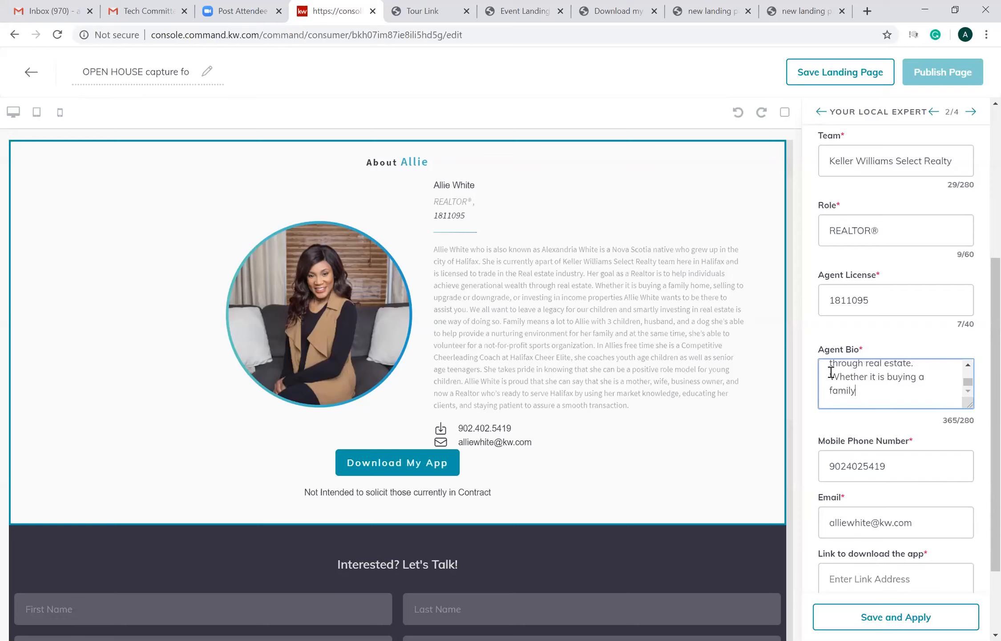
key(BackSpace)
key(BackSpace)
key(BackSpace)
key(BackSpace)
key(BackSpace)
key(BackSpace)
key(BackSpace)
key(BackSpace)
key(BackSpace)
key(BackSpace)
key(BackSpace)
key(BackSpace)
key(BackSpace)
key(BackSpace)
key(BackSpace)
key(BackSpace)
key(BackSpace)
key(BackSpace)
key(BackSpace)
key(BackSpace)
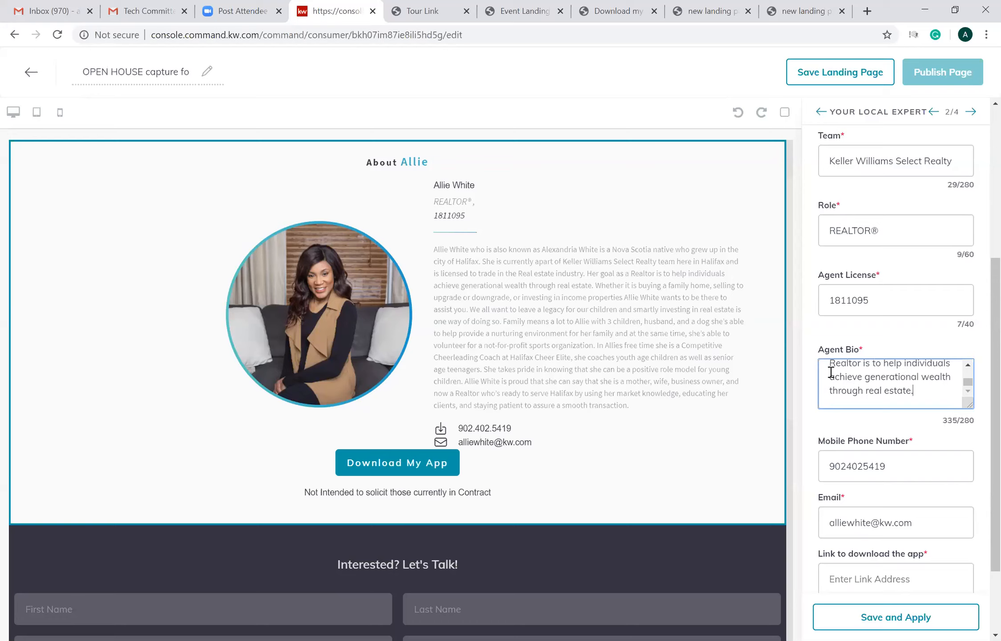
key(BackSpace)
key(BackSpace)
key(BackSpace)
key(BackSpace)
key(BackSpace)
key(BackSpace)
key(BackSpace)
key(BackSpace)
key(BackSpace)
key(BackSpace)
key(BackSpace)
key(BackSpace)
key(BackSpace)
key(BackSpace)
key(BackSpace)
key(BackSpace)
key(BackSpace)
key(BackSpace)
key(BackSpace)
key(BackSpace)
key(BackSpace)
key(BackSpace)
key(BackSpace)
key(BackSpace)
key(BackSpace)
key(BackSpace)
key(BackSpace)
key(BackSpace)
key(BackSpace)
key(BackSpace)
key(BackSpace)
key(BackSpace)
key(BackSpace)
key(BackSpace)
key(BackSpace)
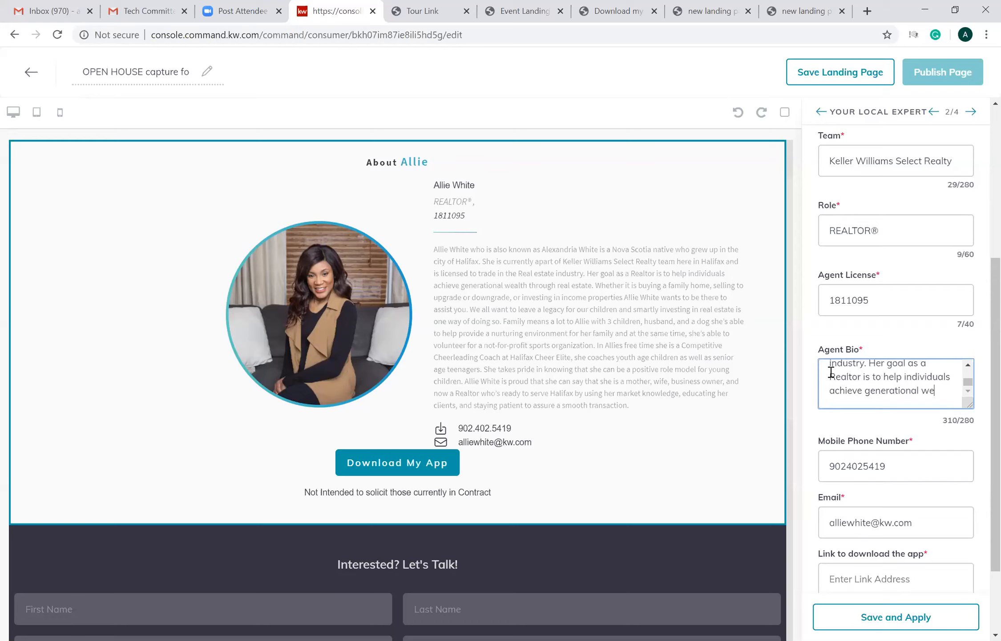
key(BackSpace)
key(BackSpace)
key(BackSpace)
key(BackSpace)
key(BackSpace)
key(BackSpace)
key(BackSpace)
key(BackSpace)
key(BackSpace)
key(BackSpace)
key(BackSpace)
key(BackSpace)
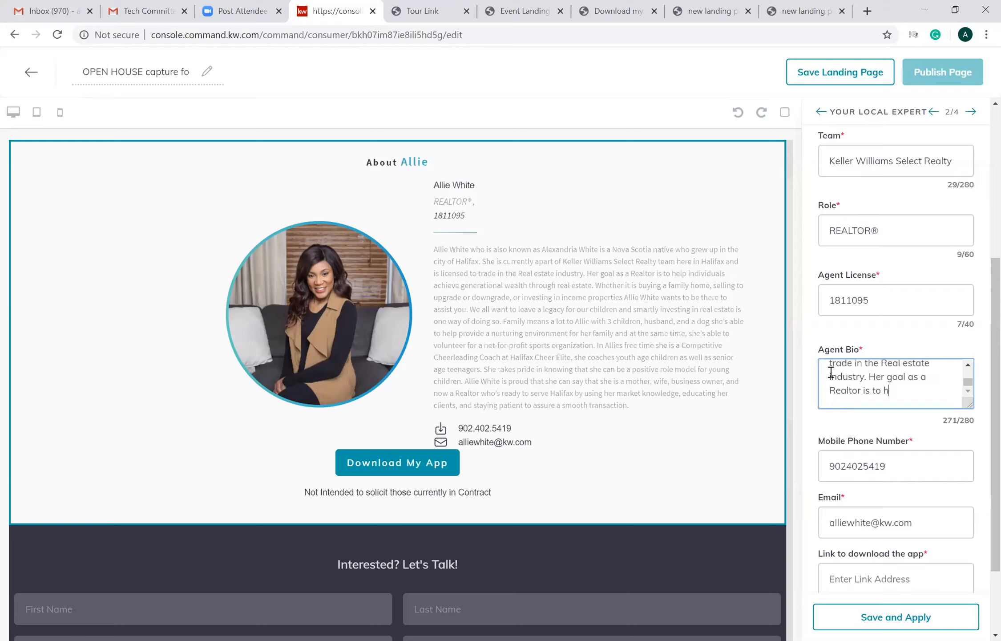
key(BackSpace)
key(BackSpace)
key(BackSpace)
key(BackSpace)
key(BackSpace)
key(BackSpace)
key(BackSpace)
key(BackSpace)
key(BackSpace)
key(BackSpace)
key(BackSpace)
key(BackSpace)
key(BackSpace)
key(BackSpace)
key(BackSpace)
key(BackSpace)
key(BackSpace)
key(BackSpace)
key(BackSpace)
key(BackSpace)
key(BackSpace)
key(BackSpace)
key(BackSpace)
key(BackSpace)
key(BackSpace)
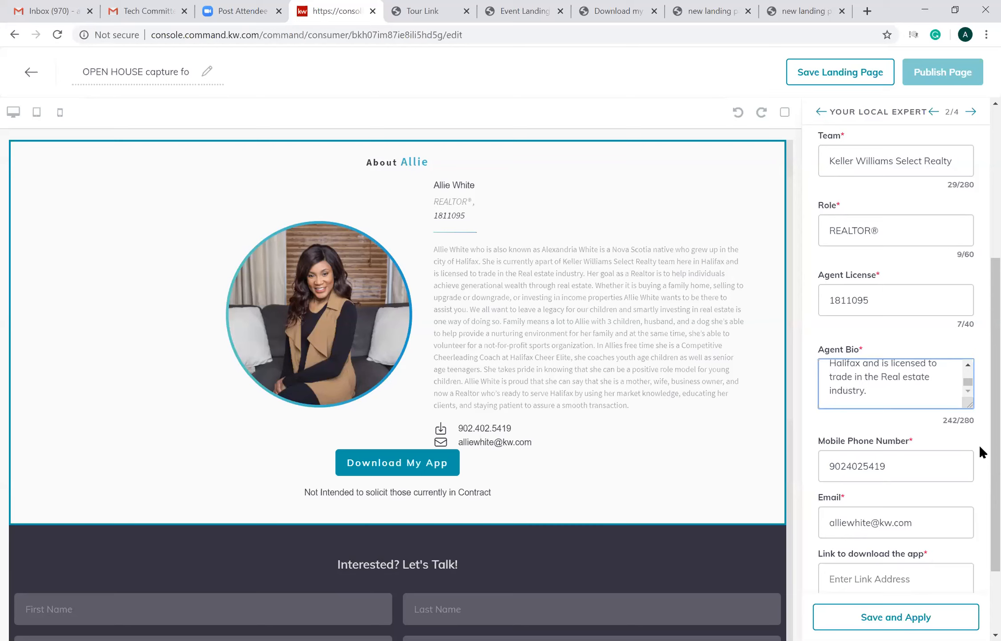
scroll(980, 503, down, 2)
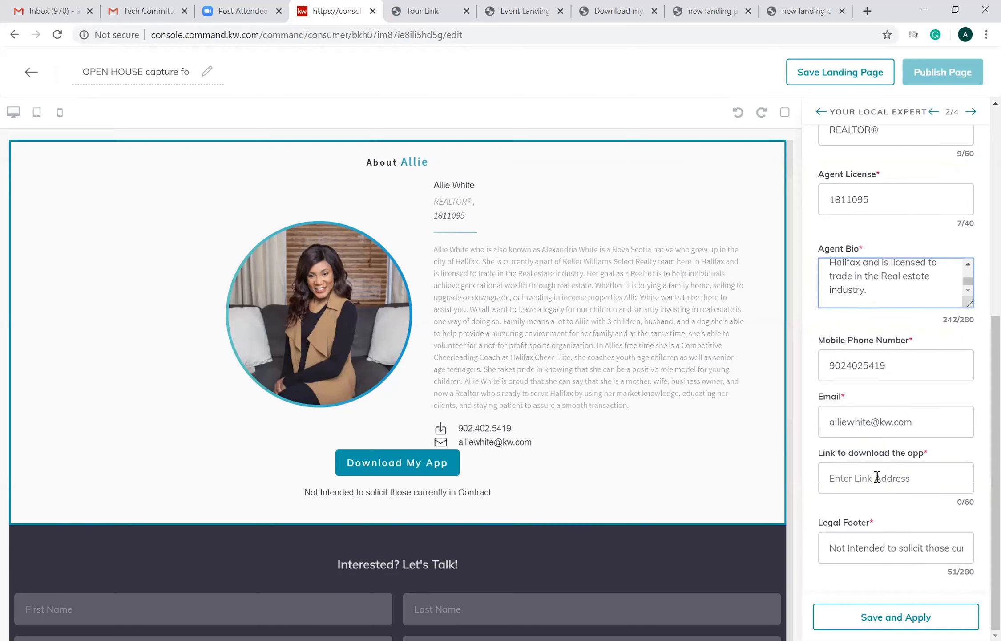
click(848, 478)
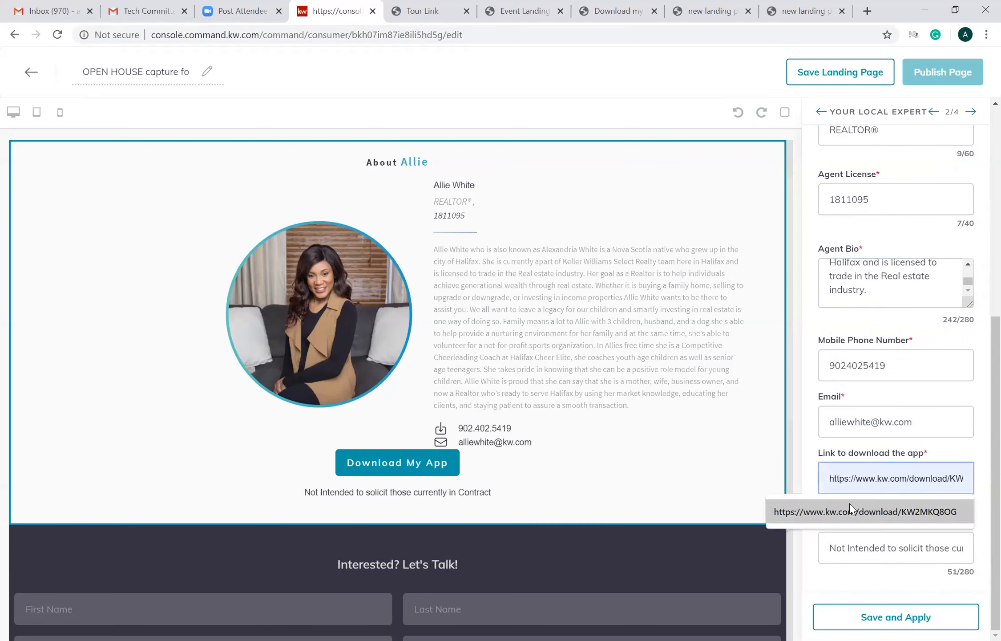
click(850, 511)
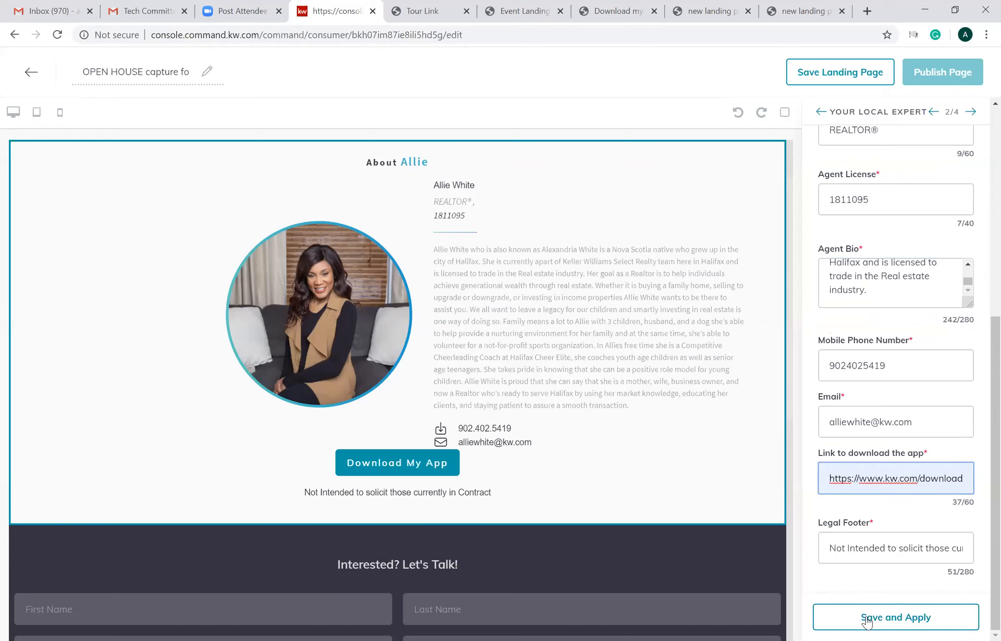
click(868, 620)
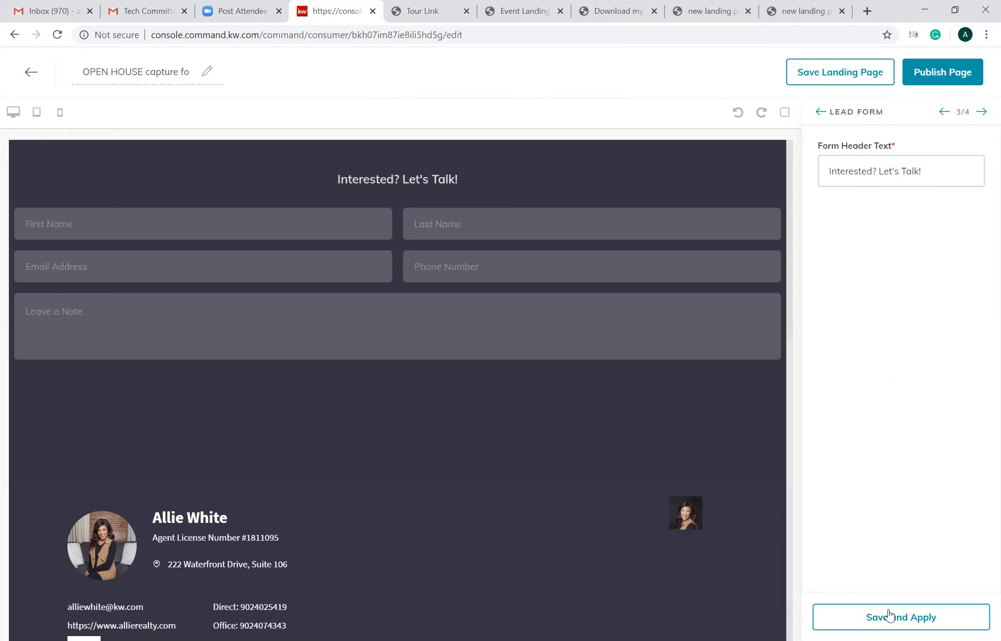
- Apply the Lead Form settings with the existing header text, and check and apply the Agent Branding widget's details
click(877, 617)
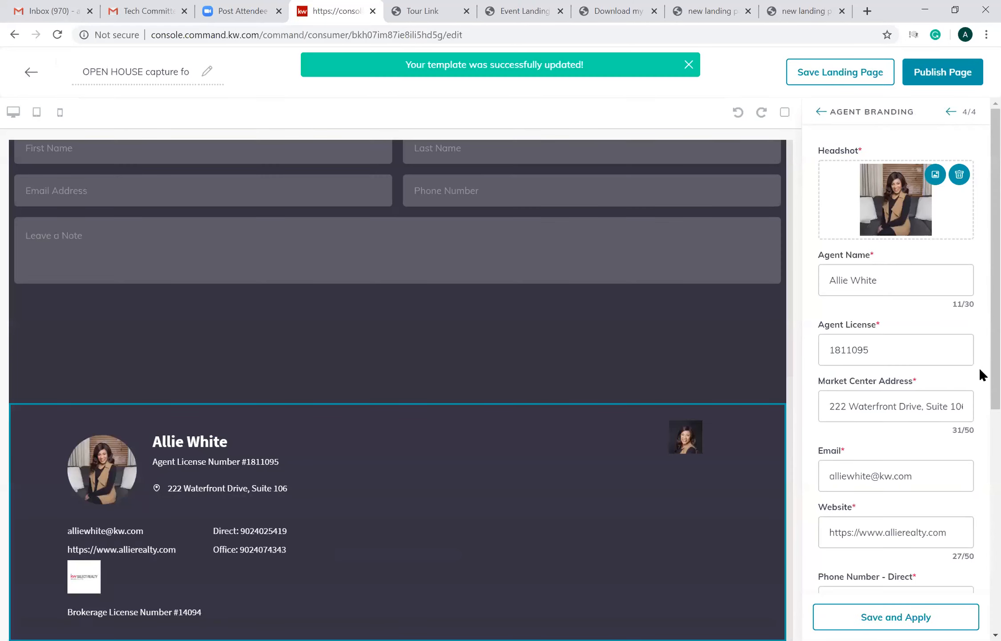
scroll(979, 321, down, 5)
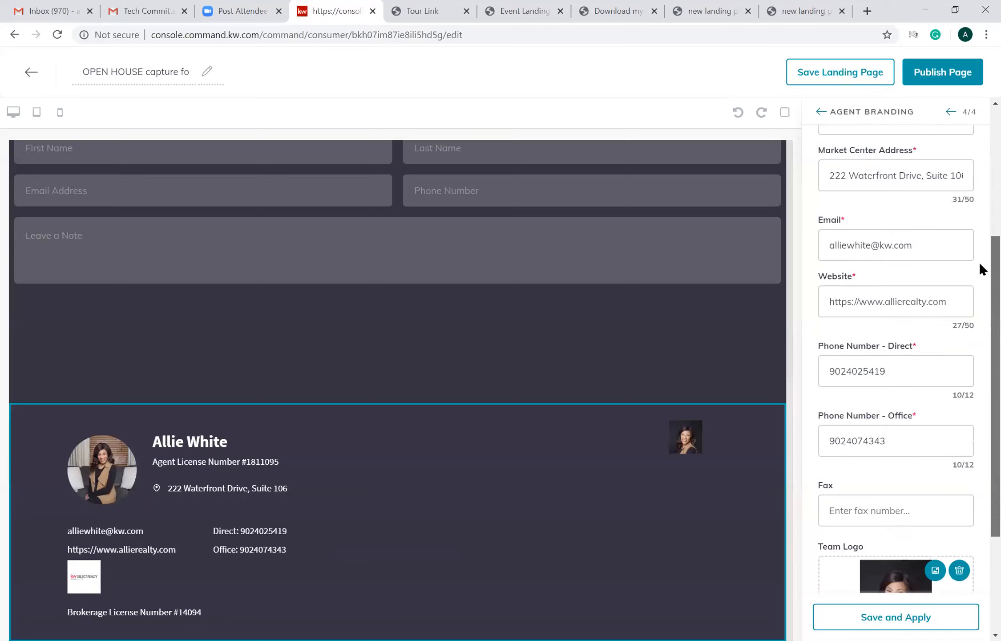
scroll(980, 221, up, 5)
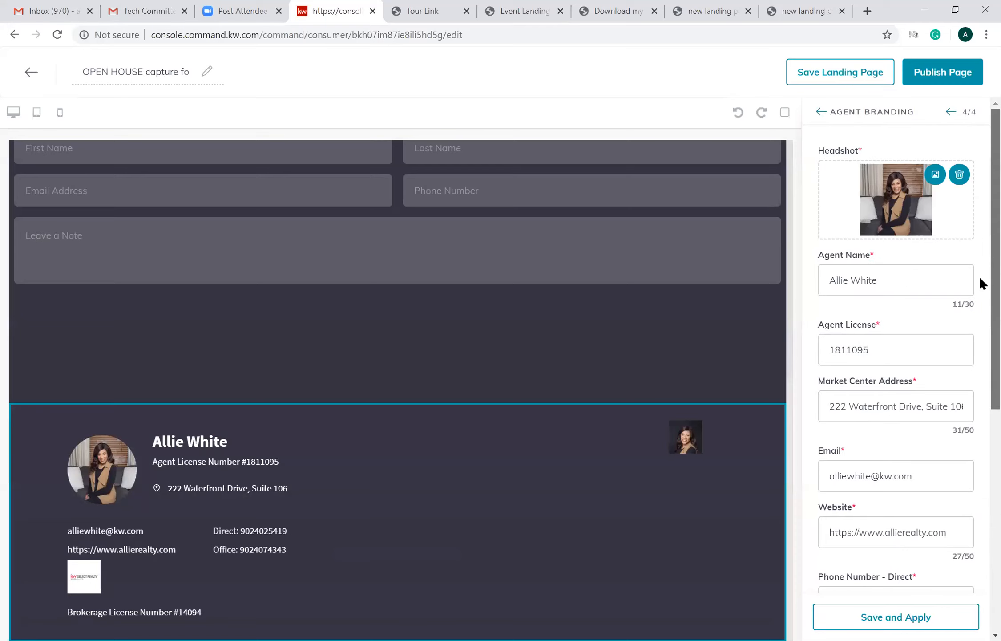
scroll(979, 310, down, 3)
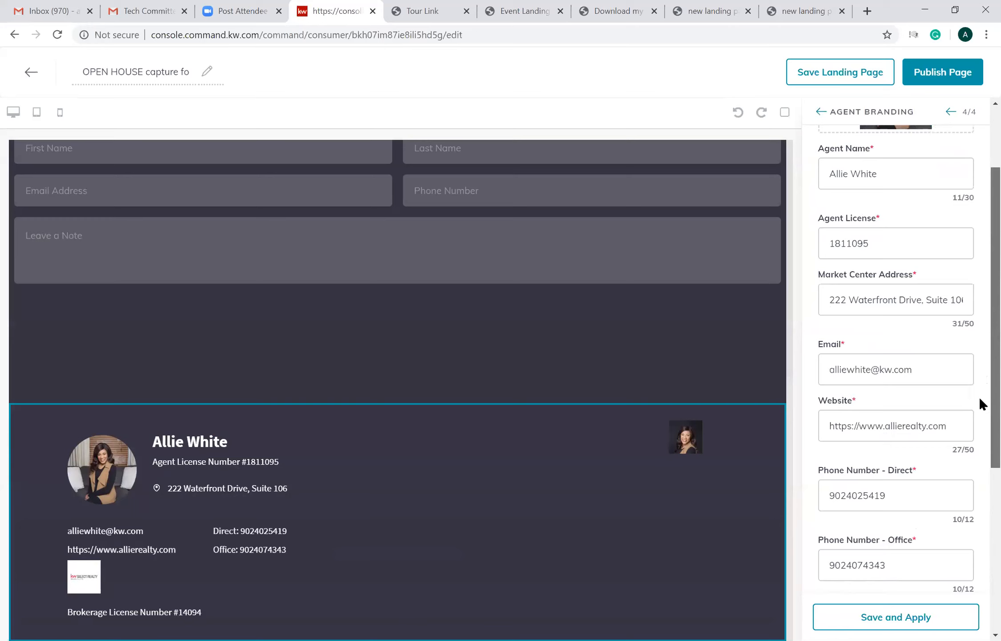
scroll(980, 456, down, 8)
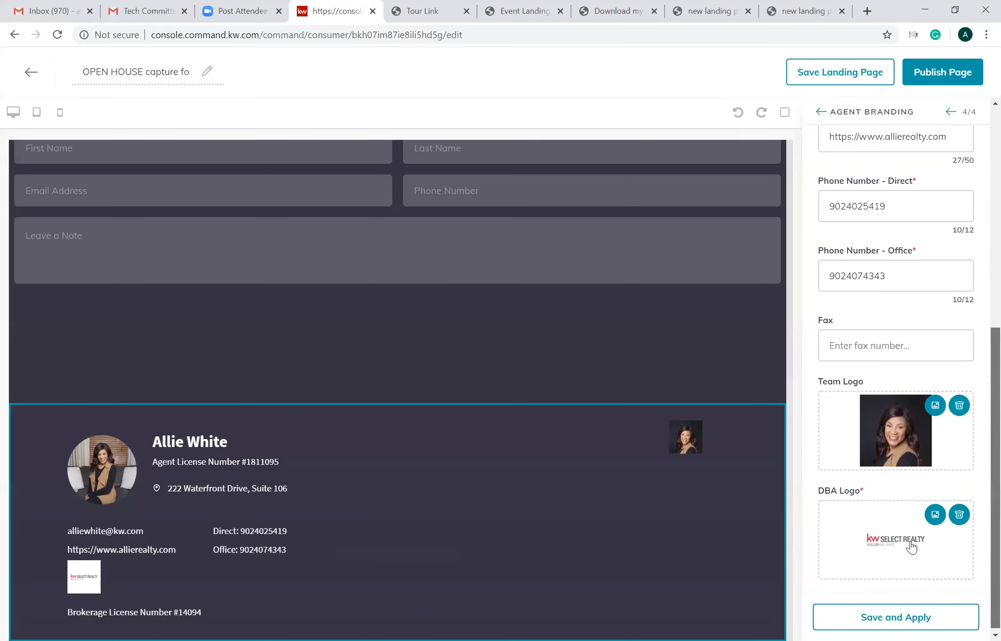
scroll(902, 545, down, 1)
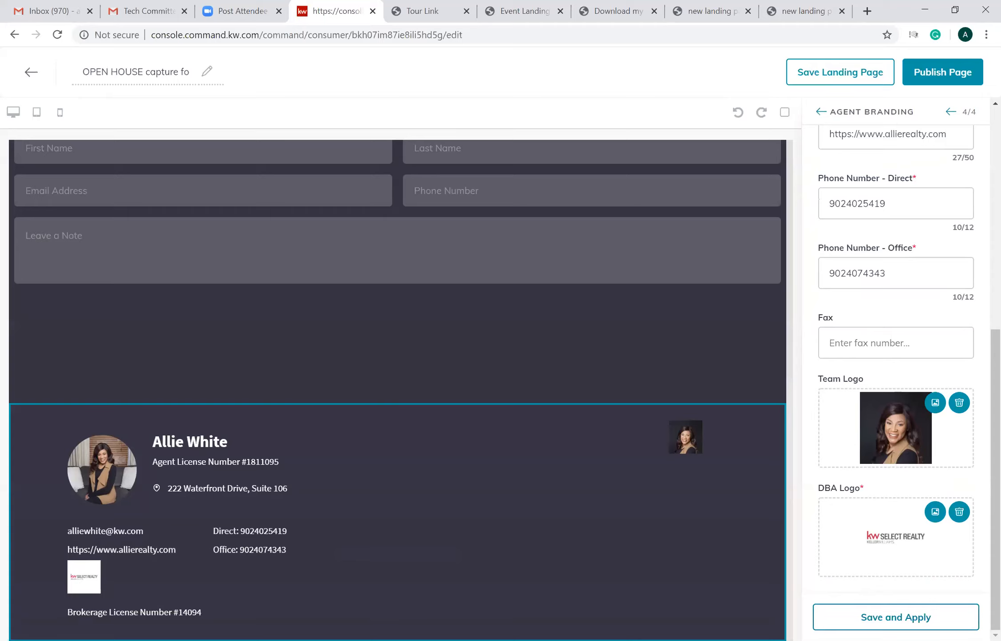
click(896, 617)
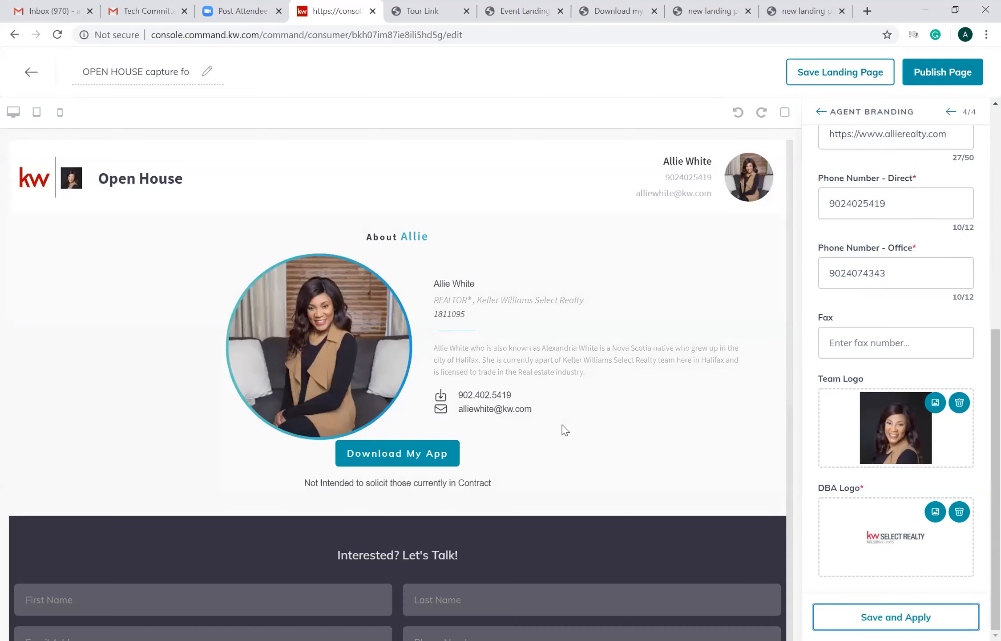
- Open the Listing landing page for editing and add a Branded Header widget with a Listing widget beneath it
click(562, 425)
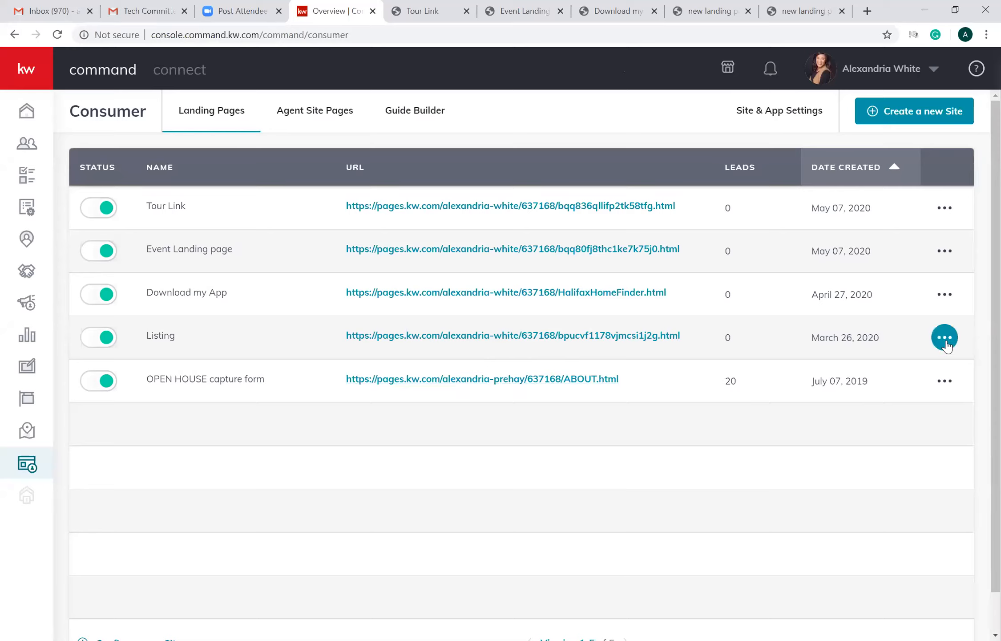
click(894, 373)
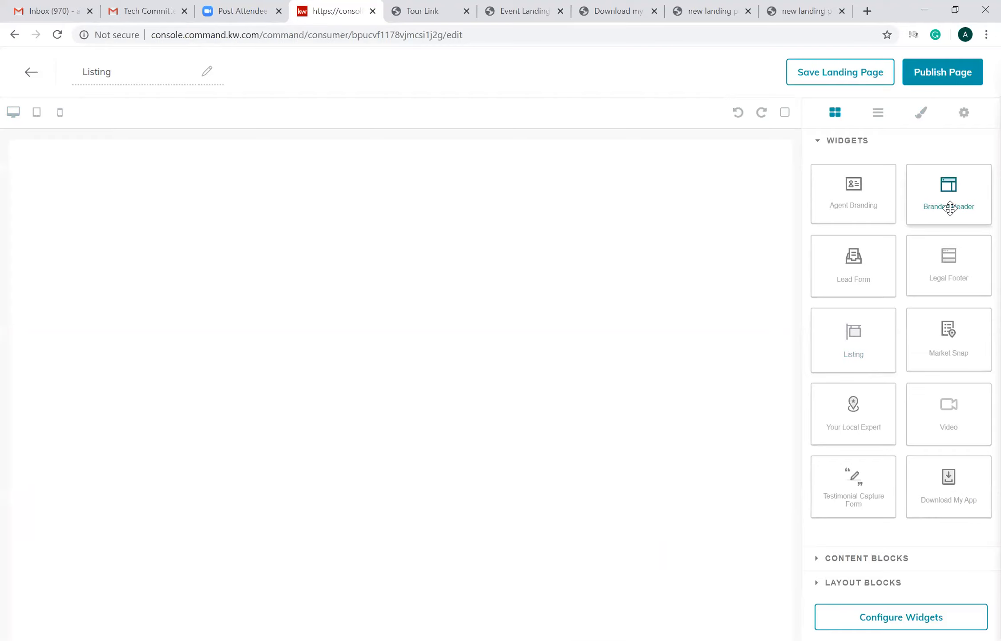
drag(950, 208, 782, 306)
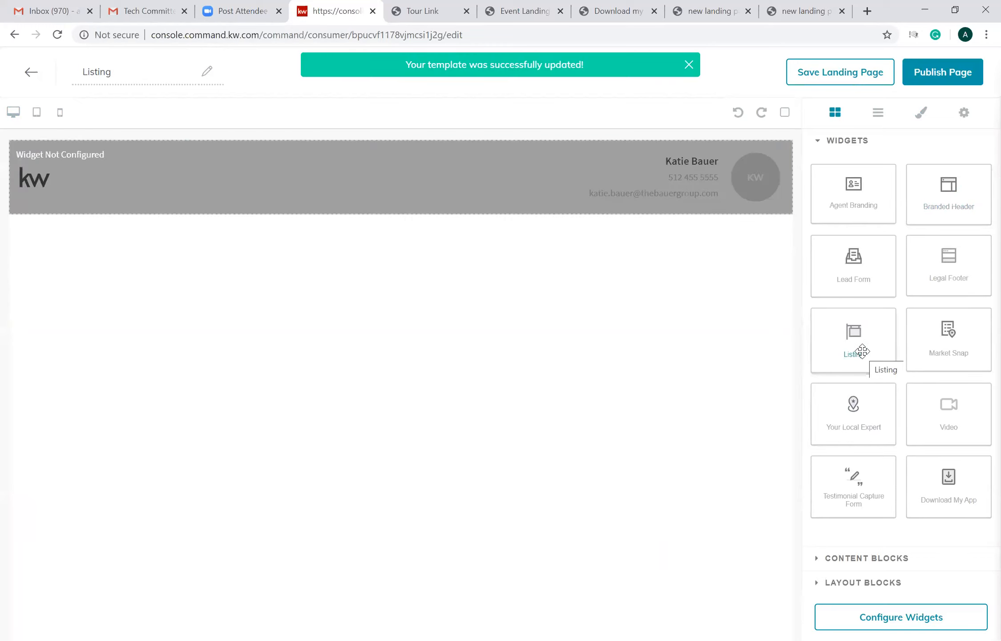
drag(862, 351, 695, 346)
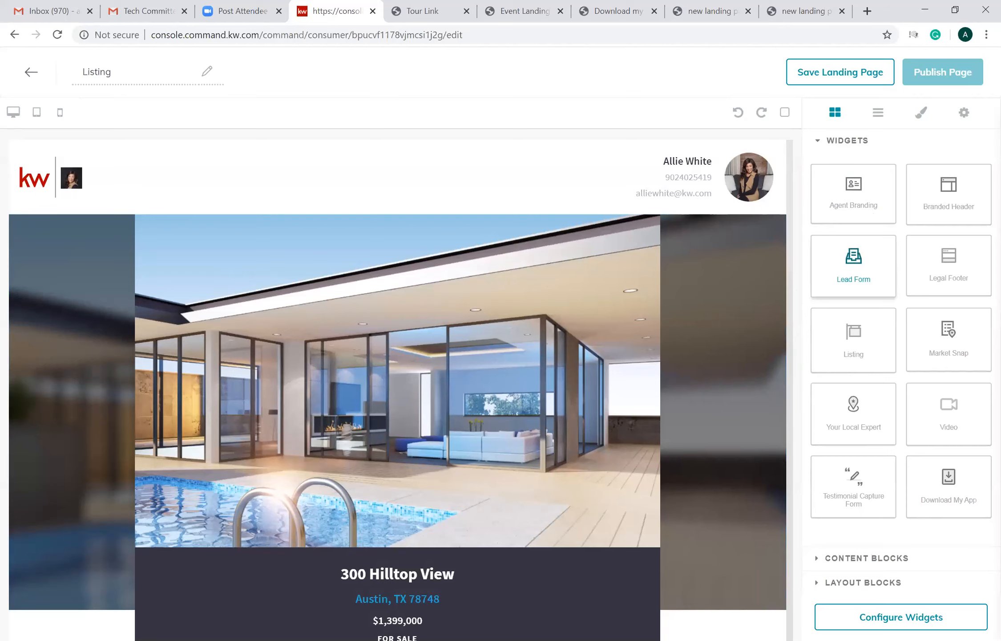
- Add a Lead Form widget below the Listing widget's map and an Agent Branding widget beneath the form
scroll(398, 390, down, 10)
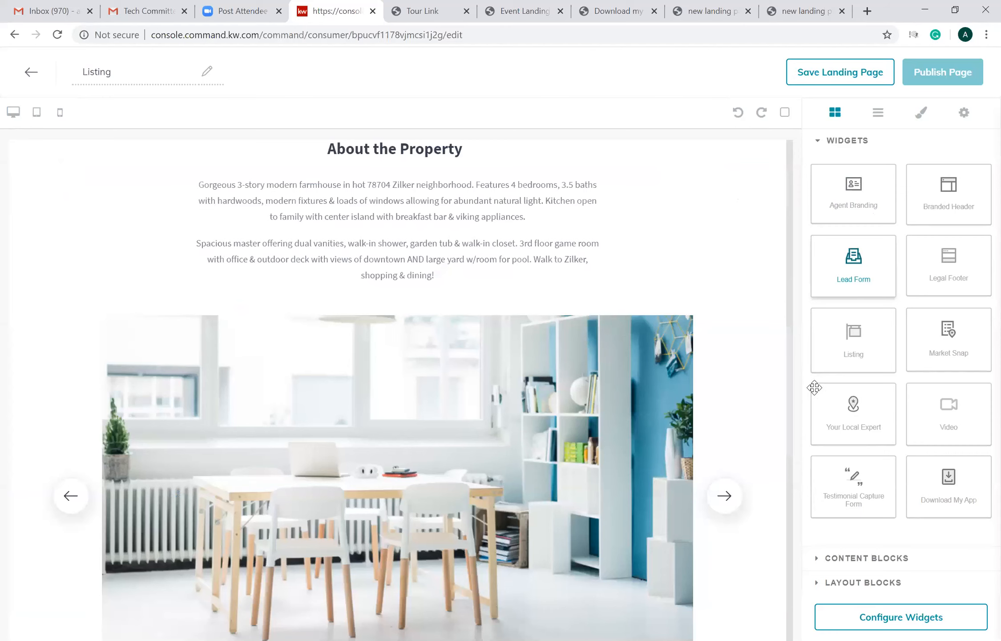
scroll(714, 383, down, 8)
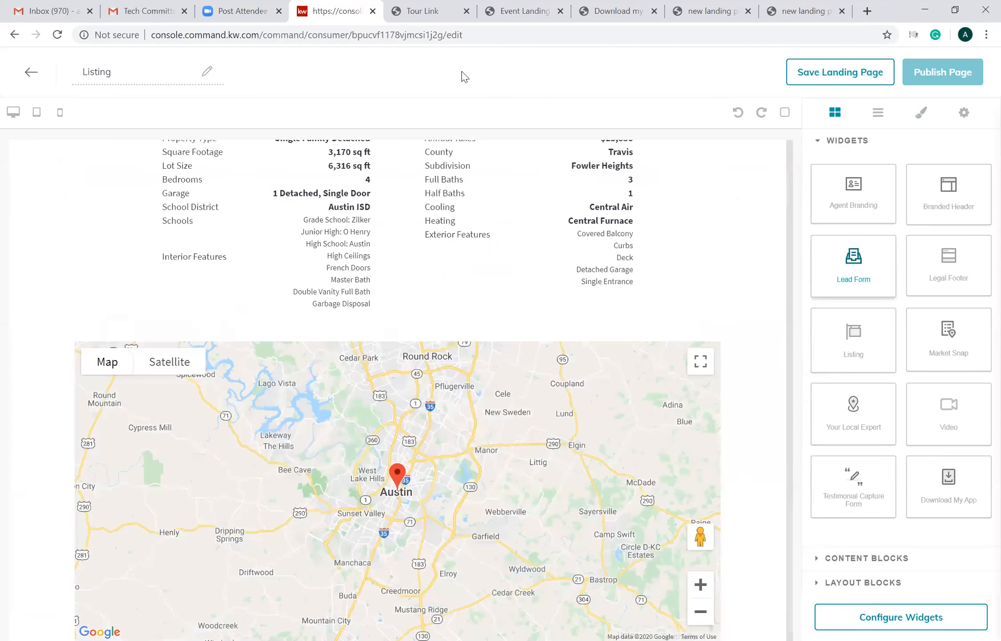
scroll(646, 351, down, 1)
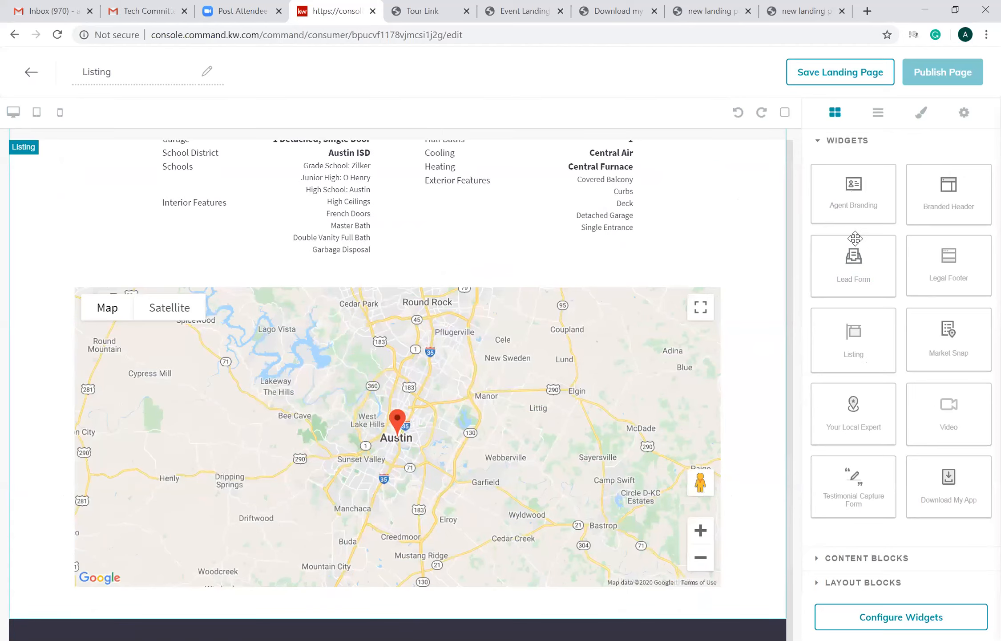
scroll(397, 383, down, 2)
scroll(398, 383, down, 4)
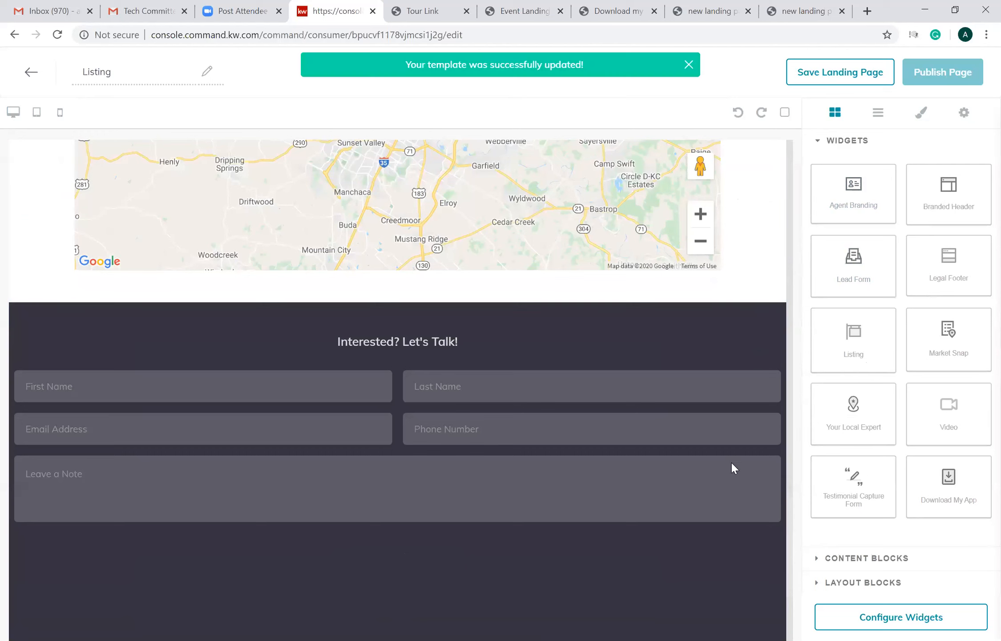
- Review the assembled Listing page, examining the header, property description, photo gallery, details, map, lead form and agent branding
scroll(785, 356, up, 8)
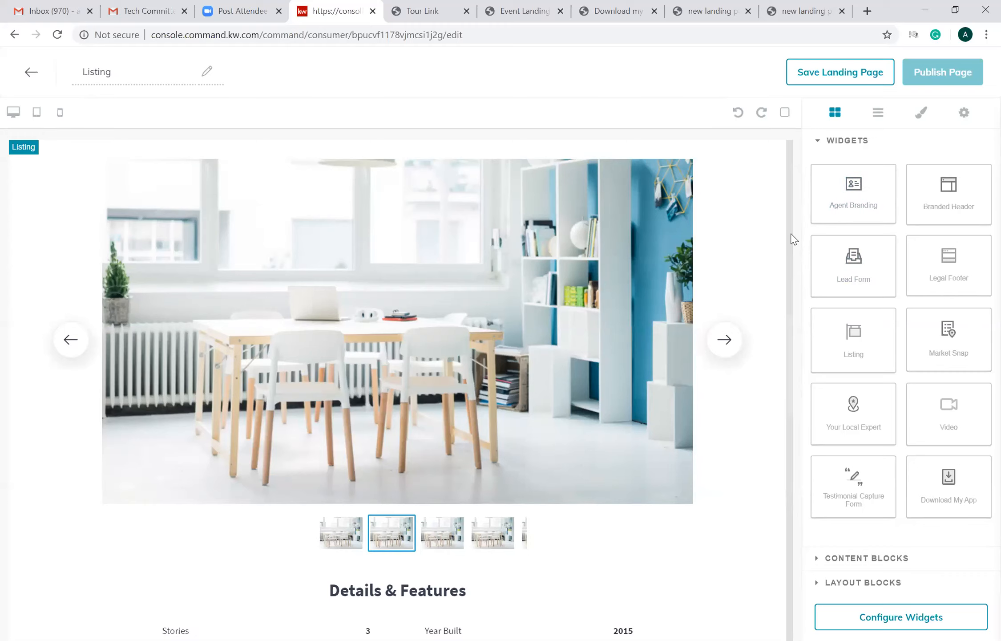
scroll(791, 493, up, 3)
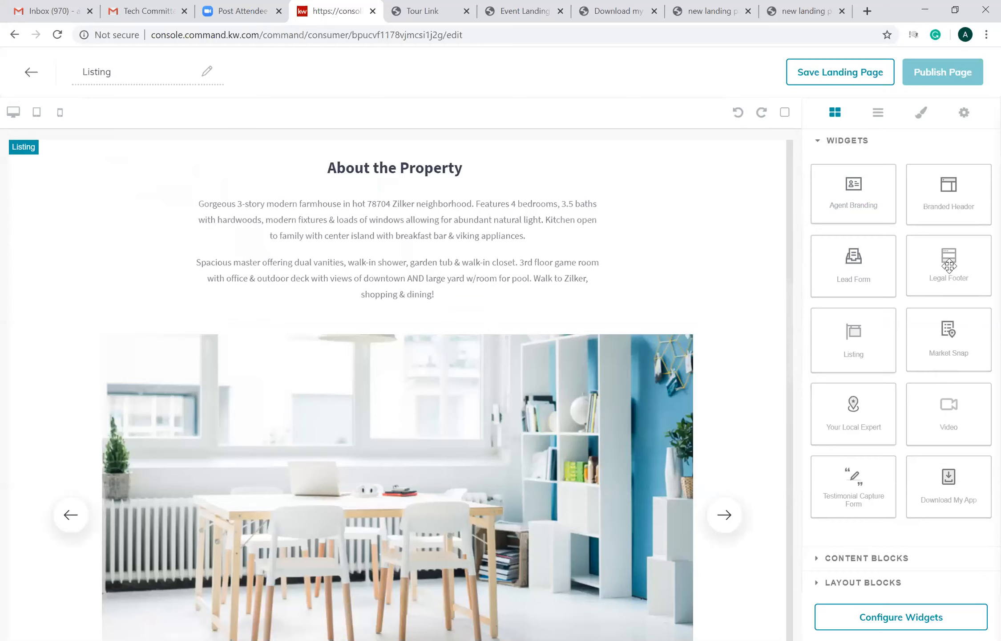
scroll(949, 265, down, 12)
scroll(949, 266, down, 10)
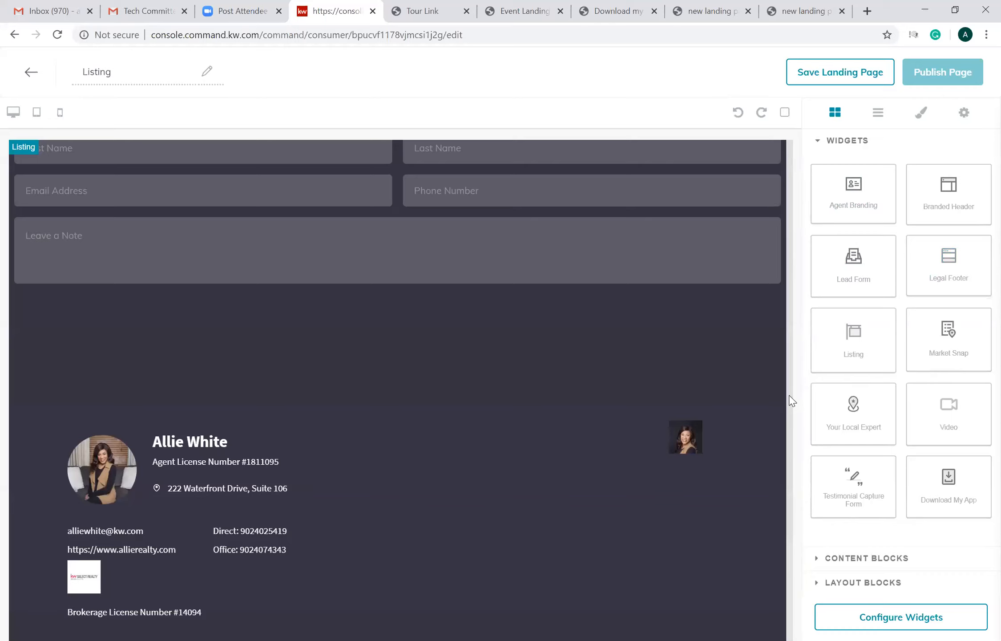
scroll(788, 390, up, 1)
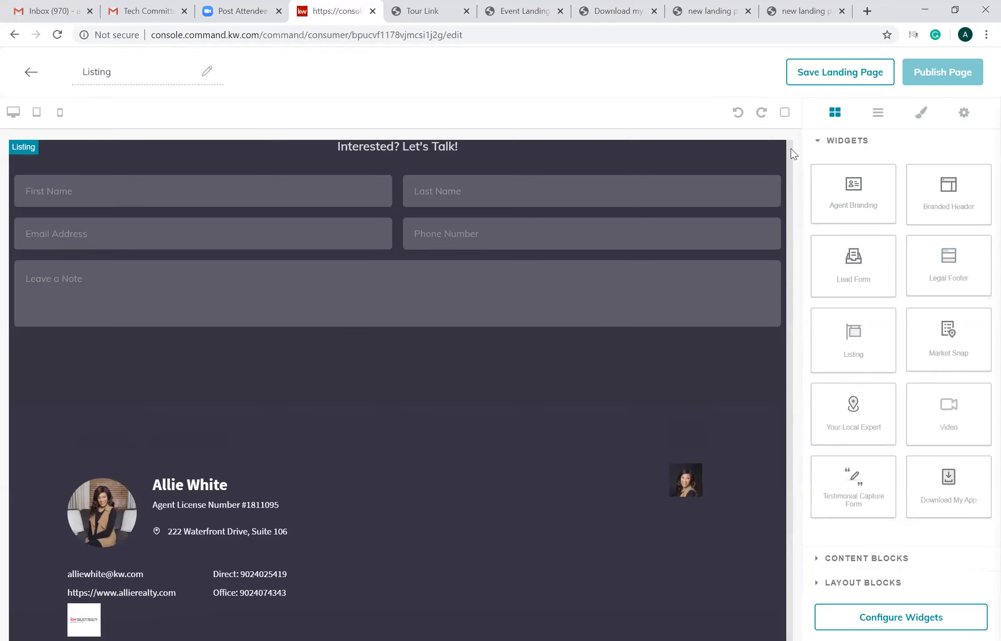
scroll(398, 391, up, 5)
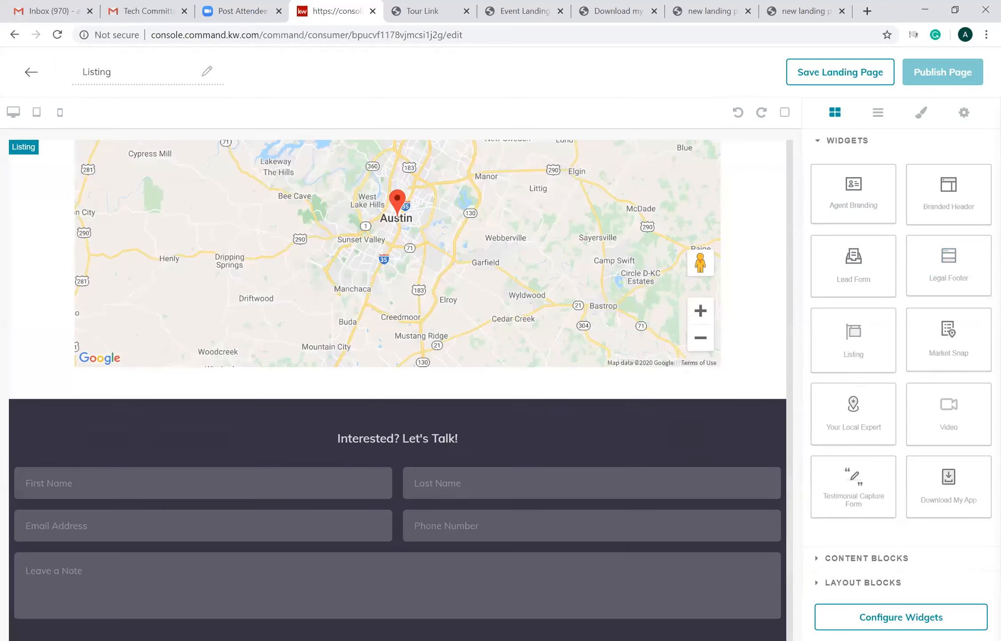
click(938, 206)
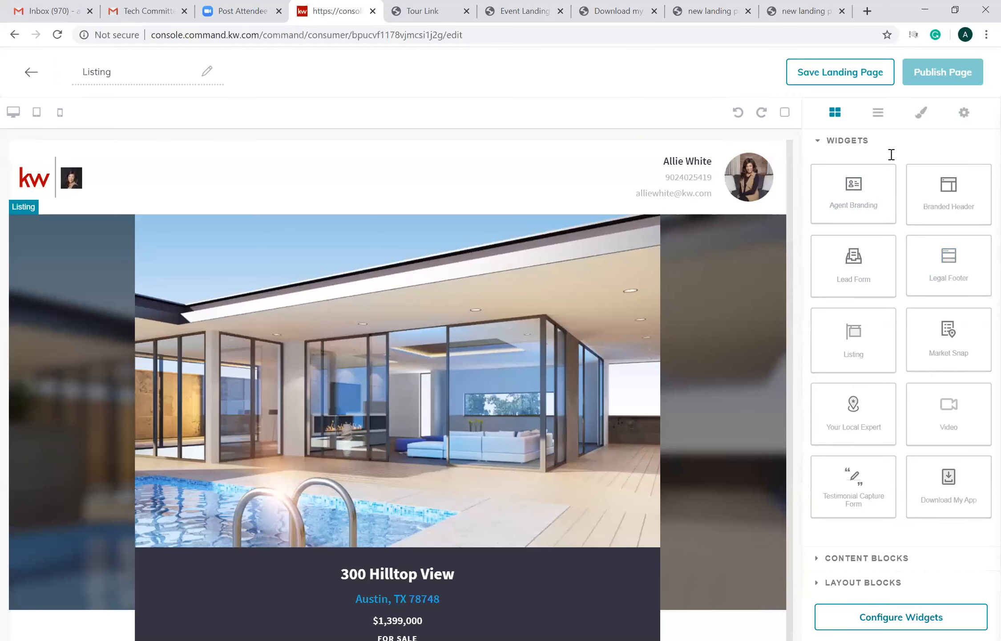
- Set the Branded Header's text to "1234 Banana Drive" and apply the header settings
click(892, 166)
text(12)
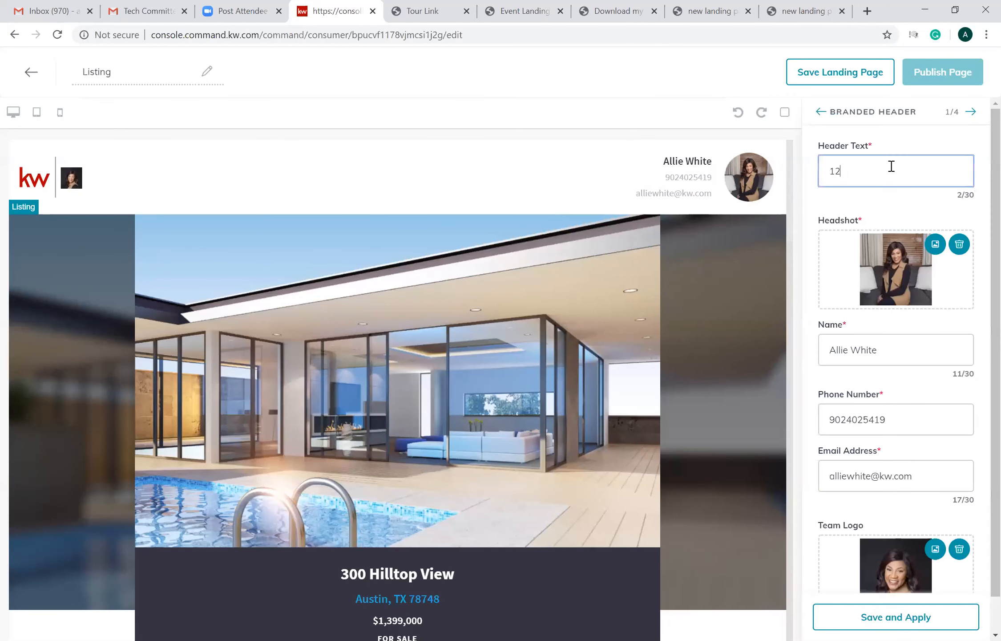
text(34 Banana Drive)
scroll(979, 223, down, 1)
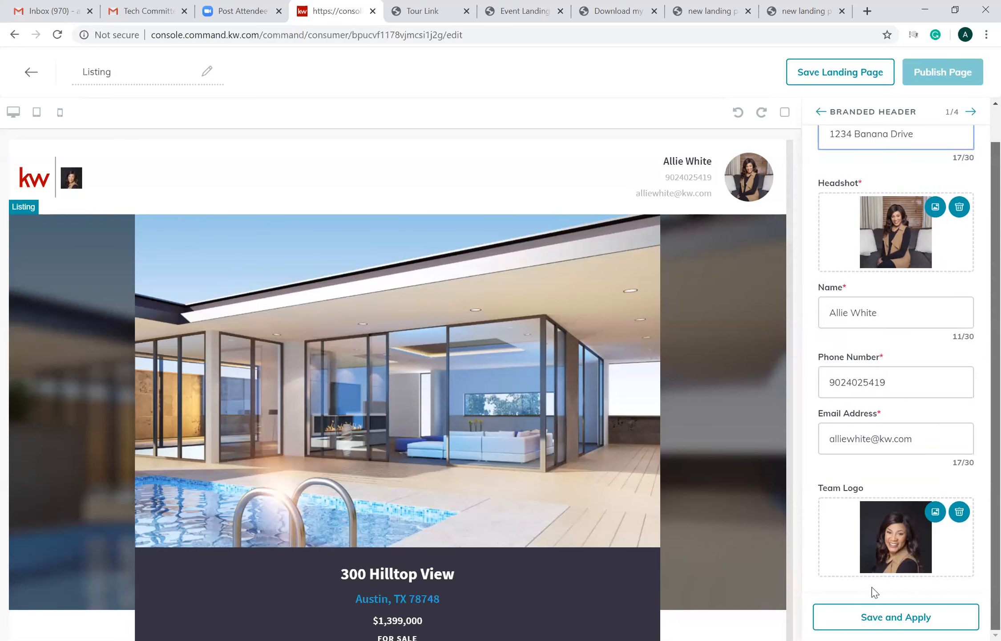
click(869, 617)
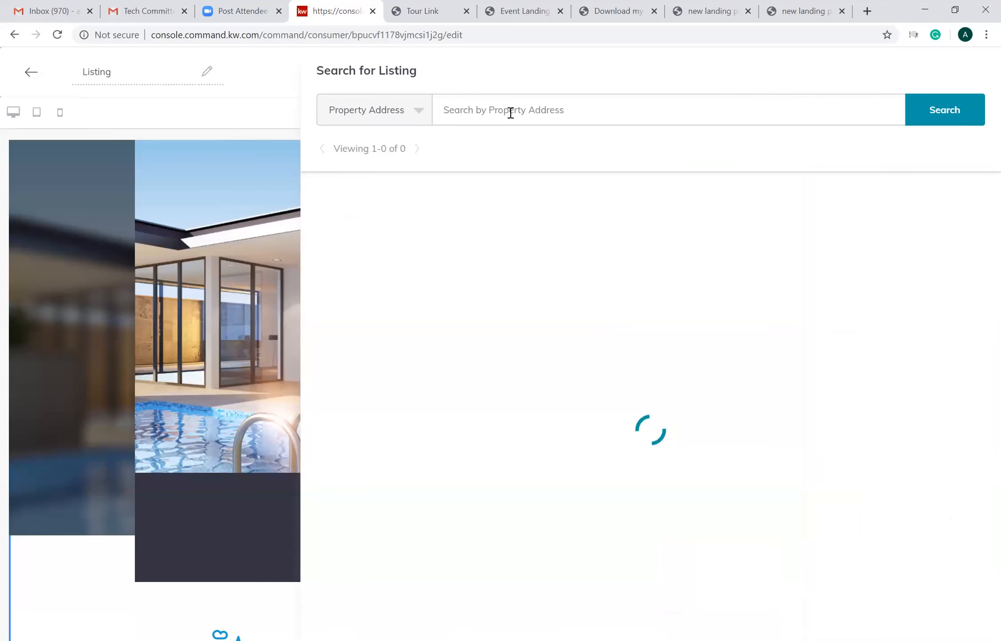
- Try searching for a listing by property address with "Halifax" and "Halifax NS", and clear the query
click(511, 113)
click(511, 112)
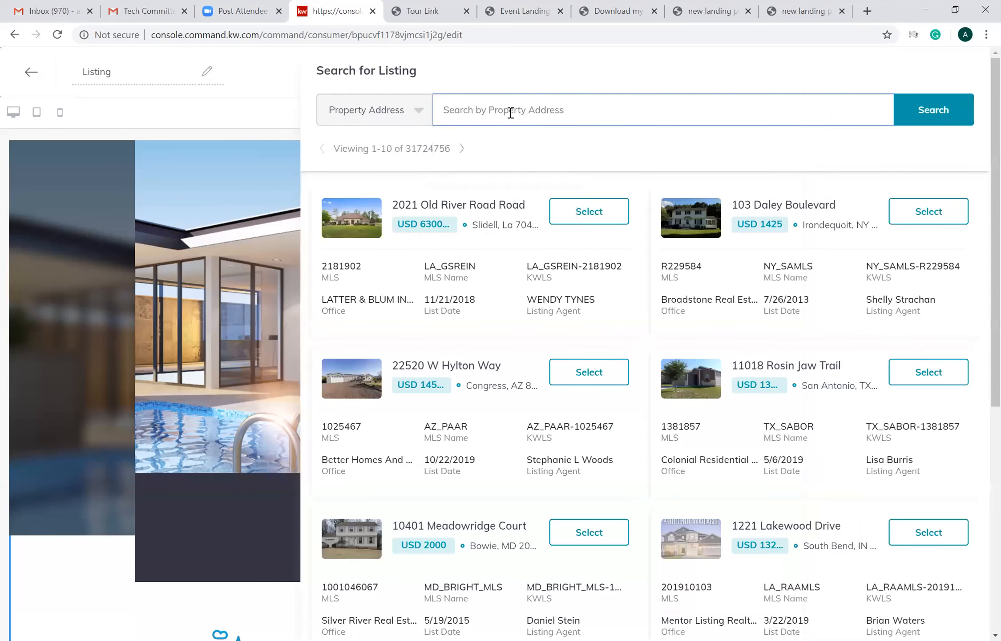
text(Halifax)
key(Return)
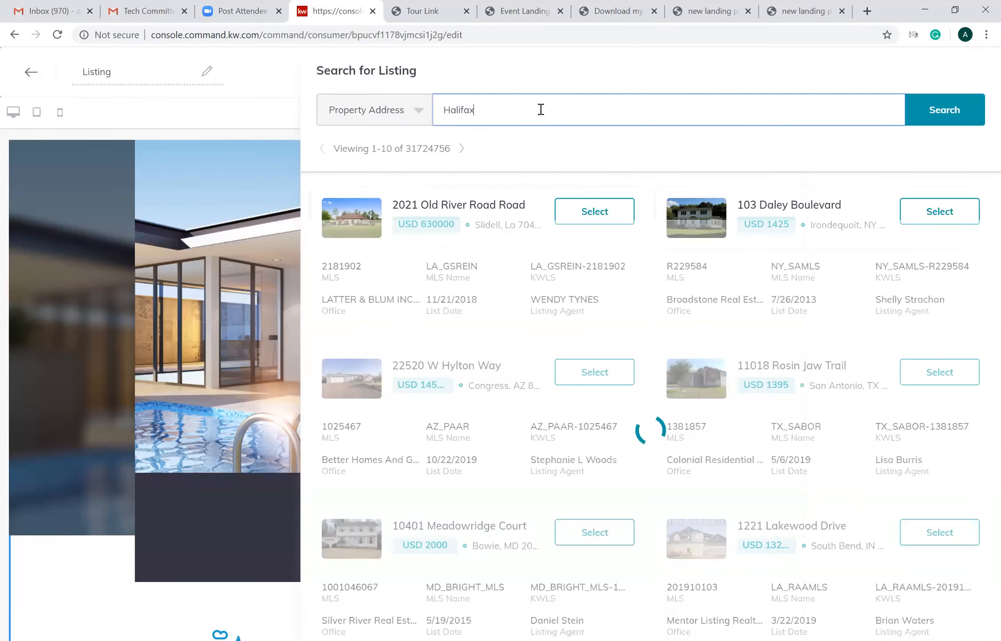
text(N)
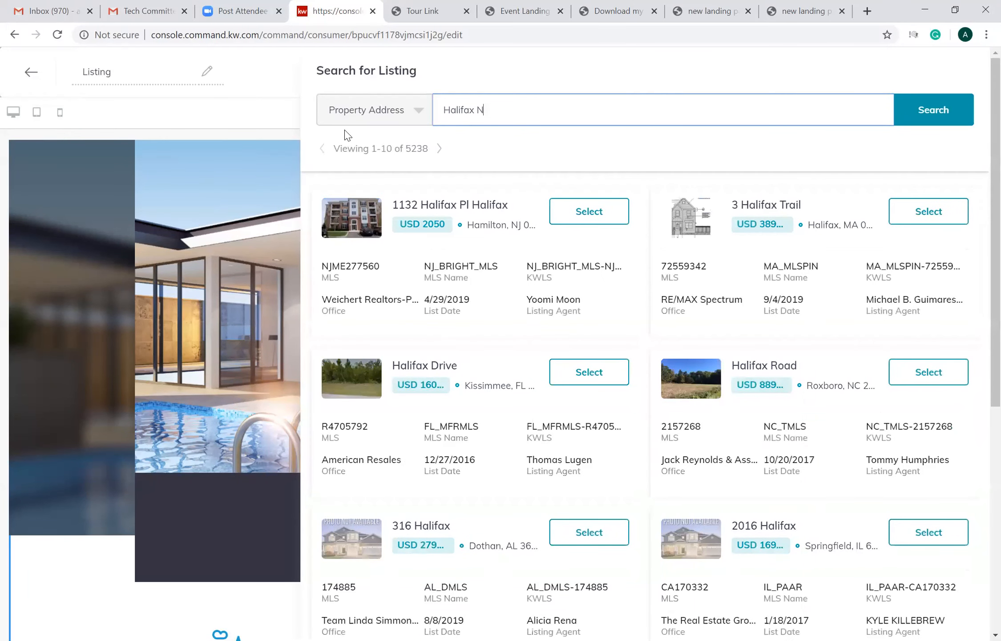
text(S)
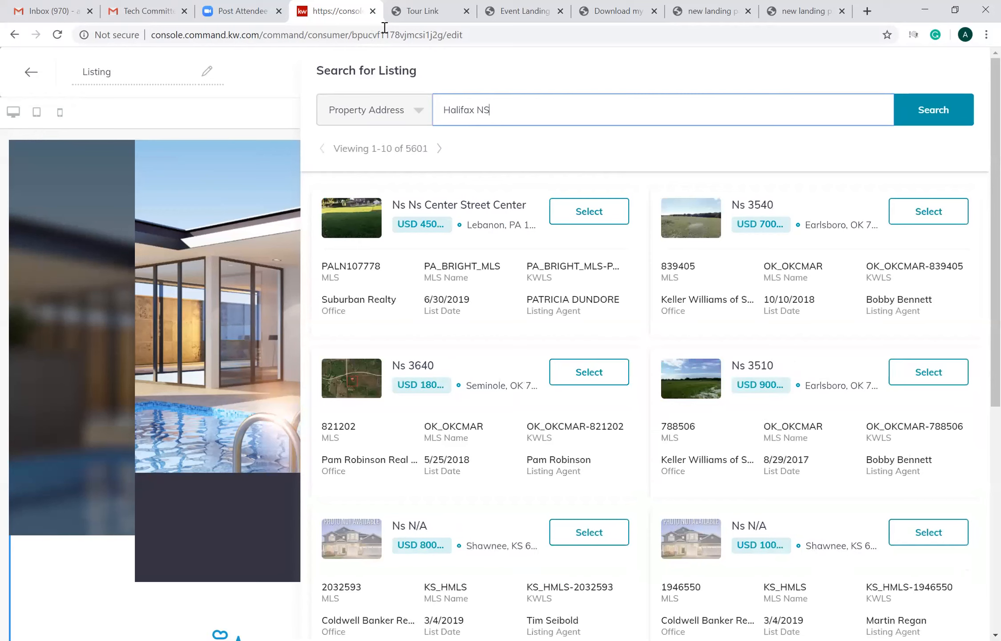
key(ctrl+a)
key(BackSpace)
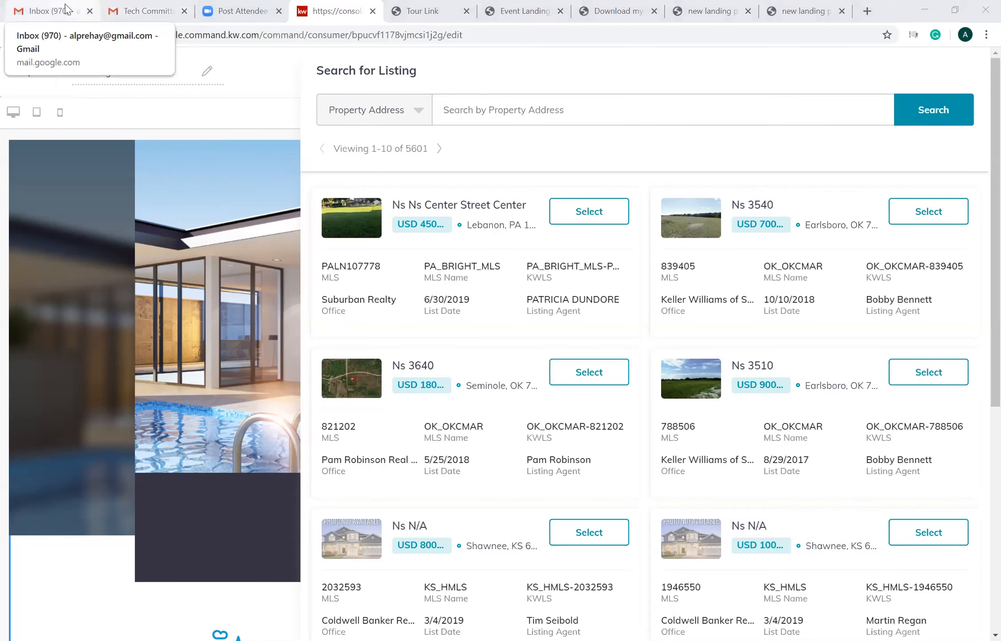
- Switch to the REALTOR.ca website, replacing the inbox page, and search for properties in "halifax NS"
click(166, 42)
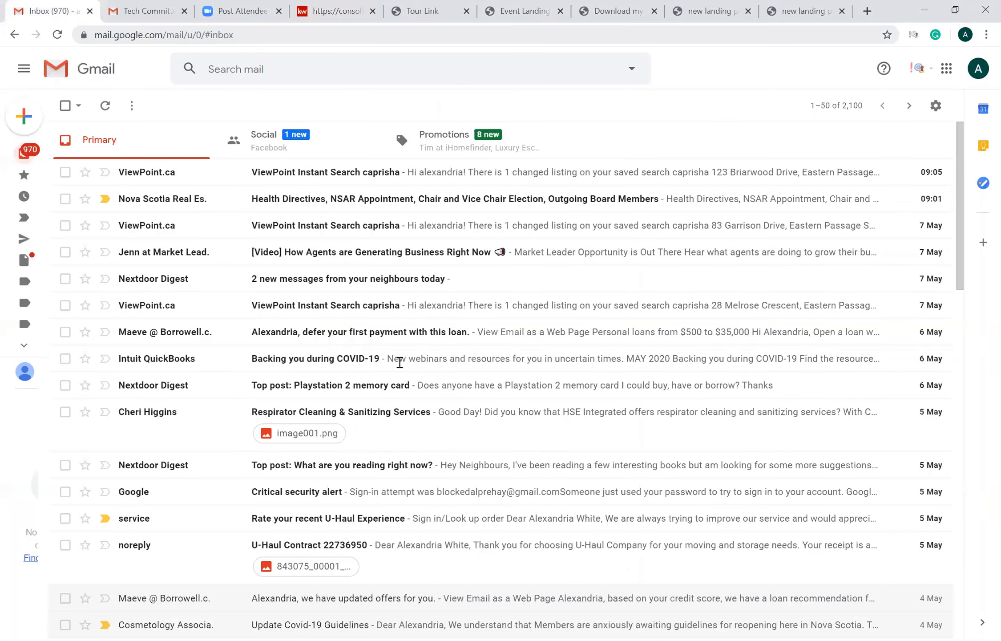
key(ctrl+l)
text(realtor.ca)
key(Return)
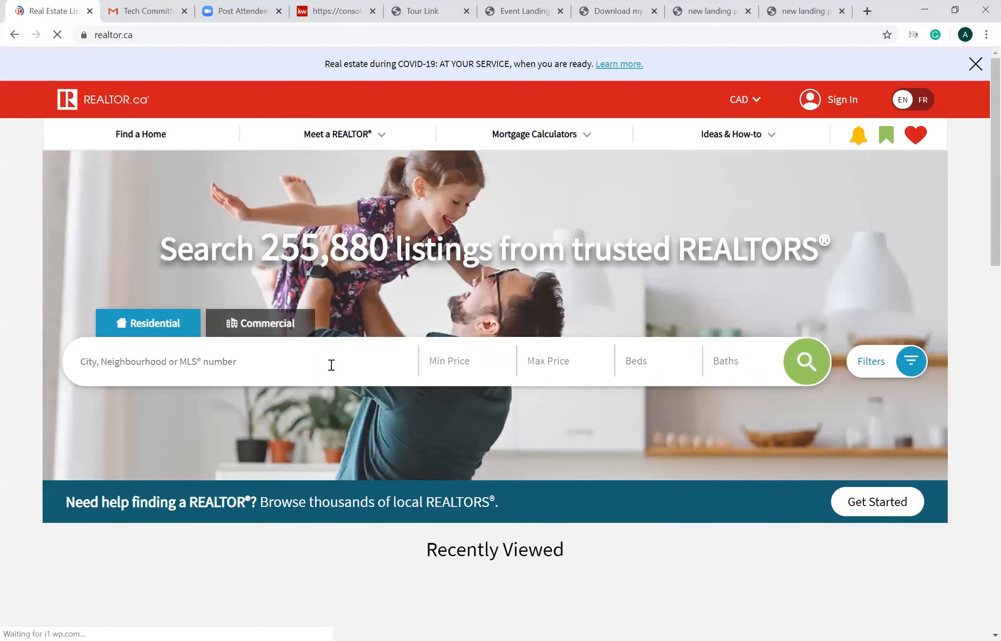
click(332, 365)
text(halifax)
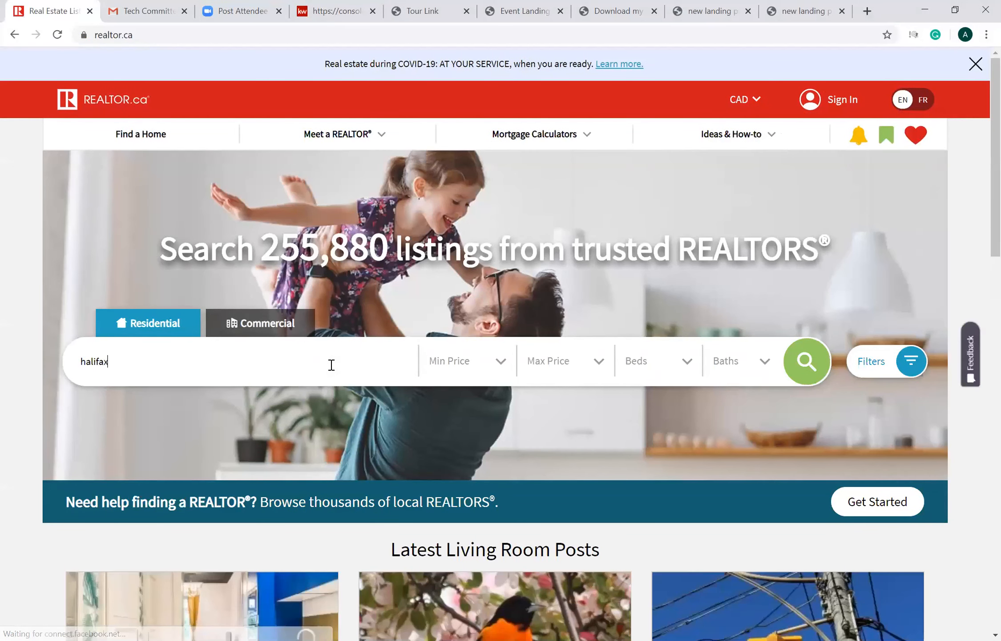
text( NS)
key(Return)
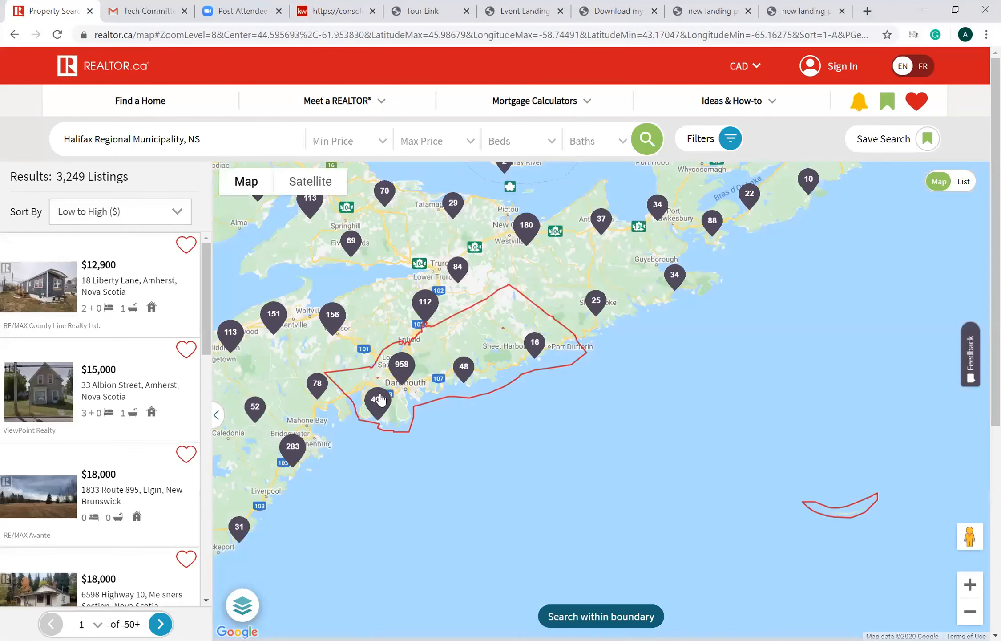
- Open the $15,000 Amherst, Nova Scotia listing, accepting the terms of use, and copy its MLS number
mouse_move(380, 394)
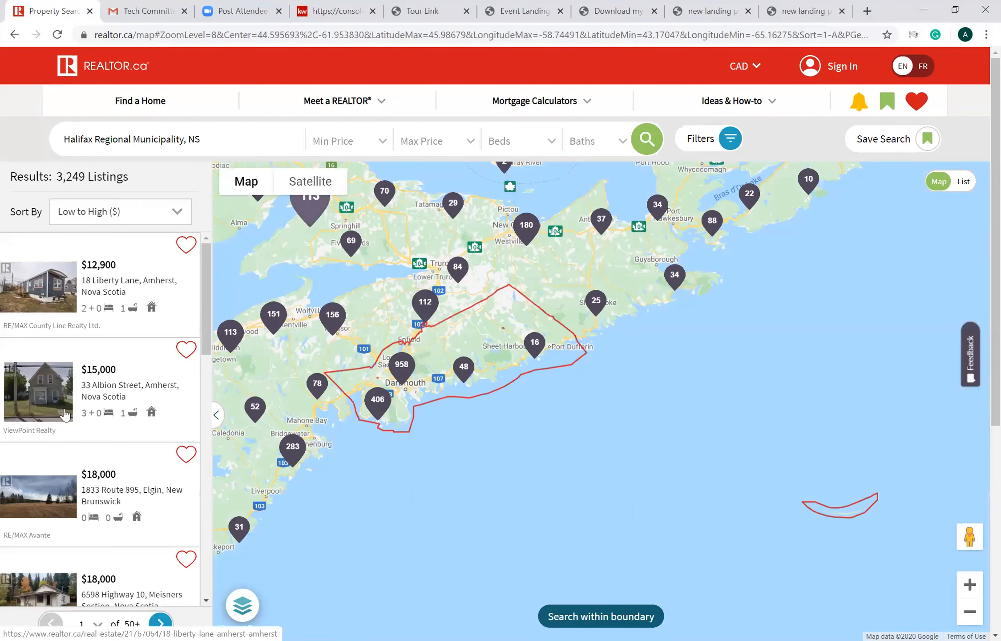
click(48, 376)
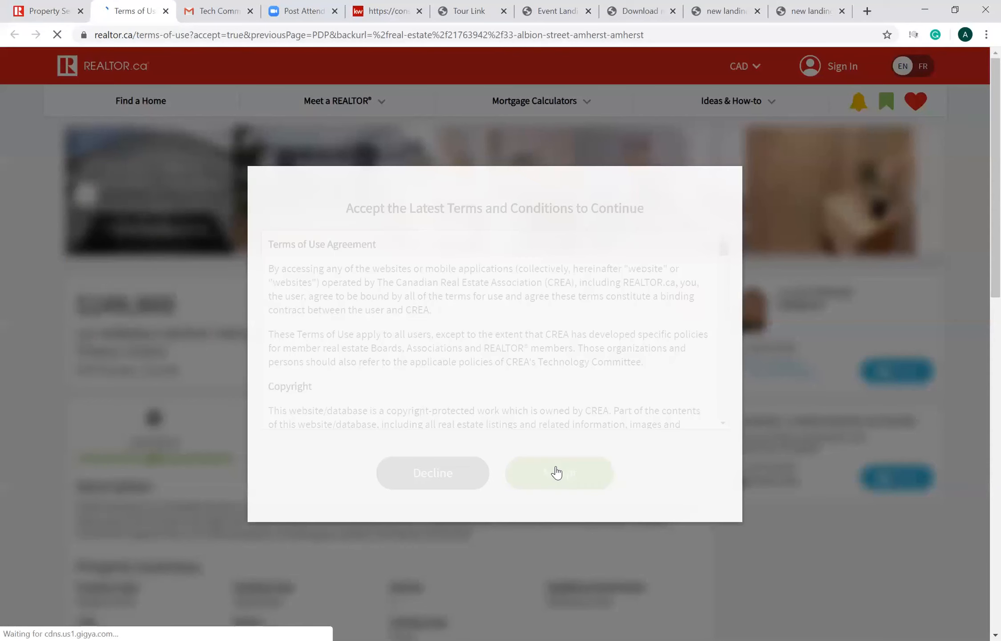
click(546, 480)
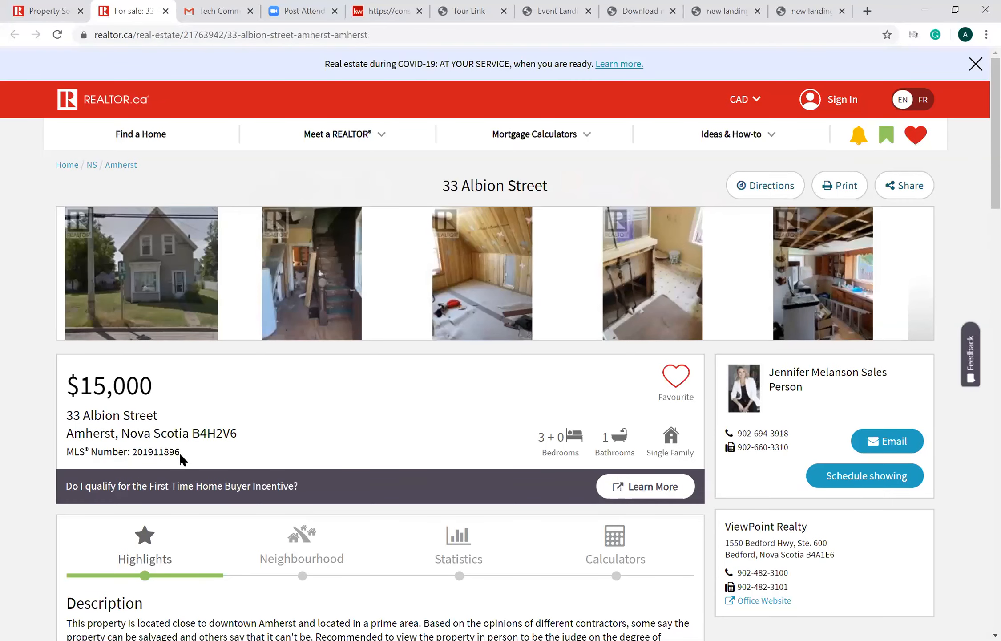
double_click(134, 451)
key(ctrl+c)
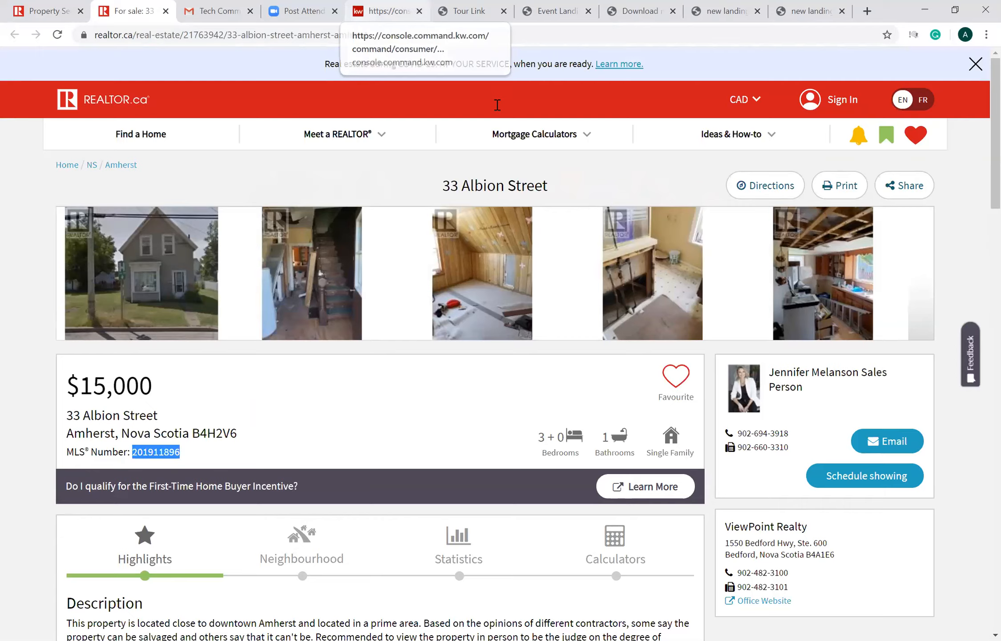
- Back in KW Command, search listings by MLS Number 201911896 and apply the Amherst, Nova Scotia property to the Listing widget
click(388, 11)
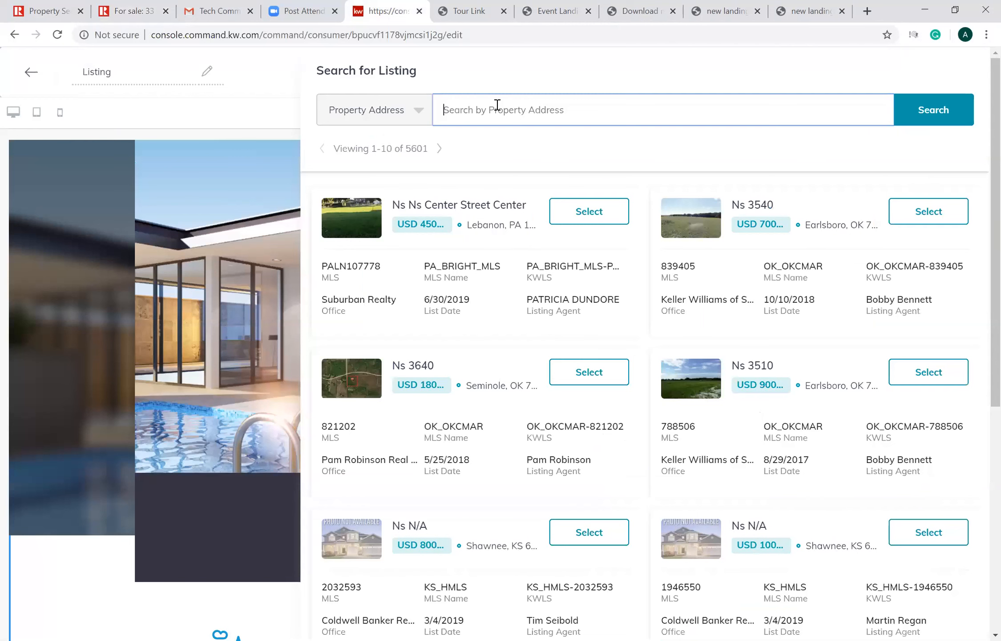
key(ctrl+v)
click(413, 120)
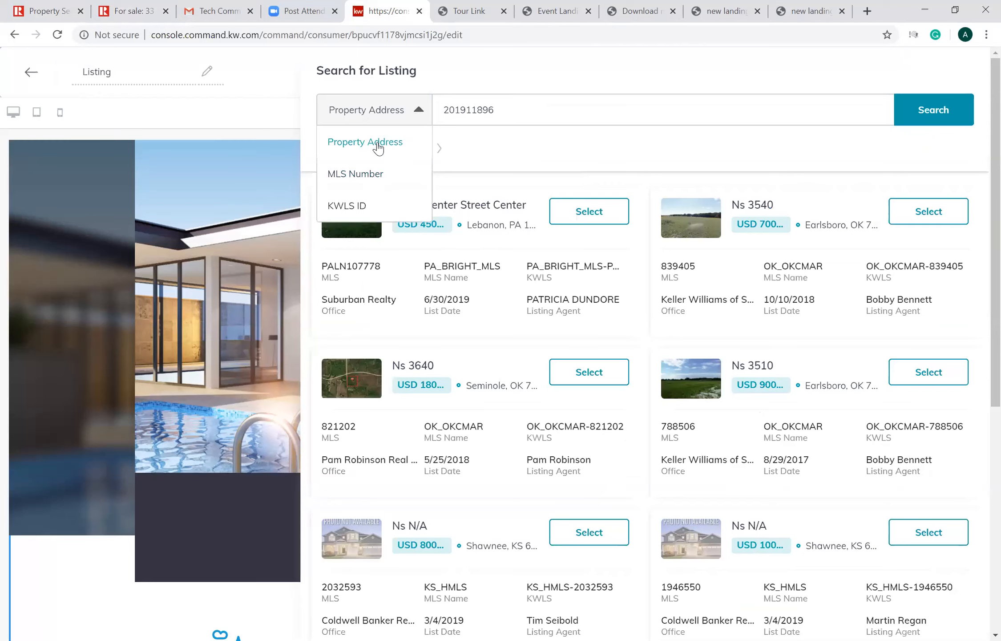
click(349, 174)
click(934, 118)
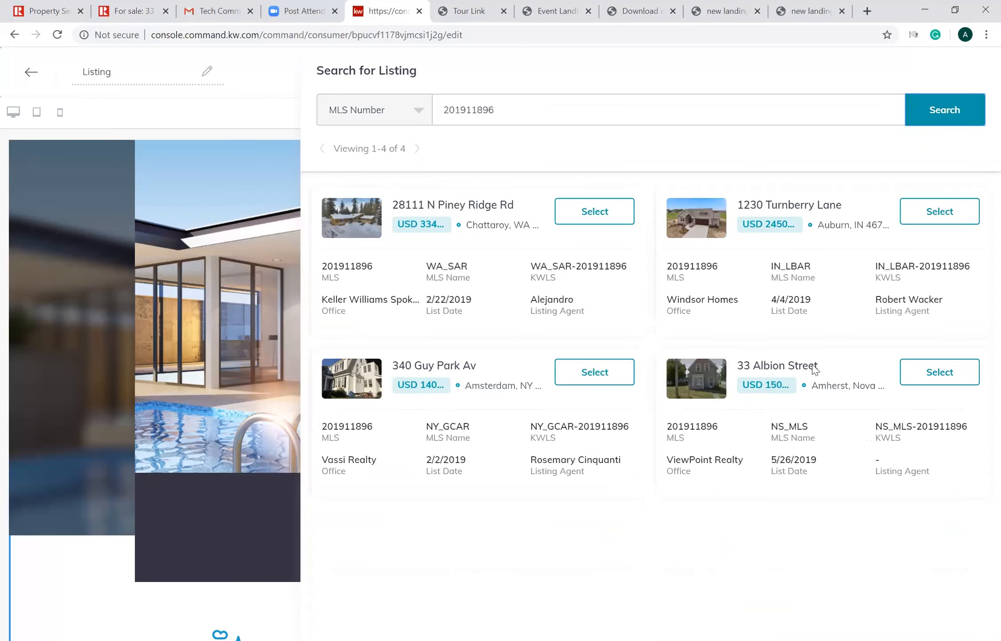
click(934, 377)
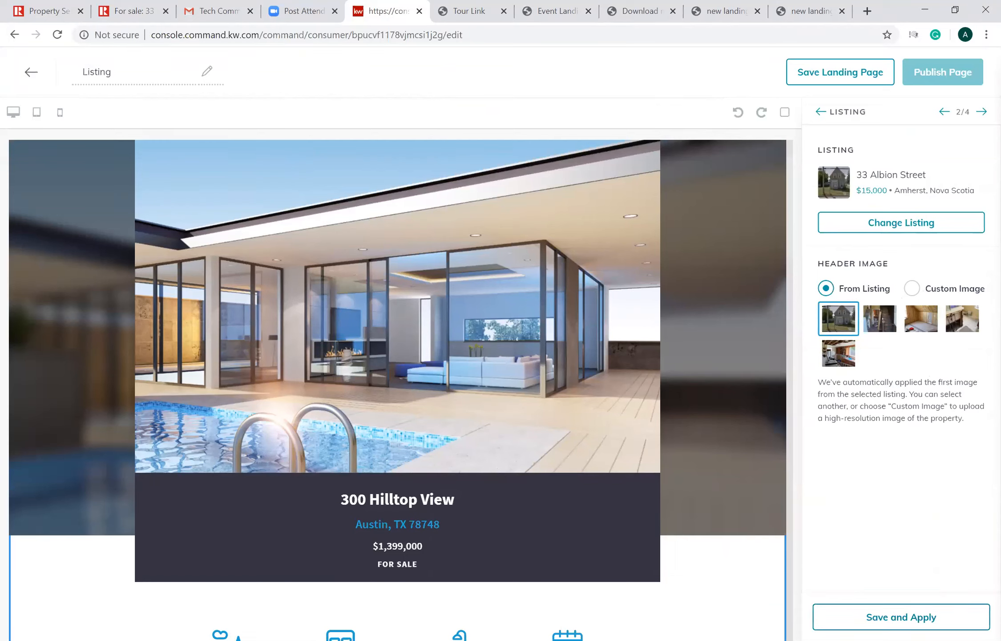
click(866, 616)
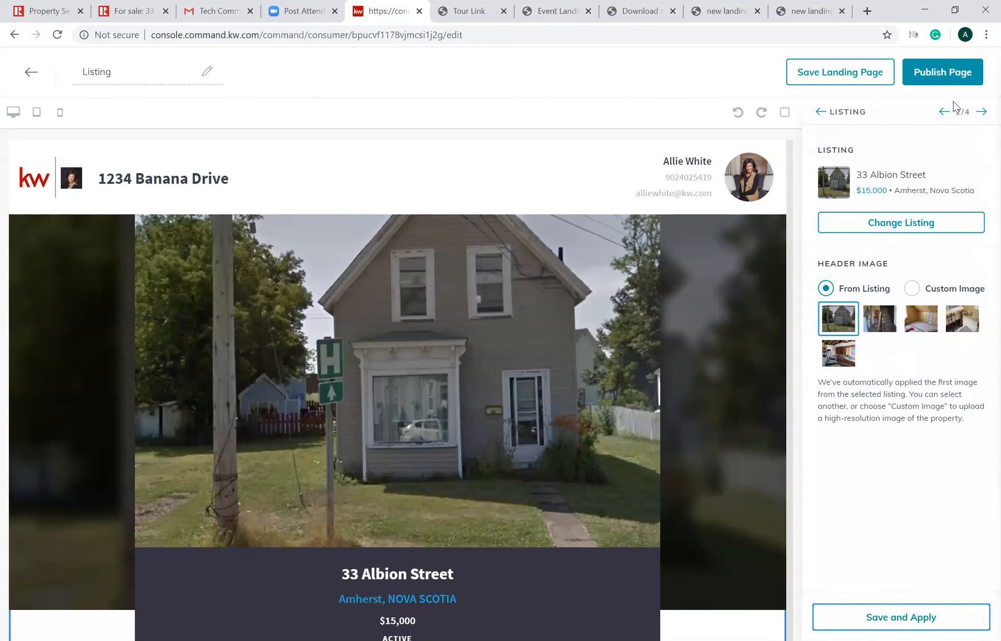
- Set the Lead Form's header text to "Book a private viewing contact me." and apply the form settings
click(981, 114)
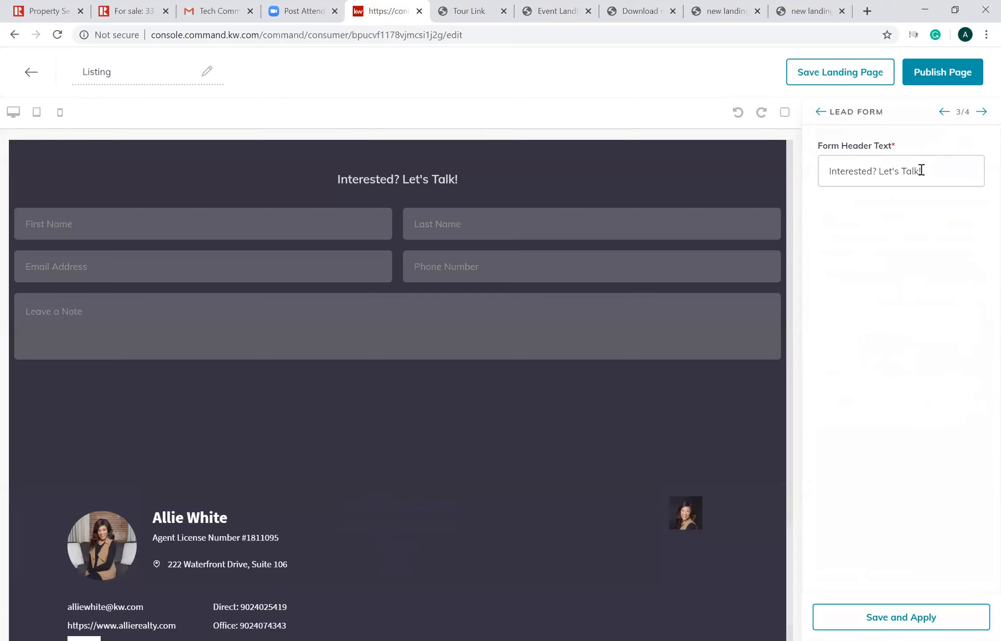
drag(921, 170, 838, 171)
key(BackSpace)
key(BackSpace)
key(BackSpace)
text(B)
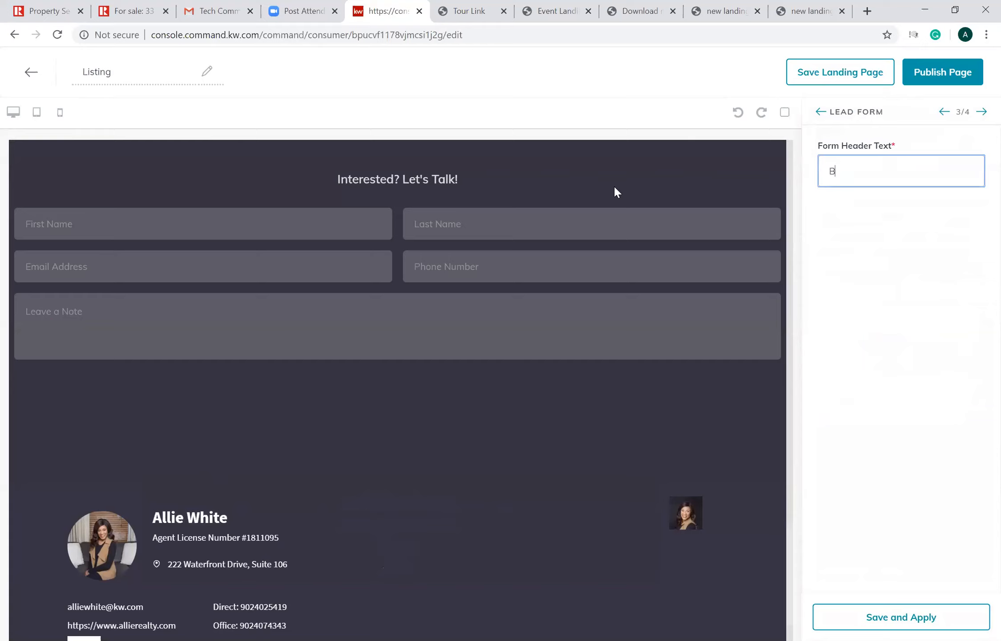
text(ook a private Viewing)
key(BackSpace)
key(BackSpace)
key(BackSpace)
key(BackSpace)
key(BackSpace)
text(viewing cont)
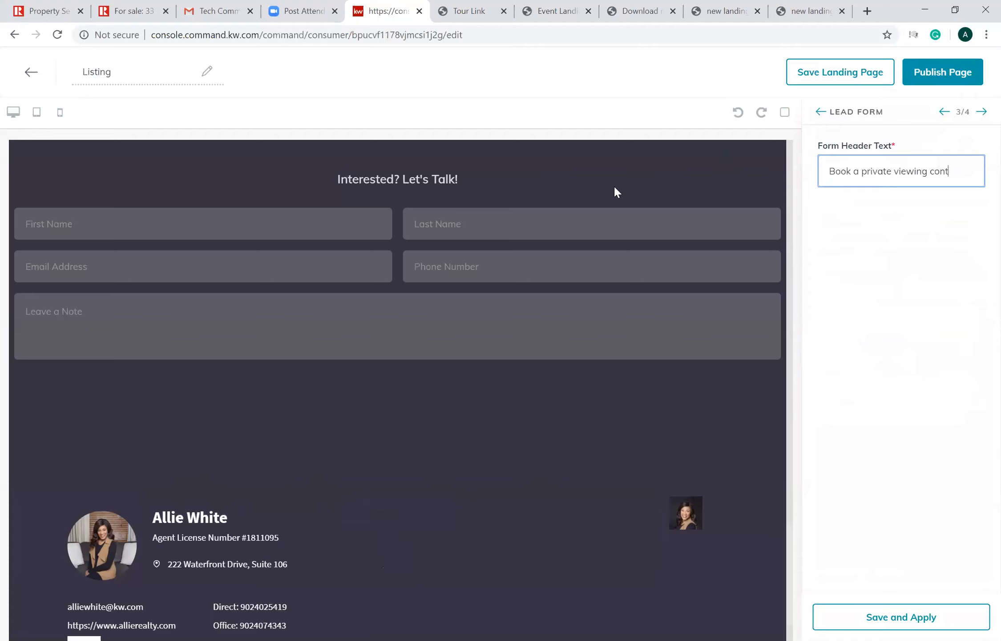
text(act me.)
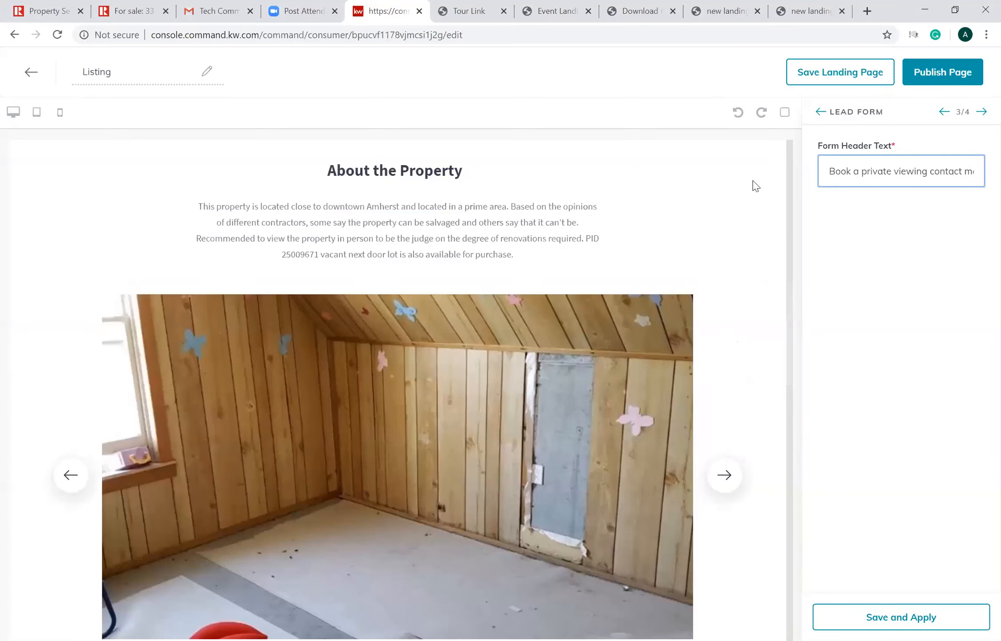
scroll(756, 185, up, 8)
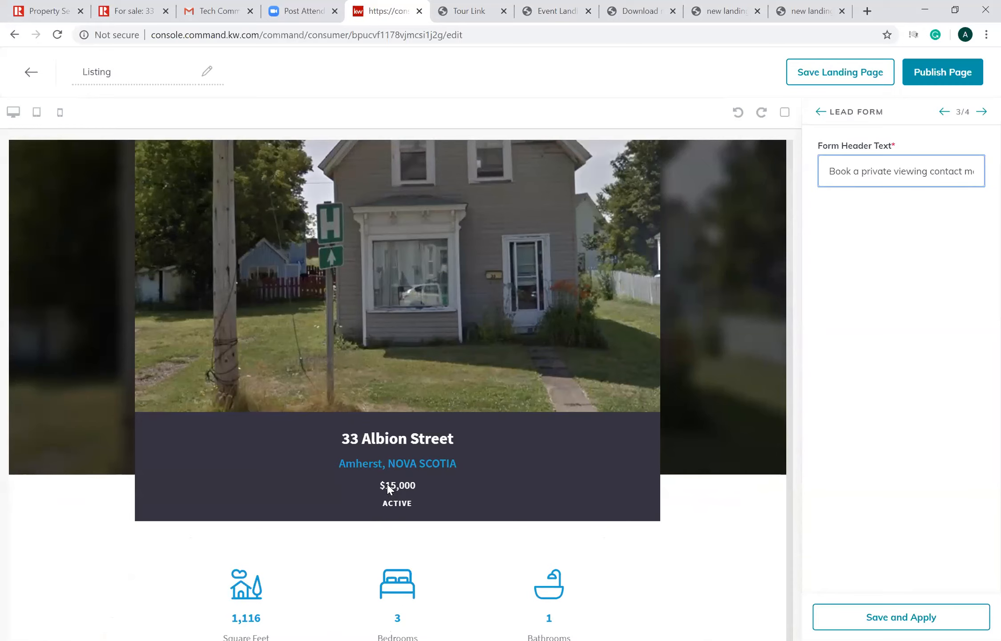
click(49, 3)
click(851, 623)
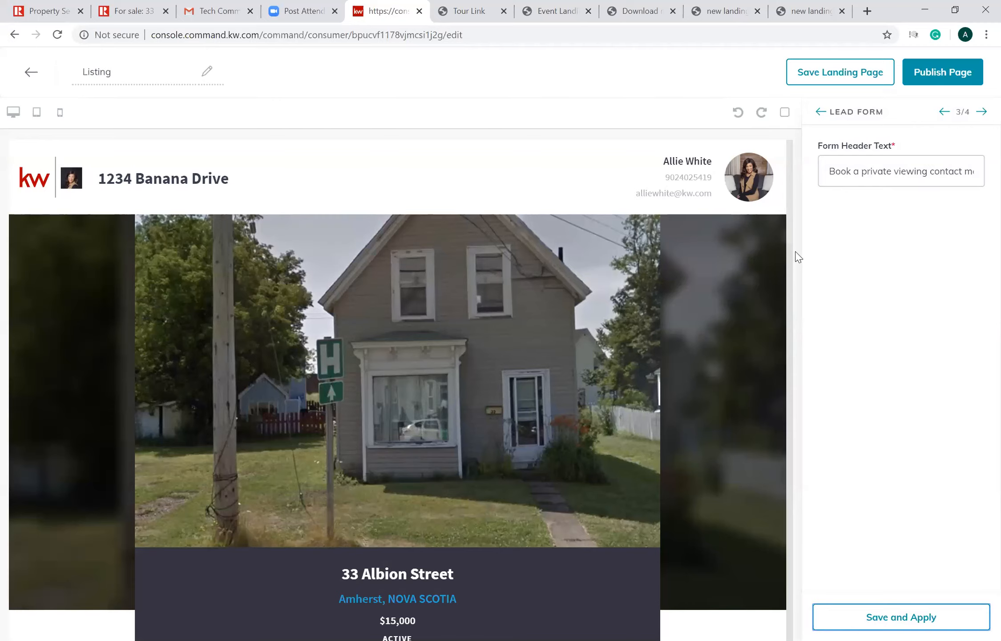
scroll(804, 461, down, 15)
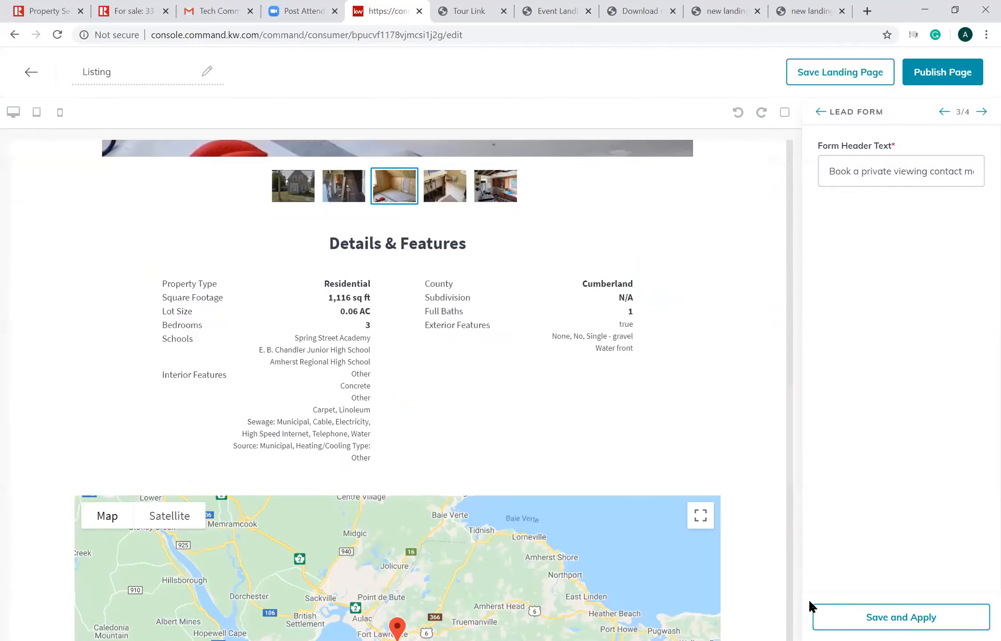
drag(809, 600, 796, 167)
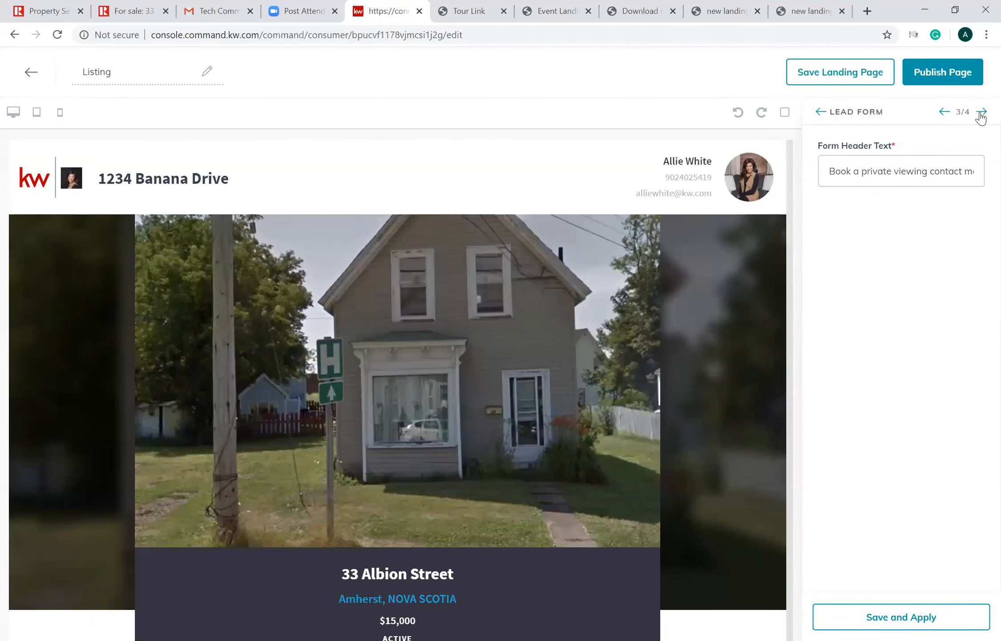
click(868, 617)
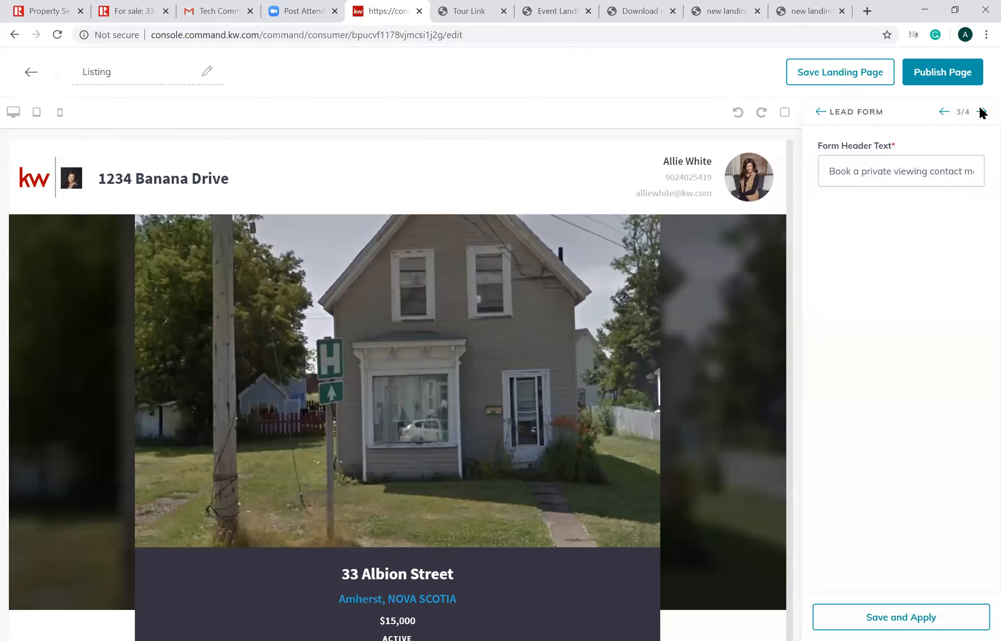
- Check the Agent Branding widget's contact details and logos, and apply its settings
click(982, 111)
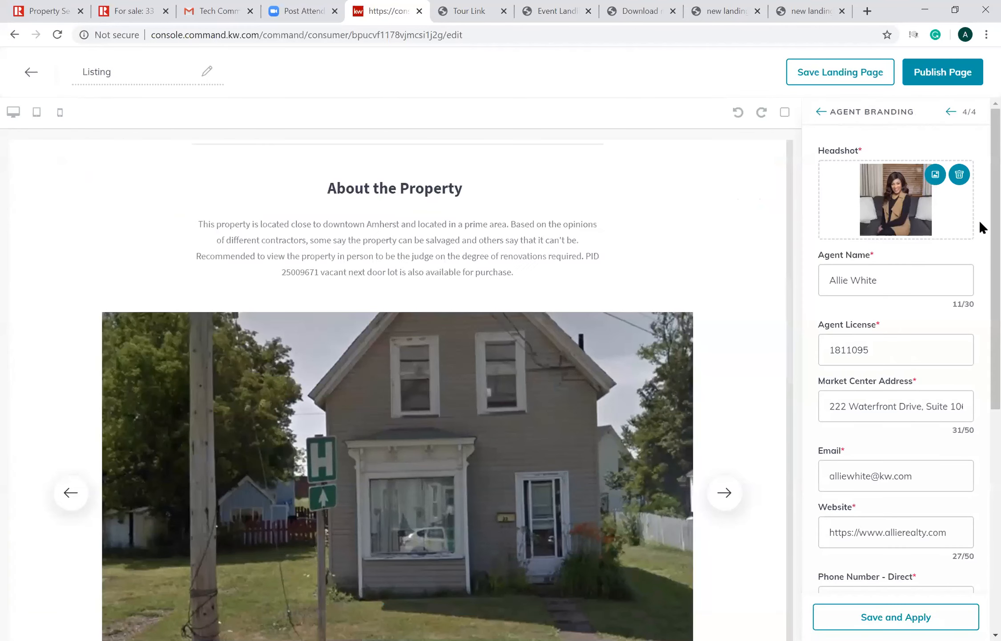
scroll(979, 311, down, 6)
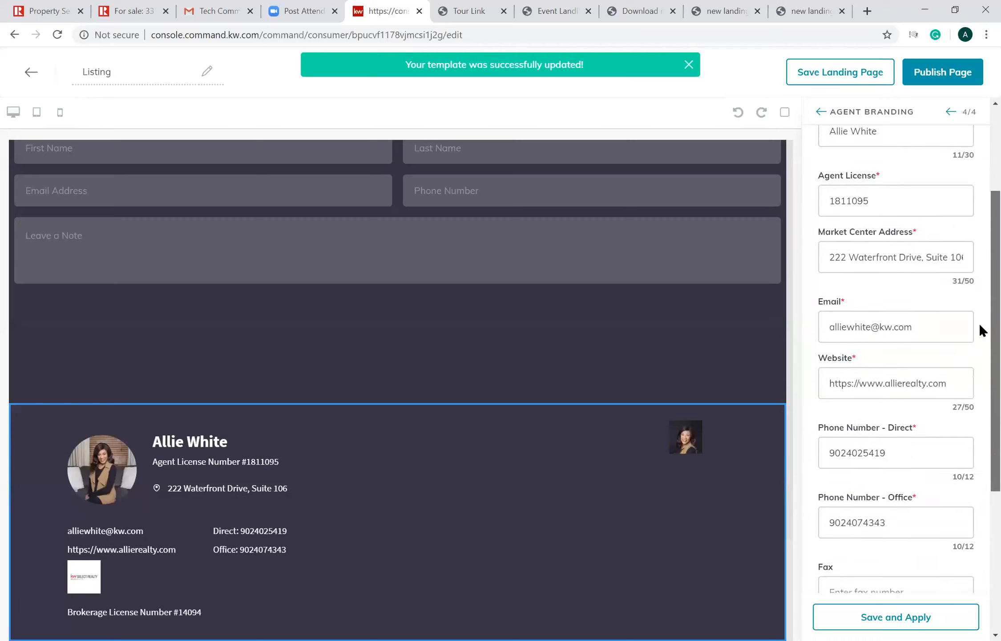
scroll(964, 467, down, 3)
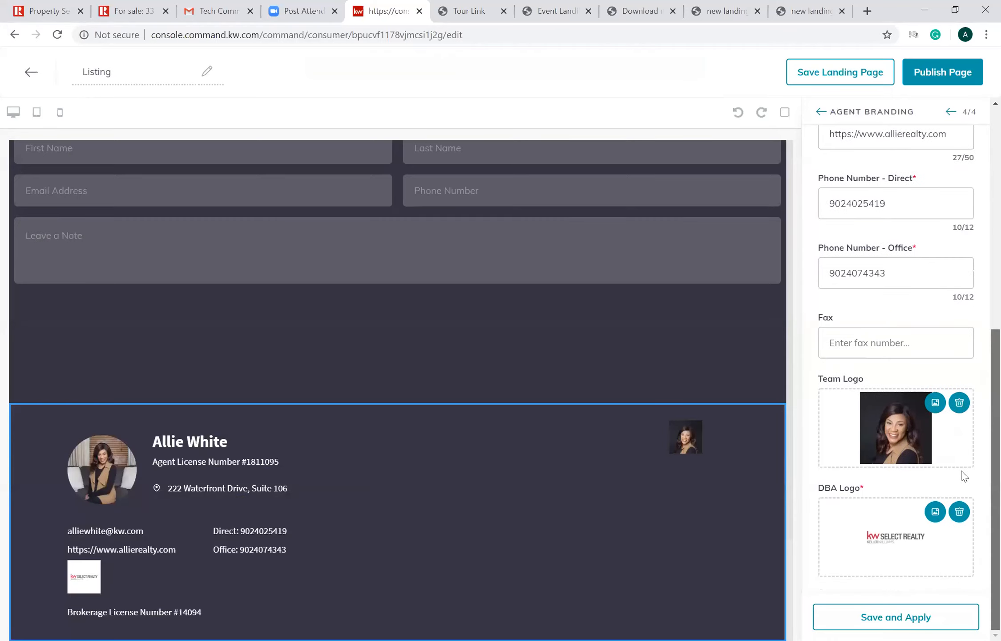
click(876, 619)
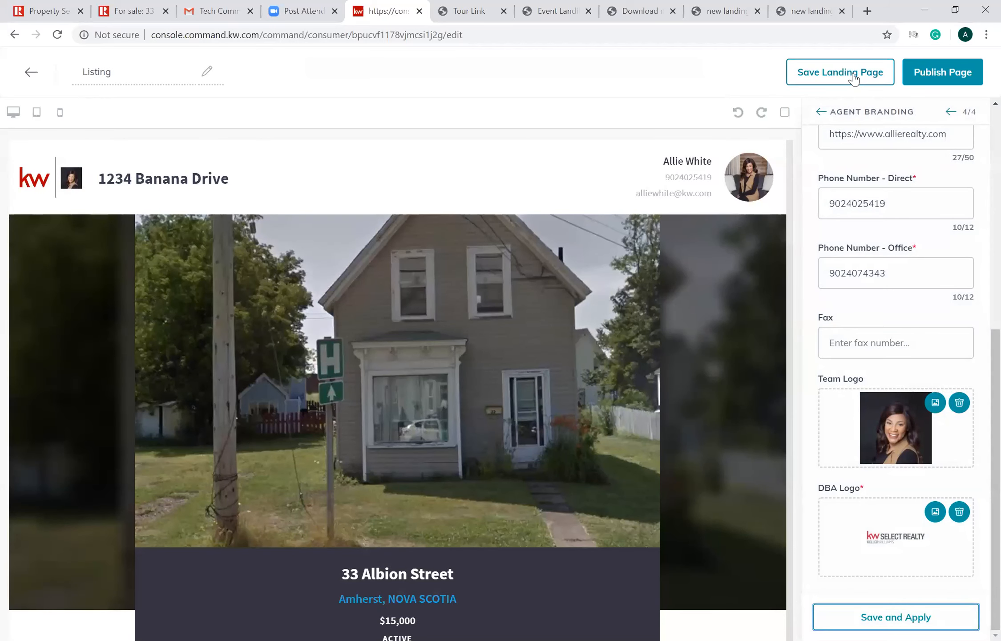
- Save the Listing landing page, agreeing to update the active version, and publish it as a landing page
click(853, 74)
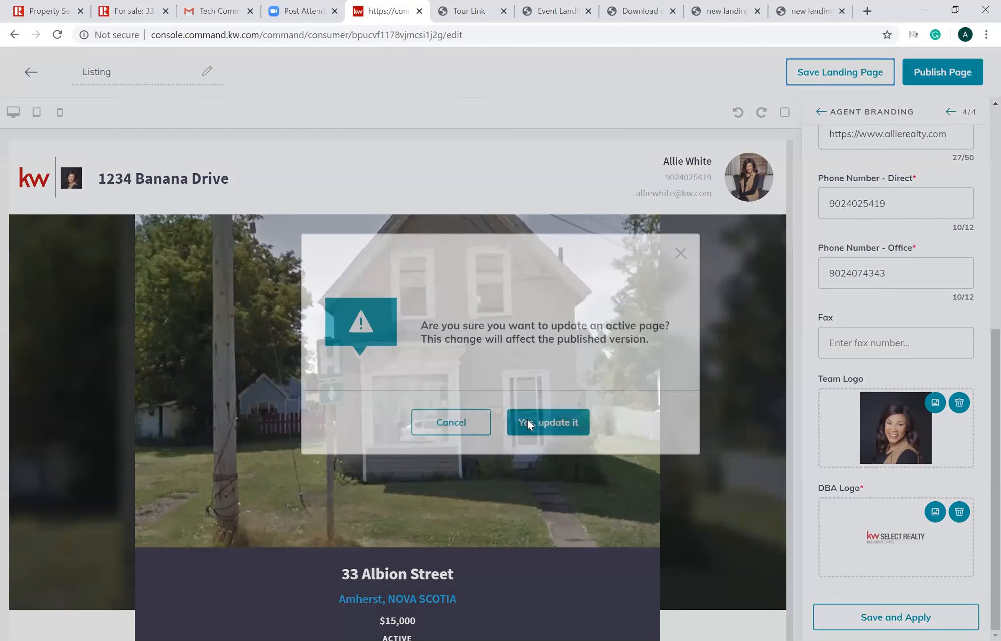
click(527, 421)
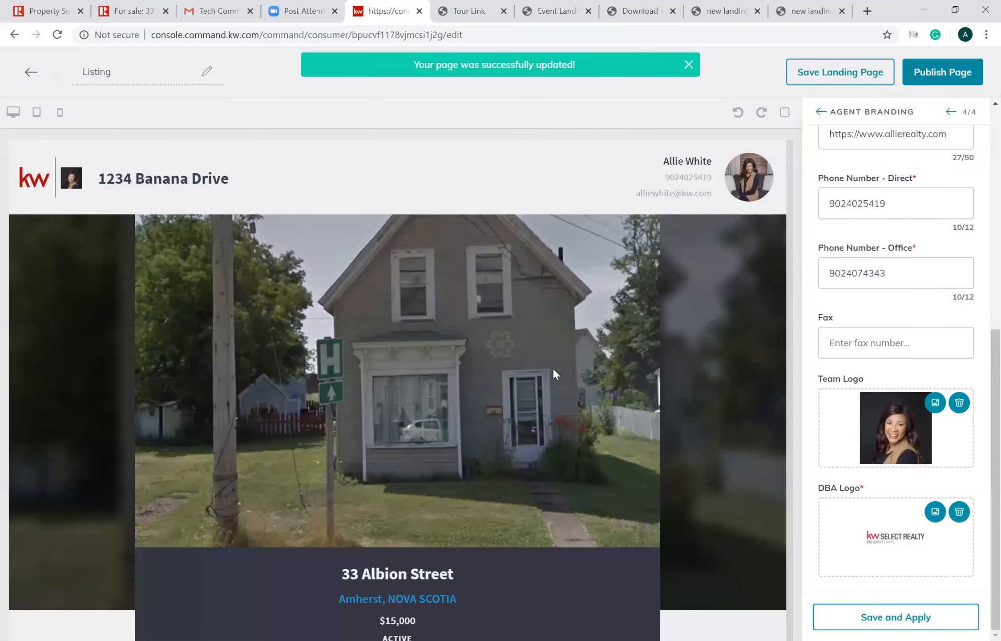
click(935, 71)
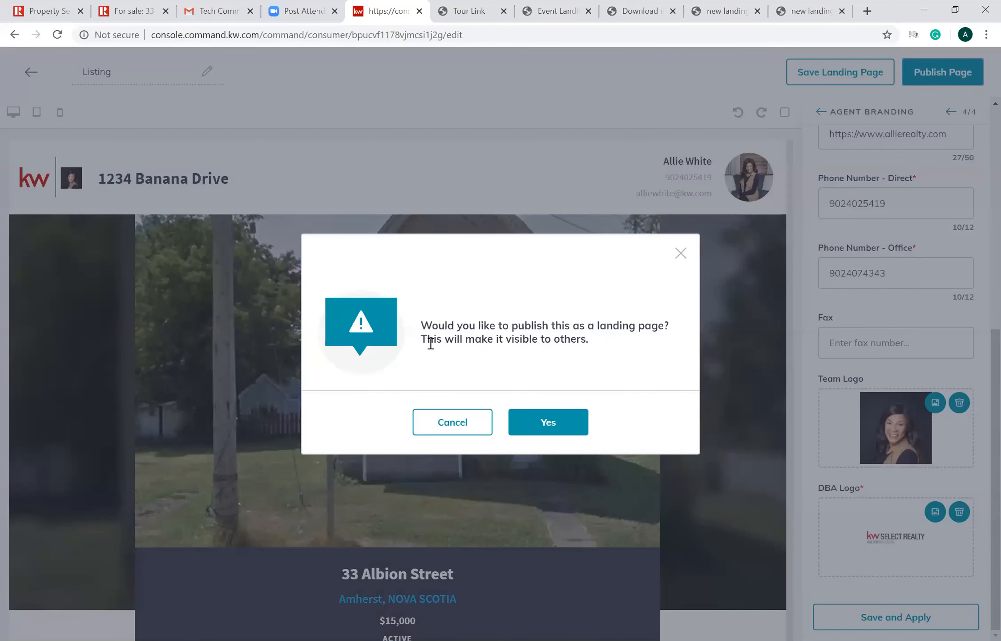
click(547, 430)
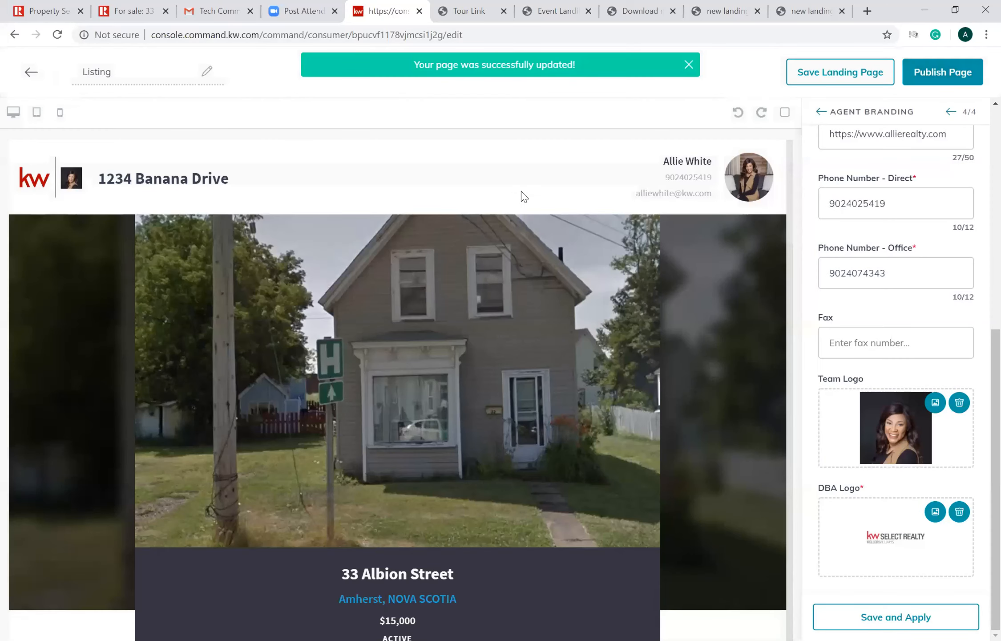
- Return to the landing pages list without saving further changes and open the Download my App page for editing
click(28, 75)
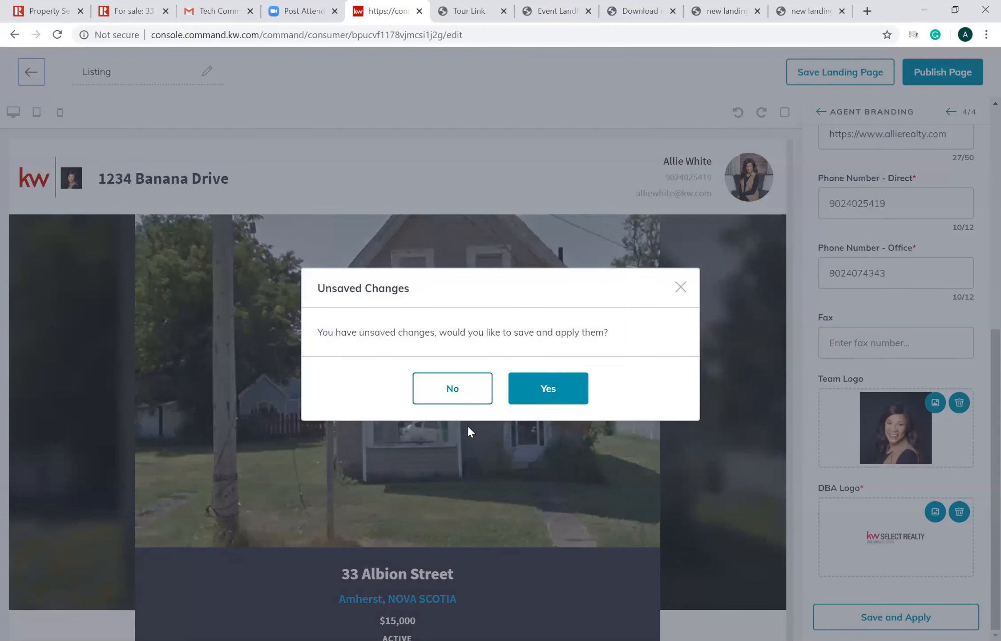
click(418, 400)
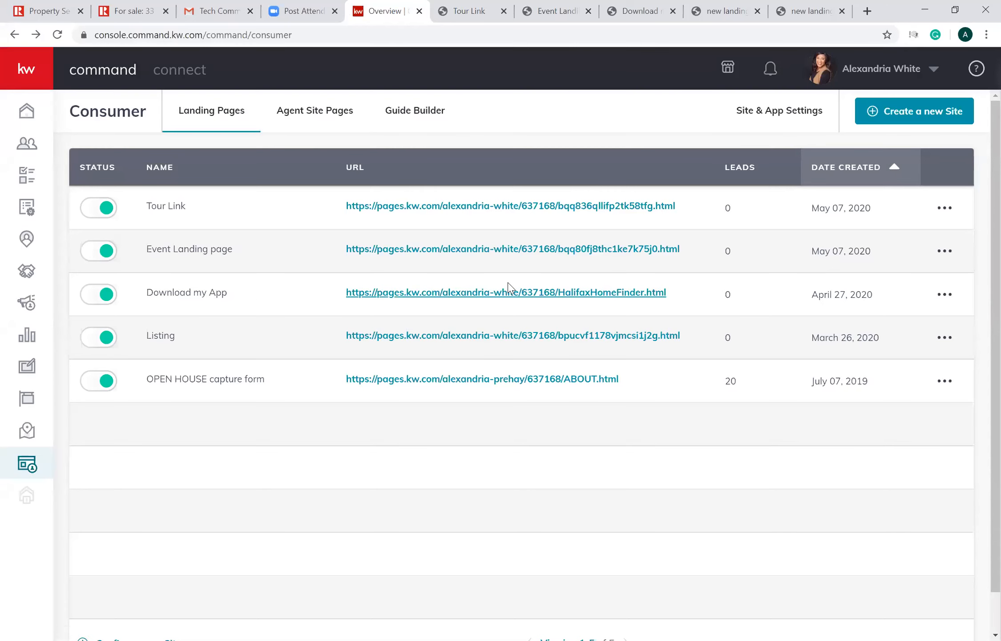
click(948, 296)
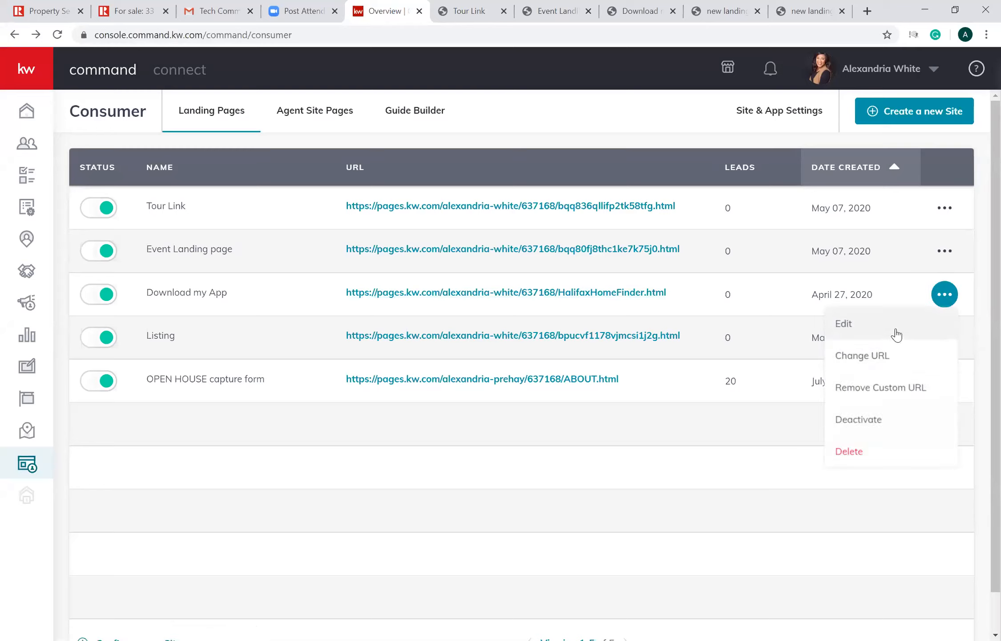
click(896, 333)
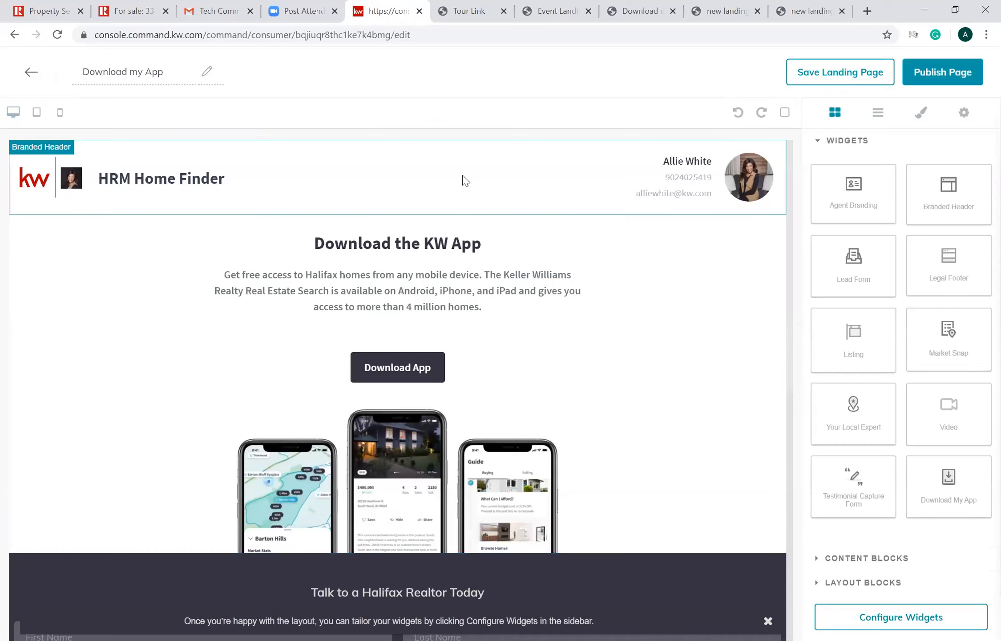
- Delete the existing header, app download, lead form and agent branding widgets to clear the Download my App page
click(472, 178)
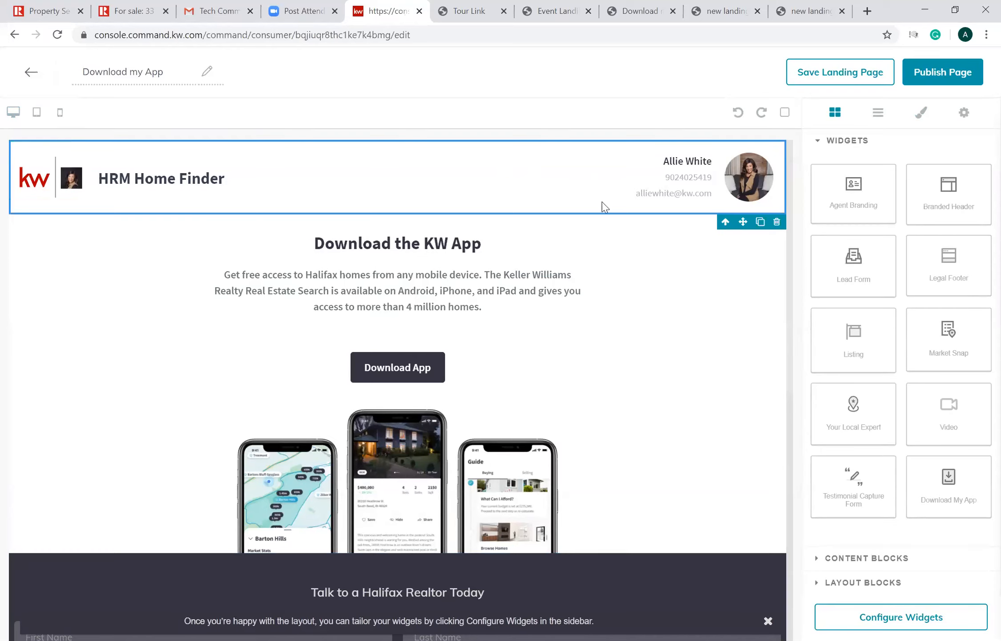
click(777, 222)
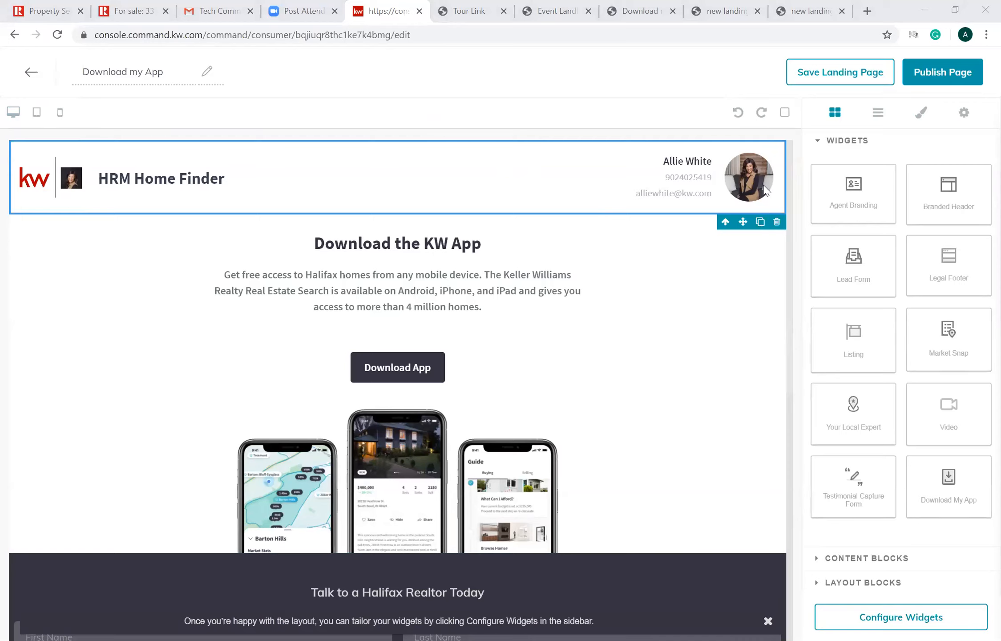
click(777, 486)
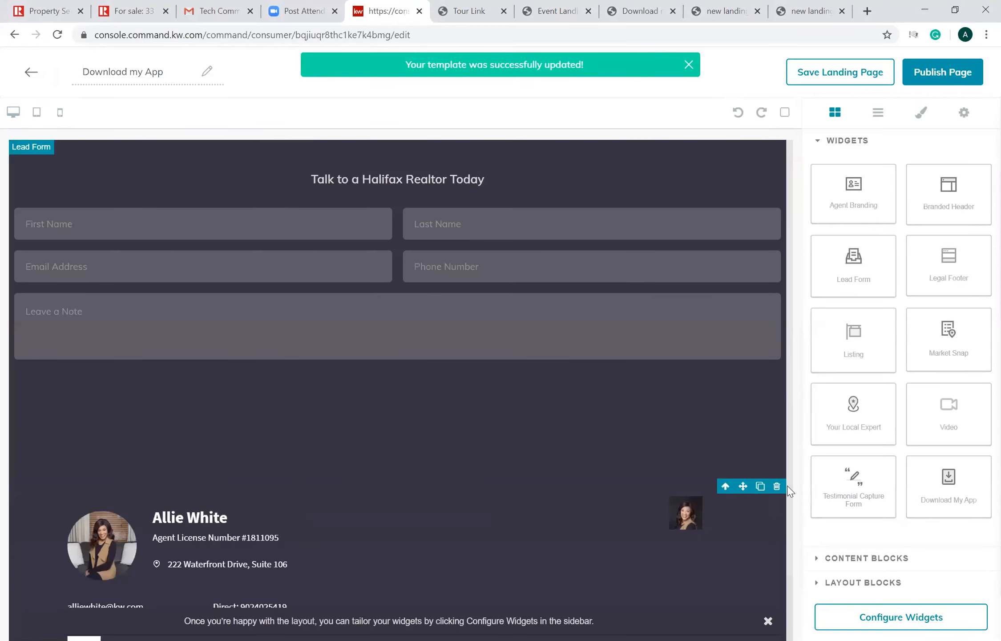
click(777, 487)
click(774, 174)
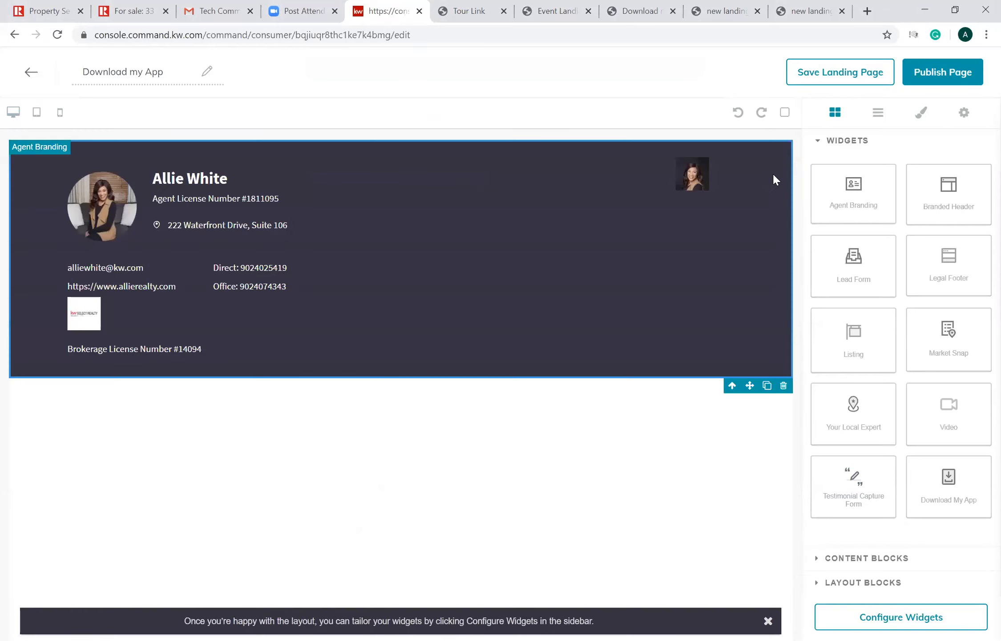
click(784, 387)
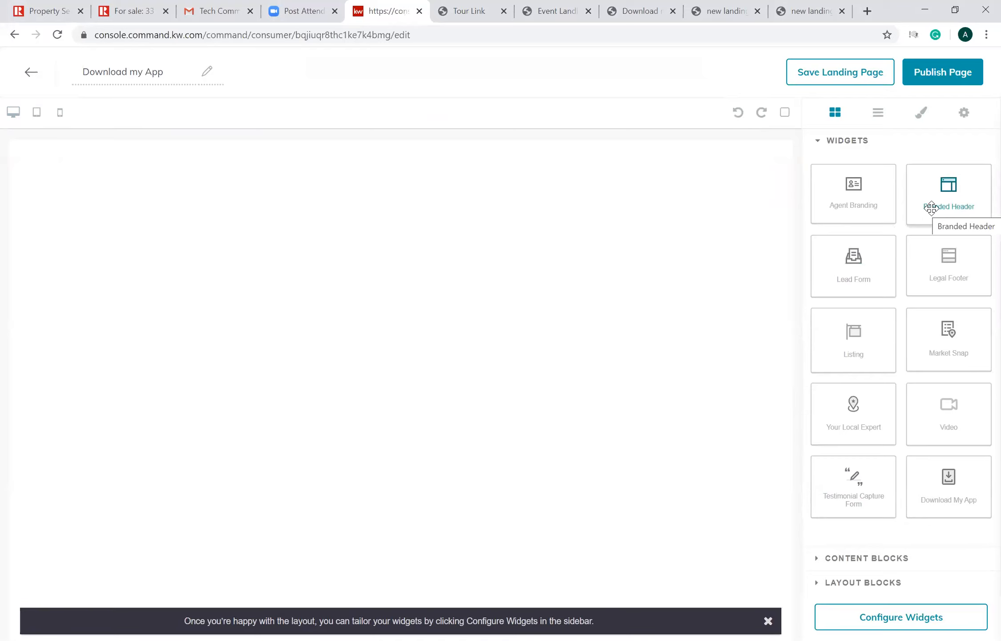
- Add Branded Header, Download My App, Lead Form and Agent Branding widgets in that order, and dismiss the layout hint banner
drag(926, 203, 445, 304)
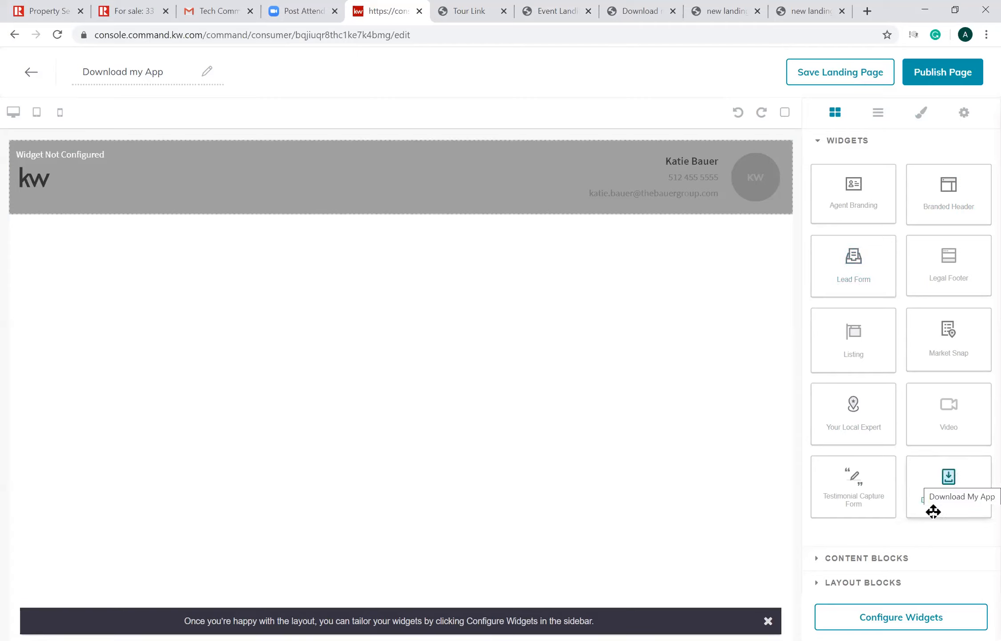
drag(953, 487, 597, 423)
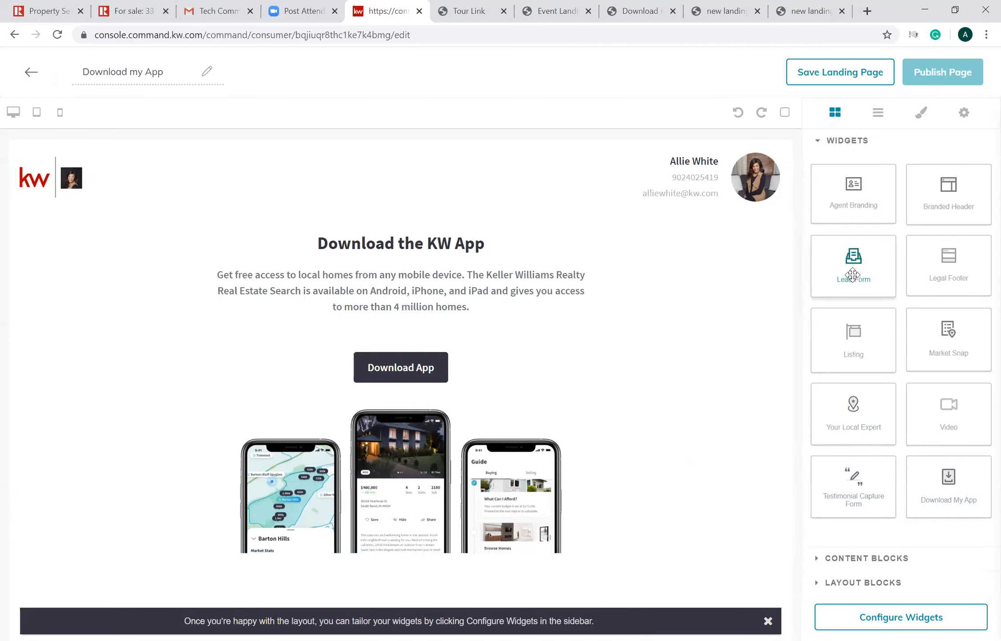
drag(853, 274, 766, 620)
right_click(767, 619)
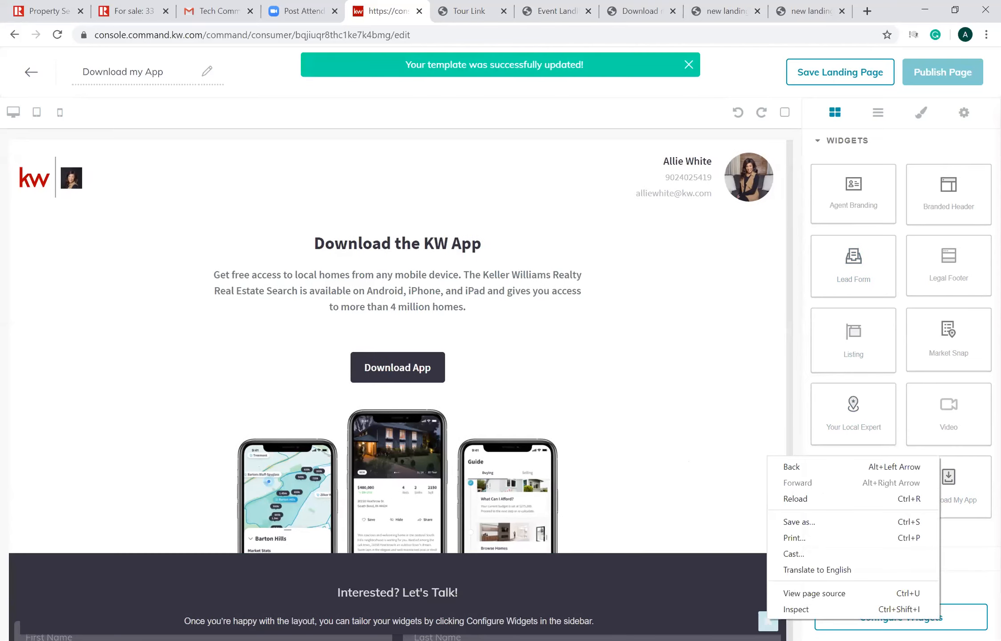
click(766, 621)
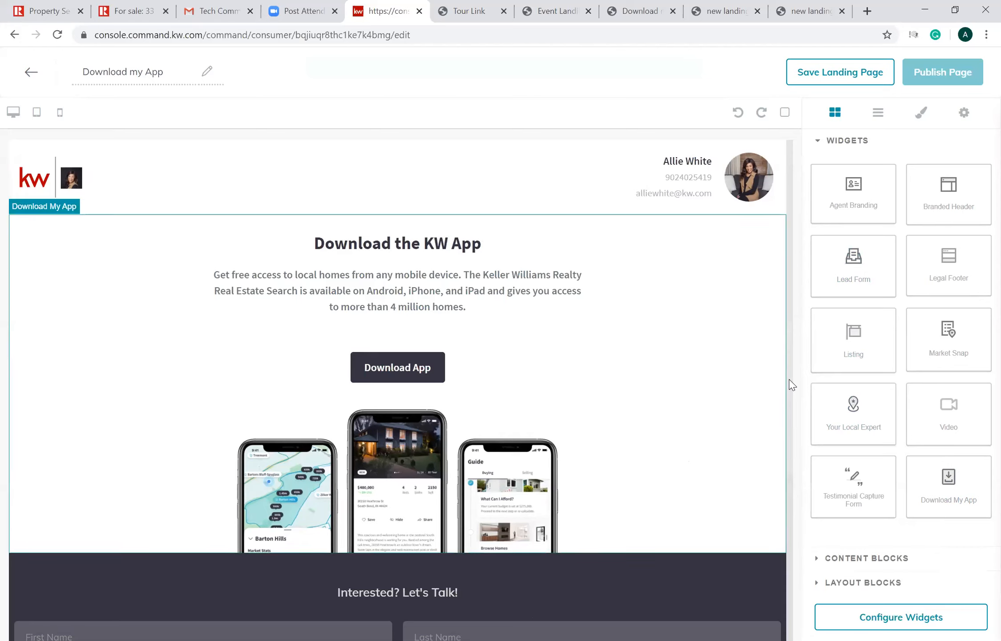
scroll(792, 587, down, 5)
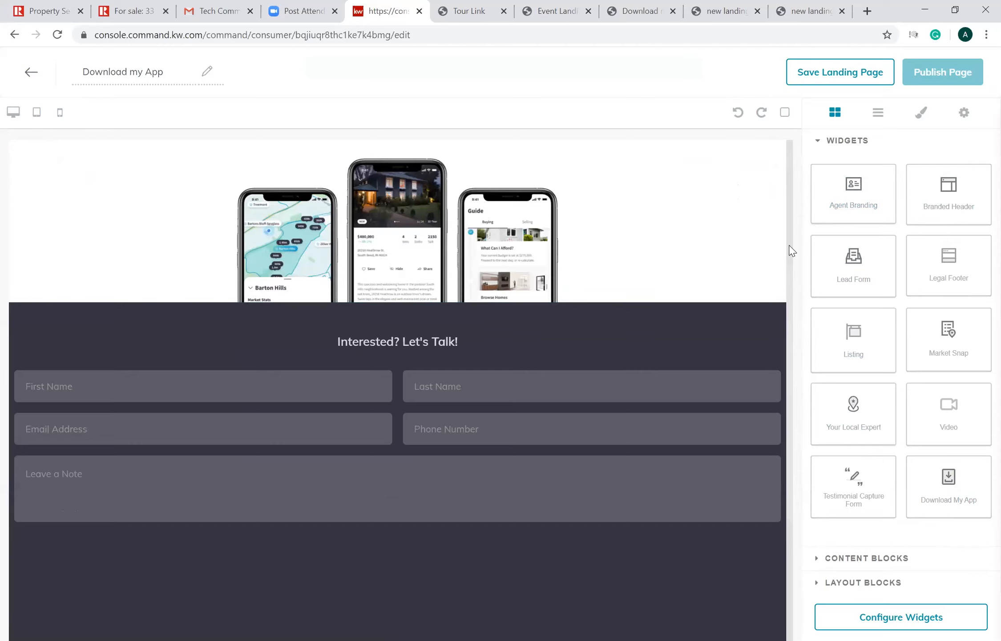
scroll(789, 246, up, 1)
scroll(790, 407, up, 5)
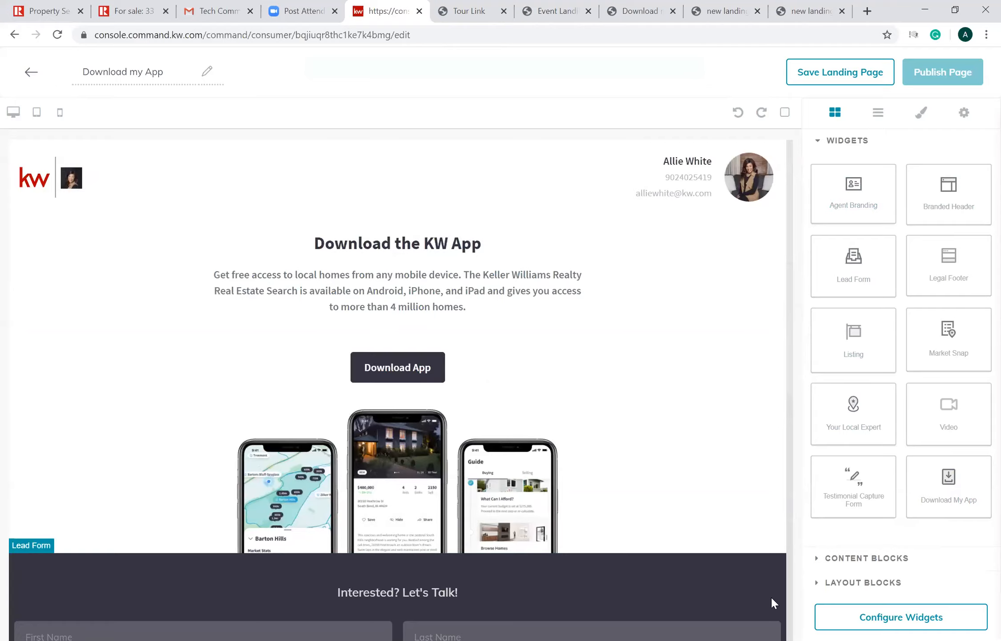
scroll(773, 599, down, 10)
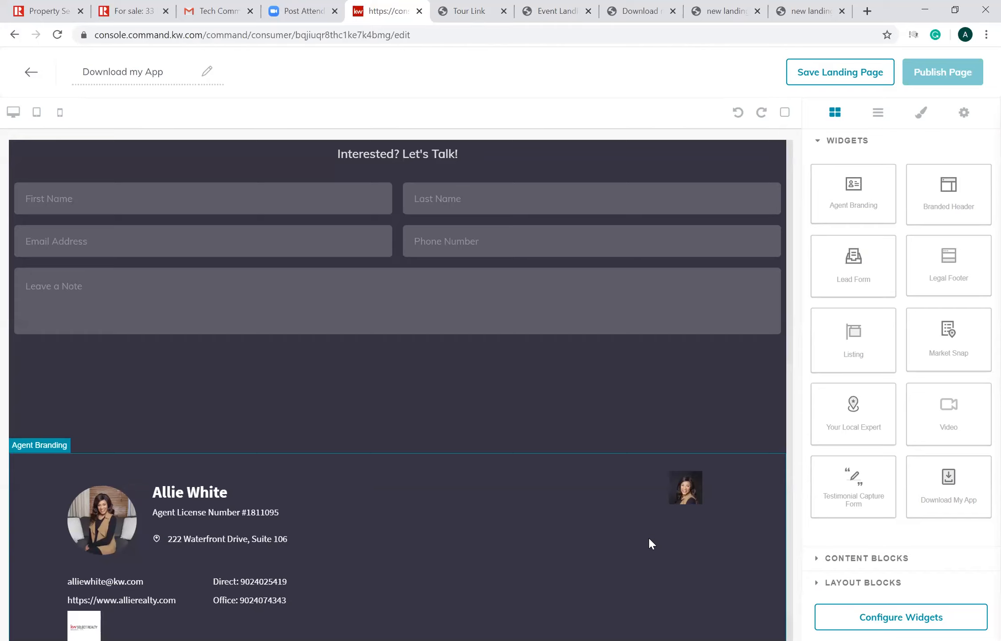
- Configure the Branded Header with the header text "Download my App" and apply its settings
click(937, 619)
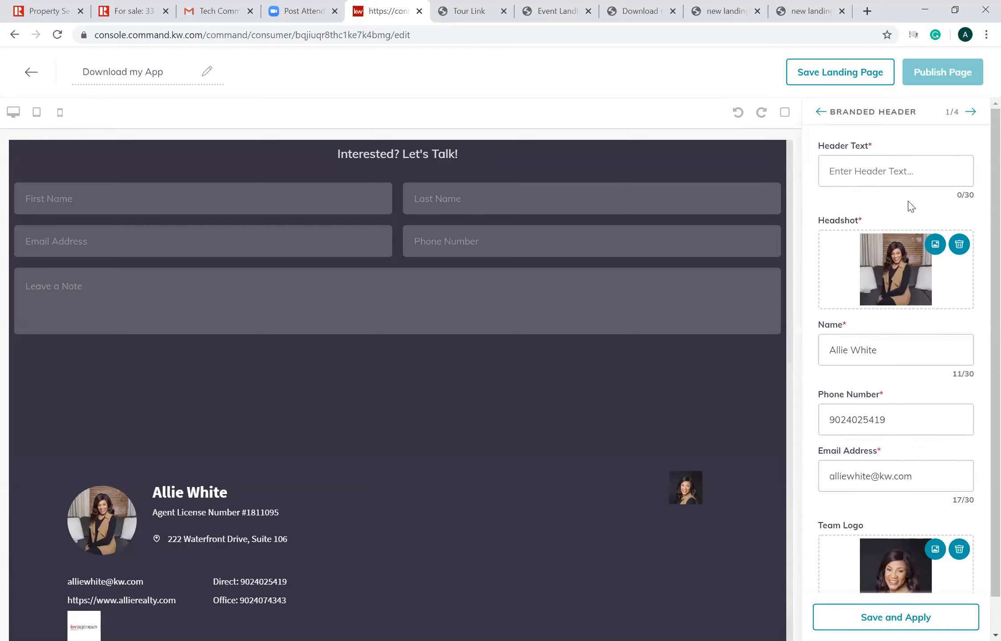
click(908, 166)
text(Downloand)
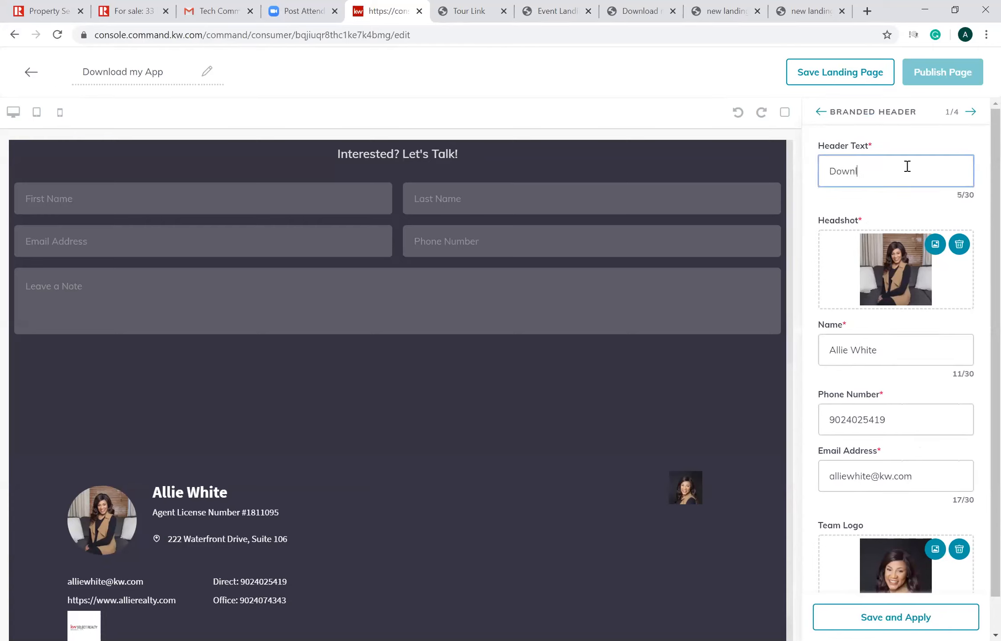
key(BackSpace)
key(BackSpace)
key(BackSpace)
key(BackSpace)
text(a)
text(d my ad)
key(BackSpace)
key(BackSpace)
text(App)
scroll(980, 214, down, 1)
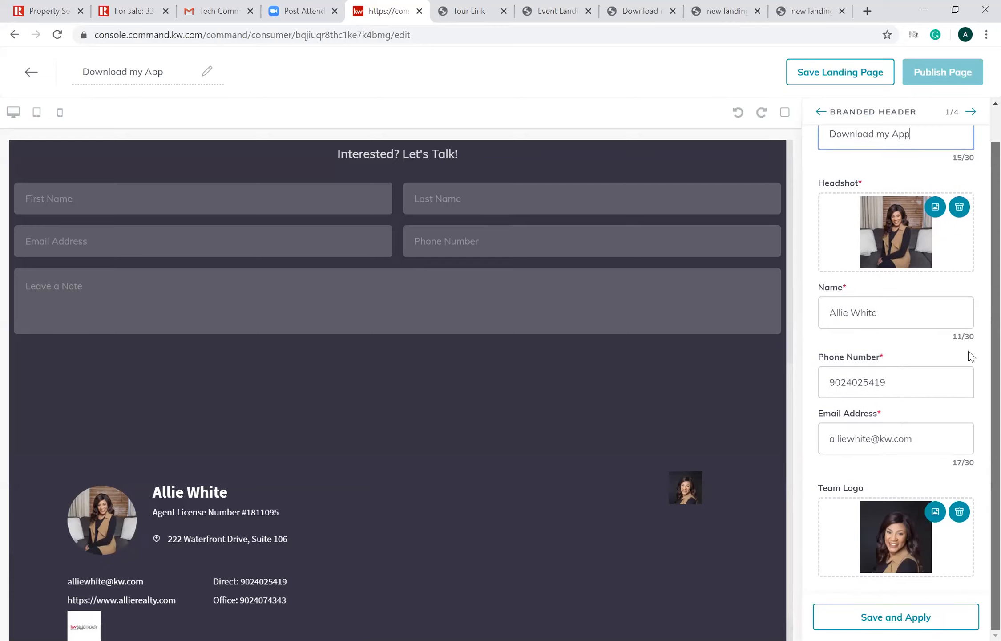
click(916, 617)
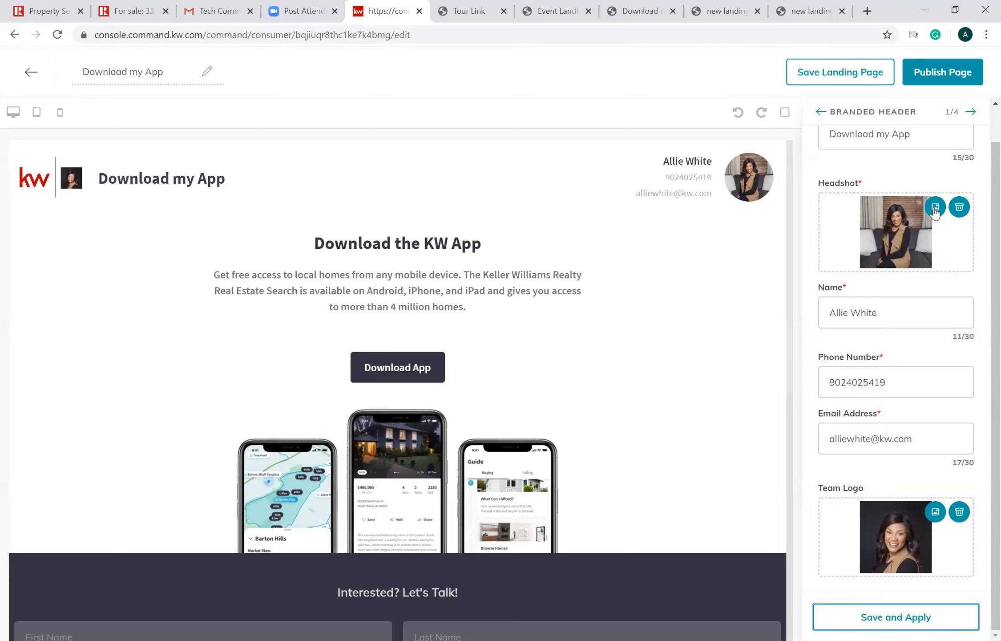
- In the Download My App widget's subtext, insert "in Nova Scotia" after "local homes" and apply the settings
click(971, 111)
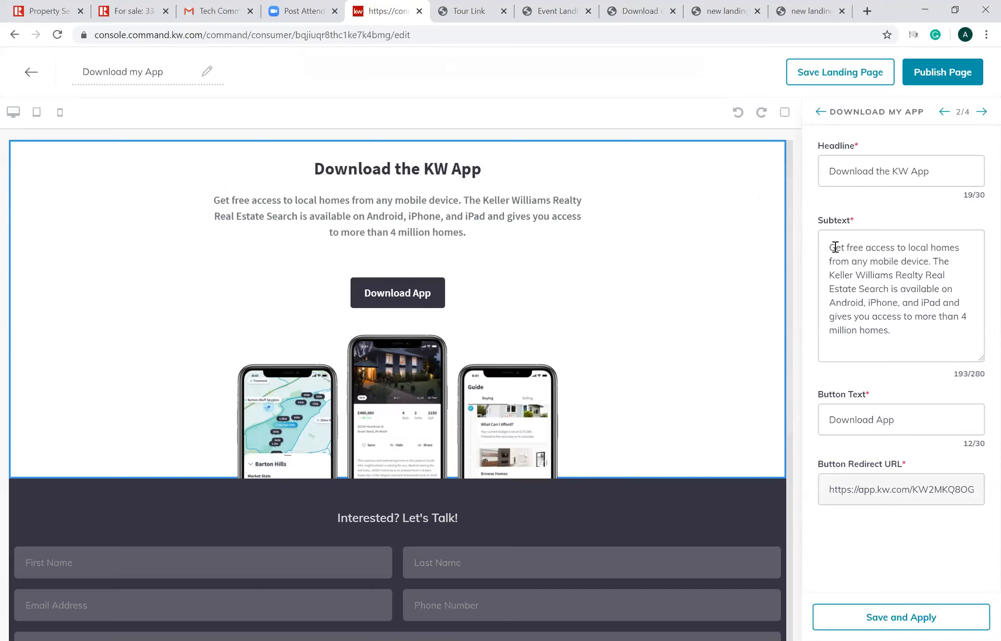
click(971, 249)
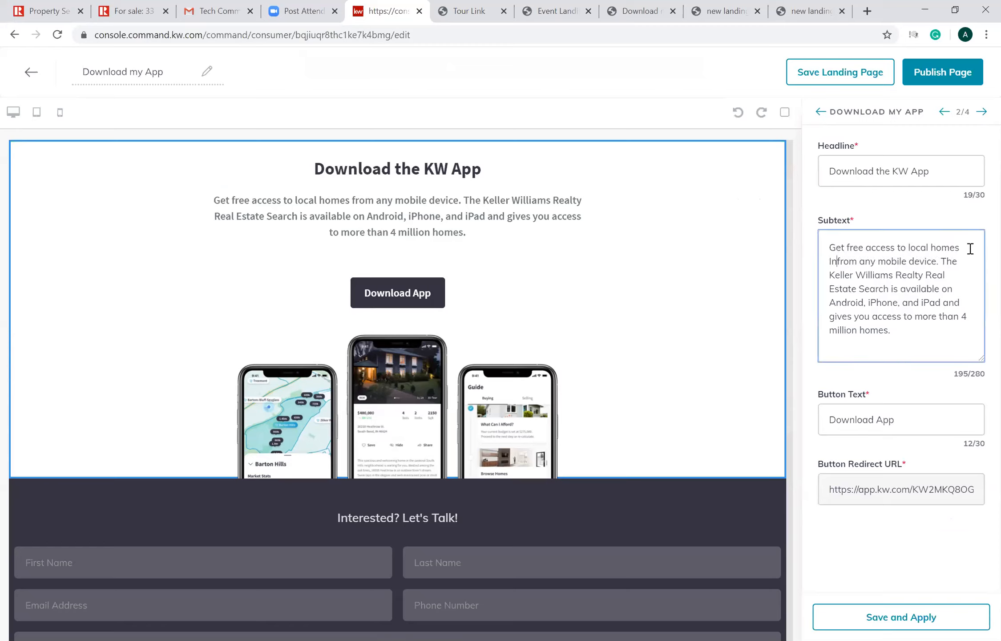
text(in )
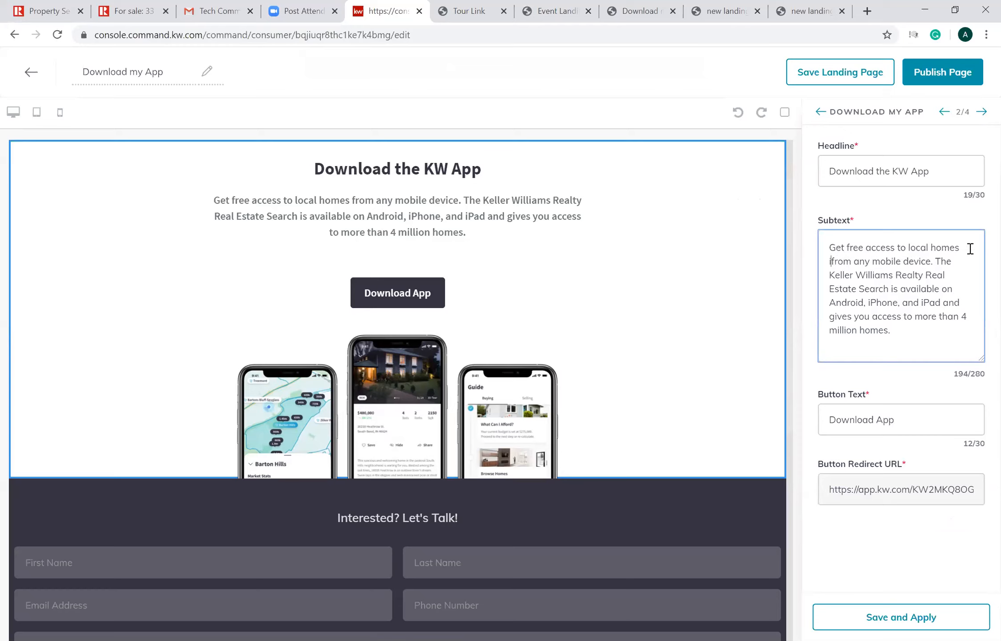
text(Halifax)
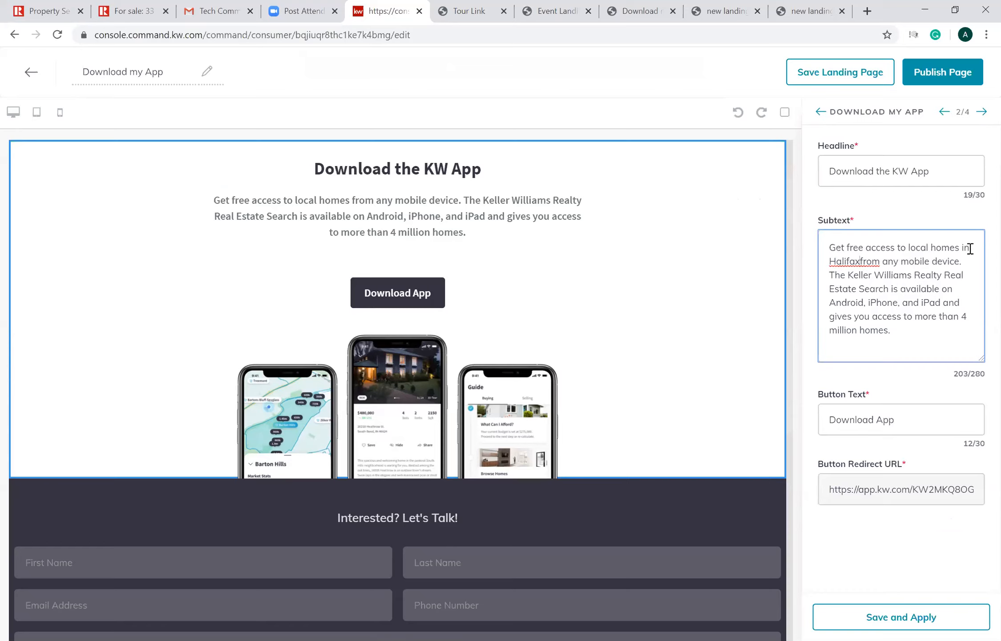
key(BackSpace)
key(BackSpace)
key(BackSpace)
key(BackSpace)
key(BackSpace)
key(BackSpace)
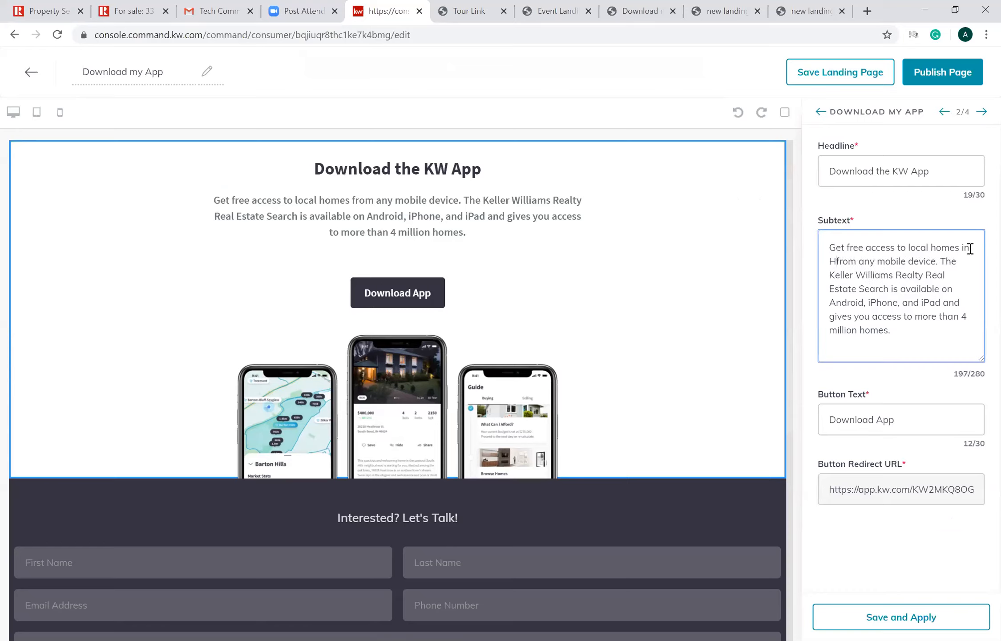
key(BackSpace)
key(BackSpace)
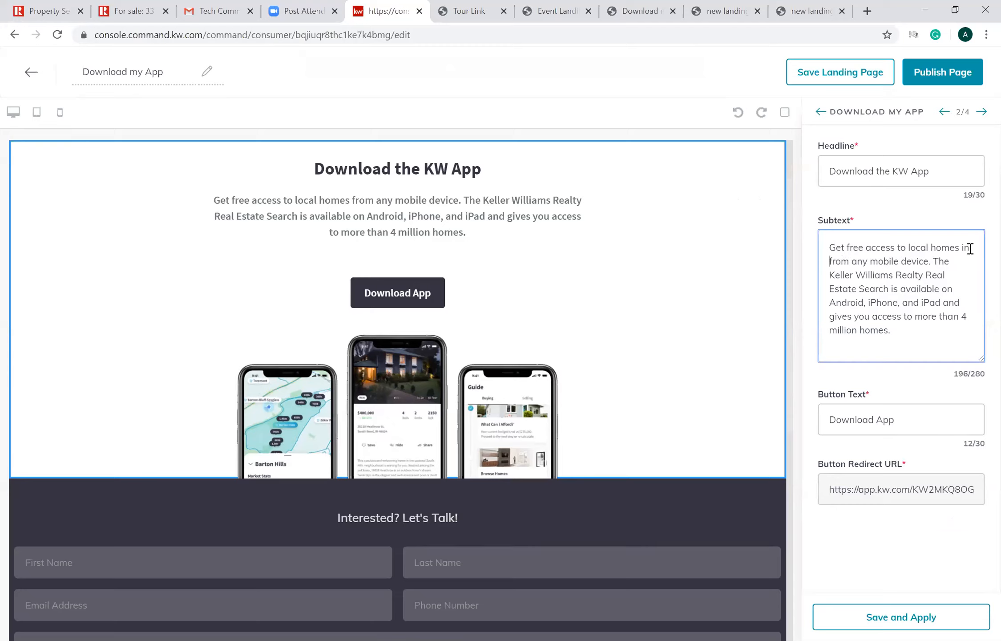
text(Nova Scot)
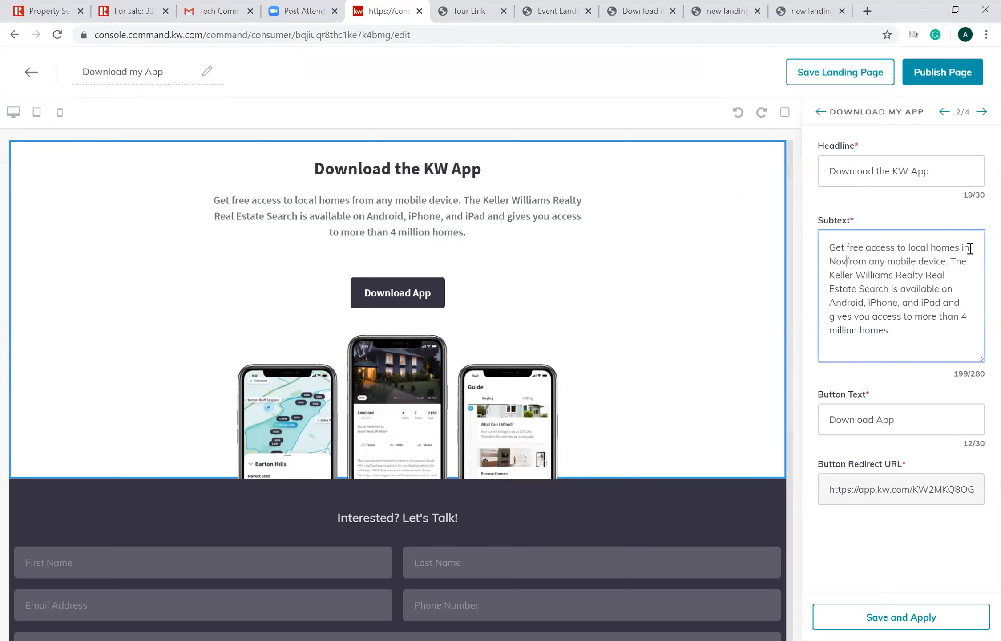
text(ia)
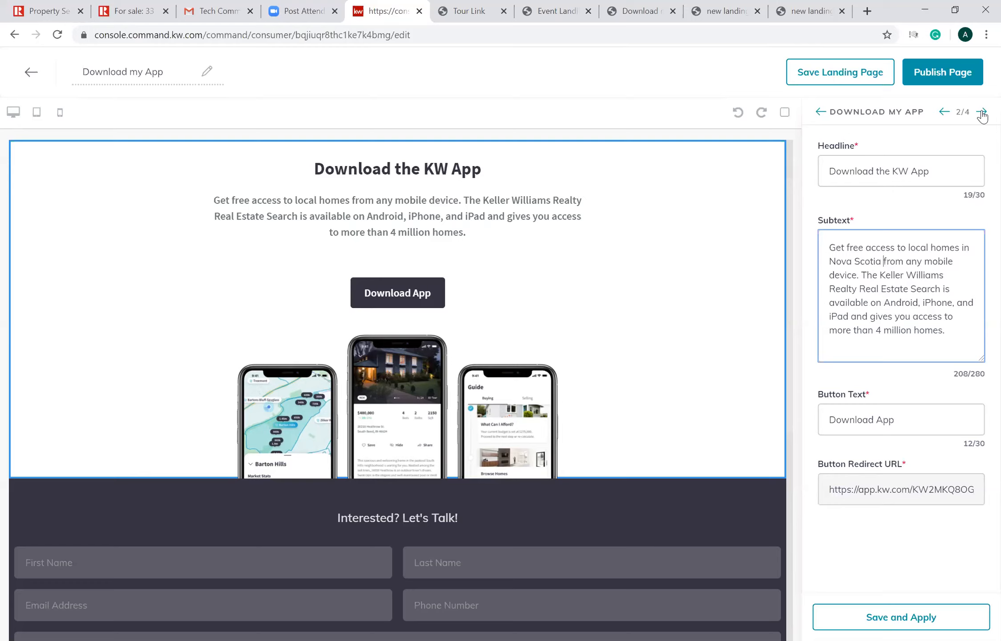
click(884, 618)
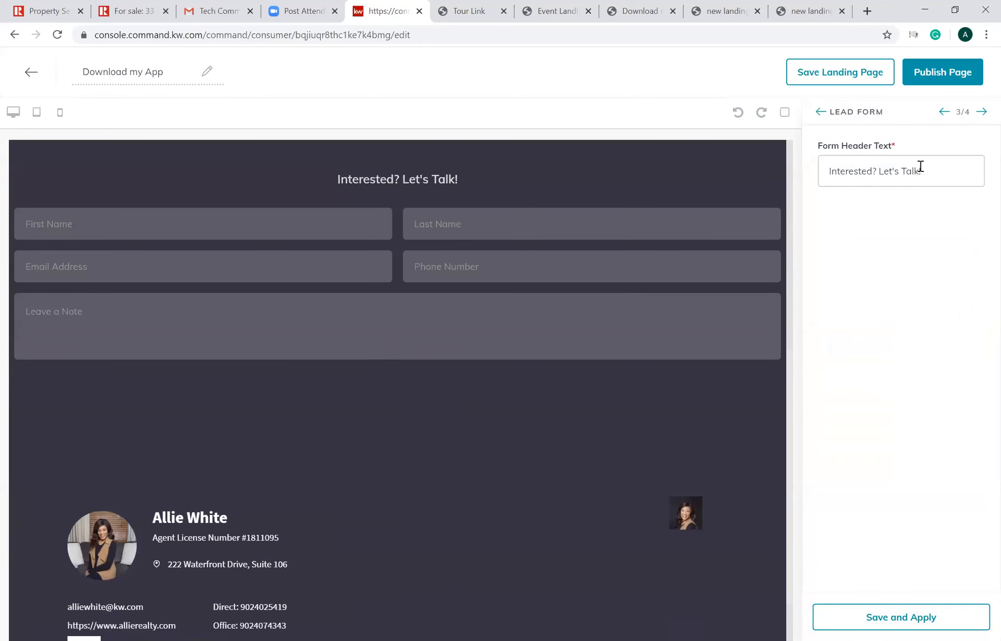
- Apply the Agent Branding widget's settings on the Download my App page and return to the landing pages list
click(982, 113)
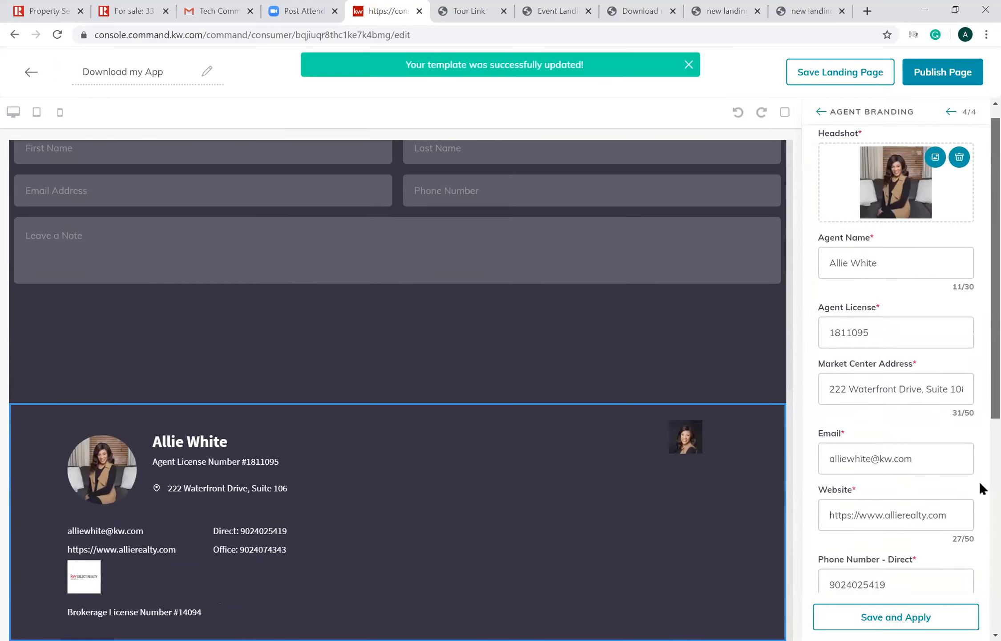
scroll(979, 530, down, 8)
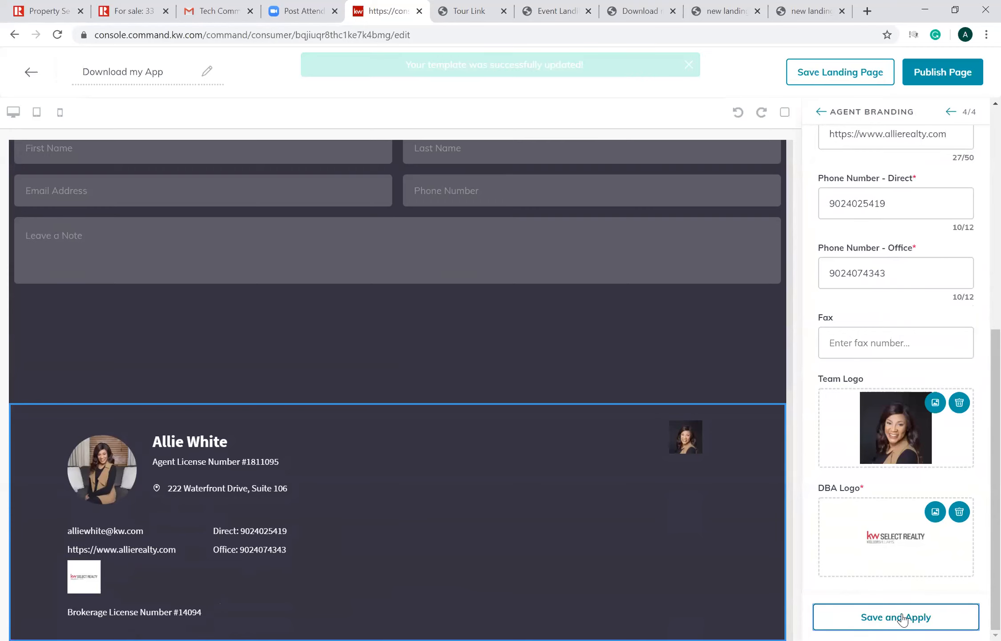
click(902, 618)
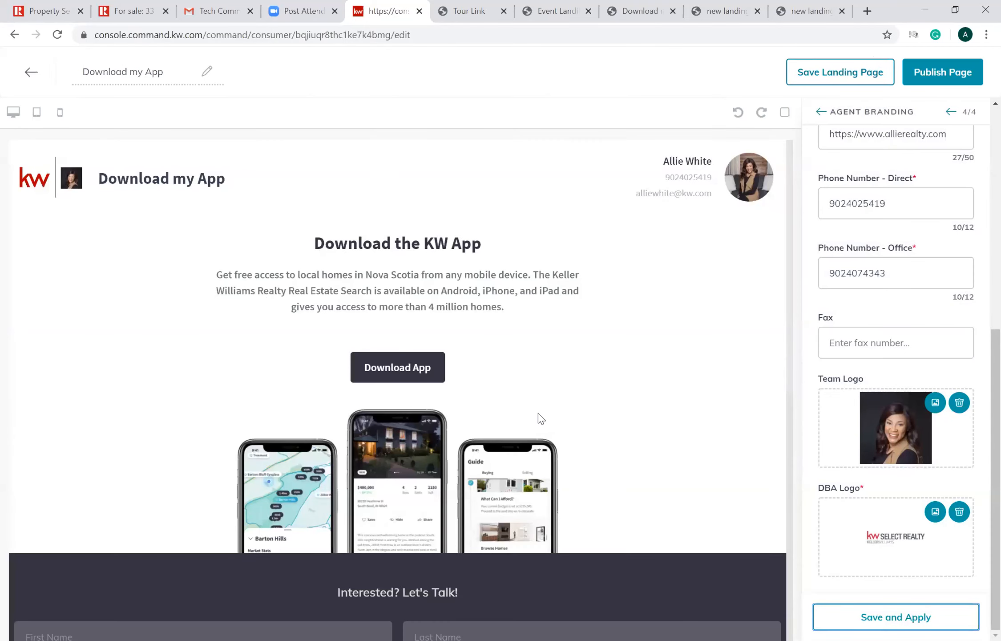
click(540, 418)
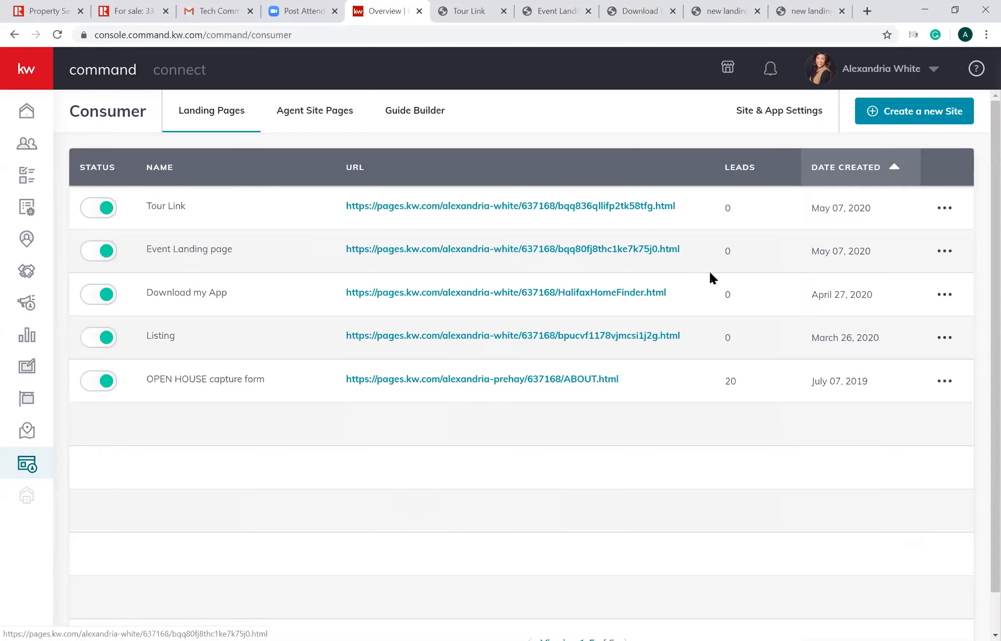
- Open the Event Landing page for editing and delete its header, image, lead form and remaining cells to clear the page
click(940, 260)
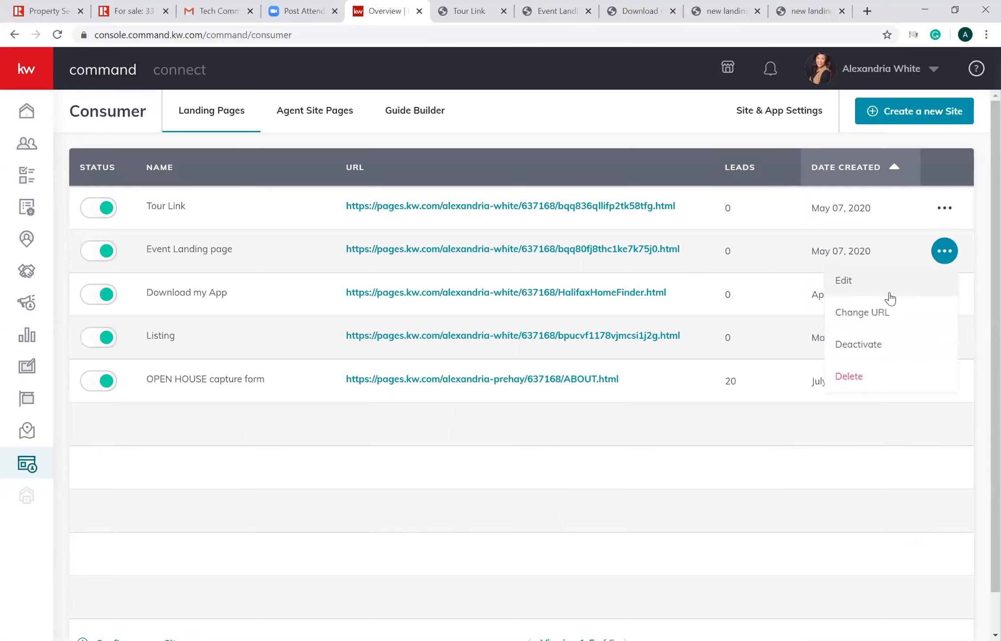
click(862, 293)
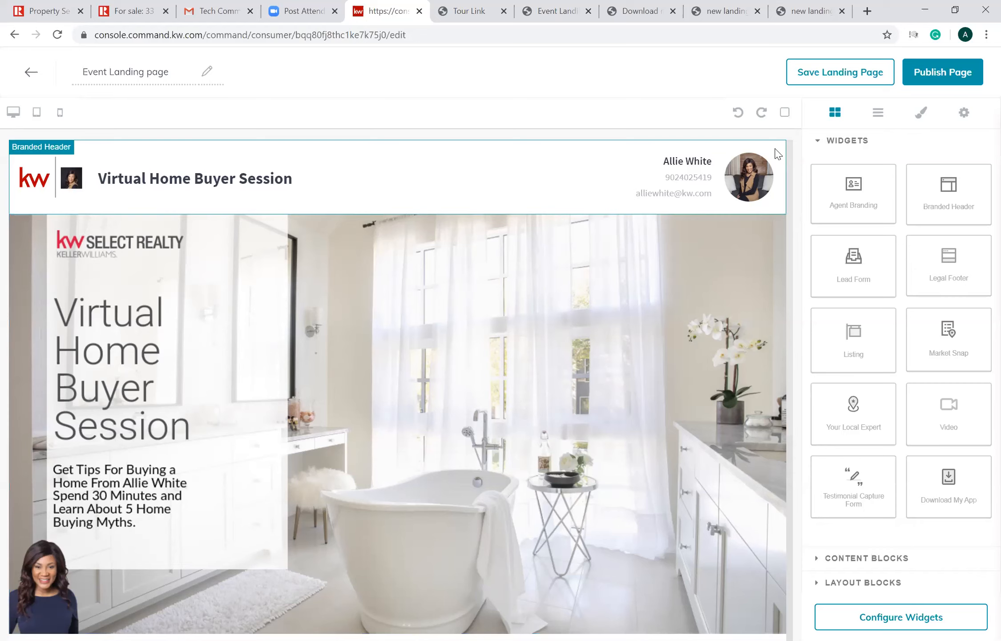
click(779, 224)
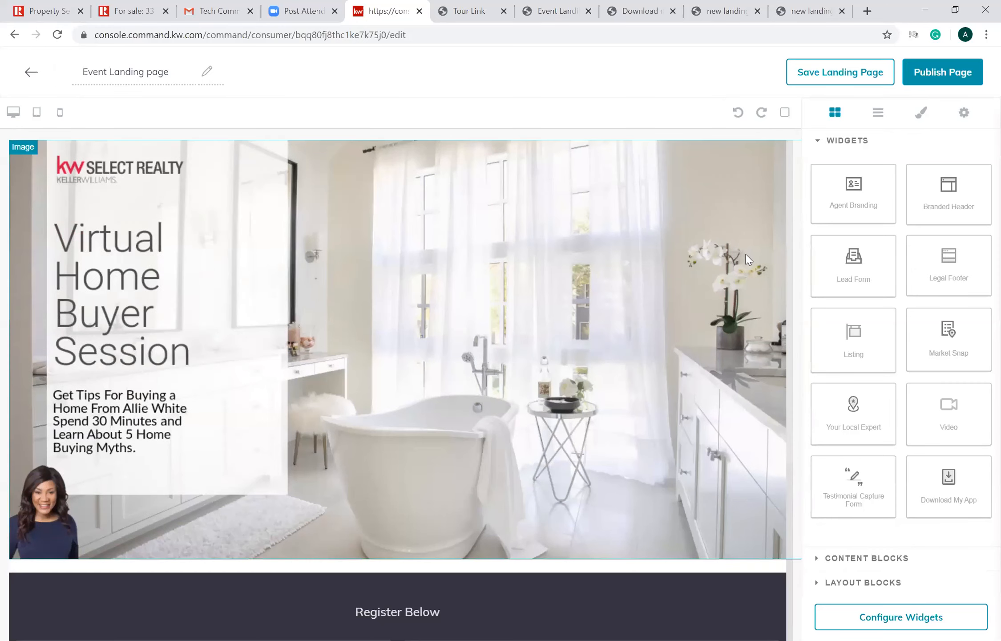
click(753, 216)
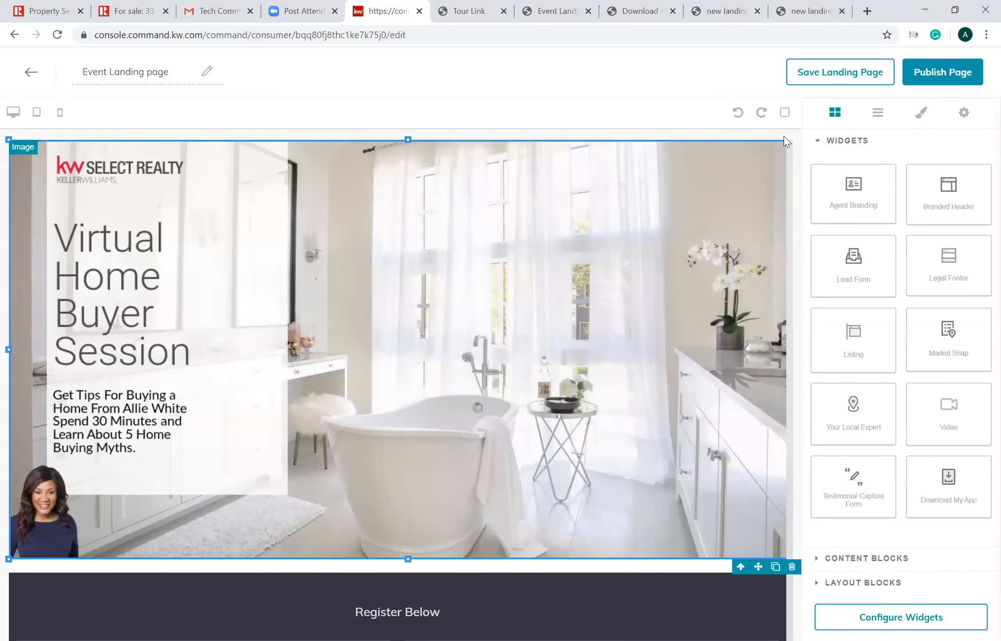
click(792, 567)
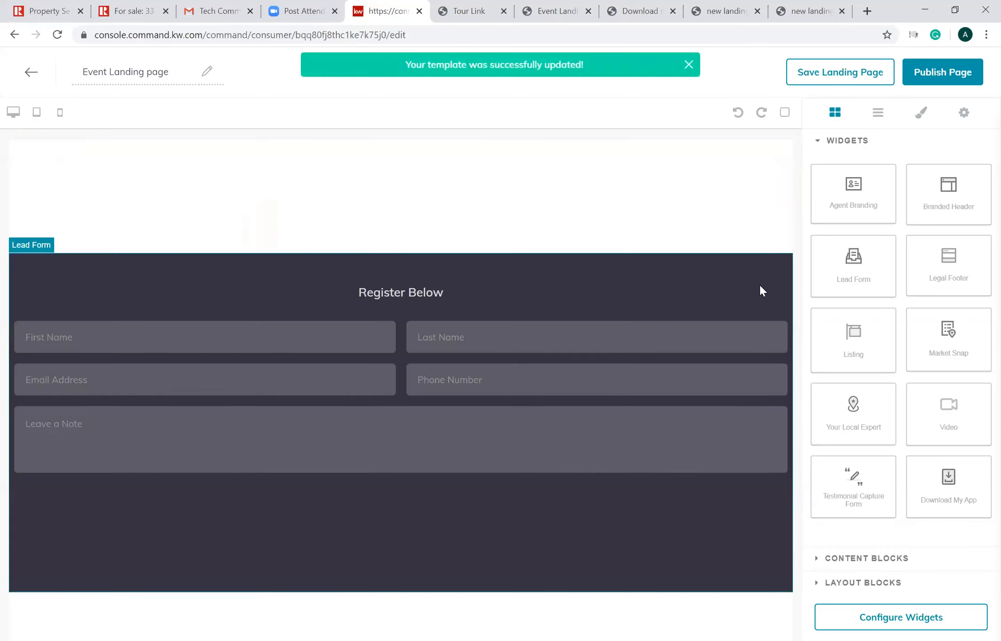
click(783, 246)
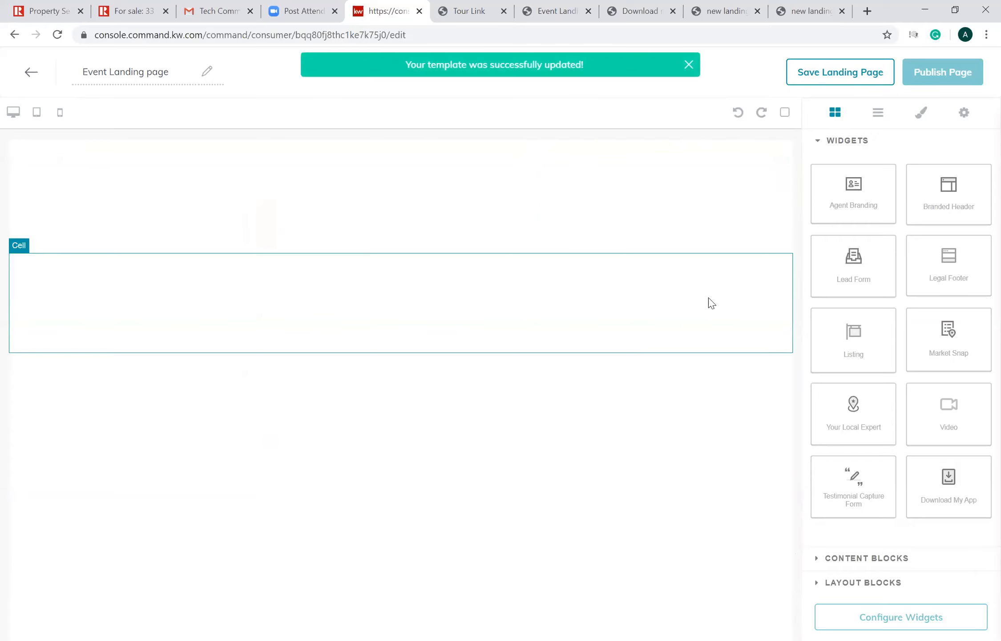
click(784, 246)
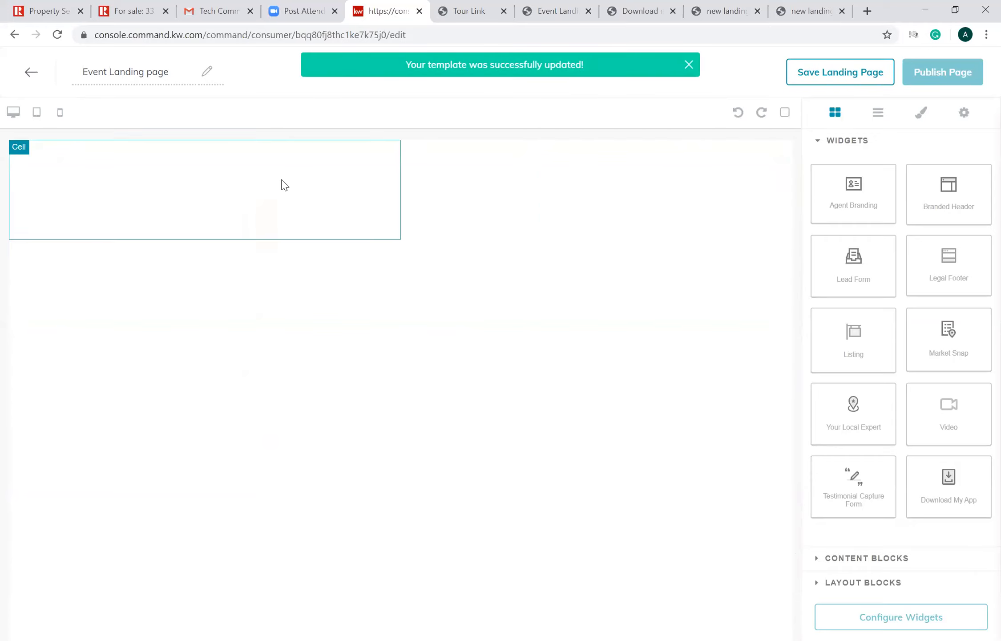
click(394, 248)
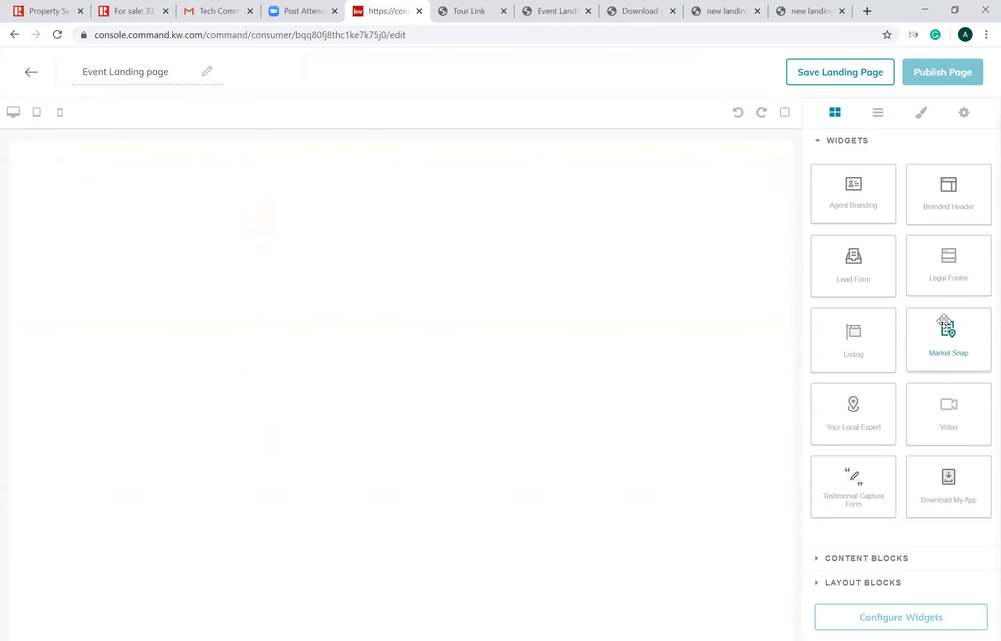
click(767, 282)
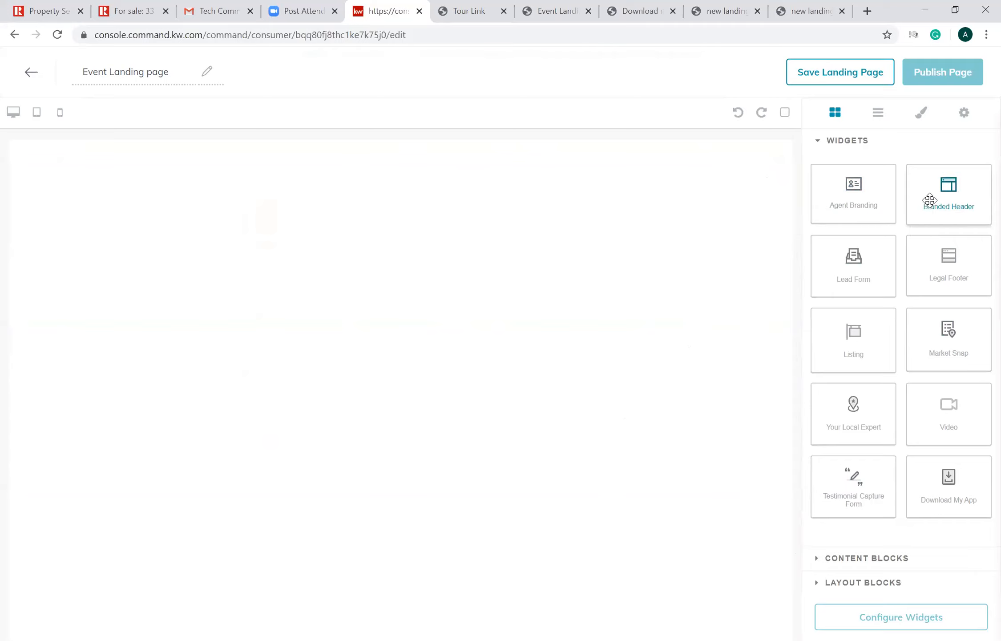
- Add a Branded Header widget to the empty page and browse the available content and layout blocks
drag(930, 200, 715, 386)
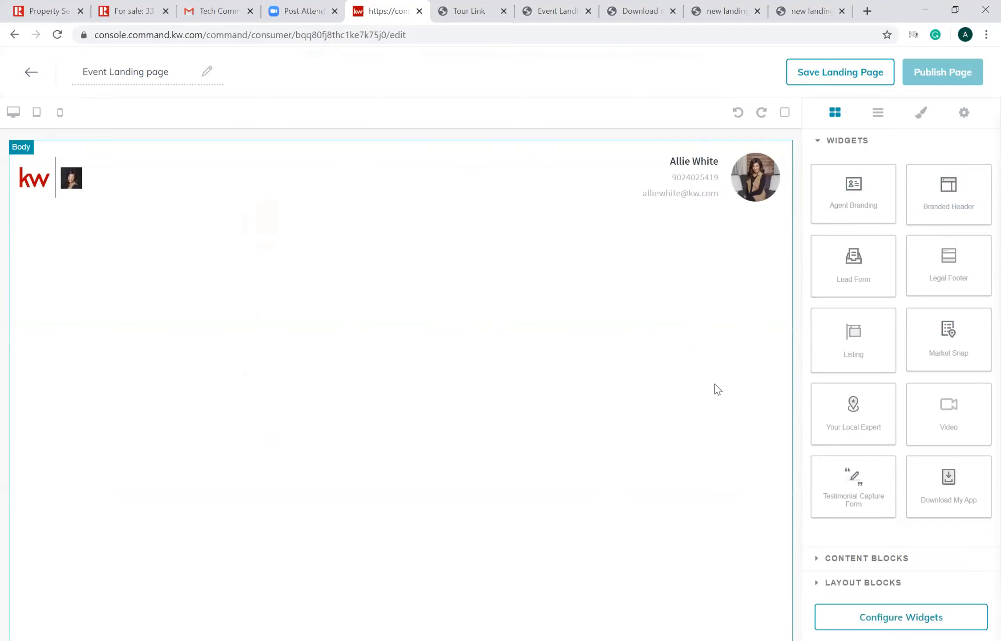
click(834, 560)
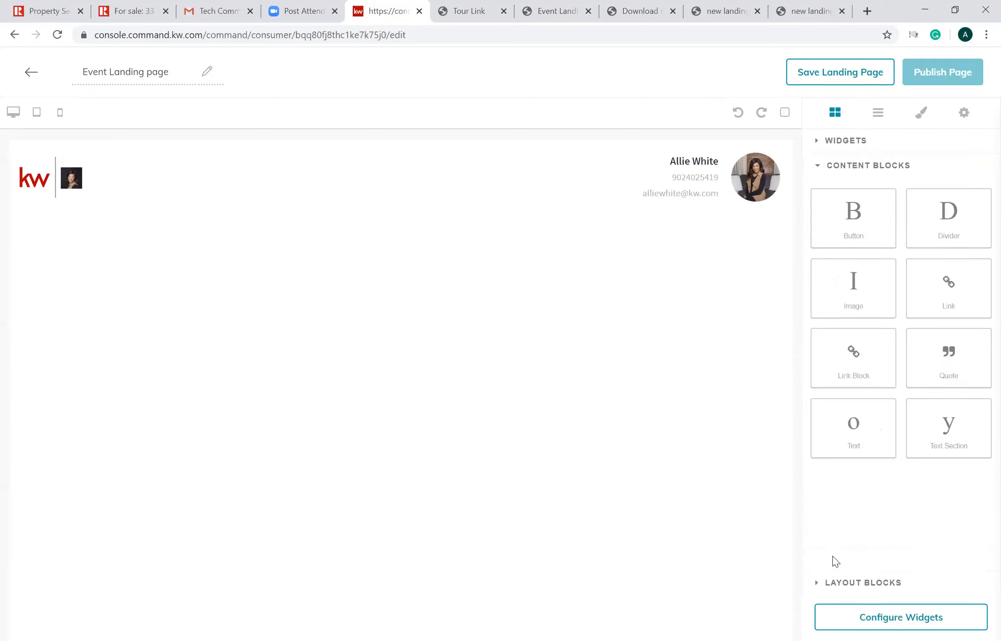
click(842, 583)
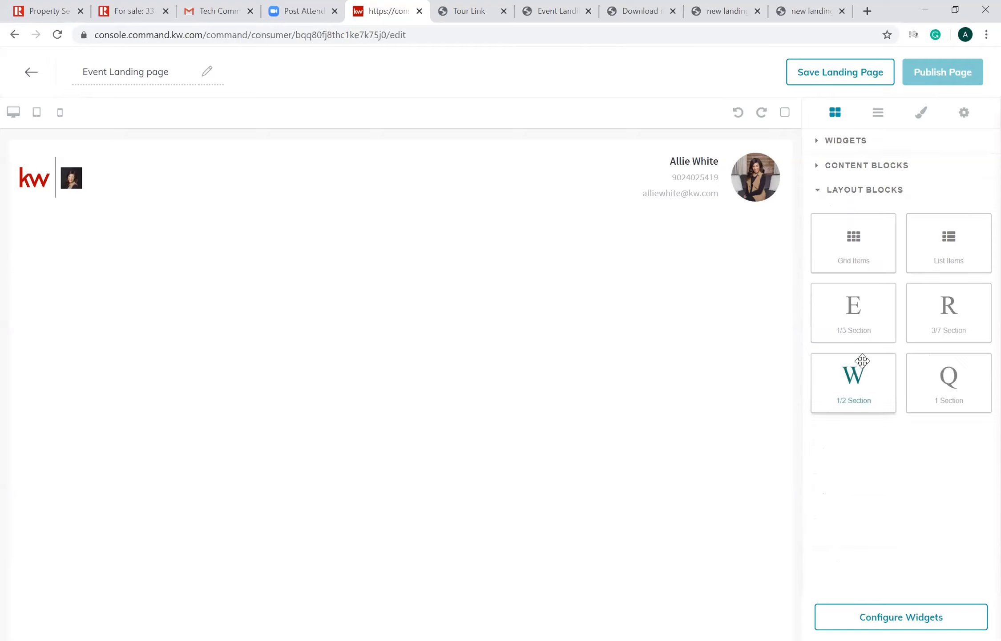
- Add an Image block below the header and fill it with the uploaded file 01fssanctuaryfb_1_original (1).png from Downloads
click(864, 168)
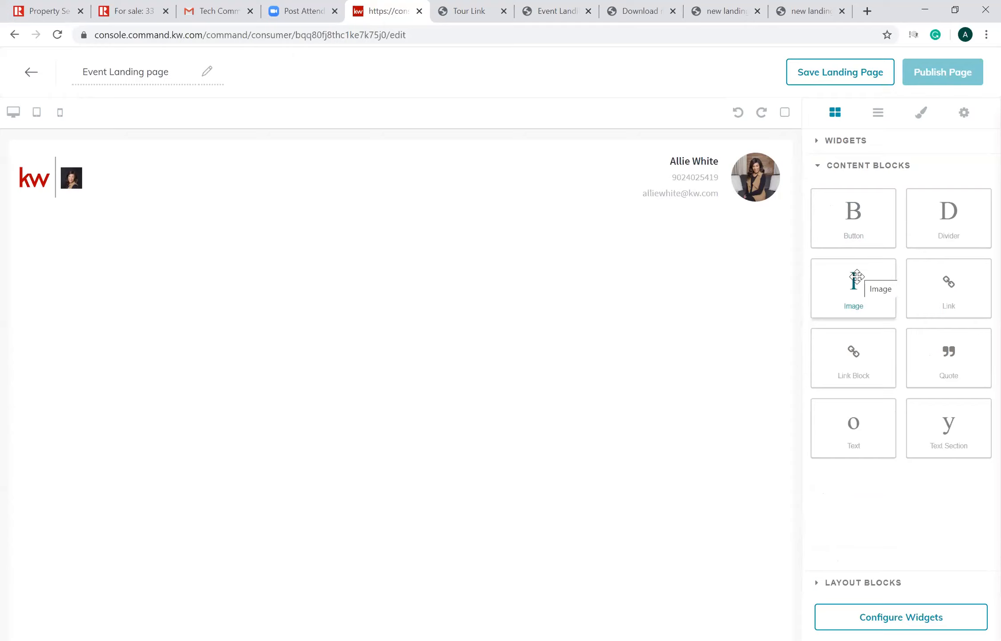
drag(857, 277, 734, 282)
click(416, 350)
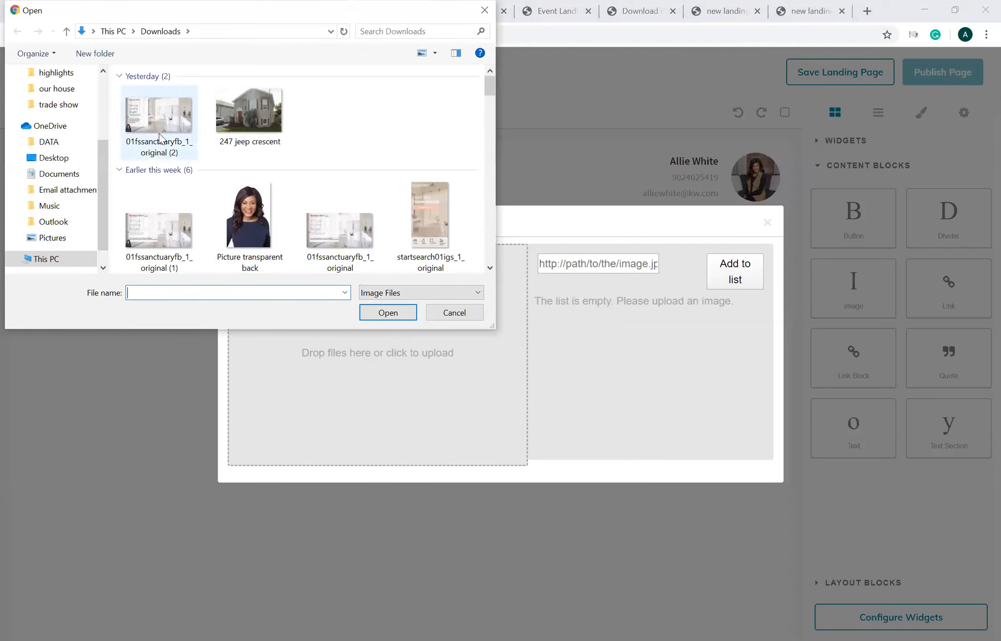
click(158, 136)
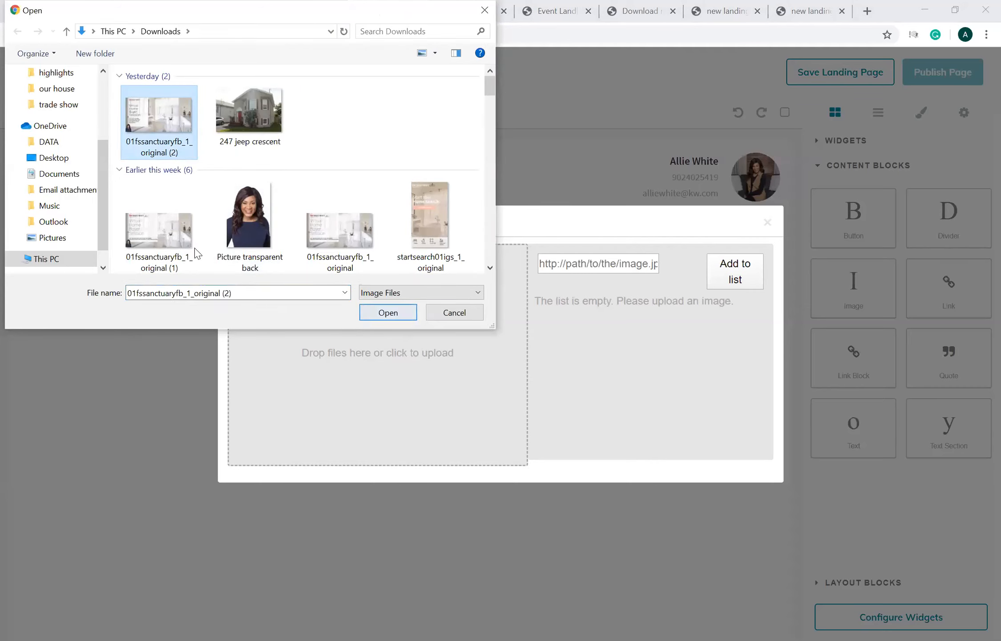
key(Down)
click(387, 313)
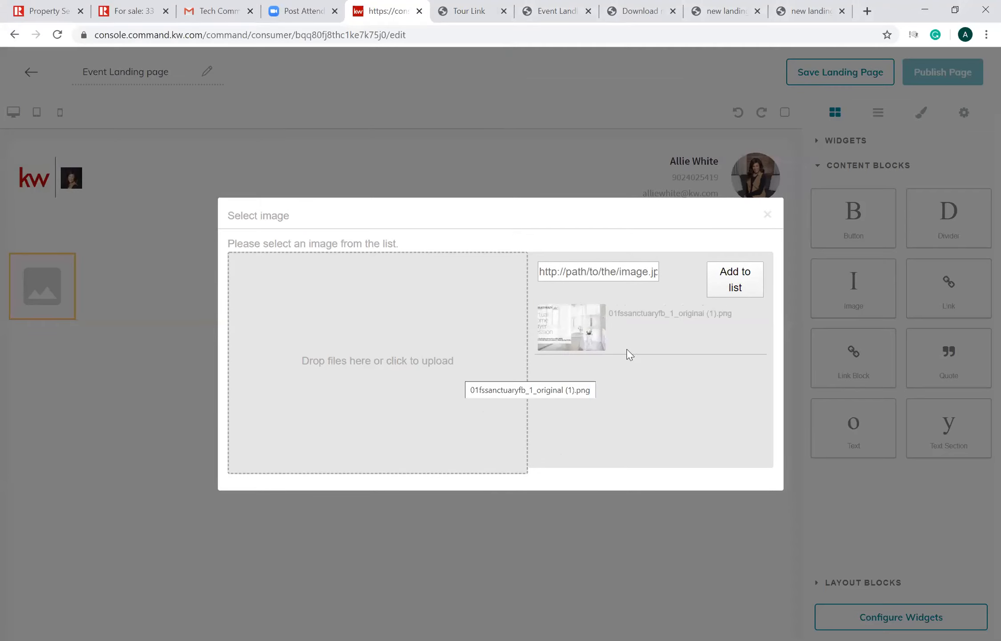
click(571, 335)
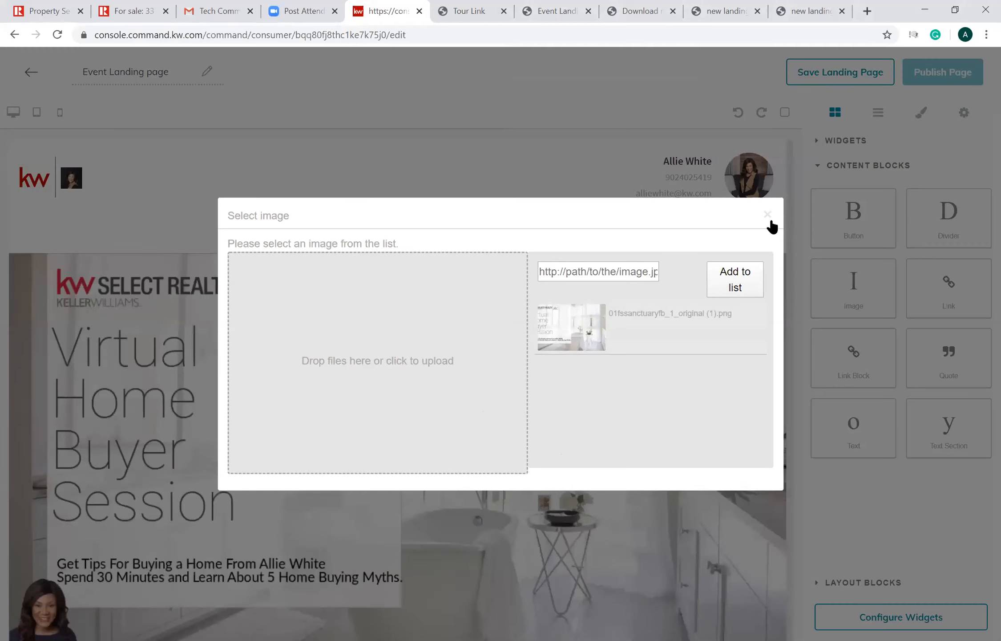
click(790, 260)
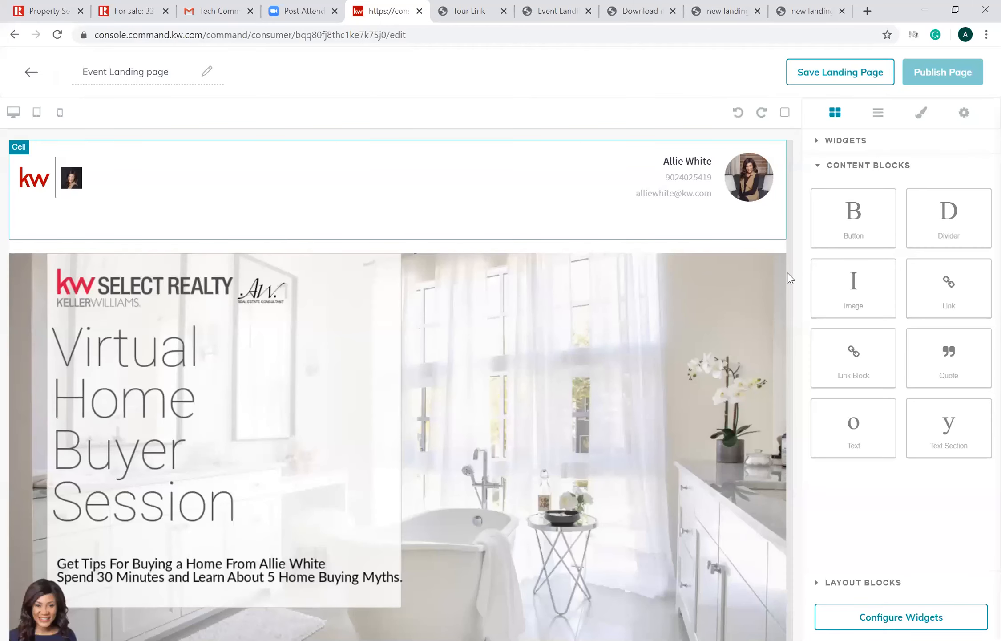
- Preview the Event Landing page in the tablet and mobile layouts, and return to the desktop layout
scroll(790, 285, down, 1)
scroll(798, 307, down, 1)
scroll(802, 217, up, 2)
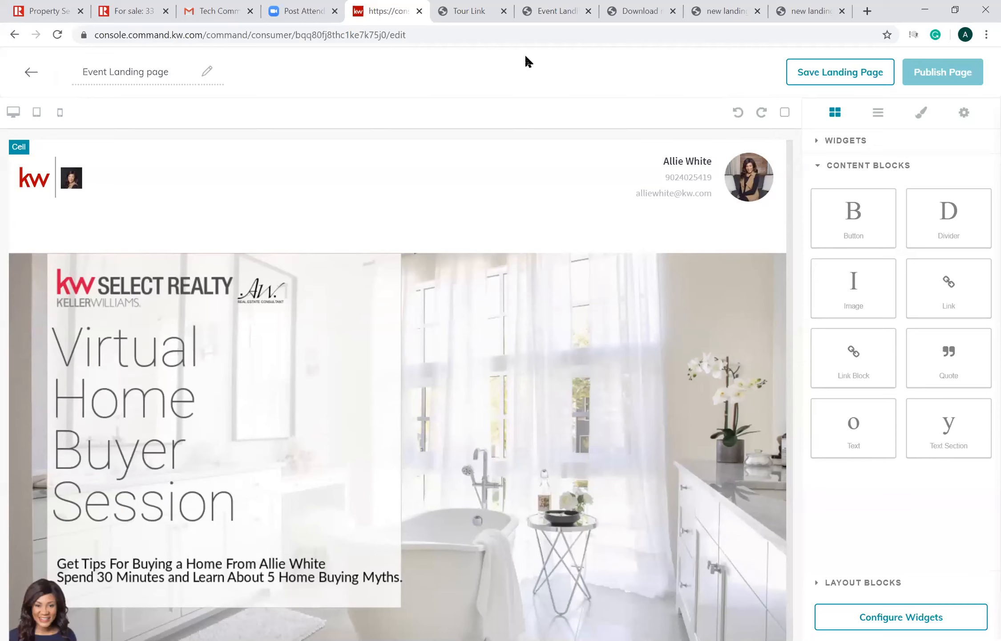
click(35, 116)
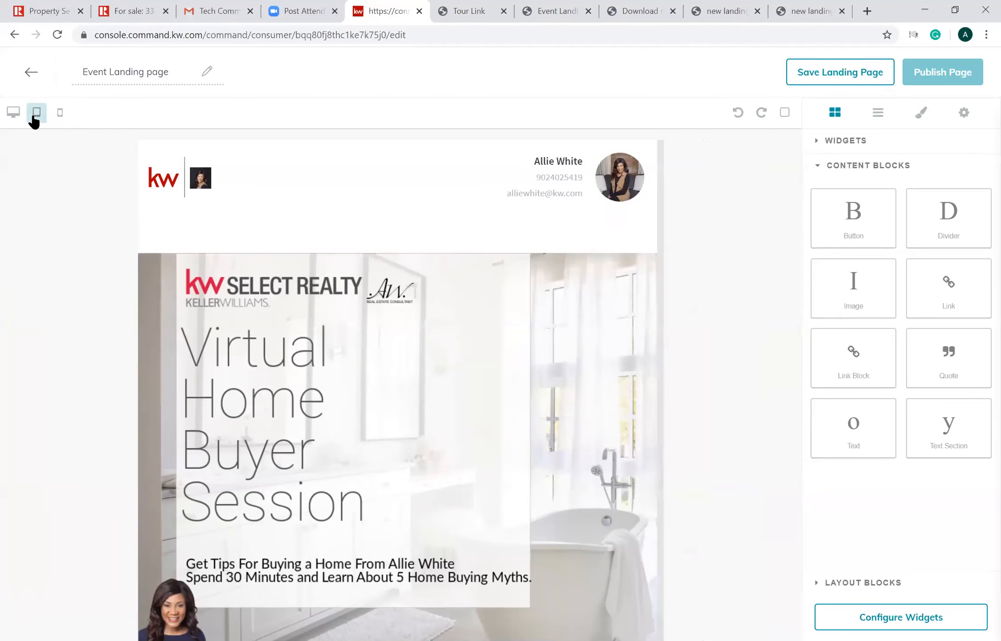
click(61, 113)
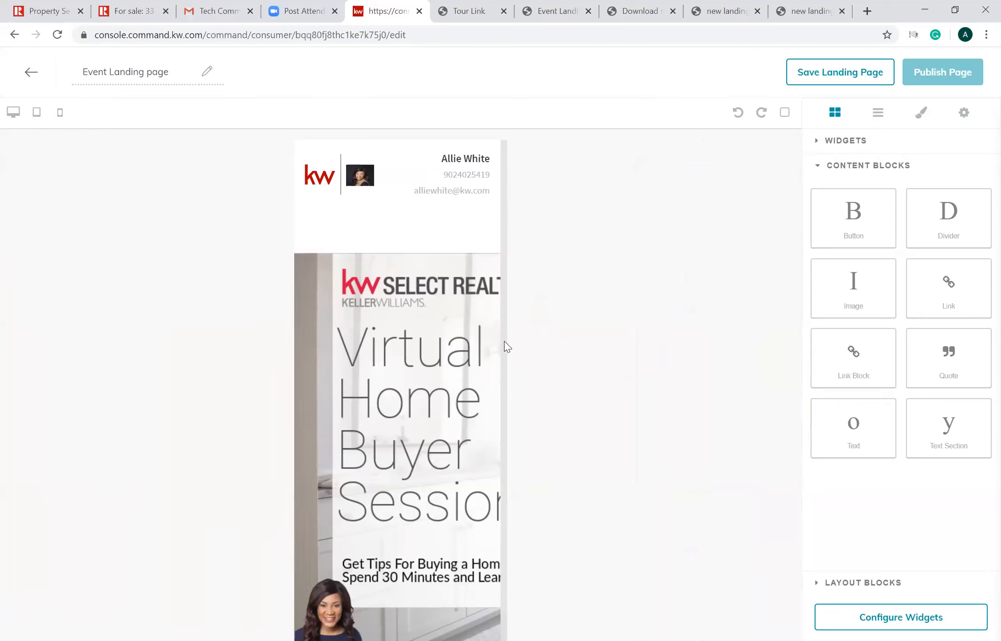
scroll(505, 401, down, 1)
scroll(494, 312, up, 1)
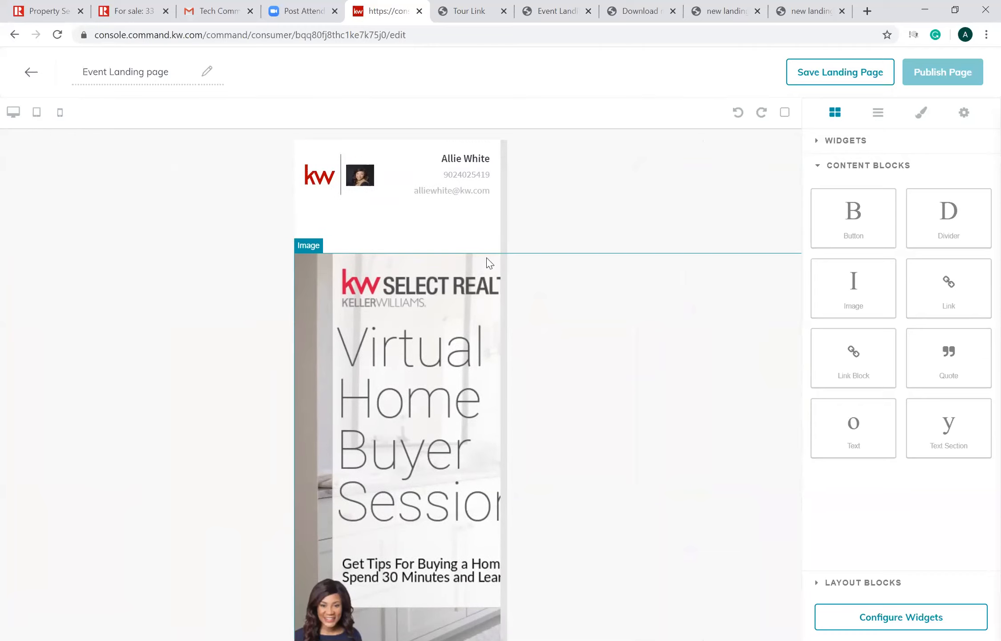
click(13, 113)
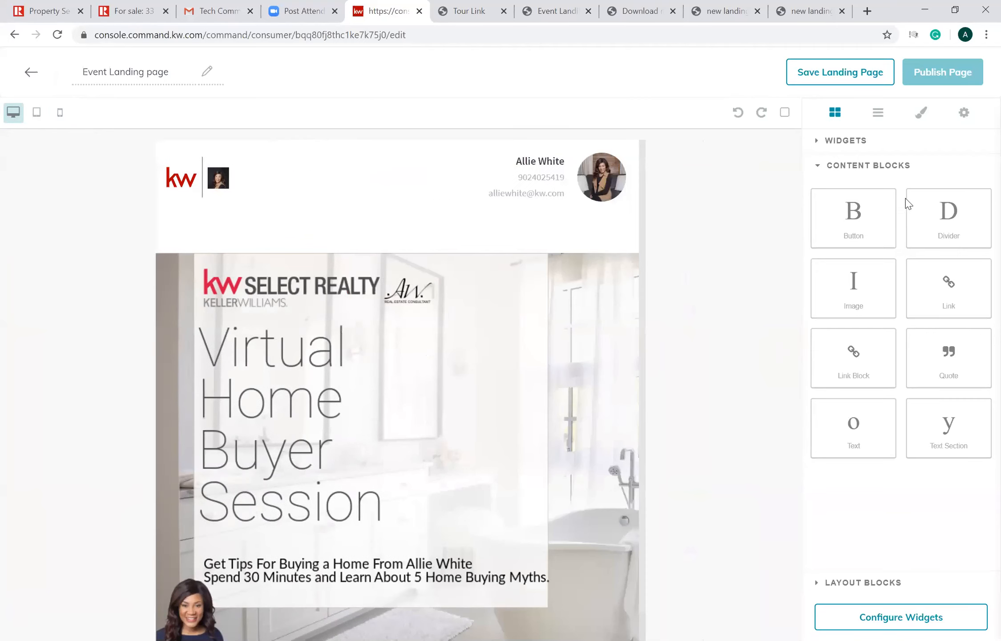
- Add a Lead Form widget below the image and set the Branded Header's header text to "home"
click(863, 141)
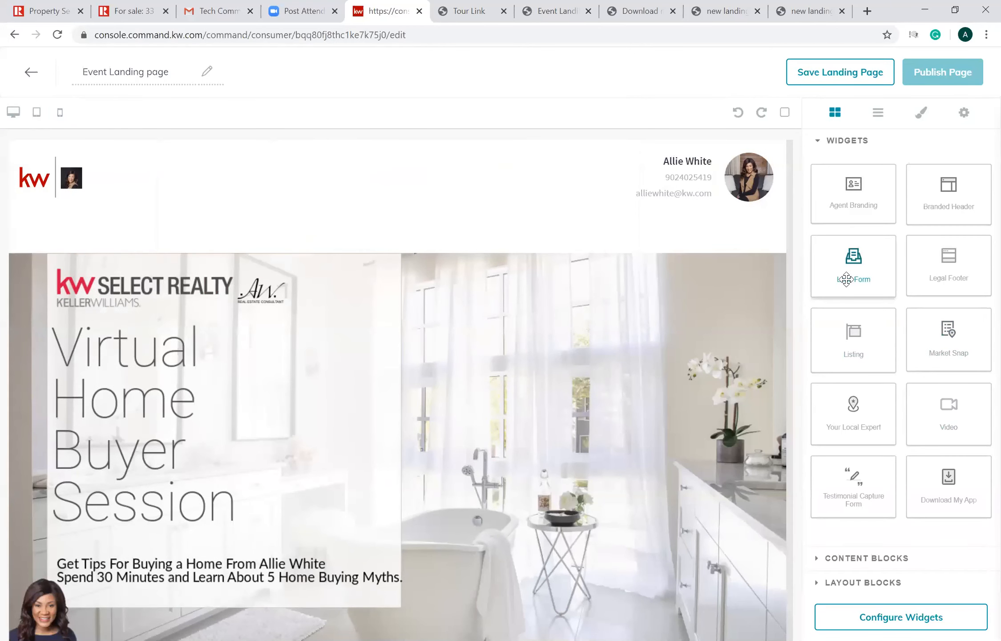
scroll(787, 267, down, 1)
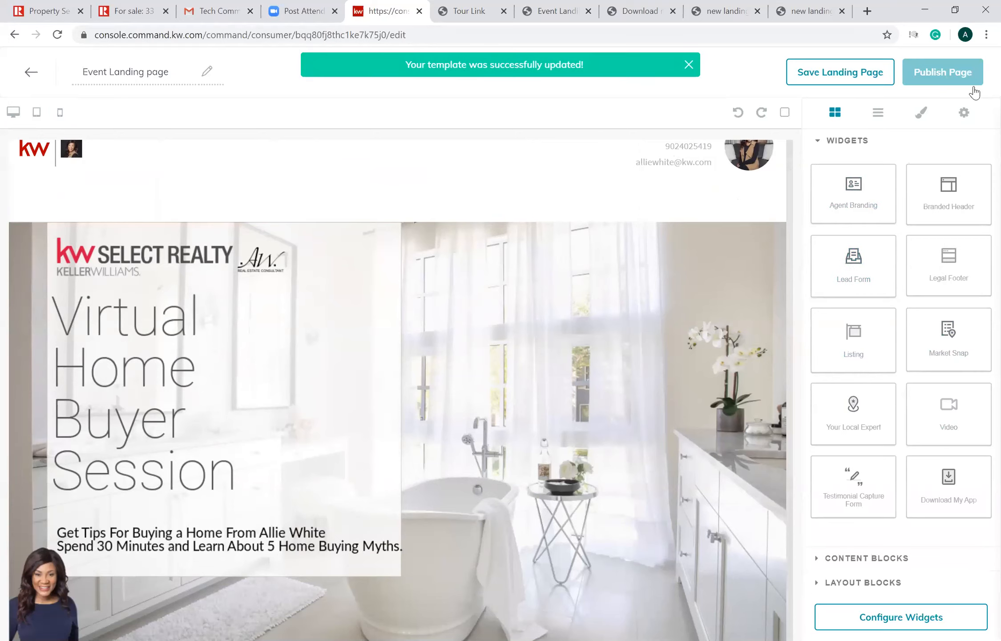
click(884, 621)
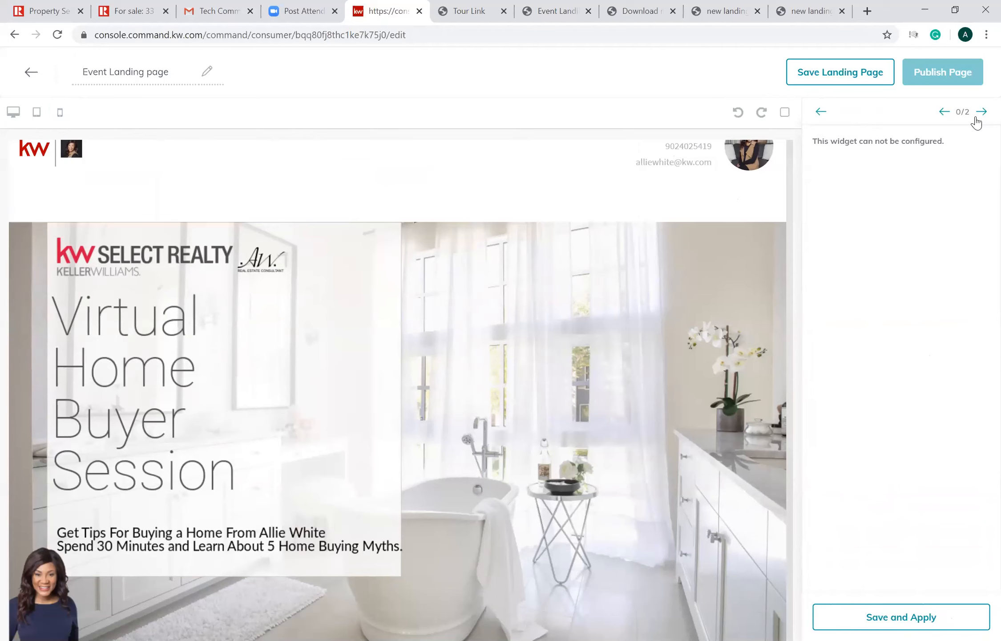
click(976, 118)
click(895, 160)
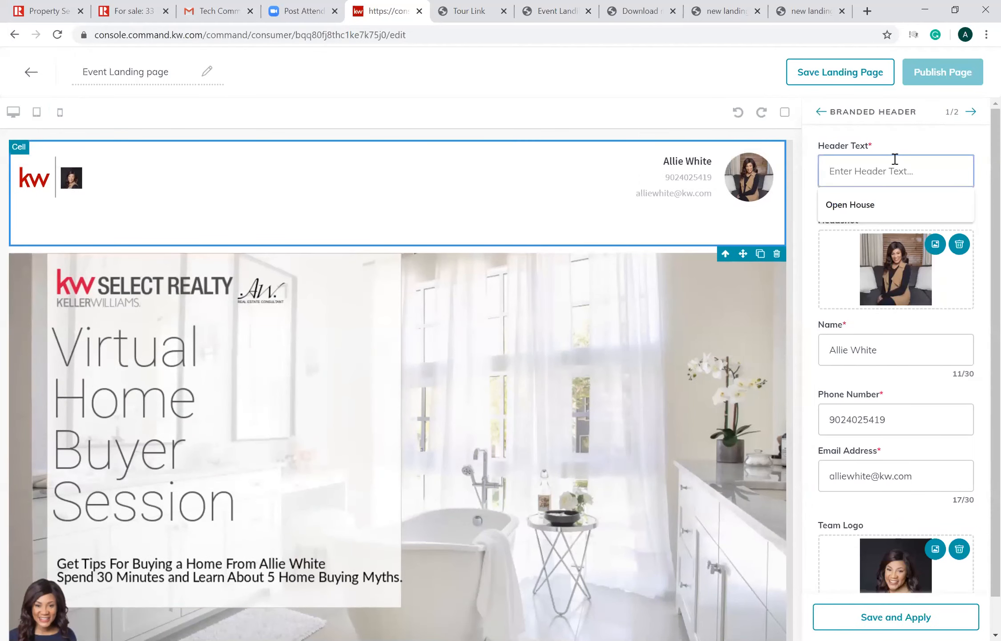
text(home)
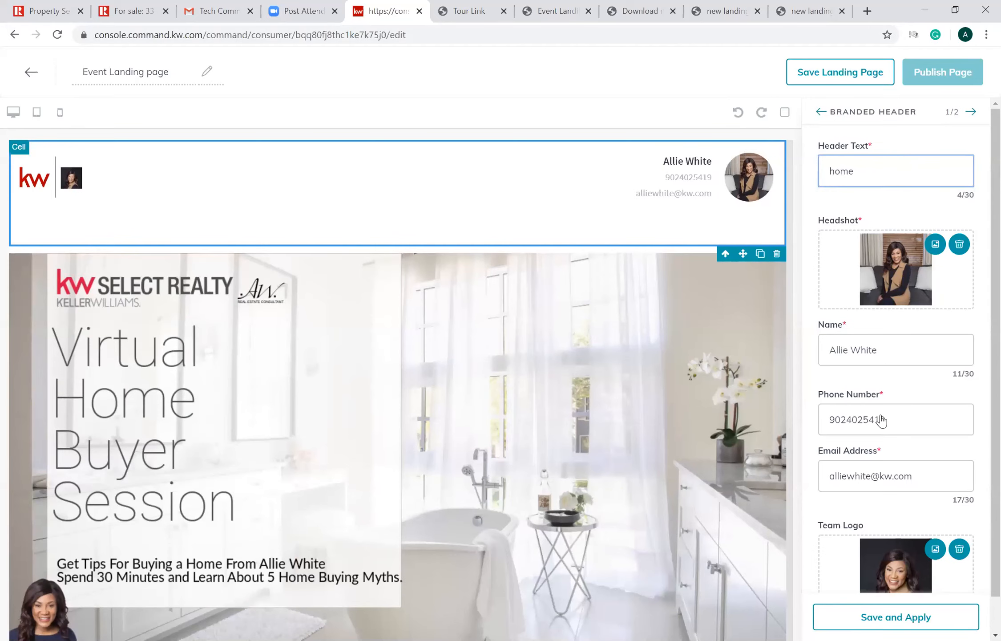
- Publish the Event Landing page and open the live page to review its header, image and lead form
click(944, 89)
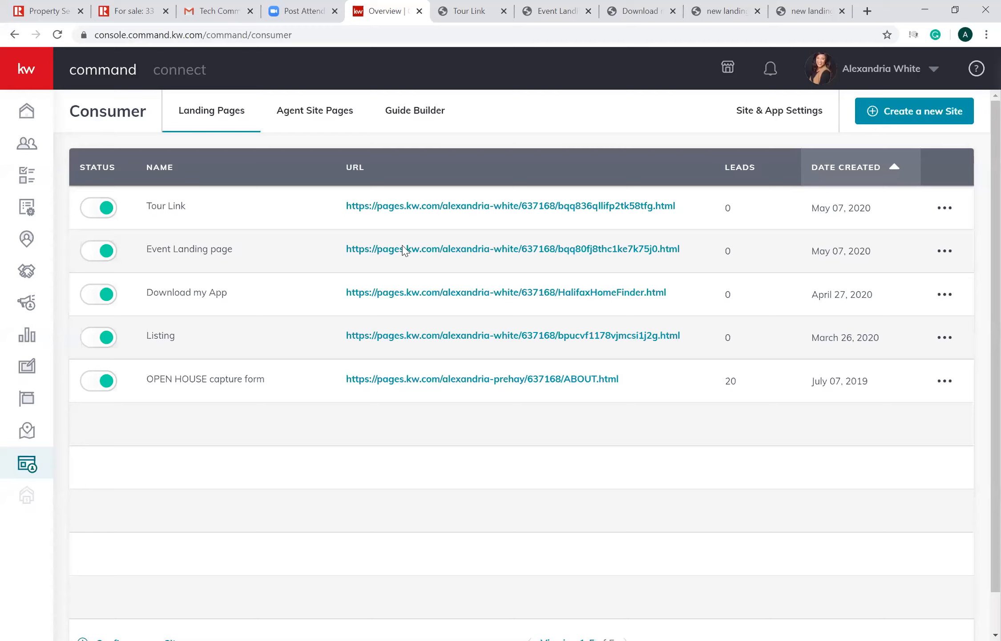
click(403, 247)
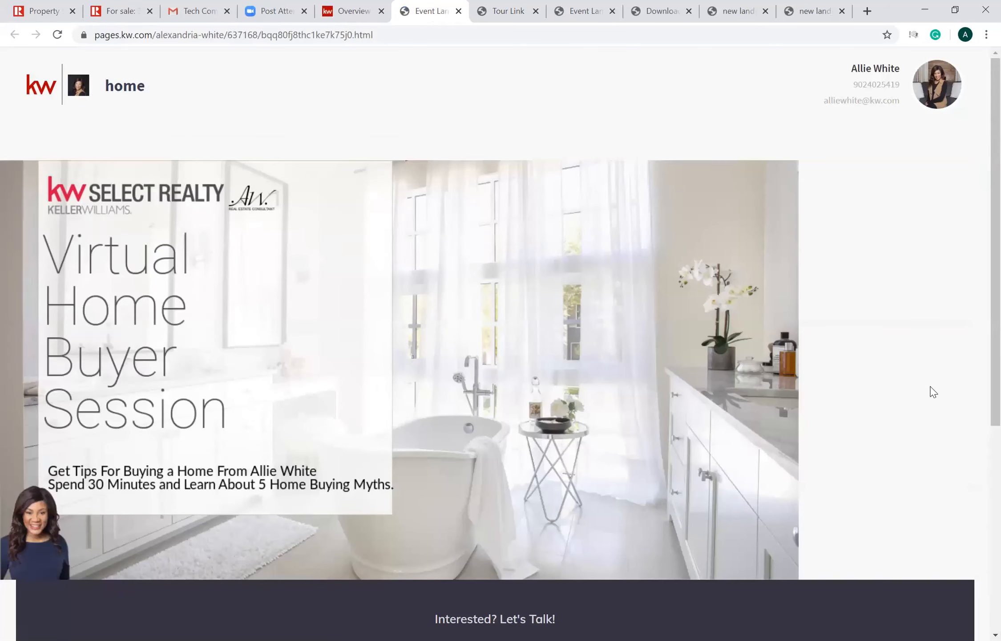
scroll(980, 445, down, 1)
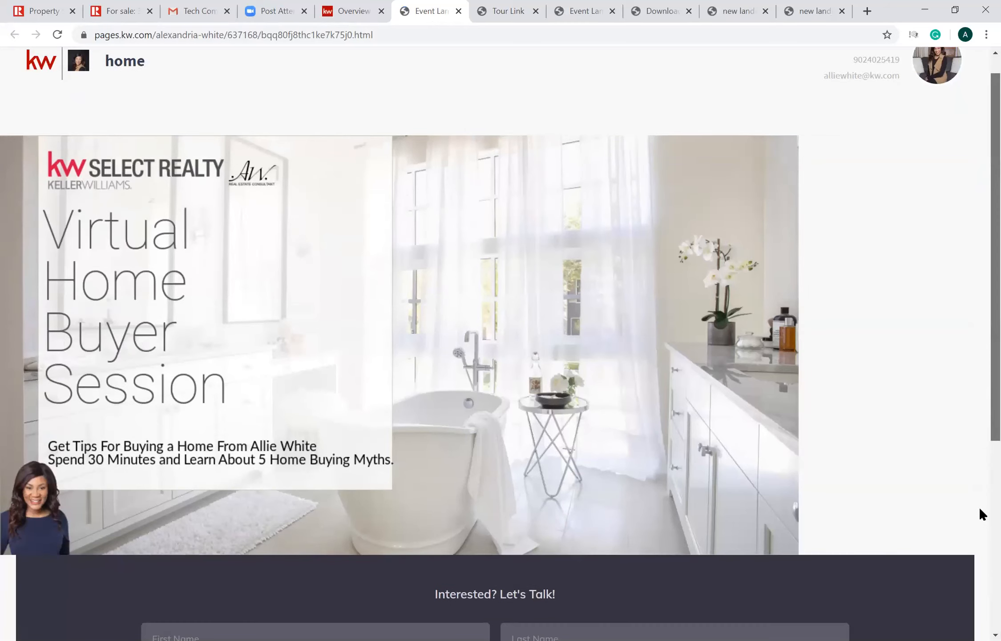
- Check the live Event Landing page down to its lead form and open the page for editing from the landing pages list
scroll(980, 518, down, 5)
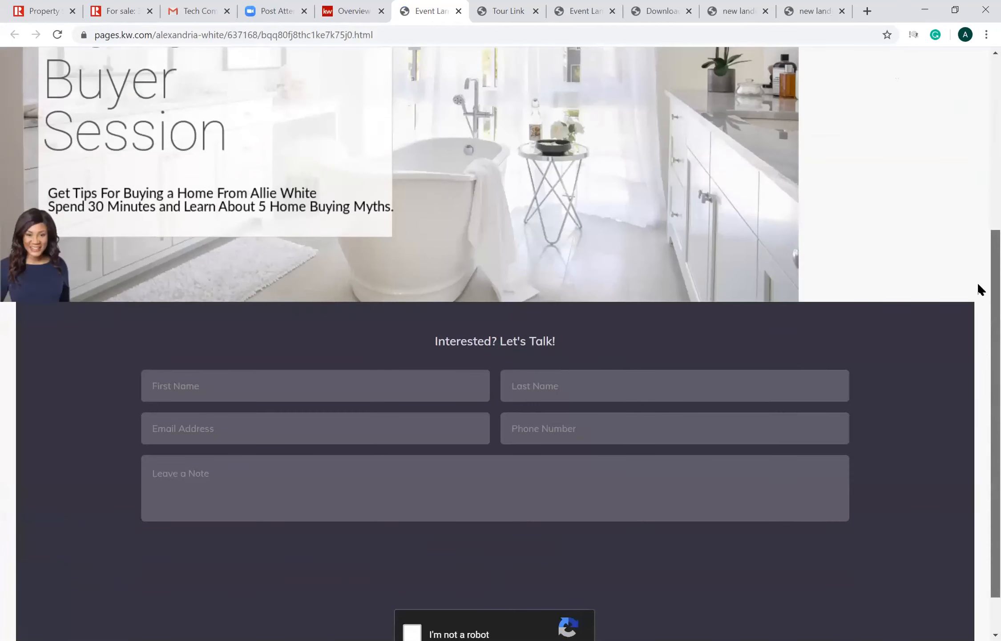
scroll(979, 276, up, 6)
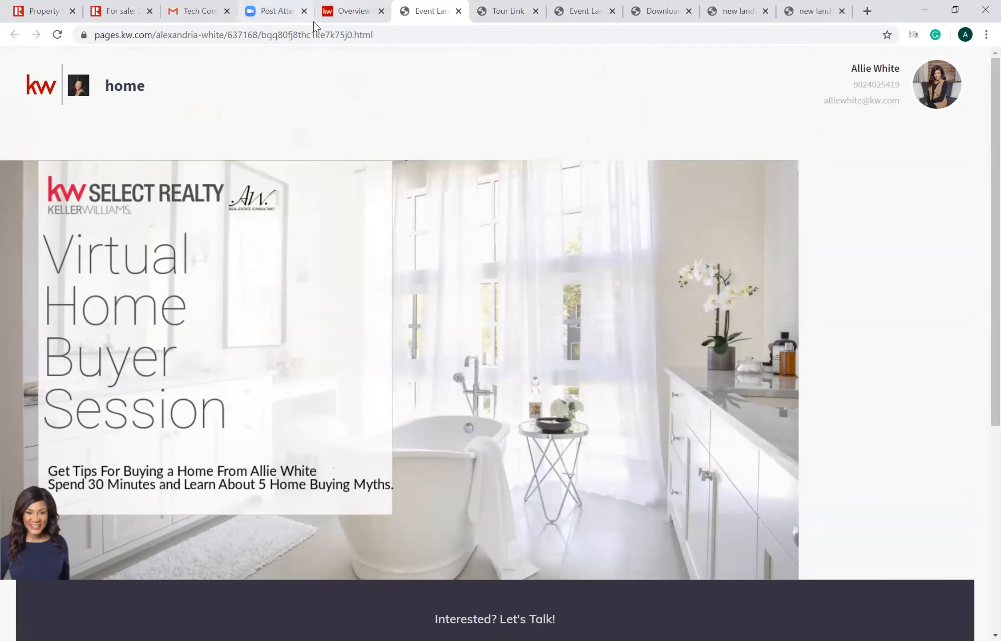
click(333, 15)
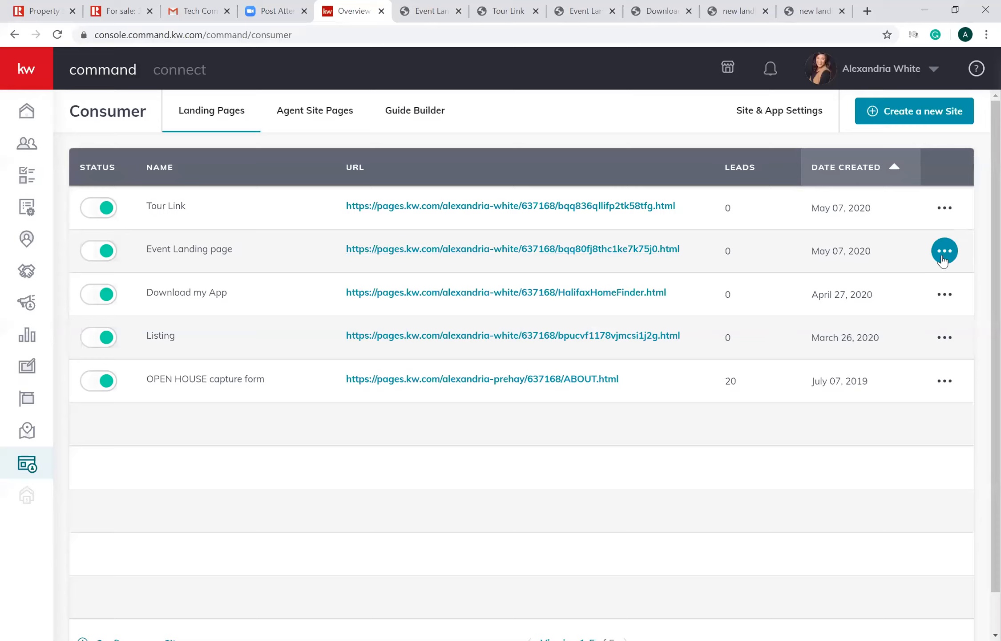
click(943, 258)
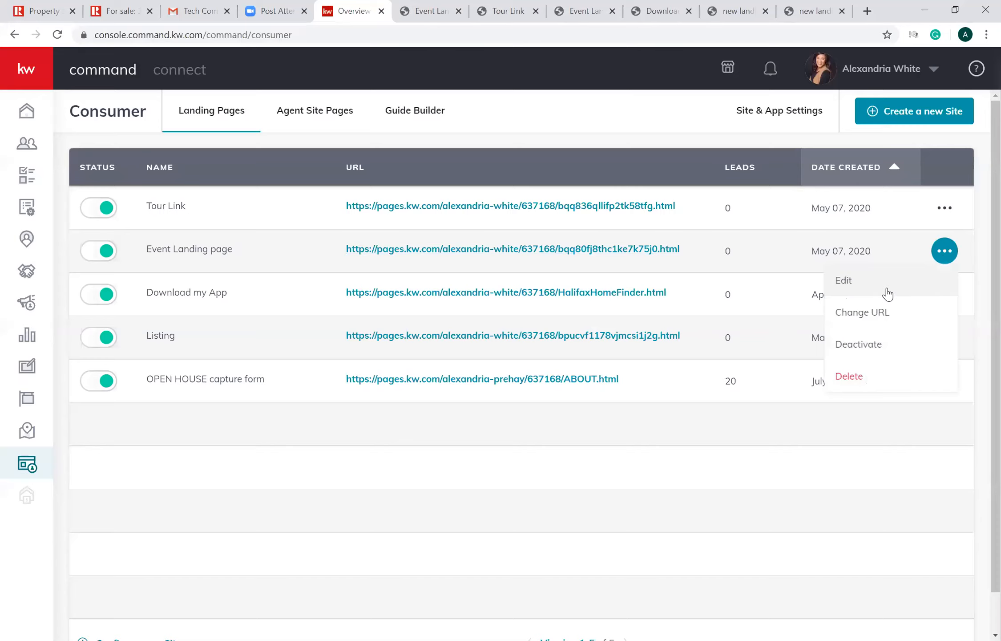
click(888, 294)
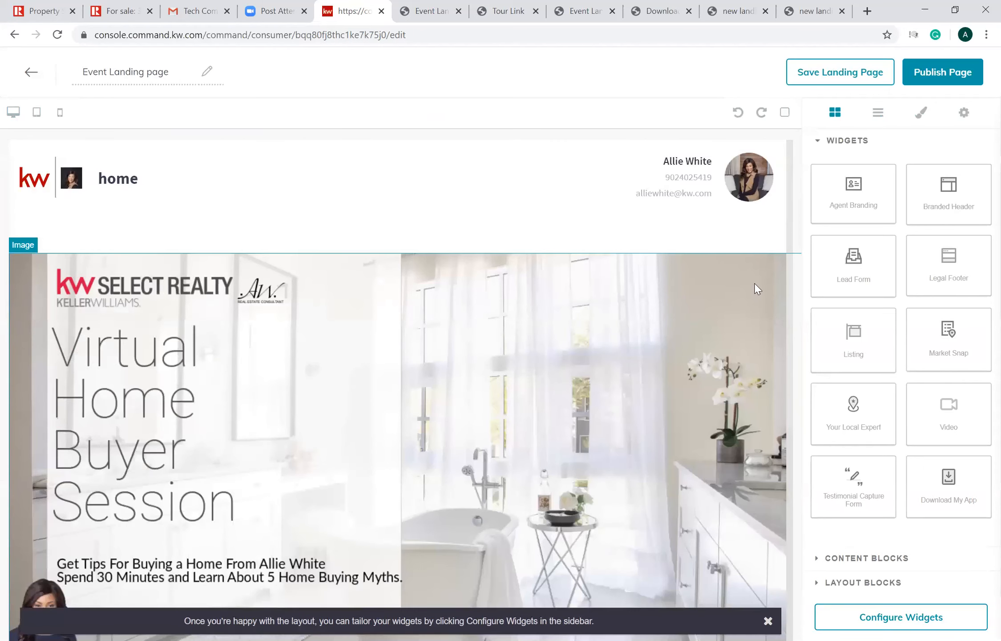
- Delete the Branded Header, the image and the remaining blocks from the Event Landing page, clearing the canvas
click(785, 254)
click(604, 189)
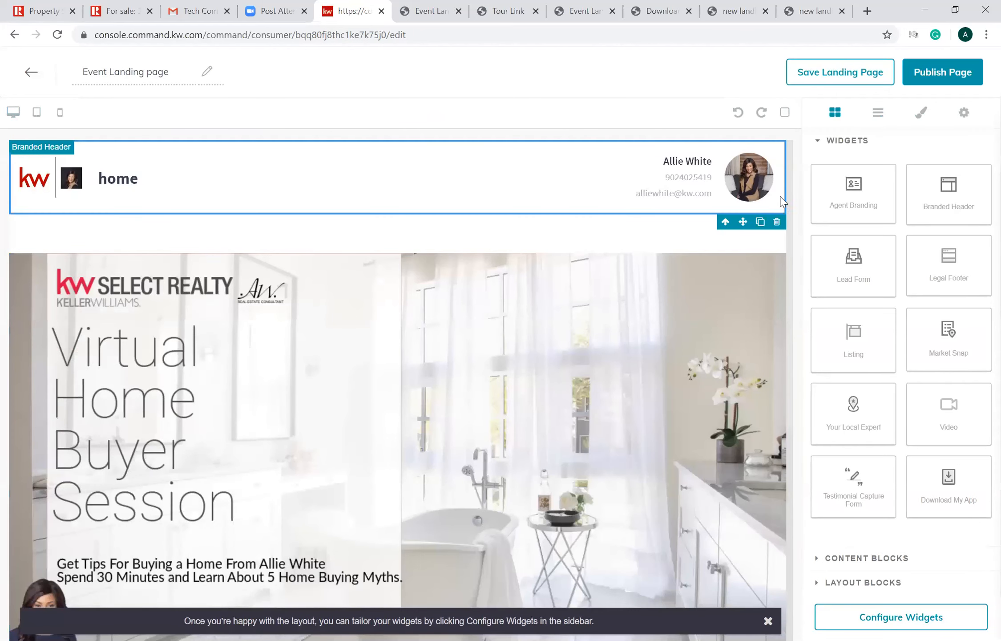
click(777, 221)
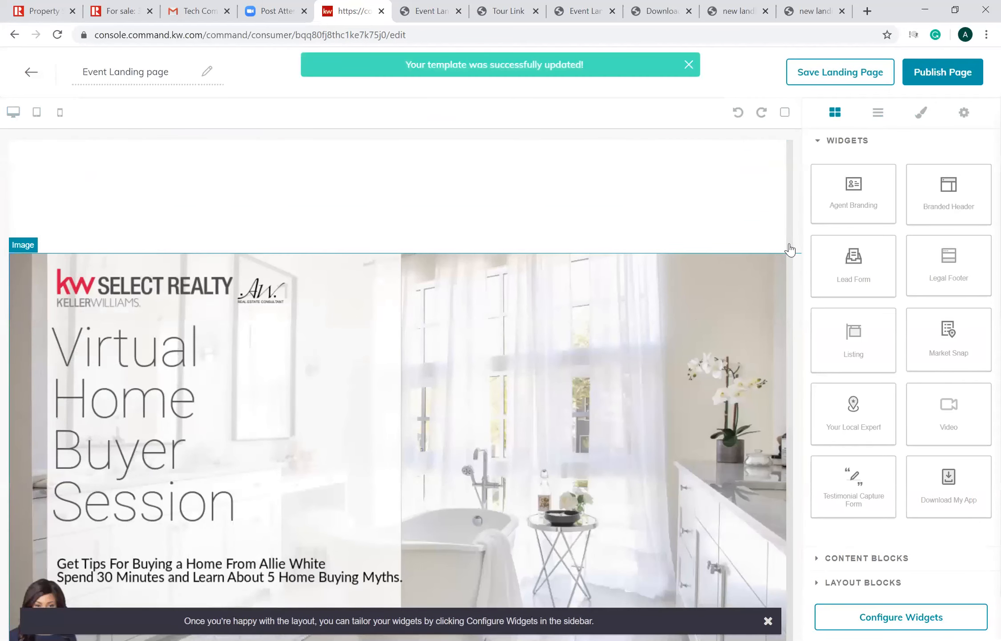
click(790, 246)
click(707, 289)
click(784, 245)
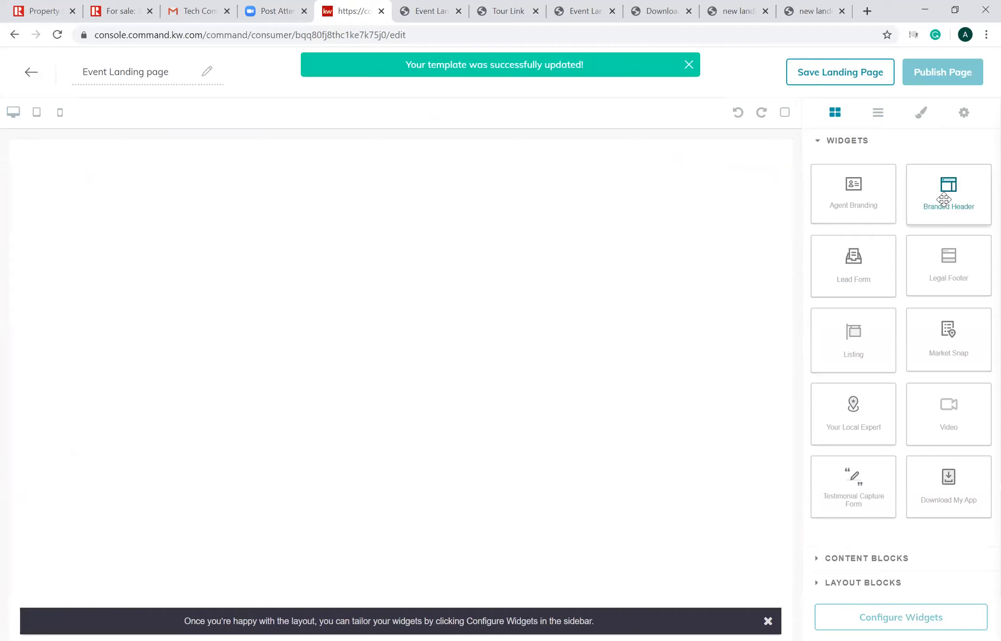
- Add a Branded Header widget to the empty page and place a 1/3 Section layout block below it
drag(945, 199, 677, 178)
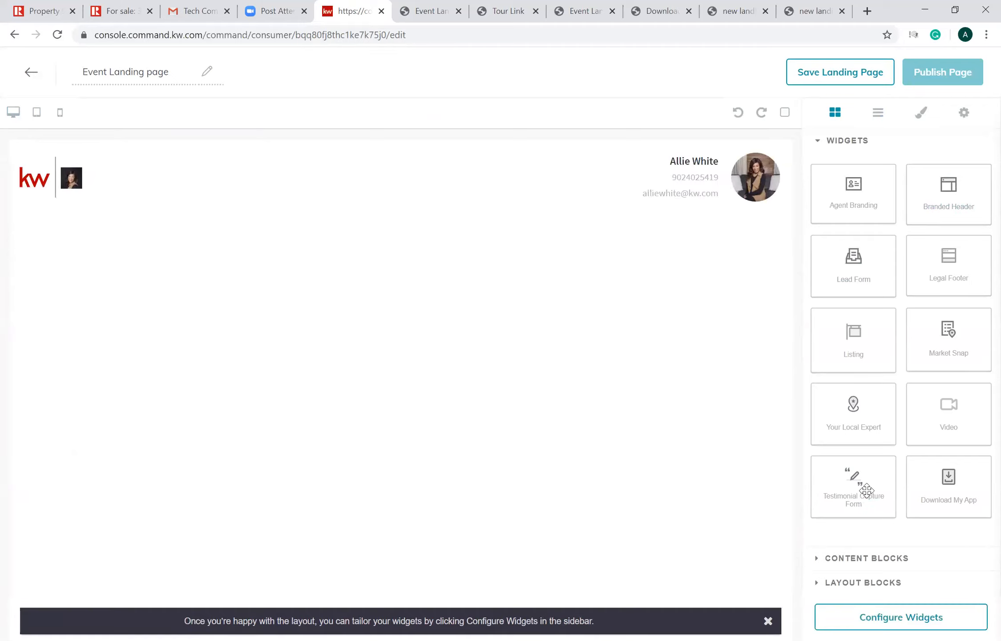
click(860, 584)
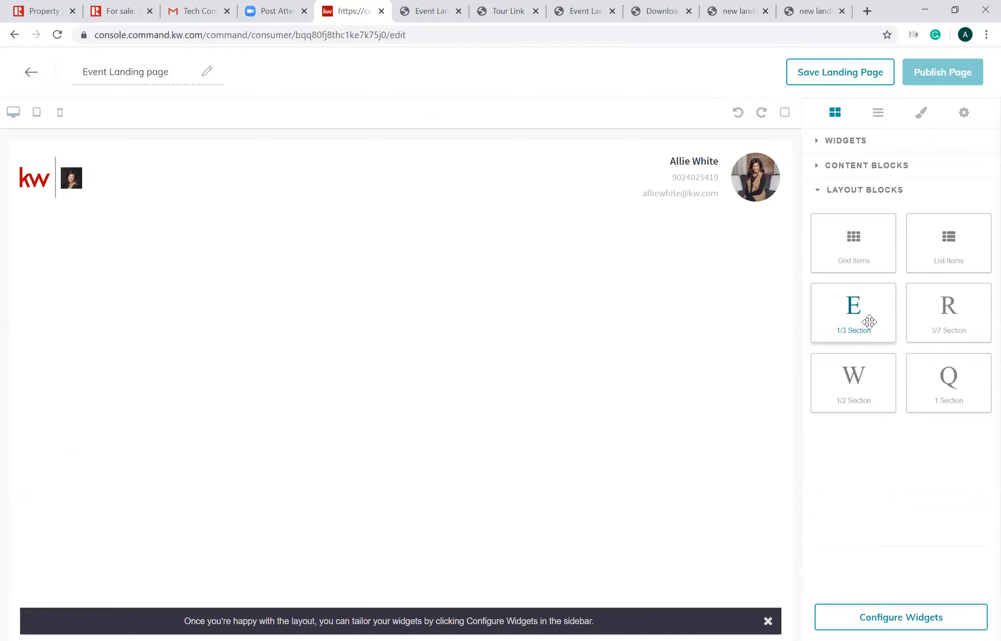
drag(869, 321, 849, 192)
- Add an Image block in the section below the header and fill it with the uploaded file 01fssanctuaryfb_1_original (2).png from Downloads
click(861, 174)
drag(843, 239, 408, 322)
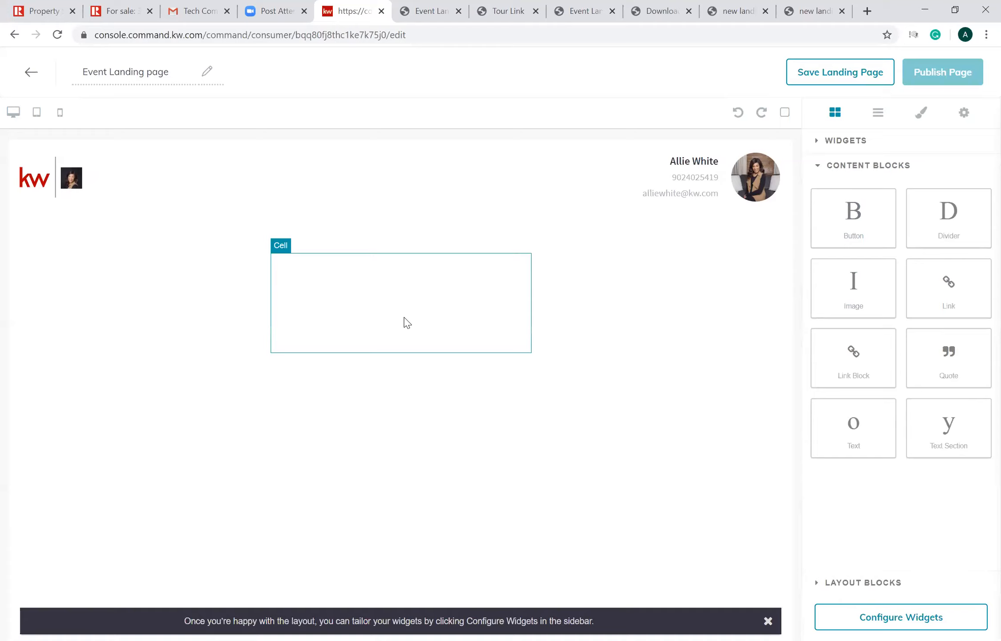
drag(408, 322, 853, 287)
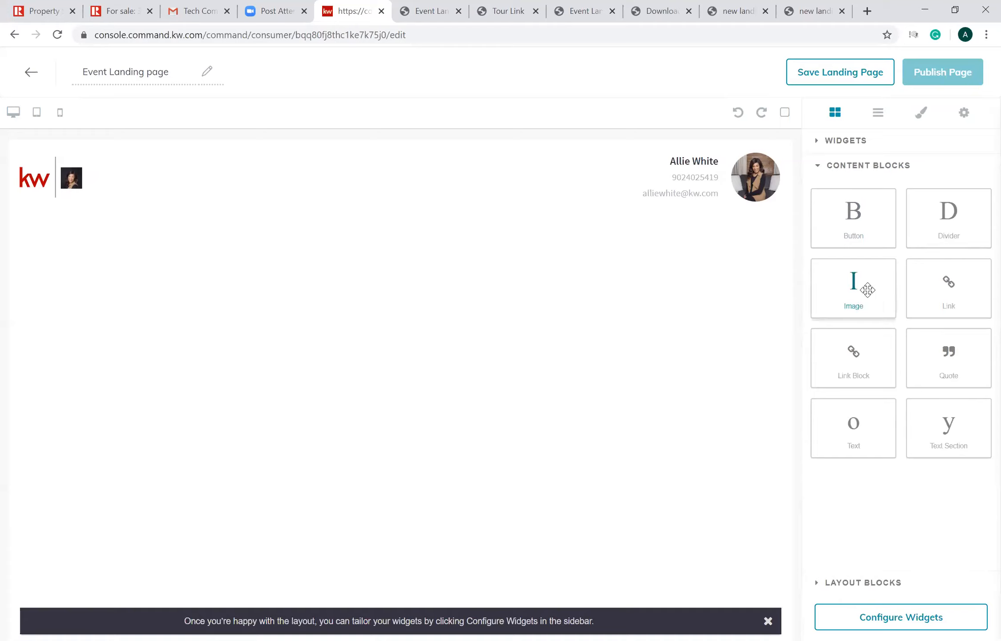
drag(868, 290, 382, 299)
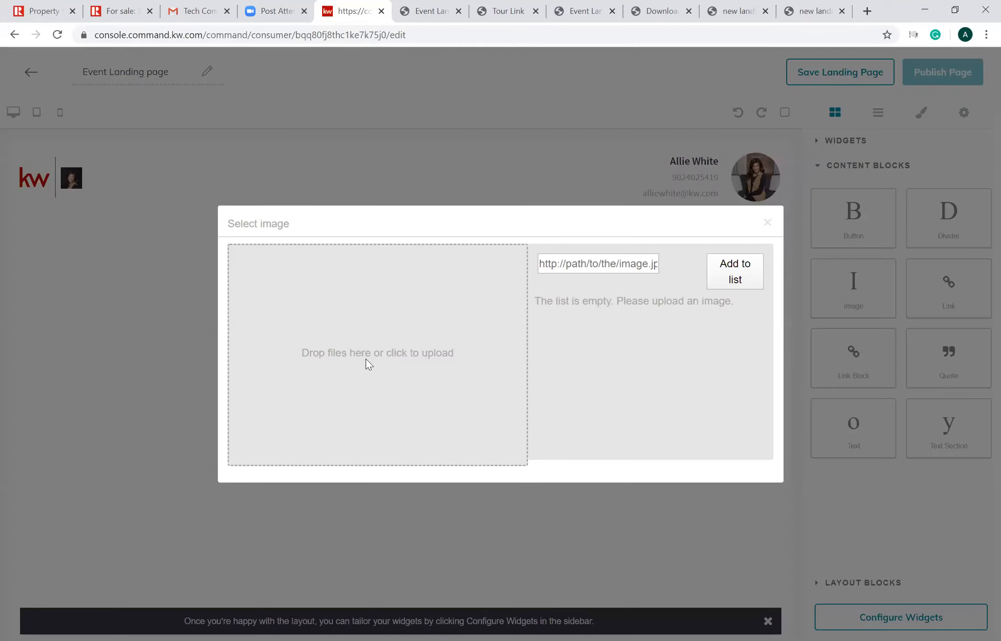
click(366, 359)
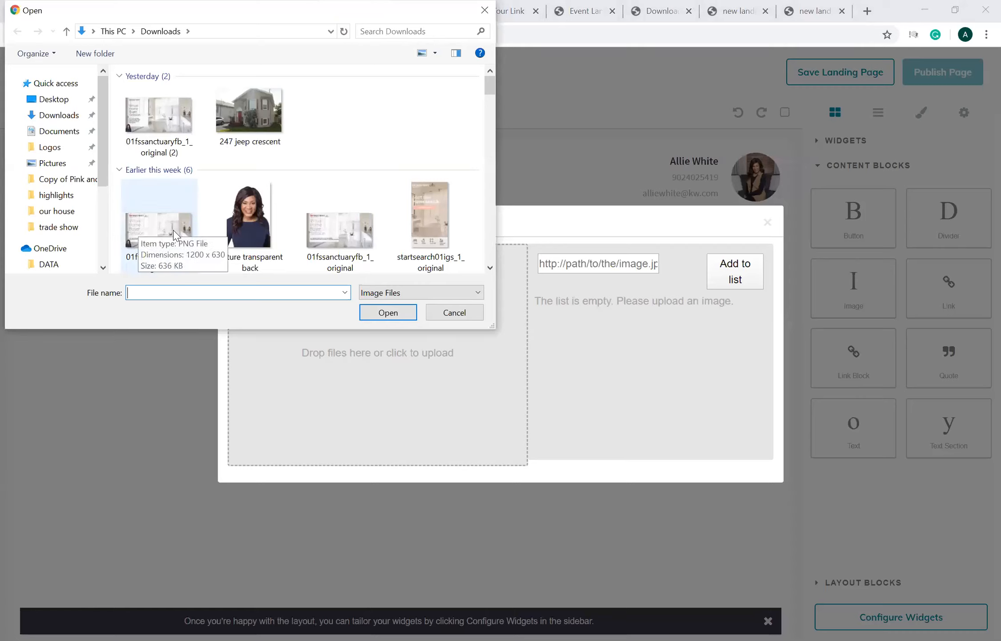
click(161, 130)
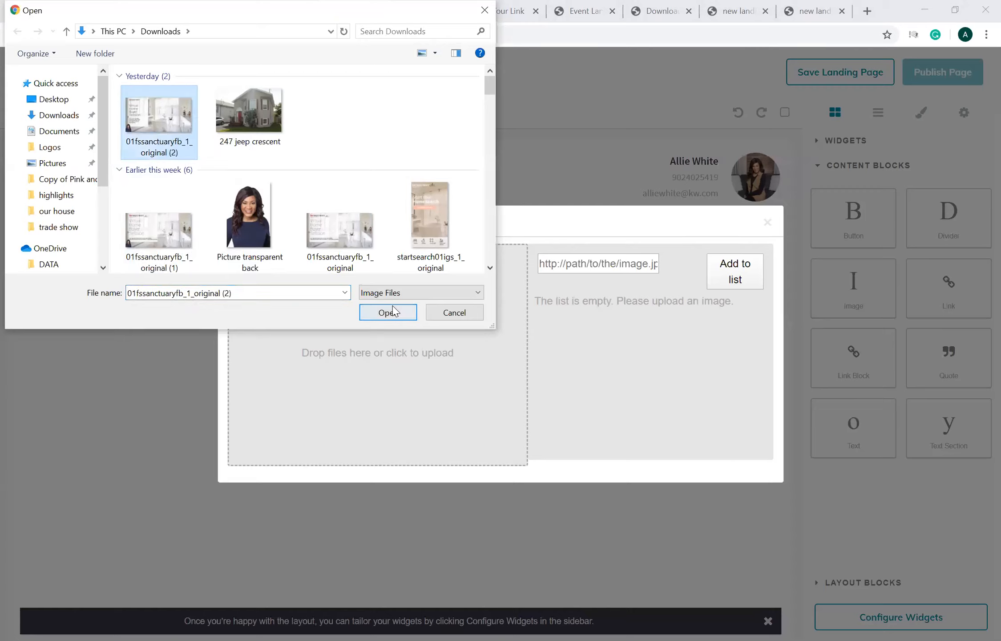
click(393, 316)
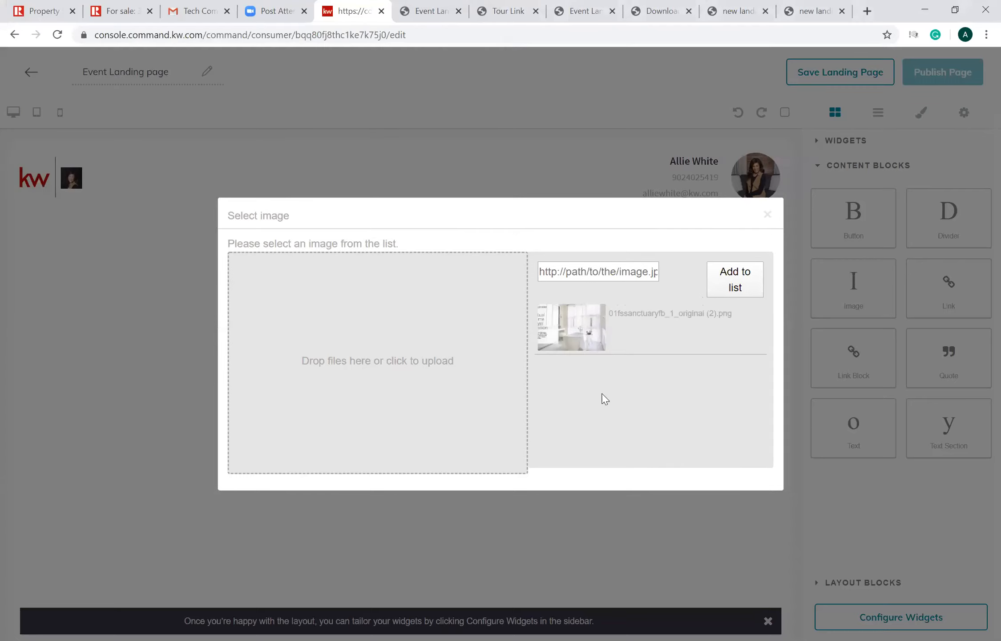
click(583, 337)
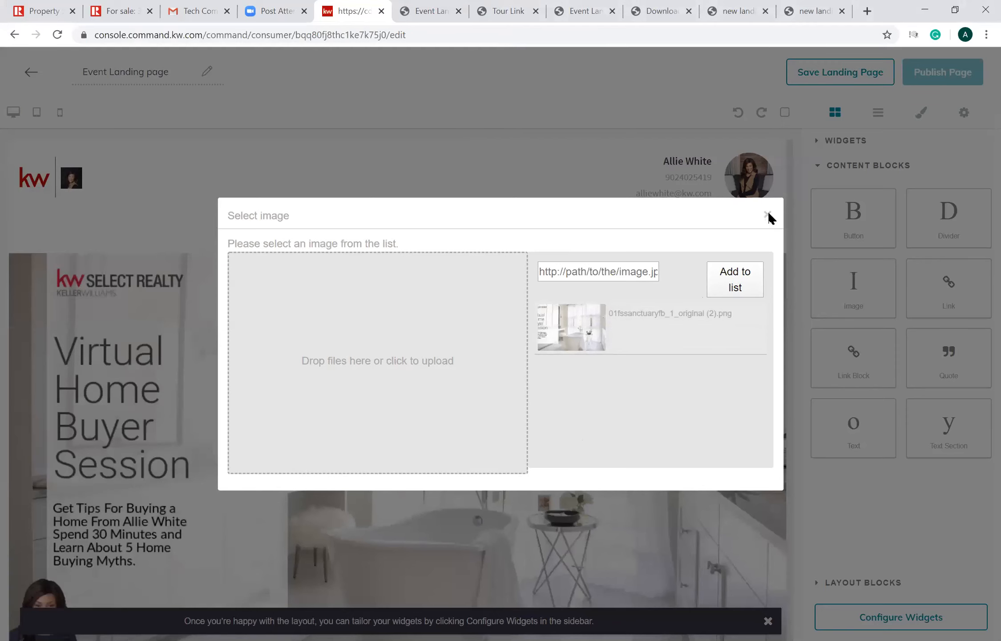
click(791, 233)
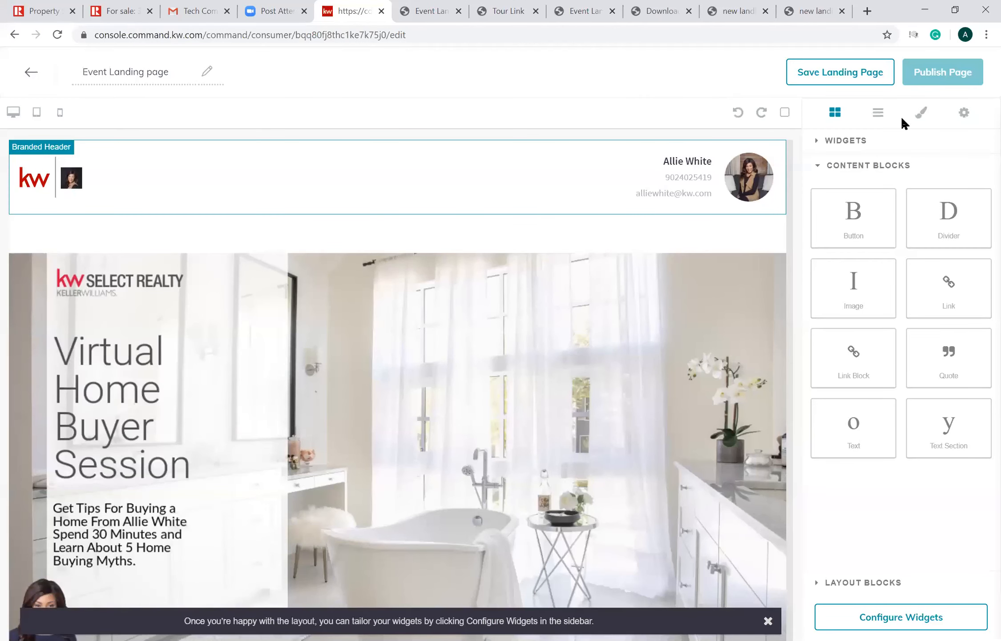
- Add a Lead Form widget below the new image and dismiss the Configure Widgets hint
click(864, 153)
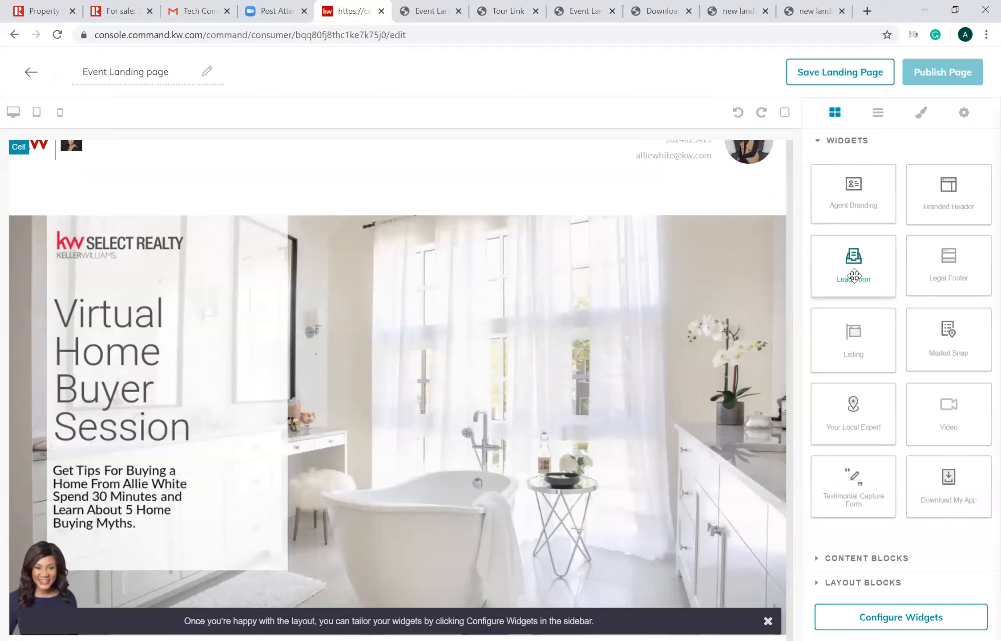
drag(855, 276, 490, 631)
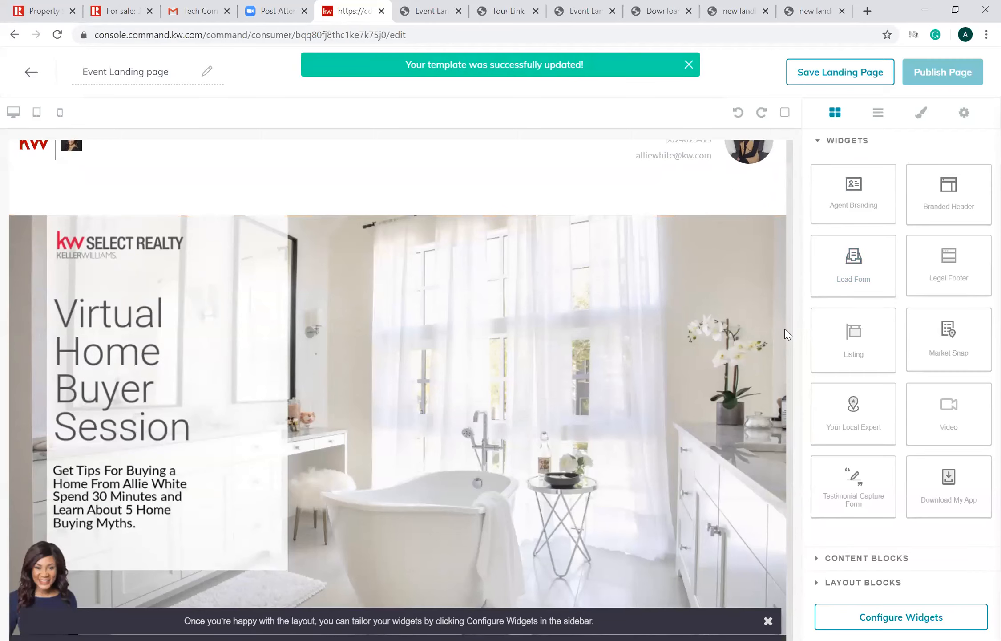
scroll(798, 493, down, 5)
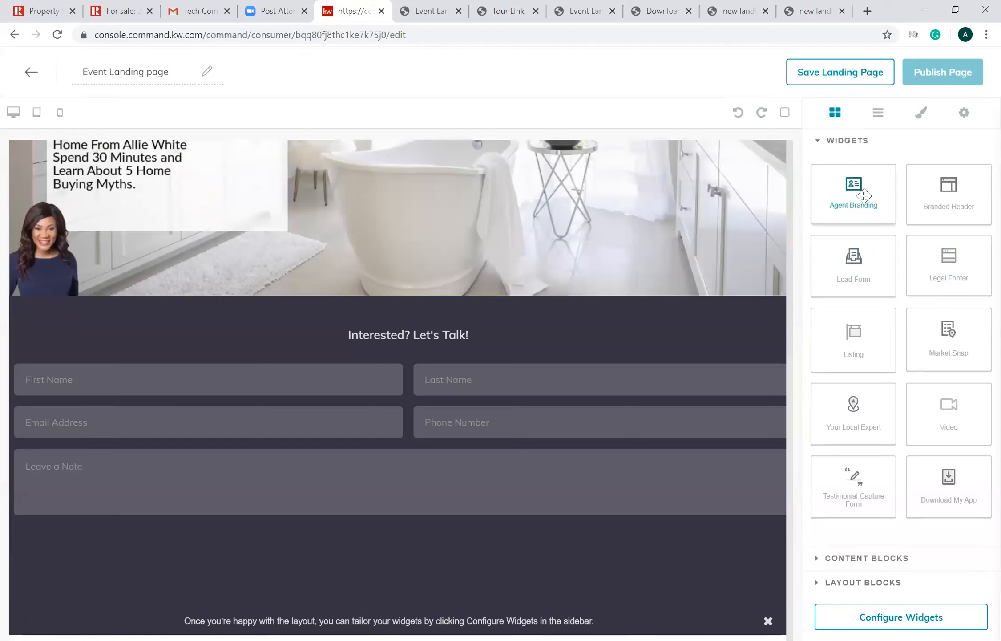
drag(758, 606, 770, 618)
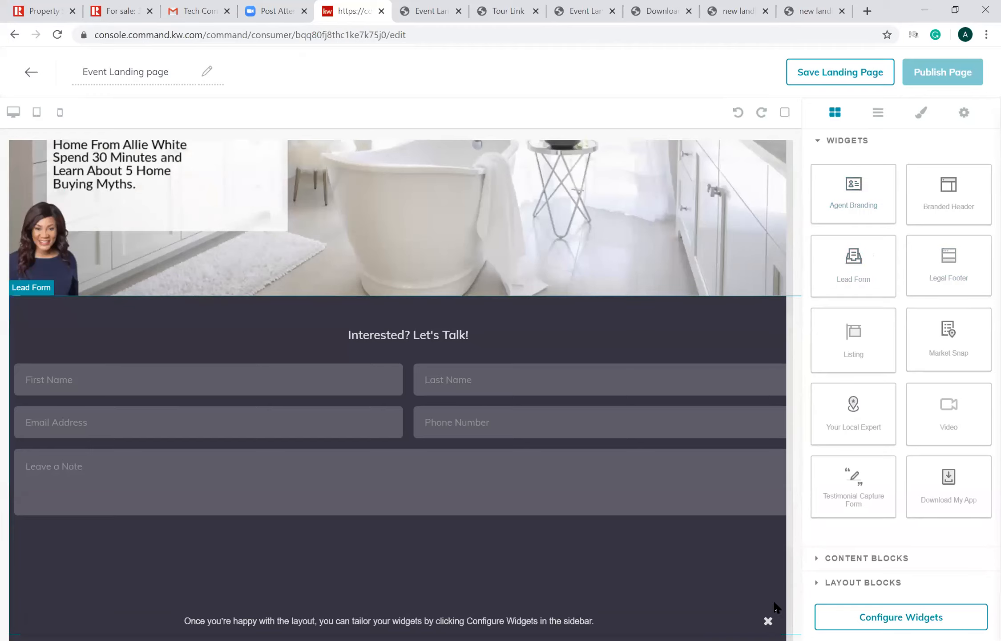
- Save the landing page, confirm updating the active version, and view its live page from the landing pages list
click(852, 73)
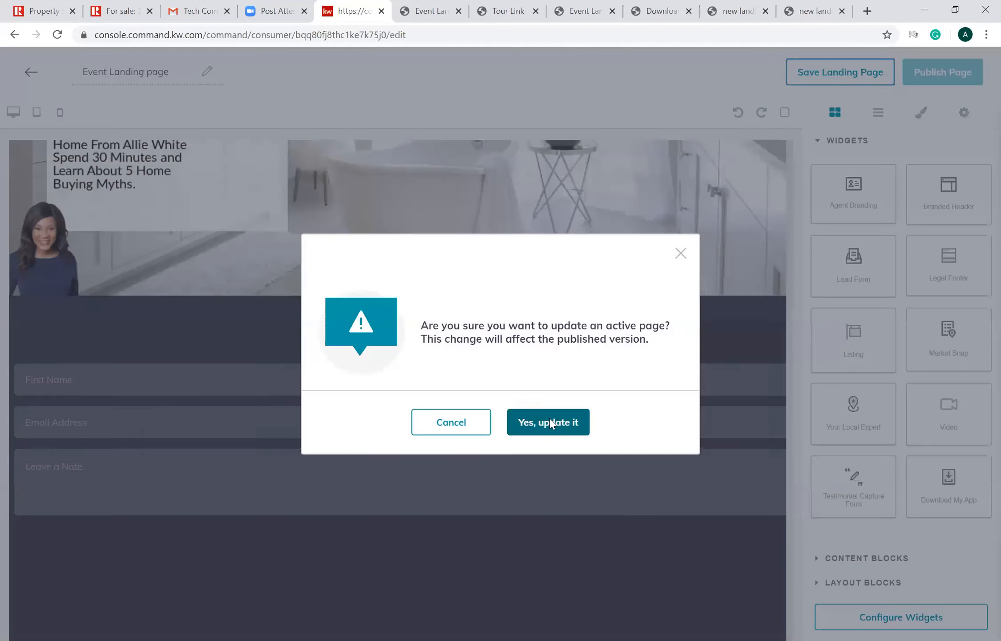
click(548, 421)
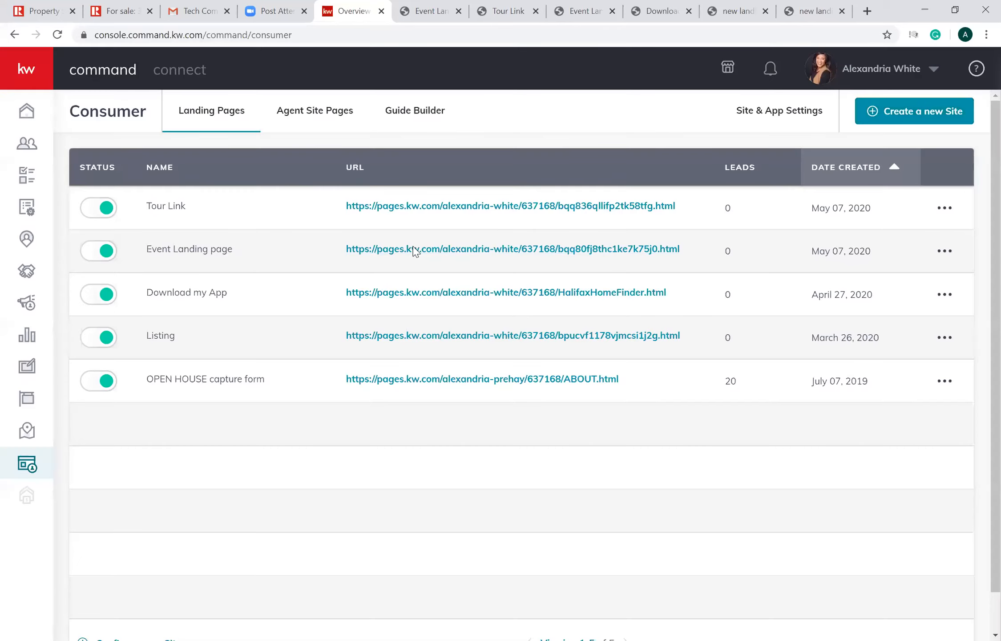
click(414, 252)
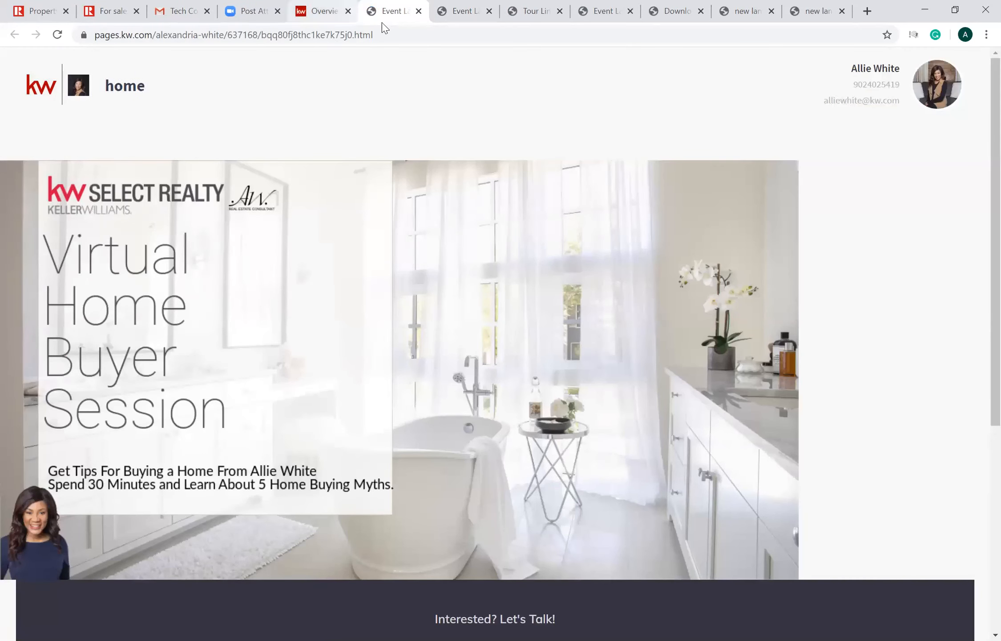
key(ctrl+shift+Tab)
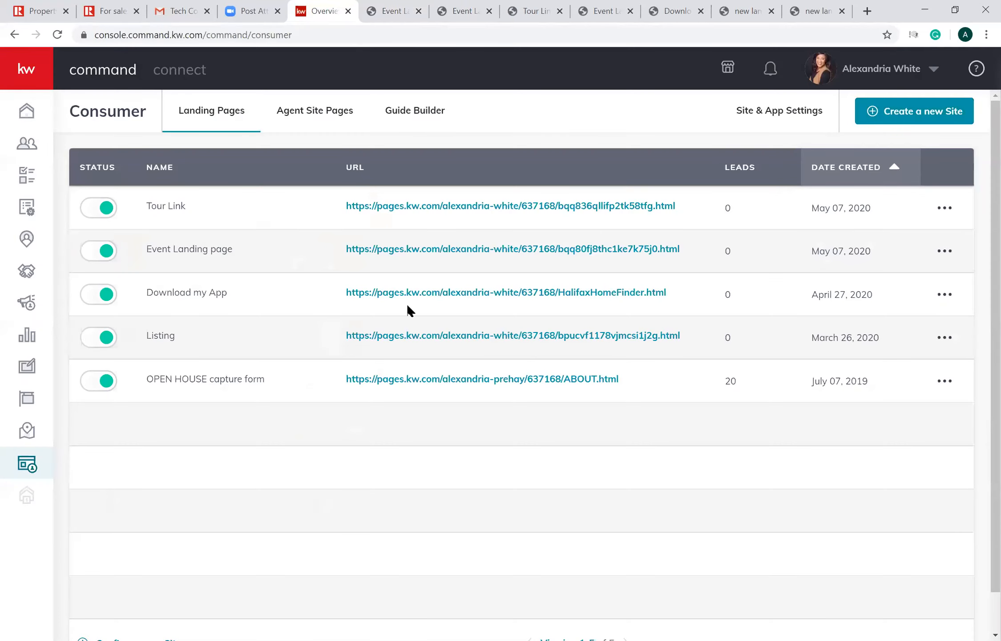
click(394, 250)
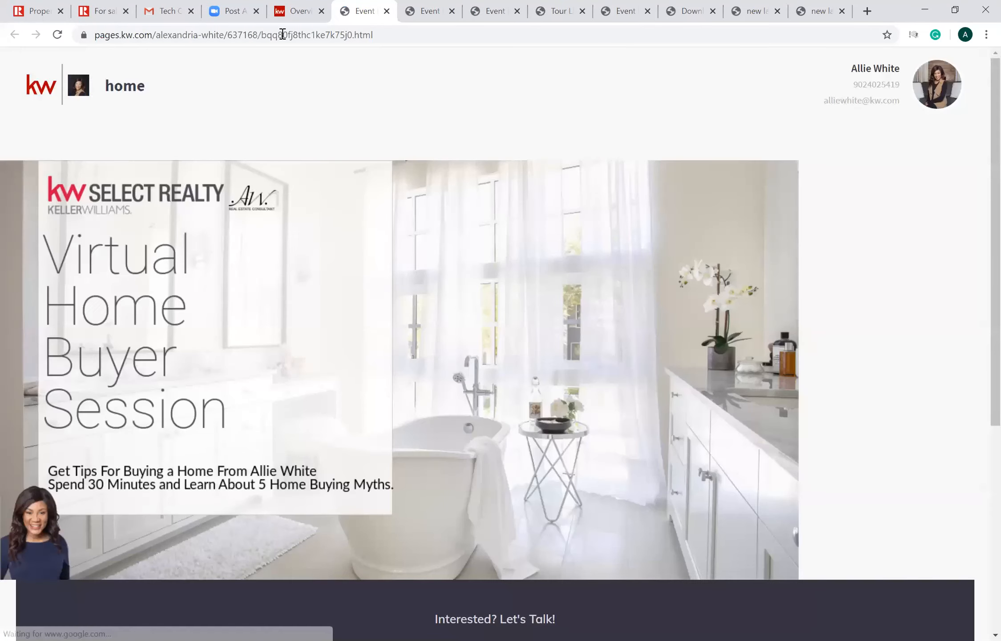
key(ctrl+shift+Tab)
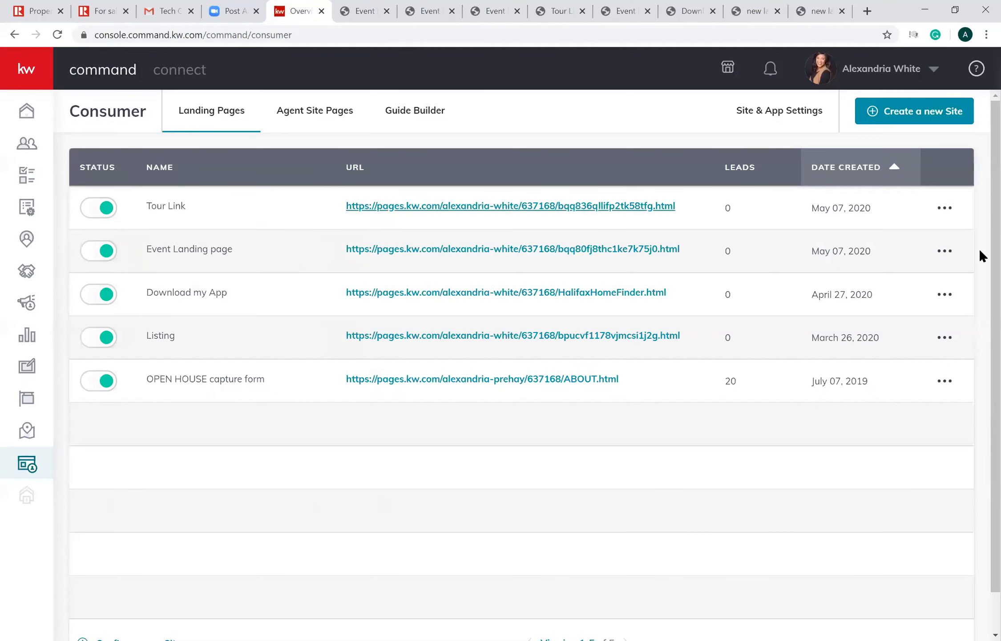
- Reopen the Event Landing page in the editor
click(944, 251)
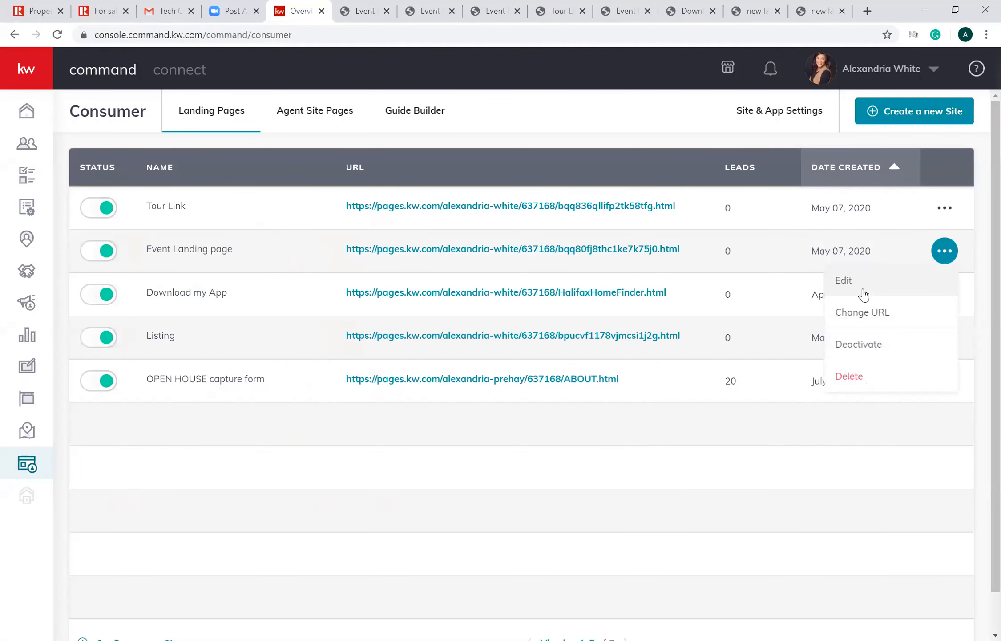
click(864, 296)
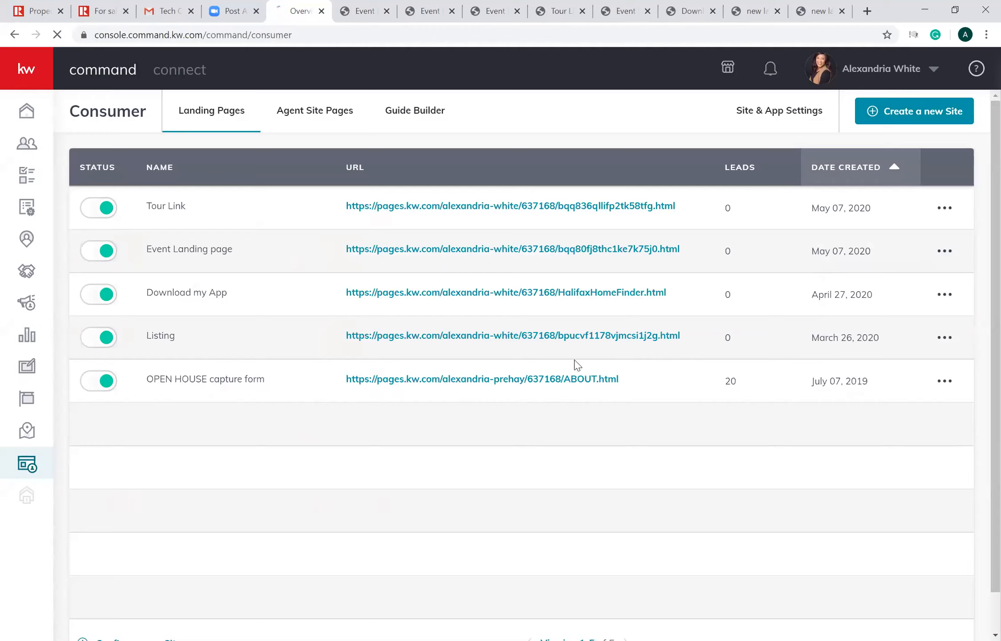
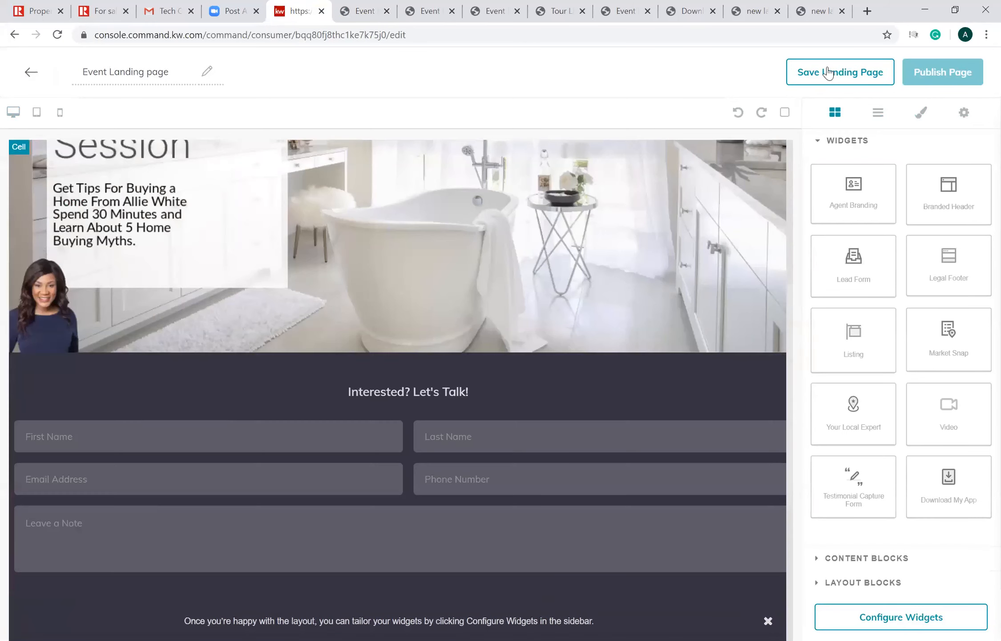
- Save the landing page over its active version, confirm the update, and check the live Event Landing page before closing it
click(826, 71)
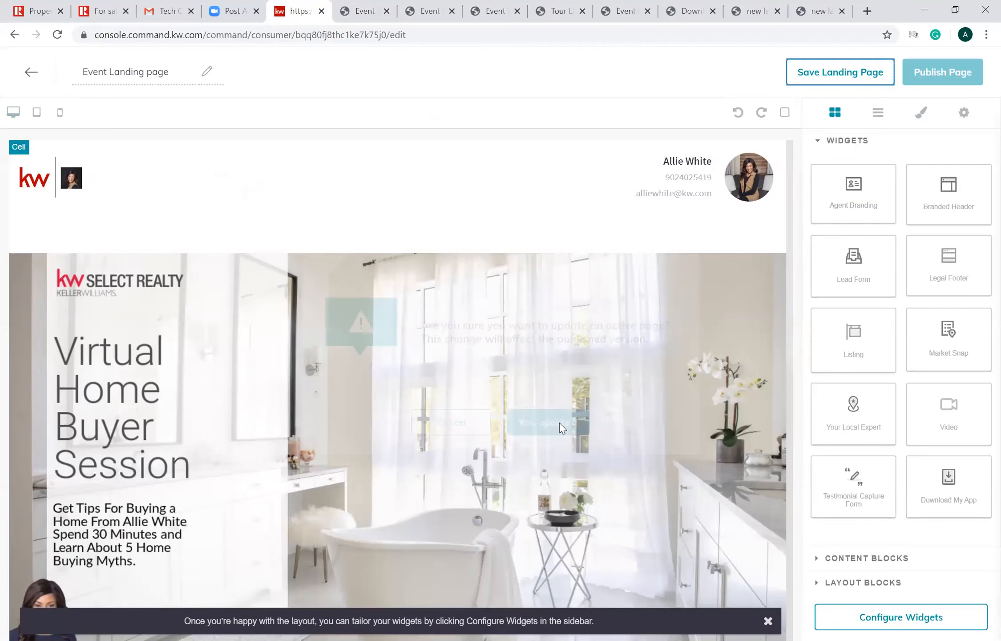
click(560, 422)
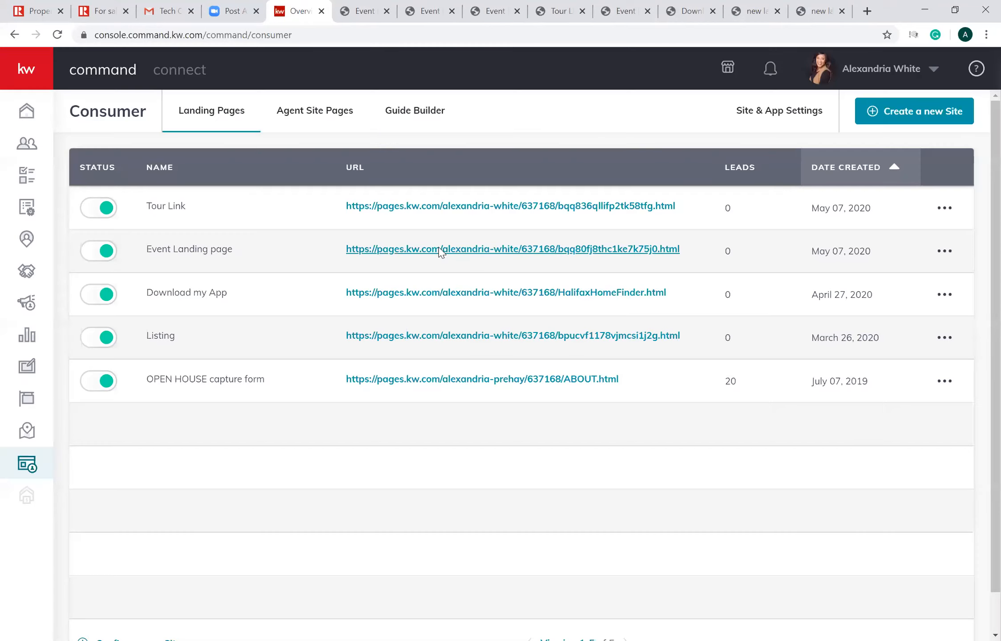
click(440, 251)
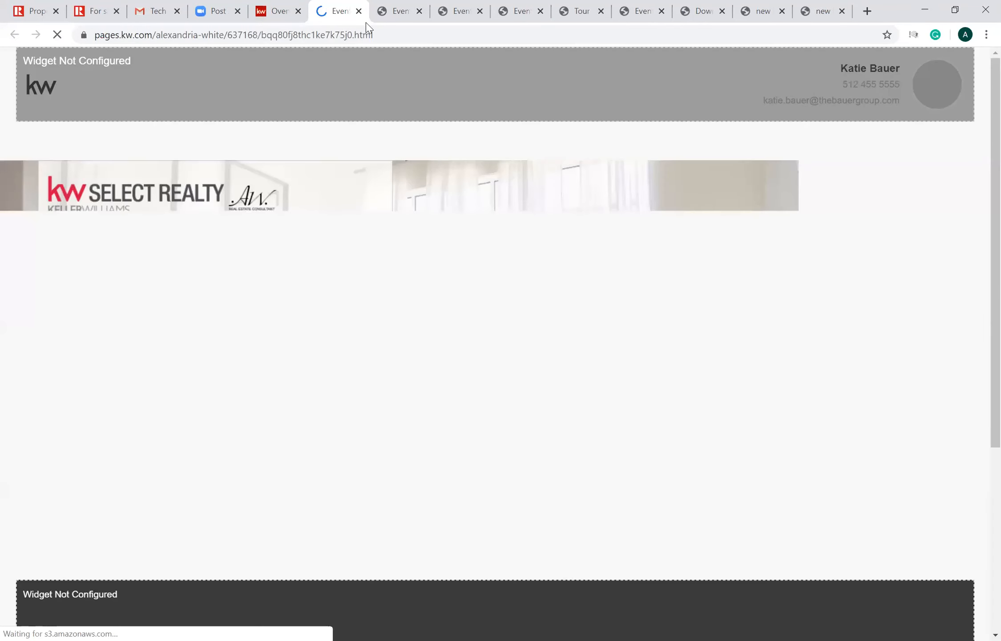
key(ctrl+w)
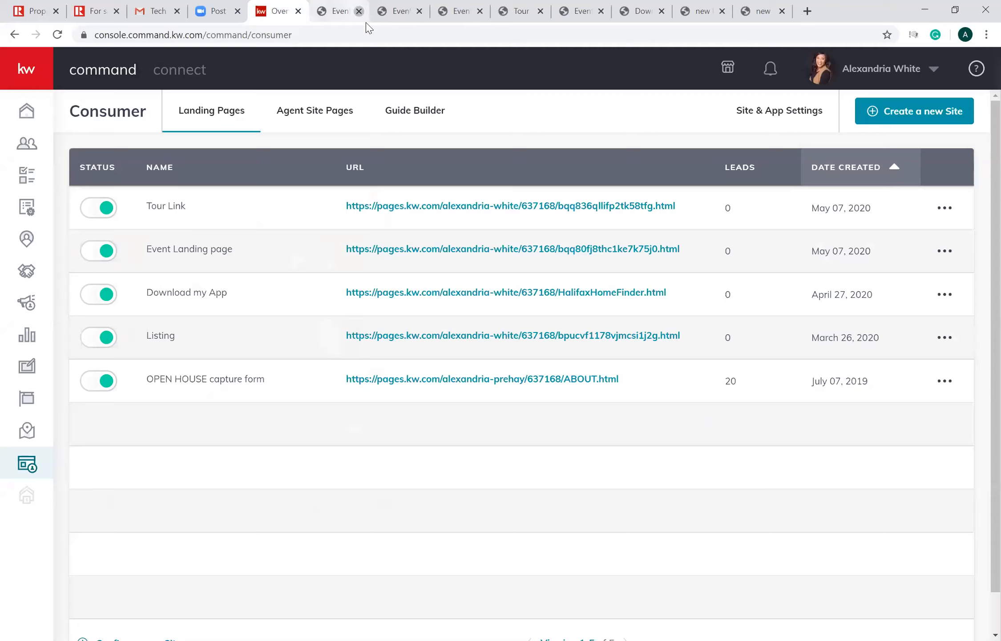
click(359, 11)
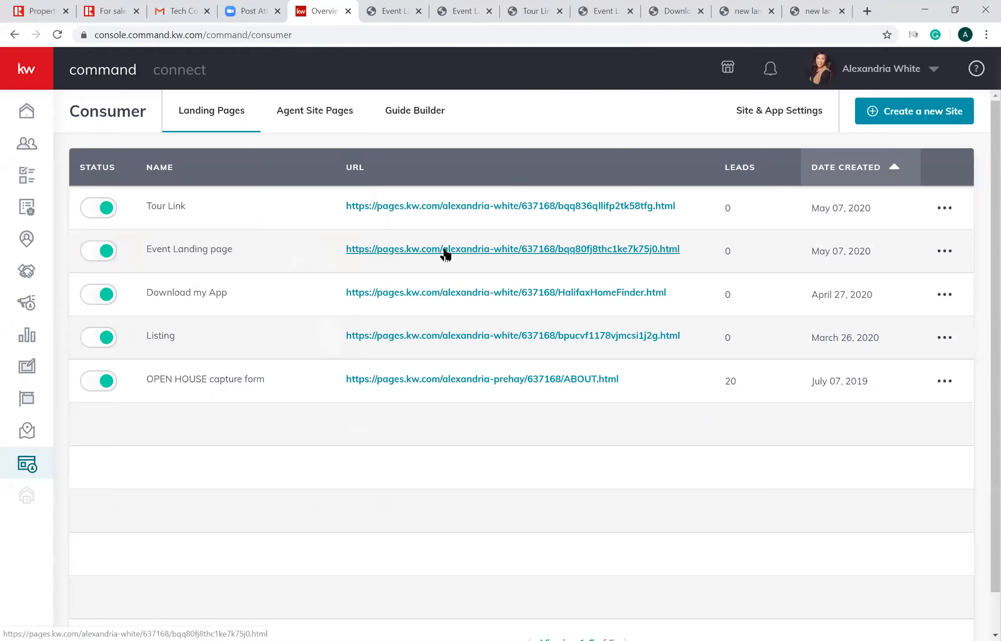
- Reopen the Event Landing page for editing and delete its header, image, lead form and remaining sections
click(945, 251)
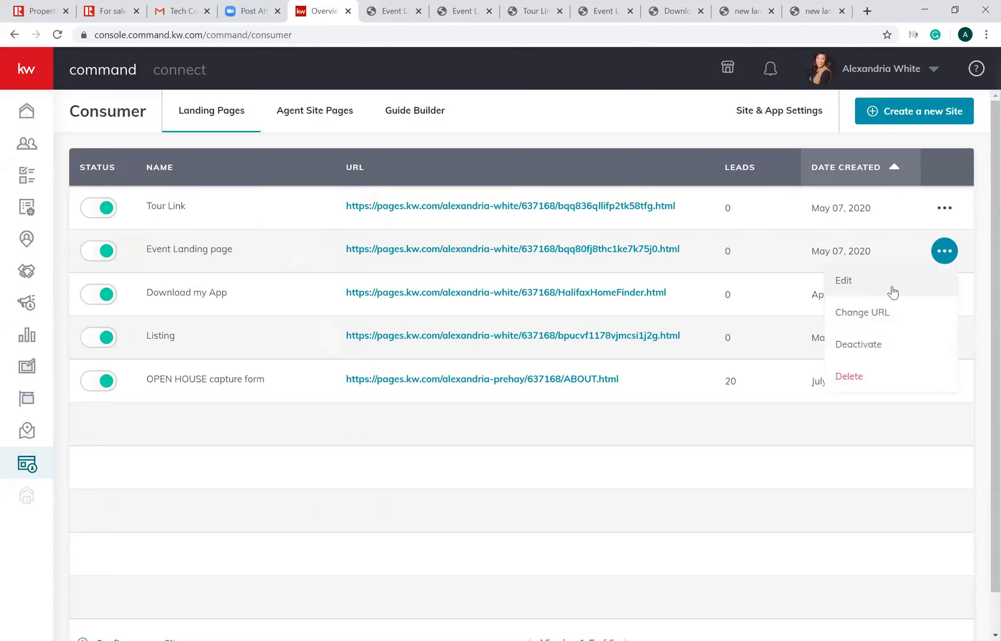
click(892, 293)
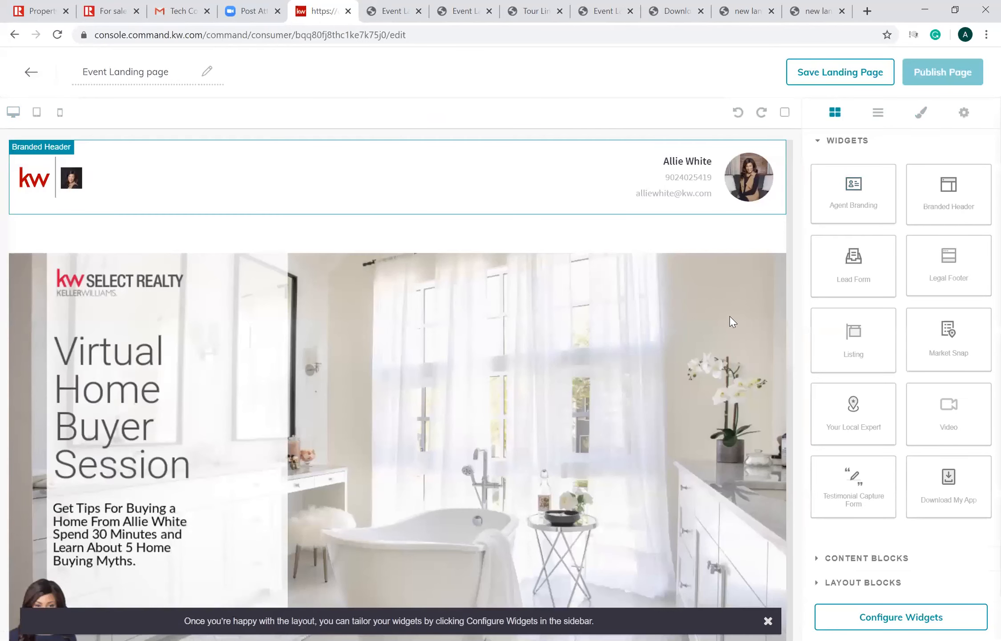
click(767, 292)
click(792, 246)
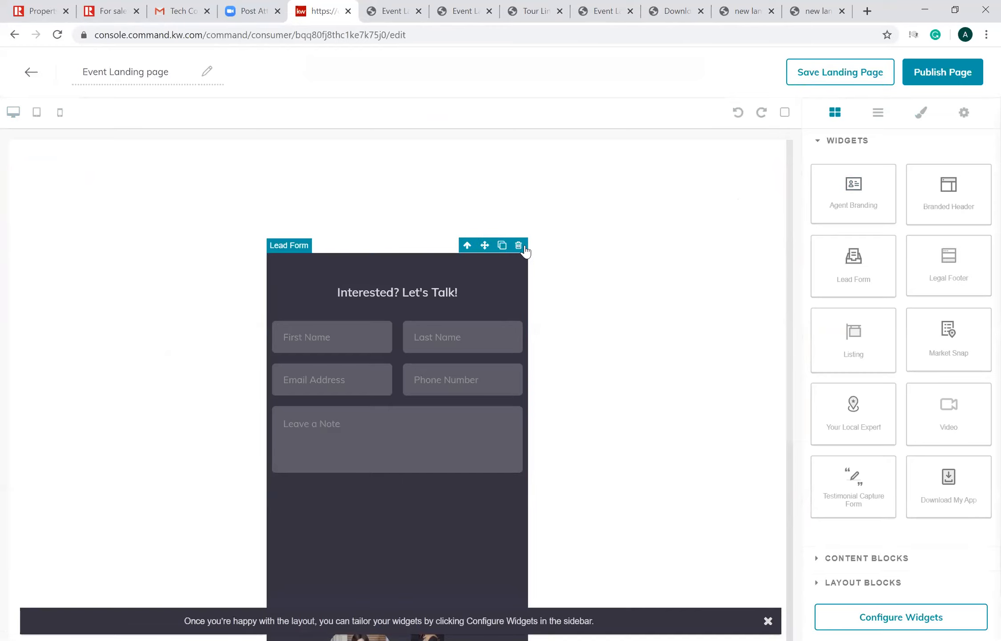
click(519, 246)
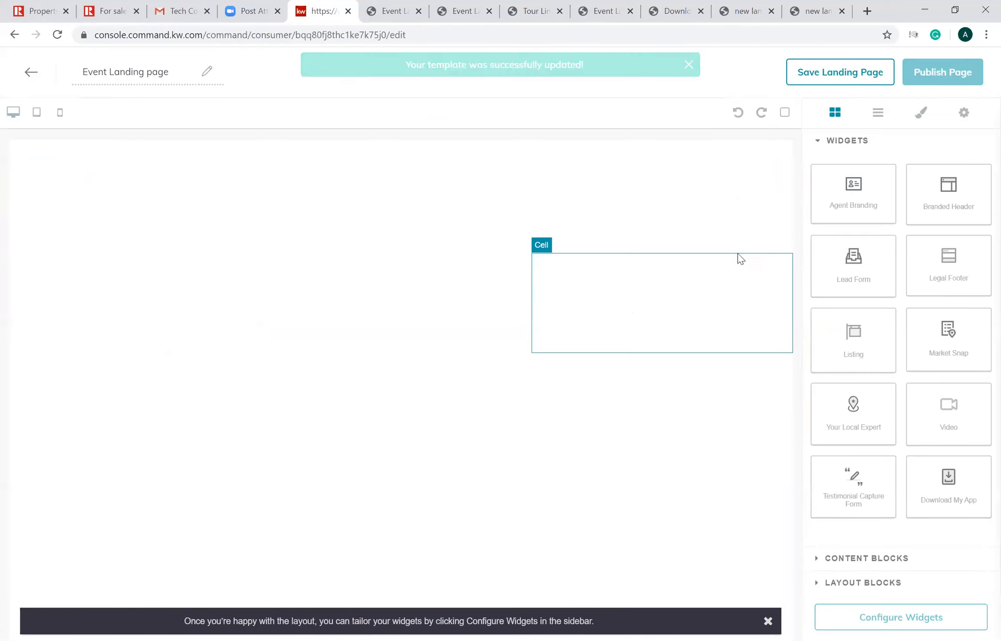
click(784, 245)
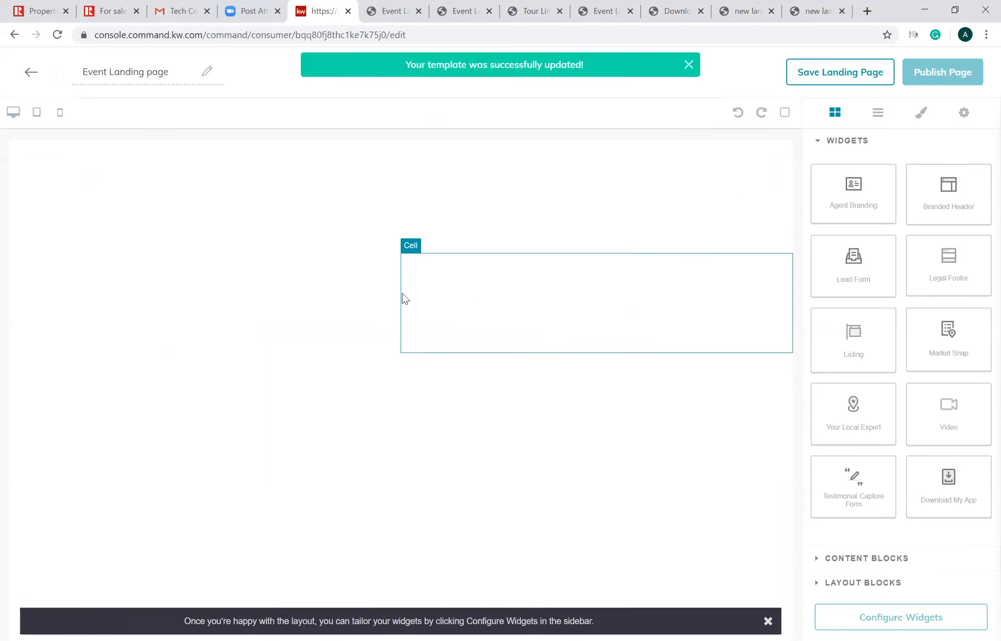
click(783, 246)
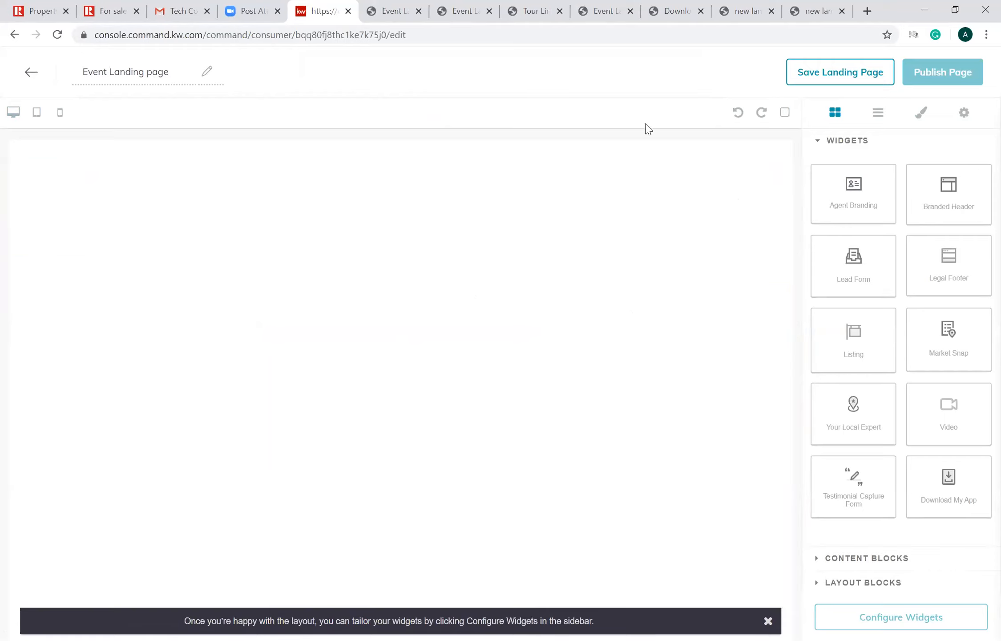
click(783, 248)
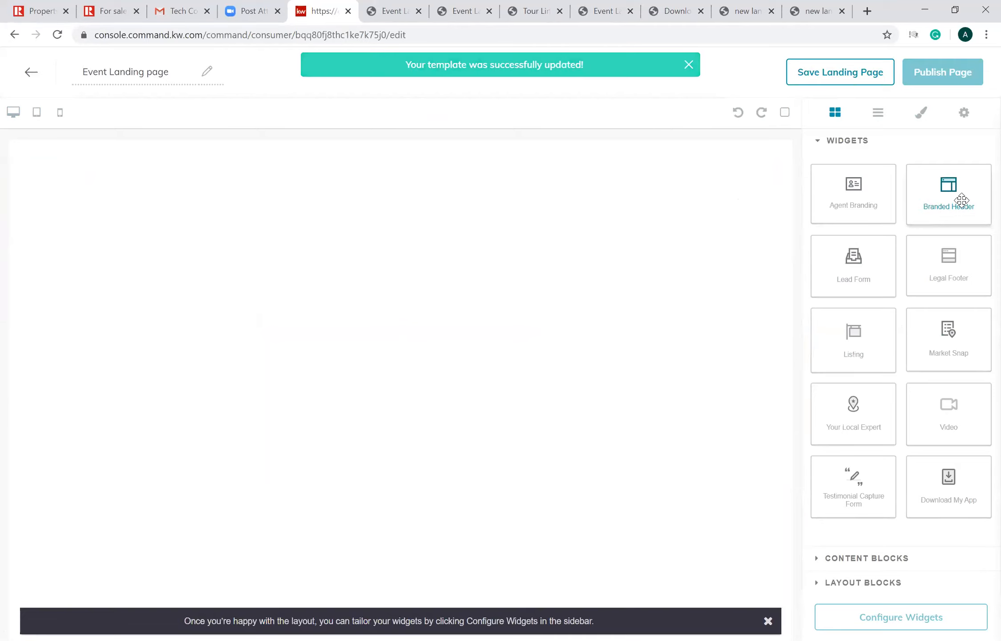
- Clear the leftover blank layout and place a Branded Header widget at the very top of the page
drag(961, 201, 608, 270)
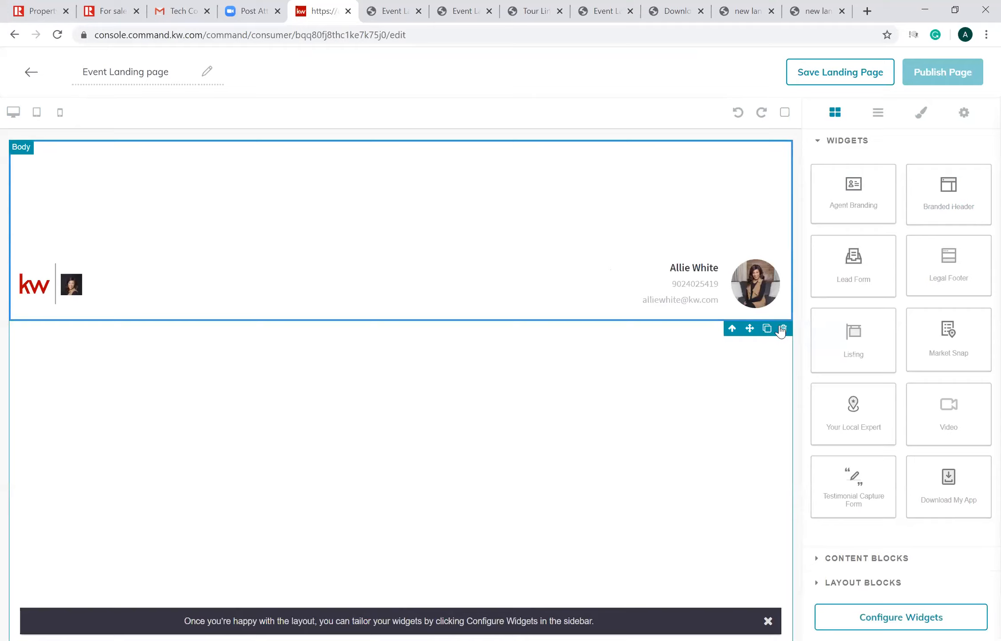
click(782, 329)
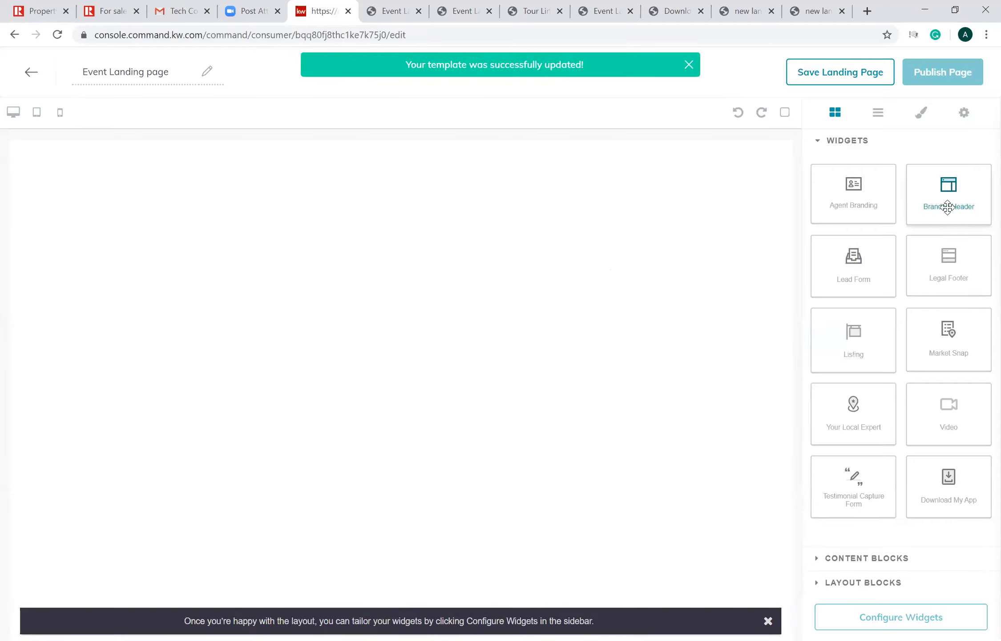
drag(949, 207, 701, 187)
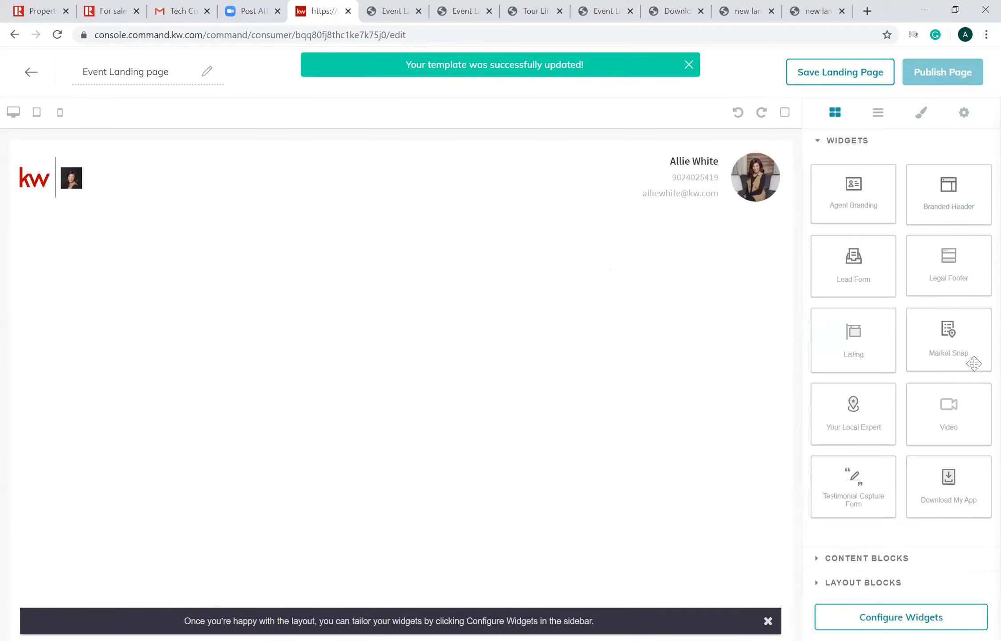
- Add an Image block directly below the header and fill it with the uploaded file 01fssanctuaryfb_1_original (2).png from Downloads
click(865, 582)
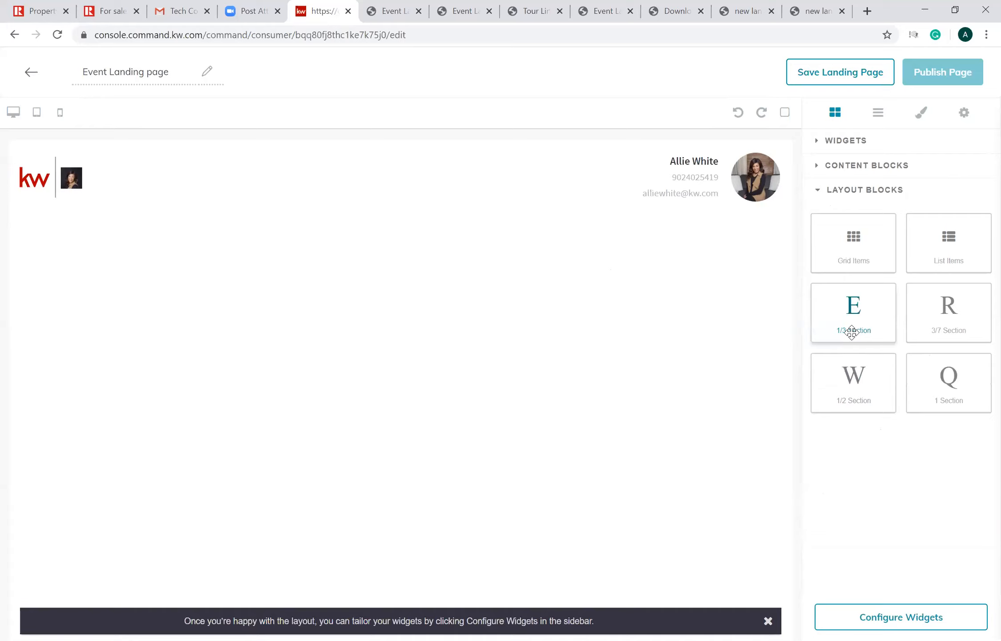
drag(852, 332, 904, 230)
click(870, 167)
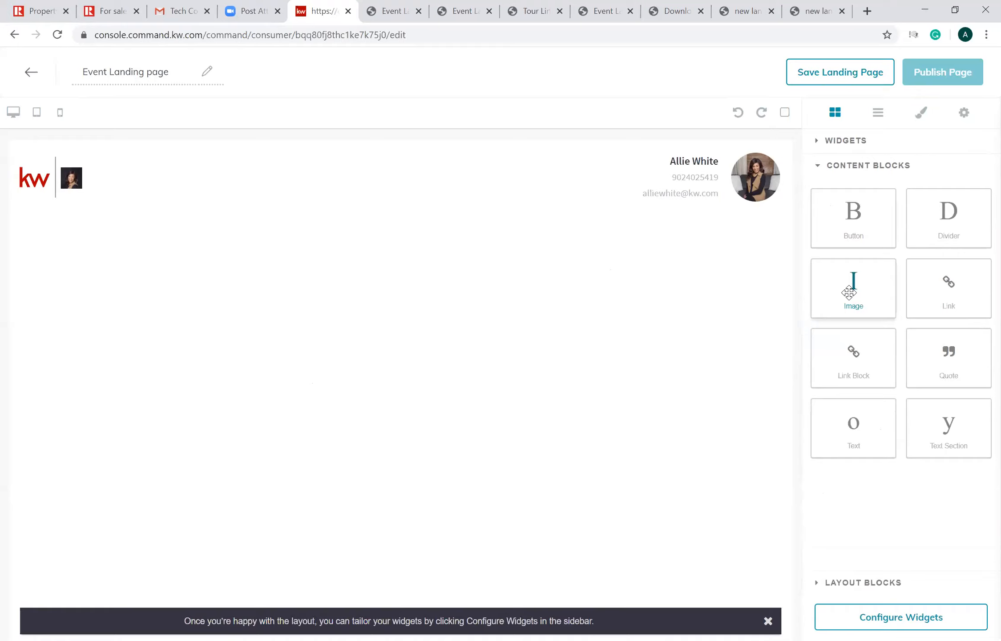
drag(441, 346, 269, 231)
click(409, 308)
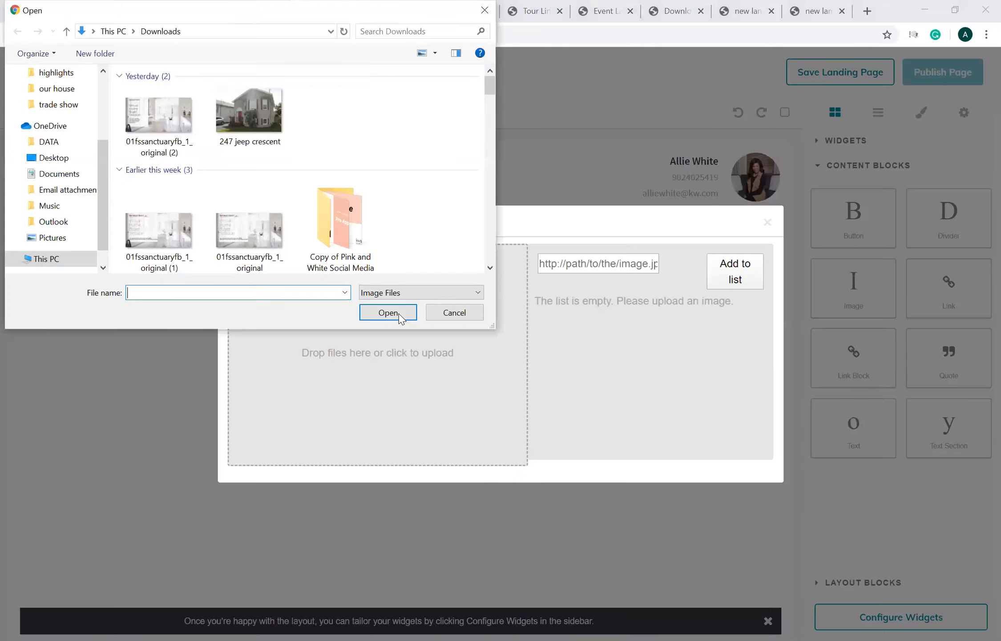
key(Return)
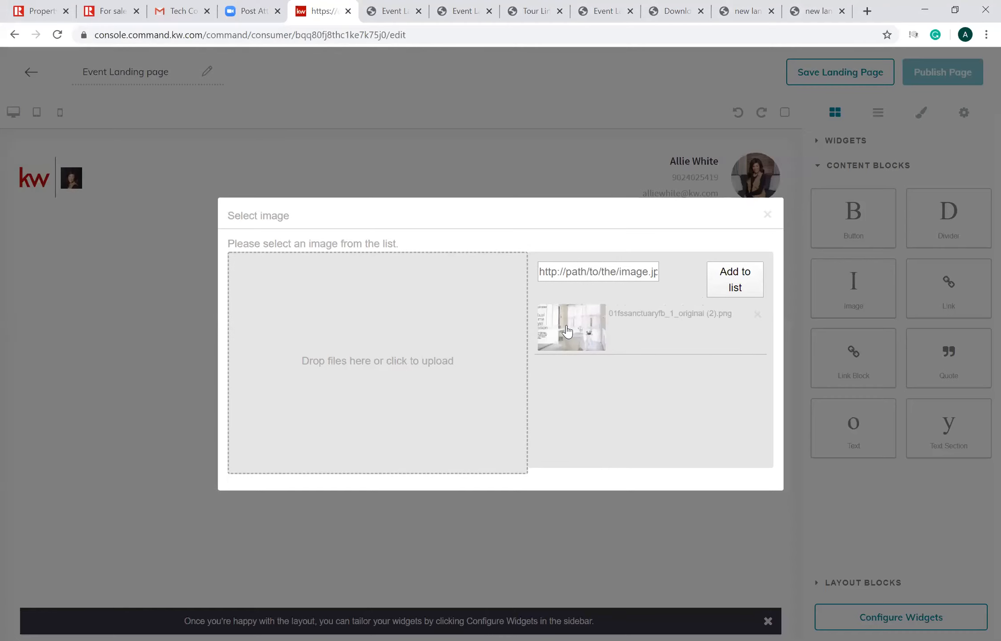
click(567, 329)
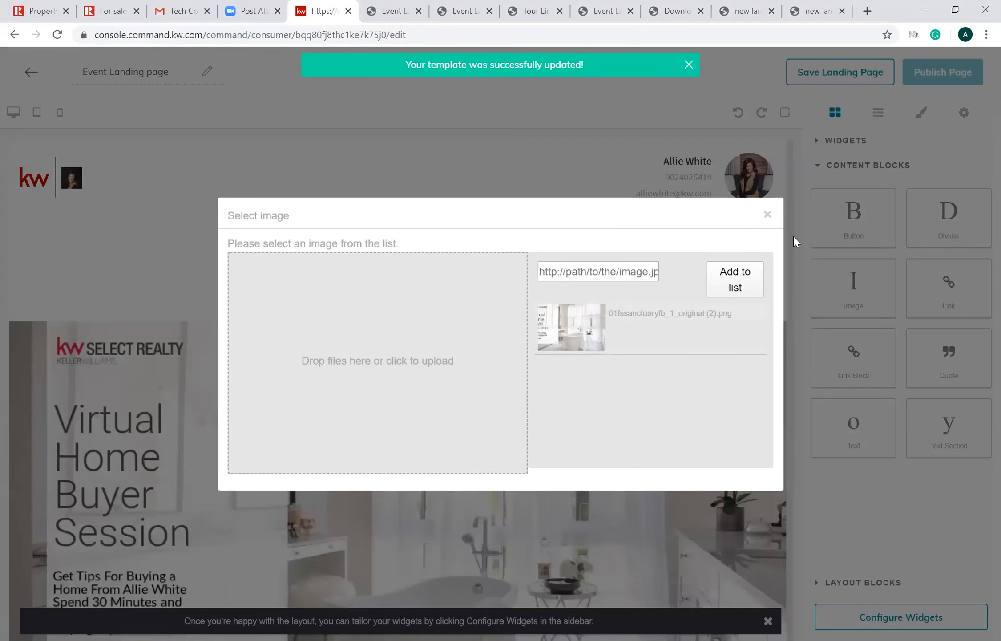
- Add a Lead Form widget and an Agent Branding widget below the image and dismiss the configuration hint
click(849, 583)
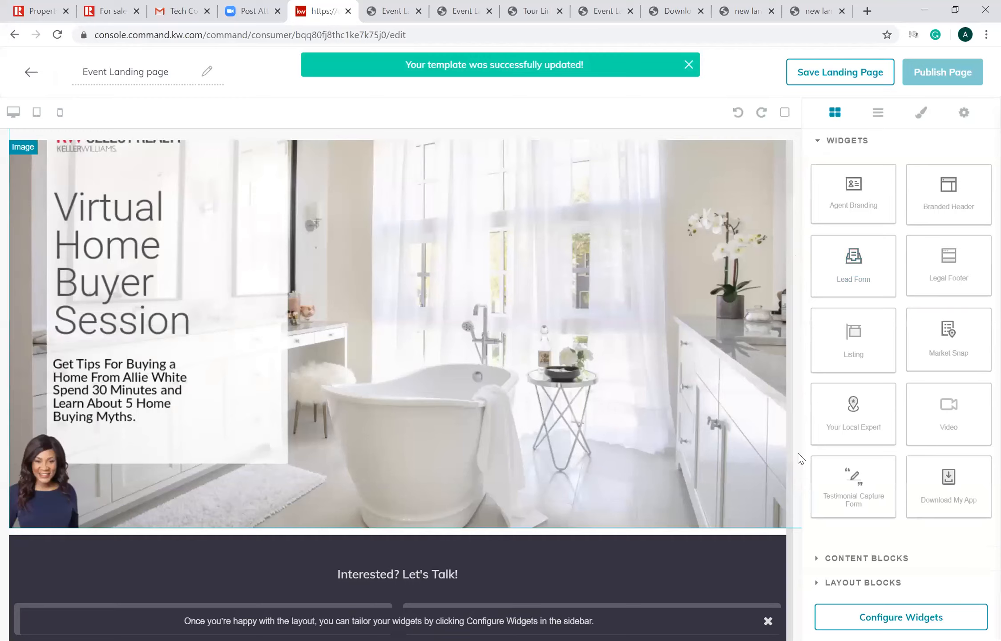
scroll(798, 453, down, 1)
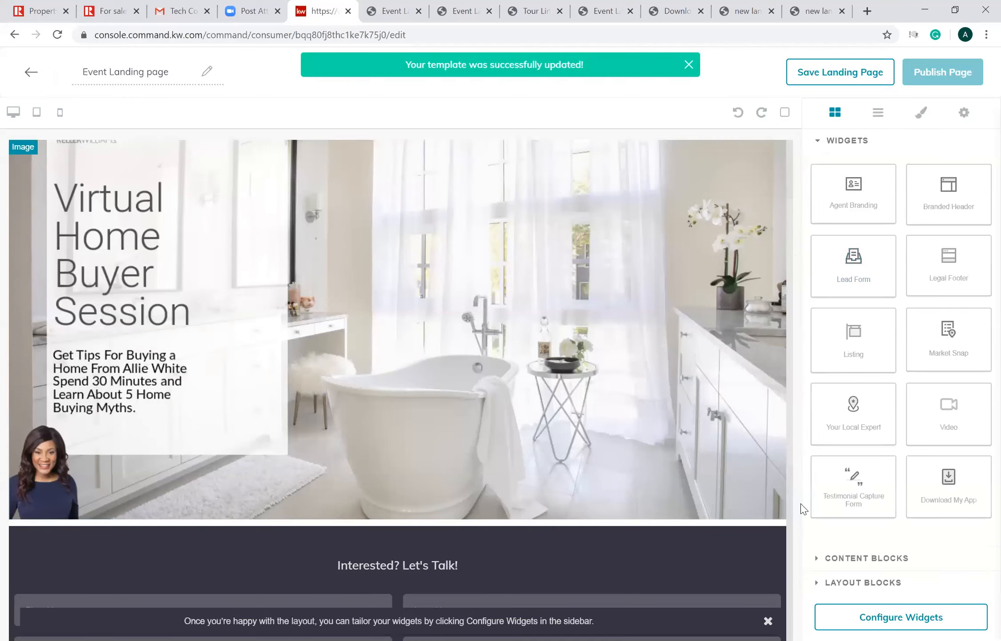
scroll(861, 195, down, 2)
click(861, 195)
click(769, 622)
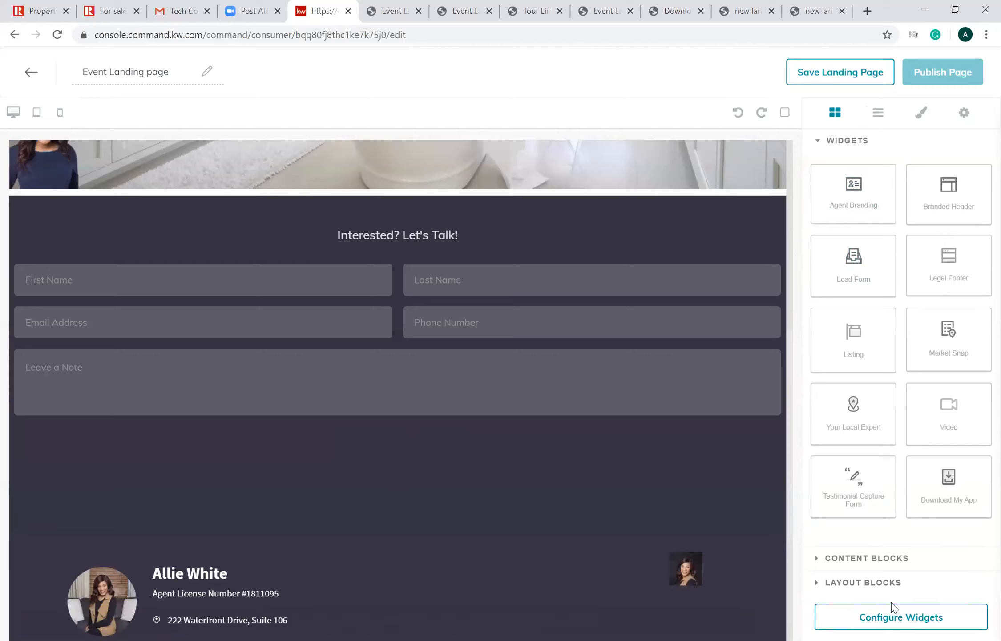
- Configure the widgets with the header text "Home" and the lead form header "Register below", applying the agent branding details as filled in
click(901, 617)
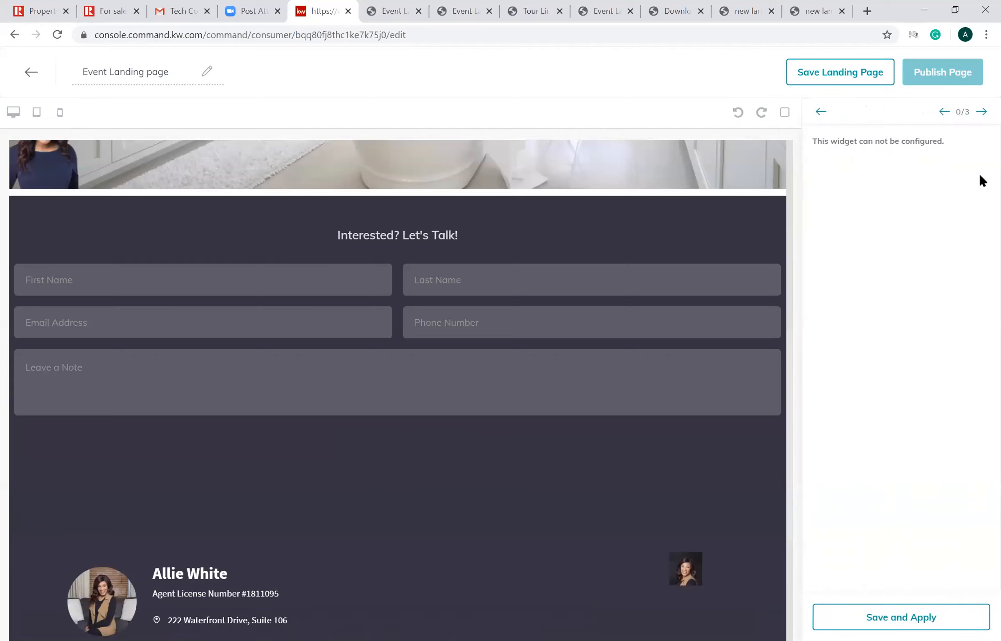
click(983, 113)
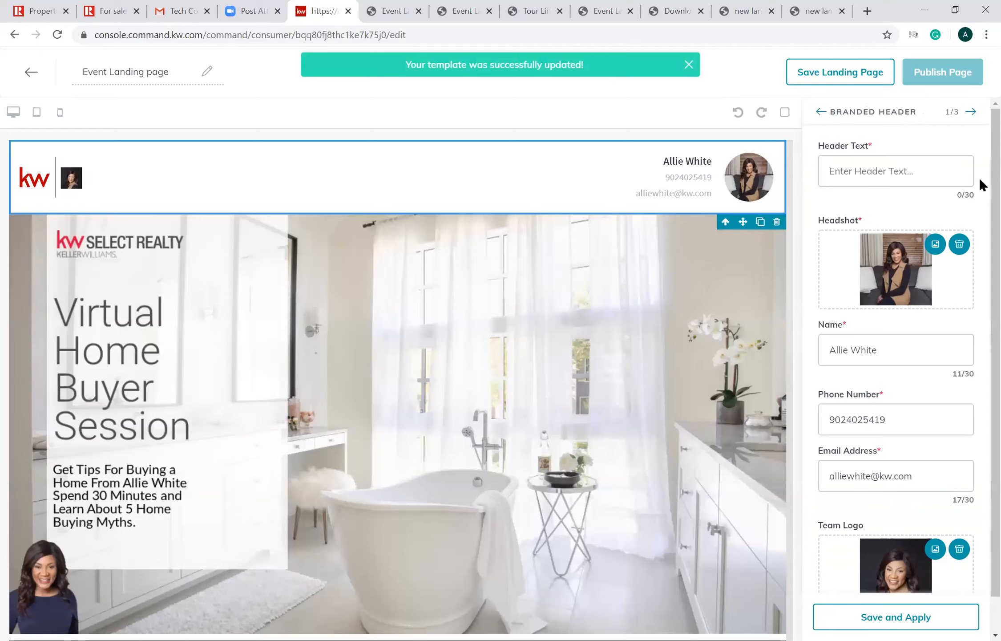
click(971, 113)
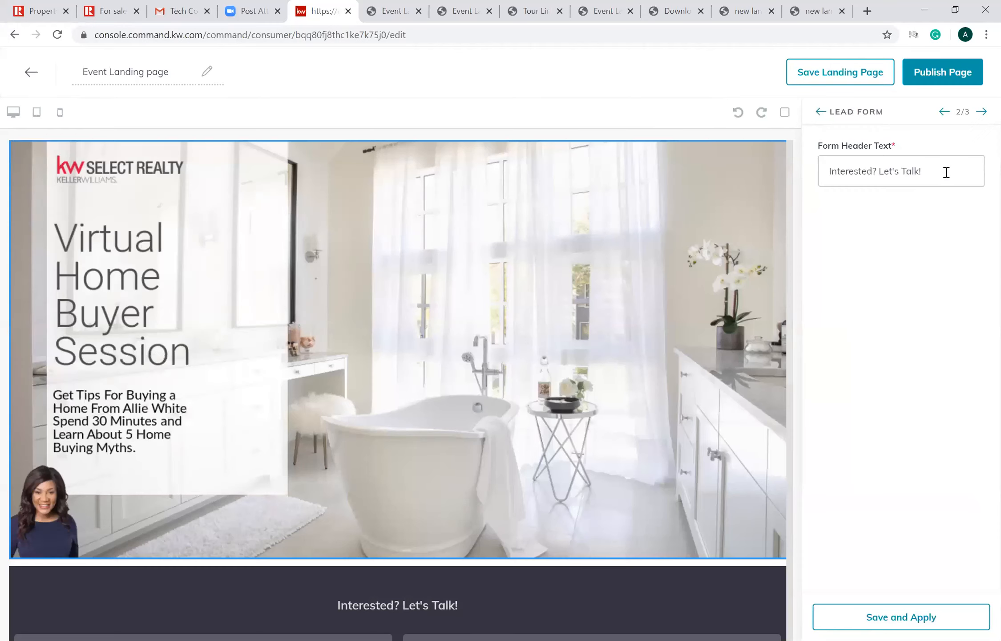
drag(947, 173, 470, 196)
text(Register)
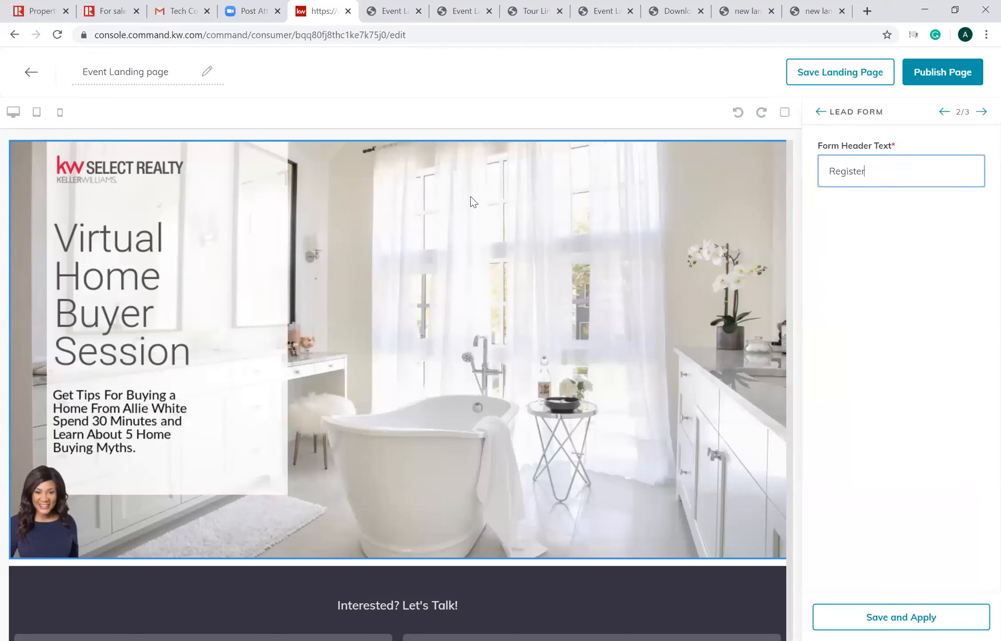
text( below)
click(853, 615)
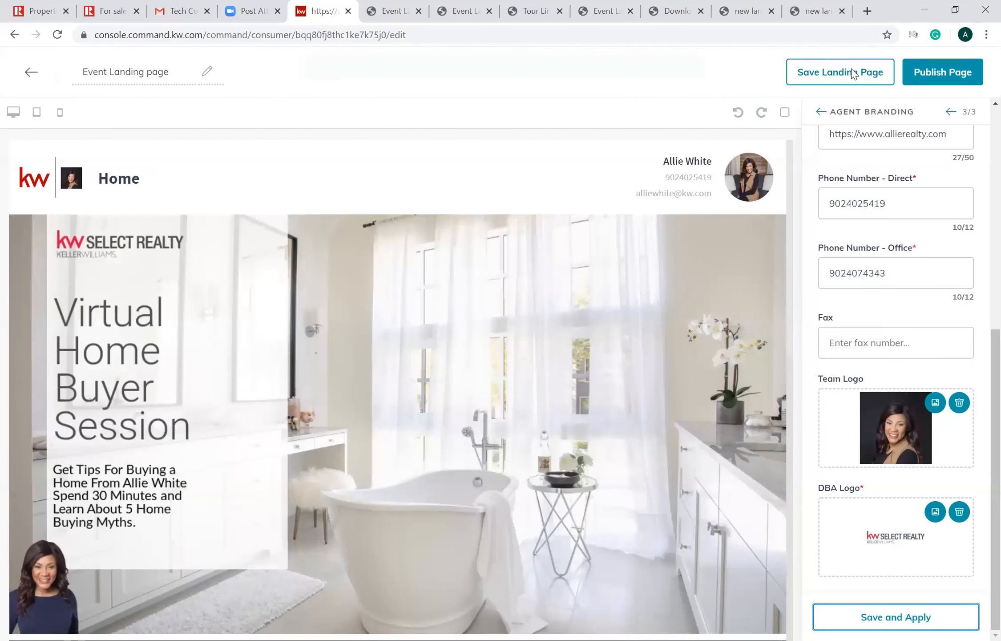
- Save the configured page, confirm updating the published version, and view its live page from the landing pages list
click(854, 74)
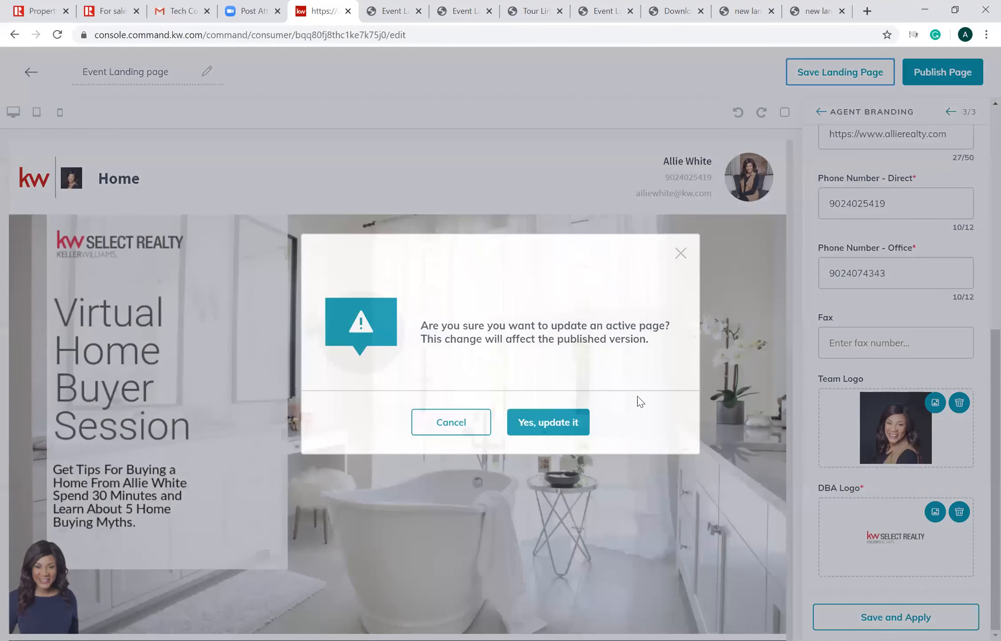
click(548, 422)
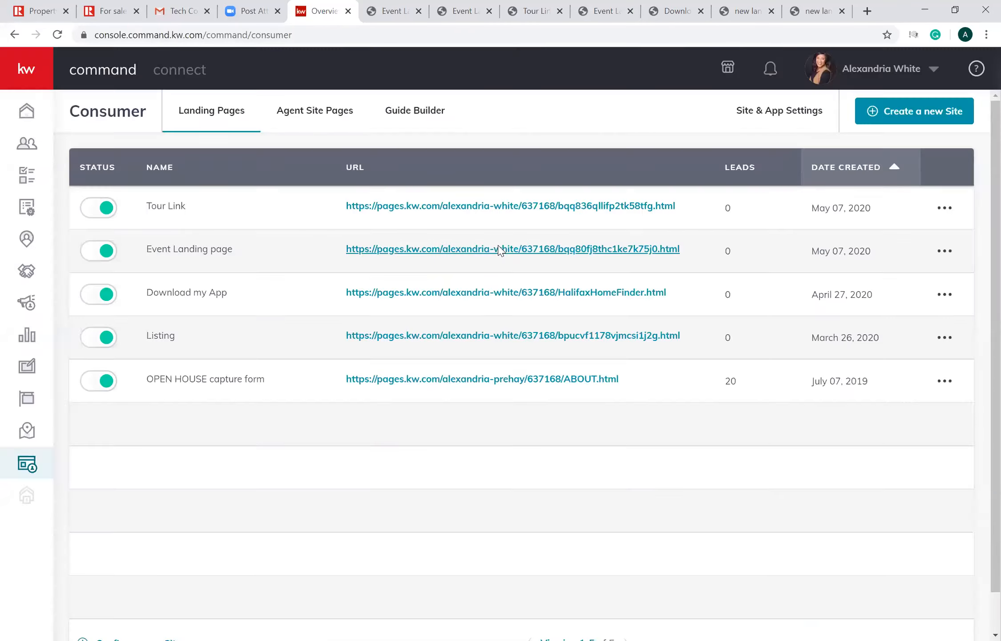
click(500, 249)
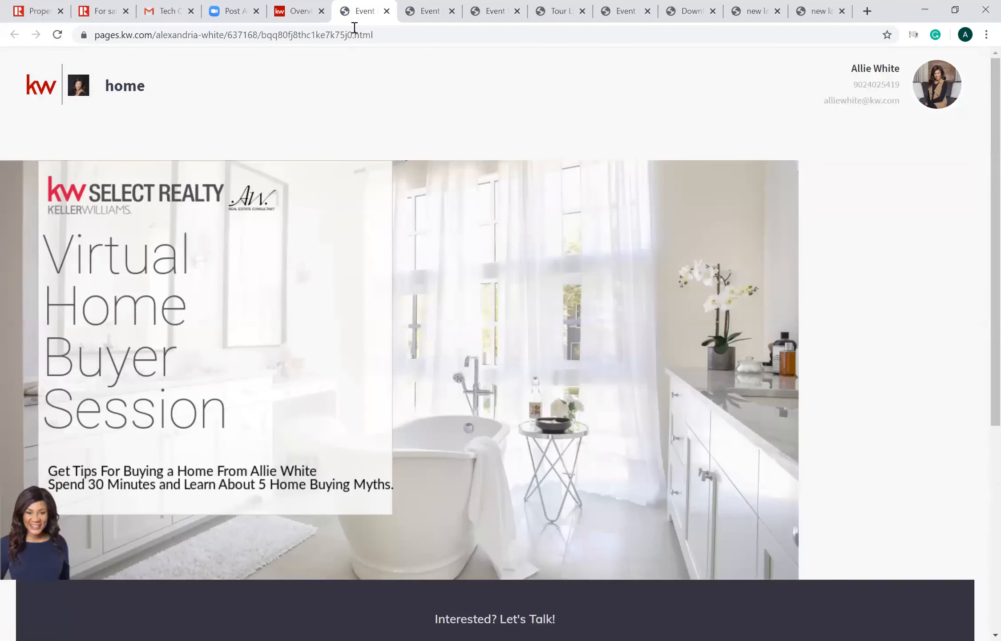
key(ctrl+w)
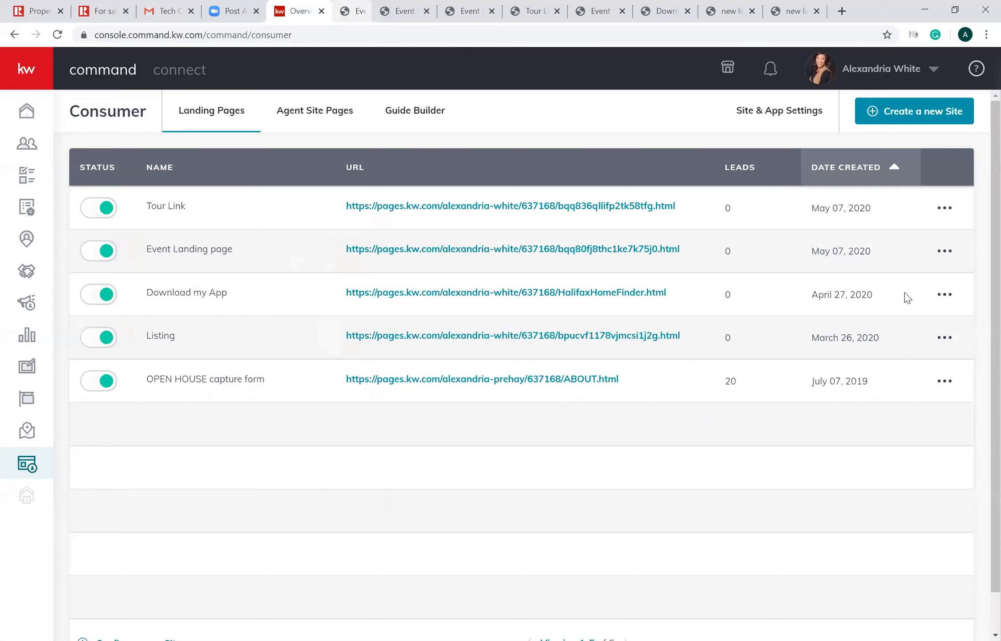
- Delete the Event Landing page from the landing pages list and confirm the deletion
click(944, 250)
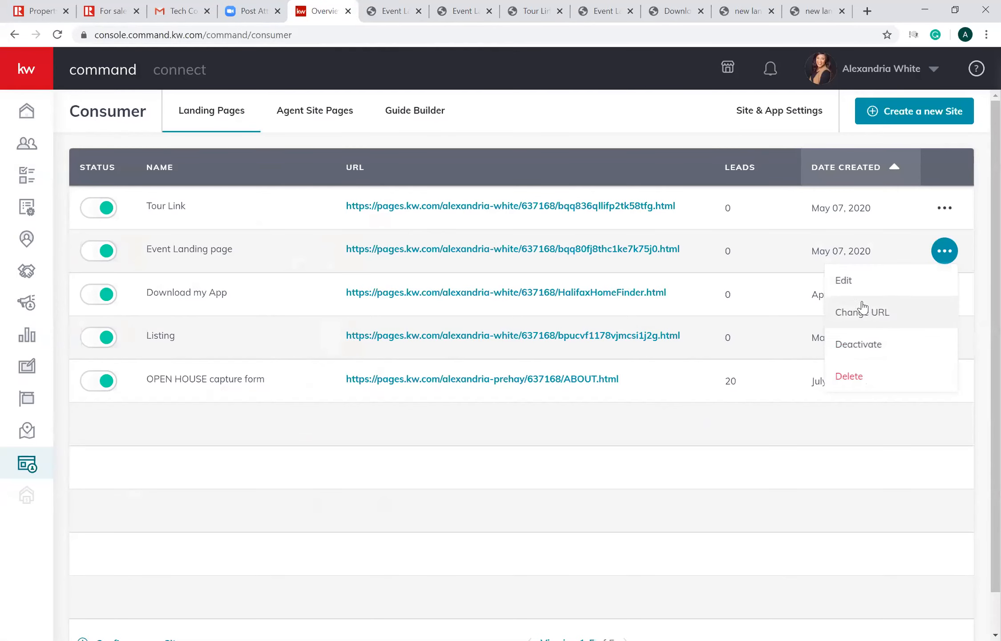
click(859, 386)
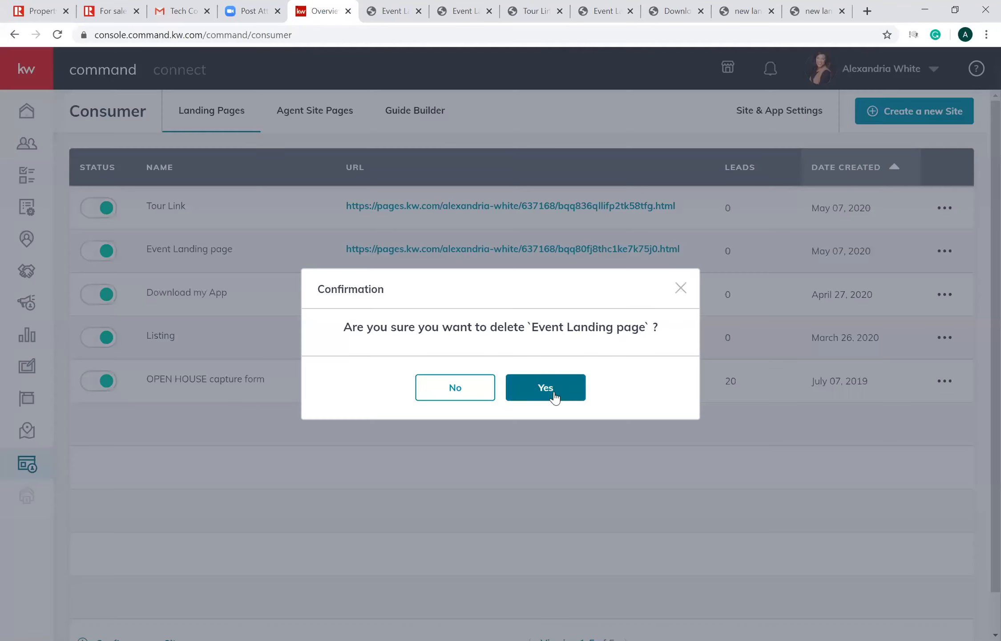
click(546, 387)
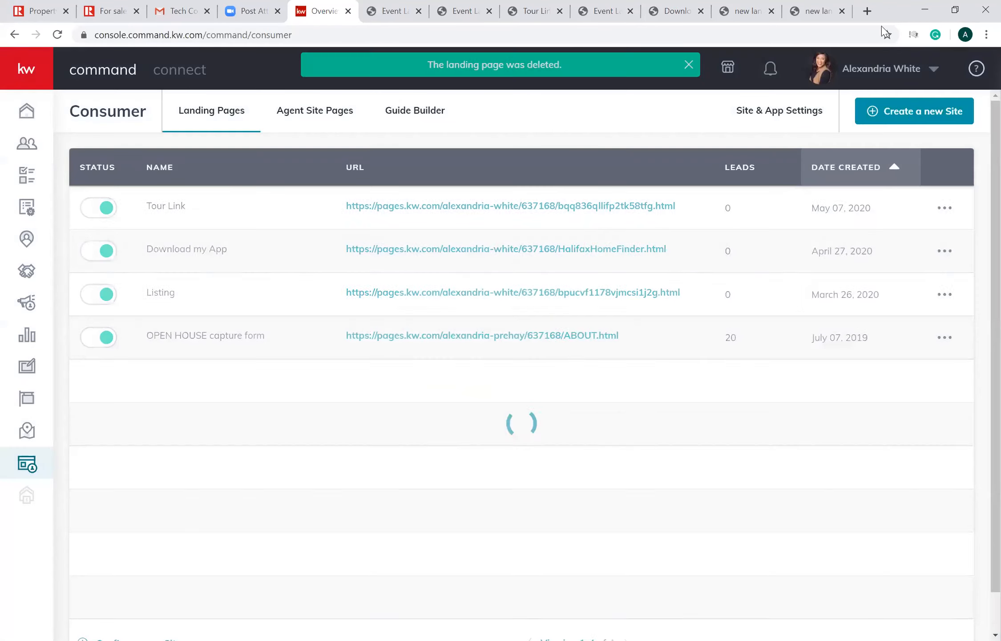
- Create a new standalone landing page and add a Branded Header widget to it
click(916, 115)
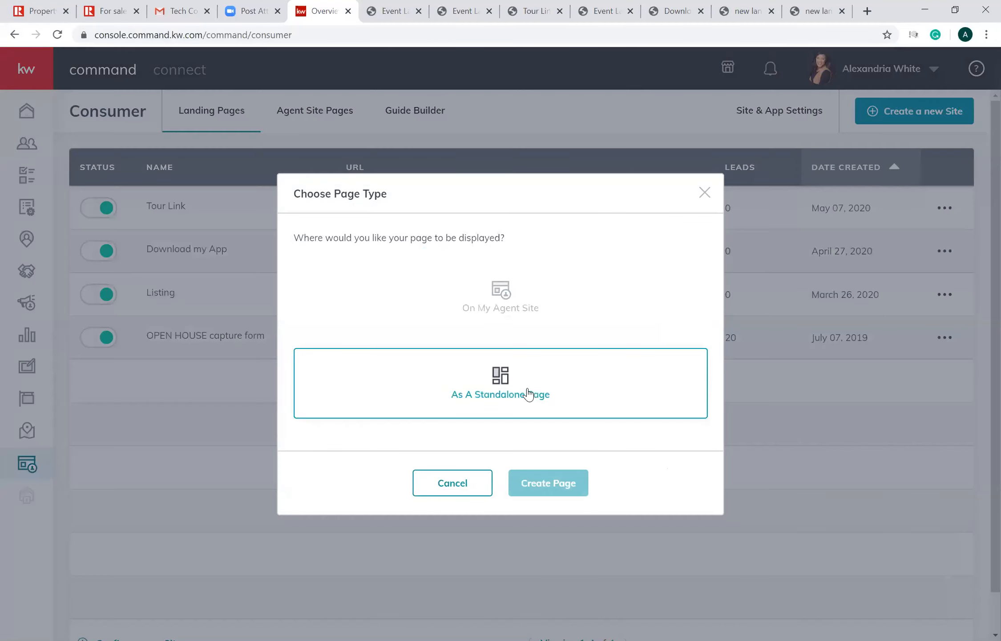
click(529, 393)
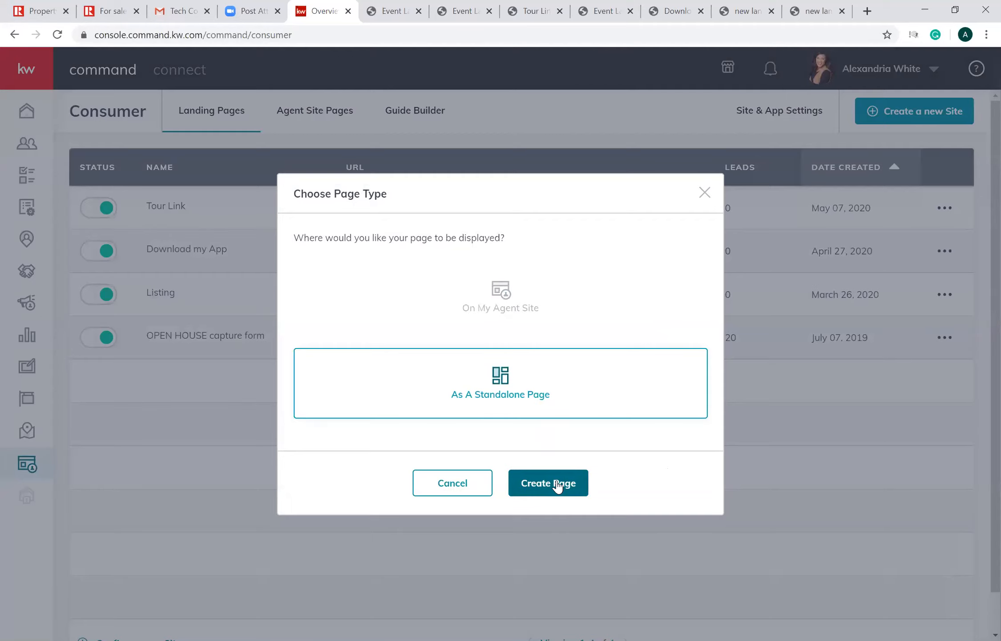
click(558, 485)
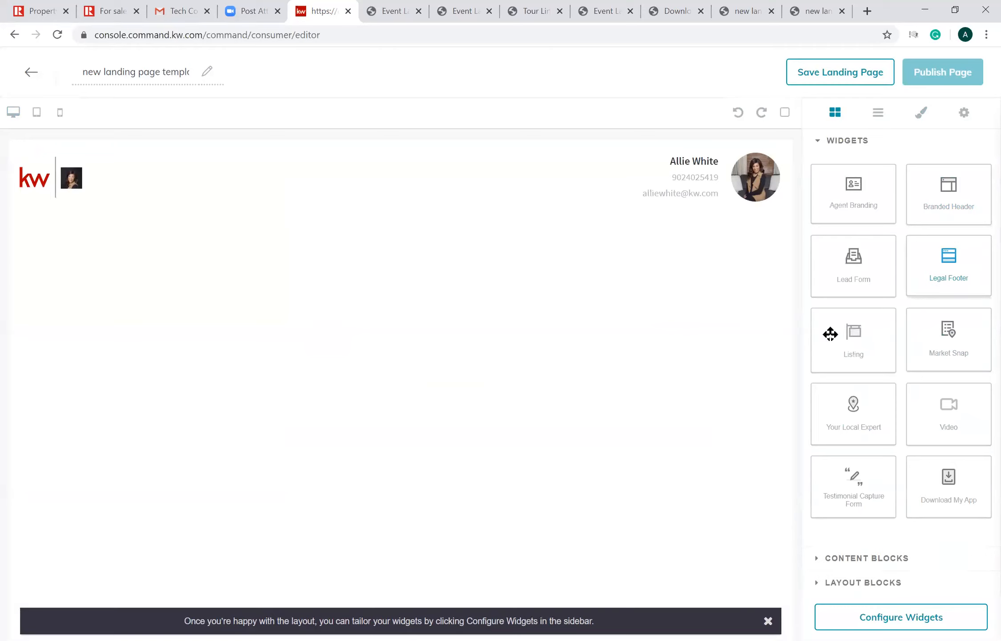
drag(855, 308, 560, 307)
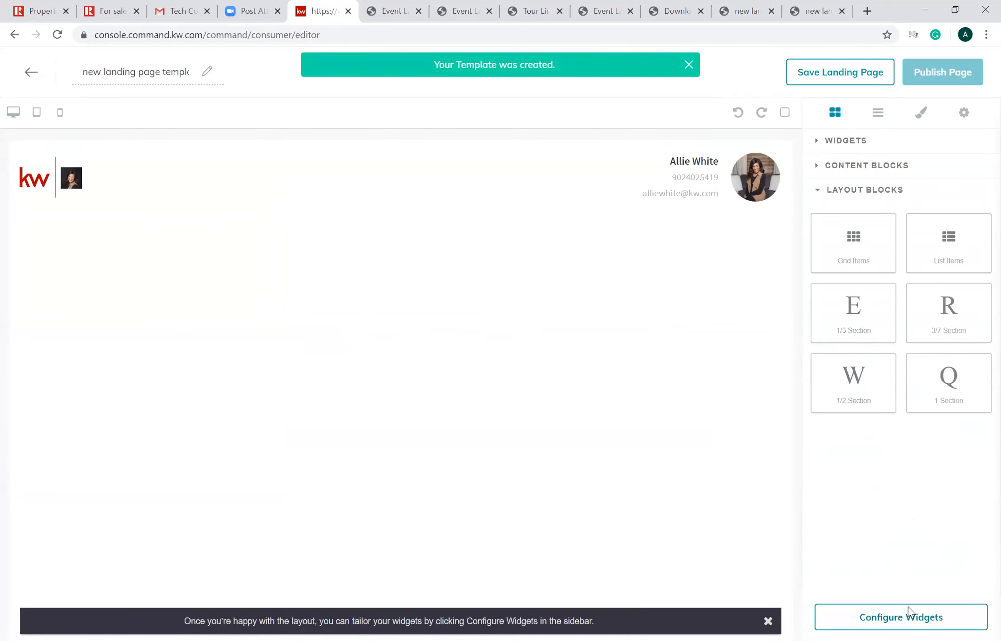
- Add an Image block below the header and fill it with the uploaded file "01fssanctuaryfb_1_original (2)" from Downloads
click(880, 168)
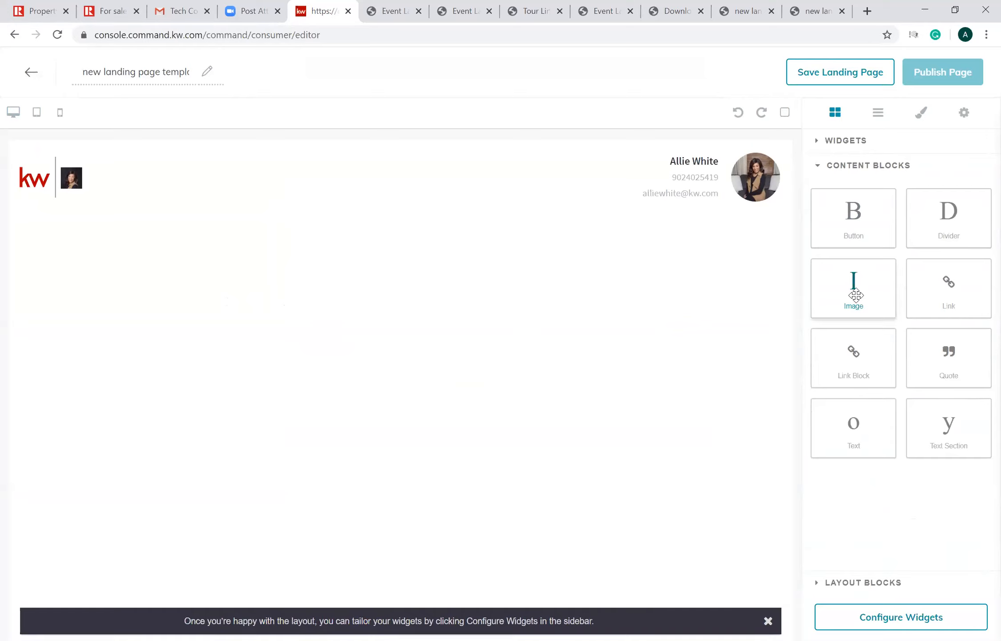
drag(855, 295, 628, 393)
click(405, 350)
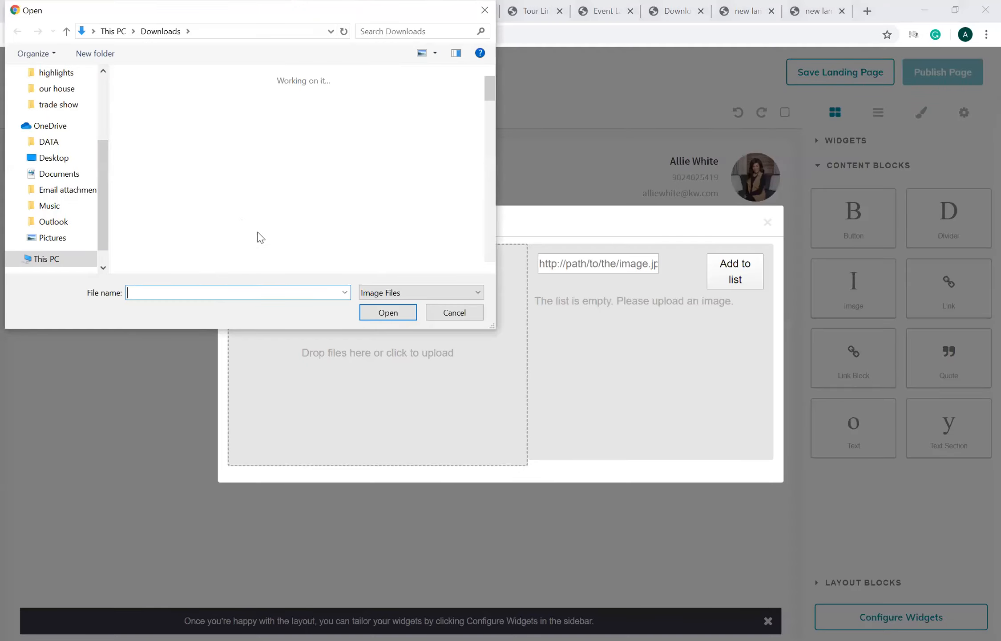
click(163, 125)
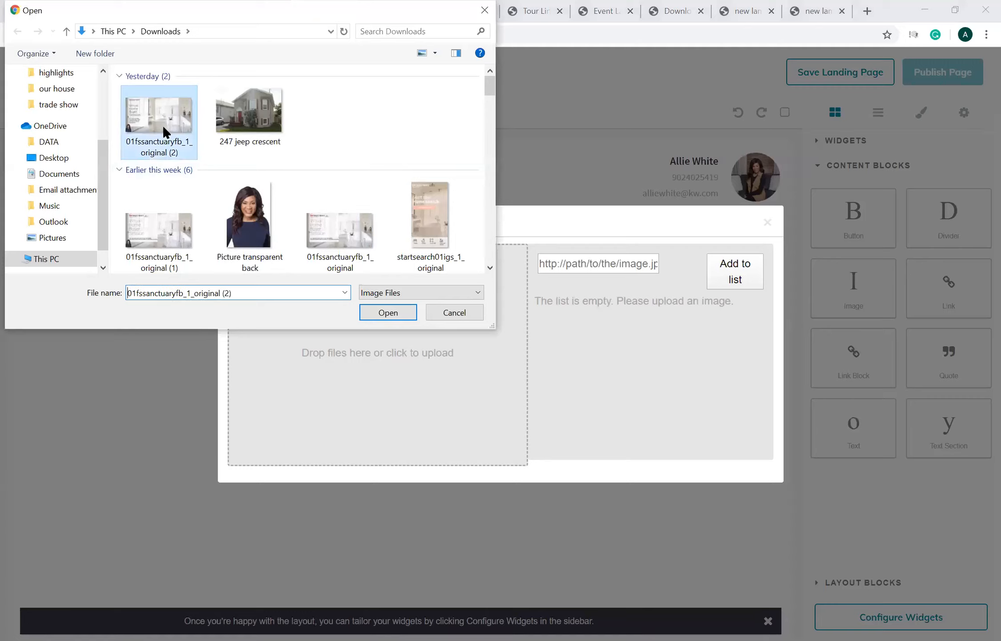
click(392, 314)
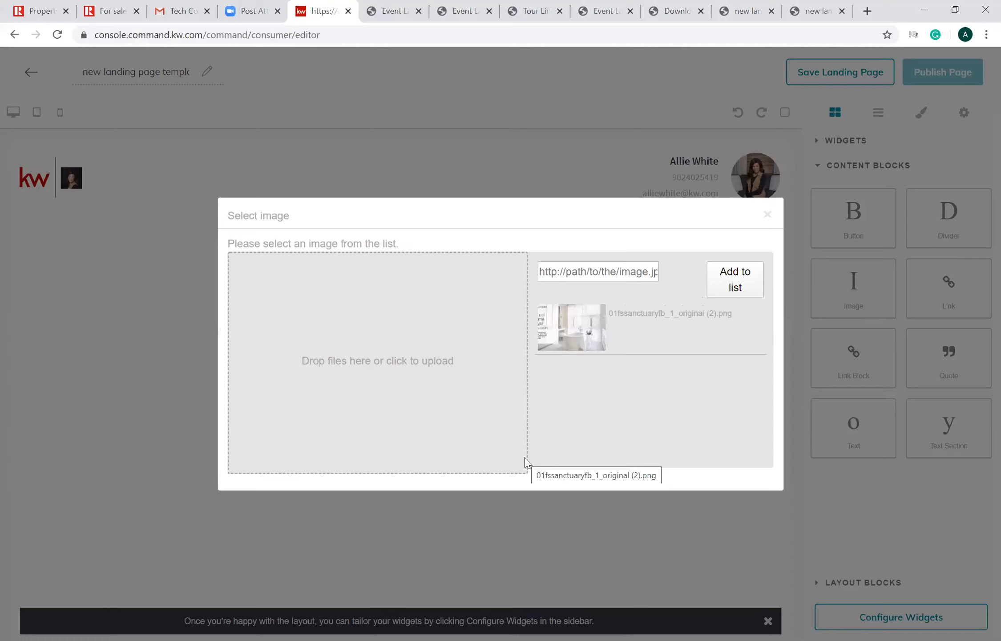
click(578, 325)
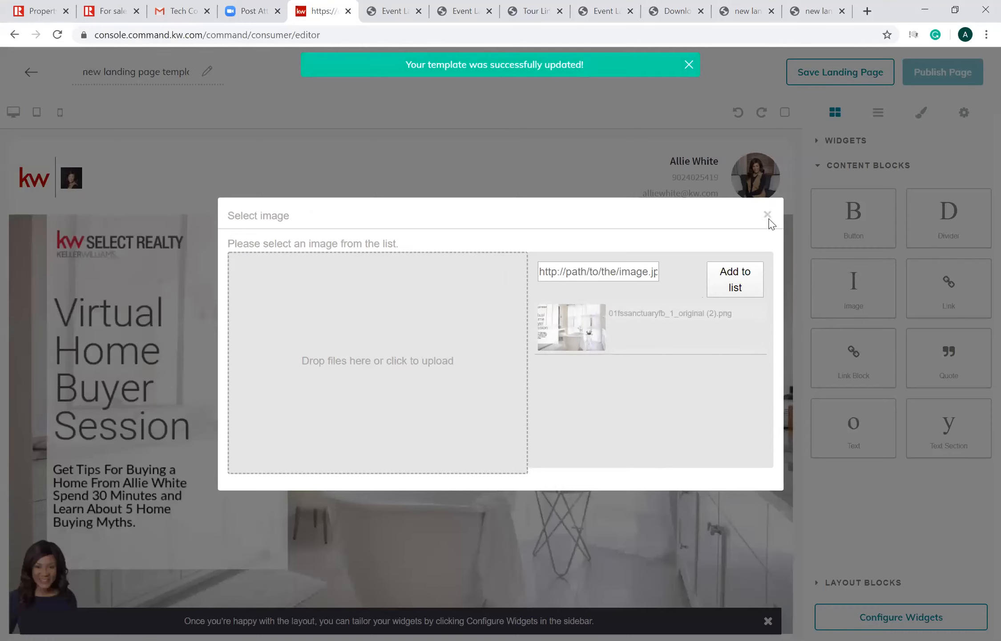
click(911, 495)
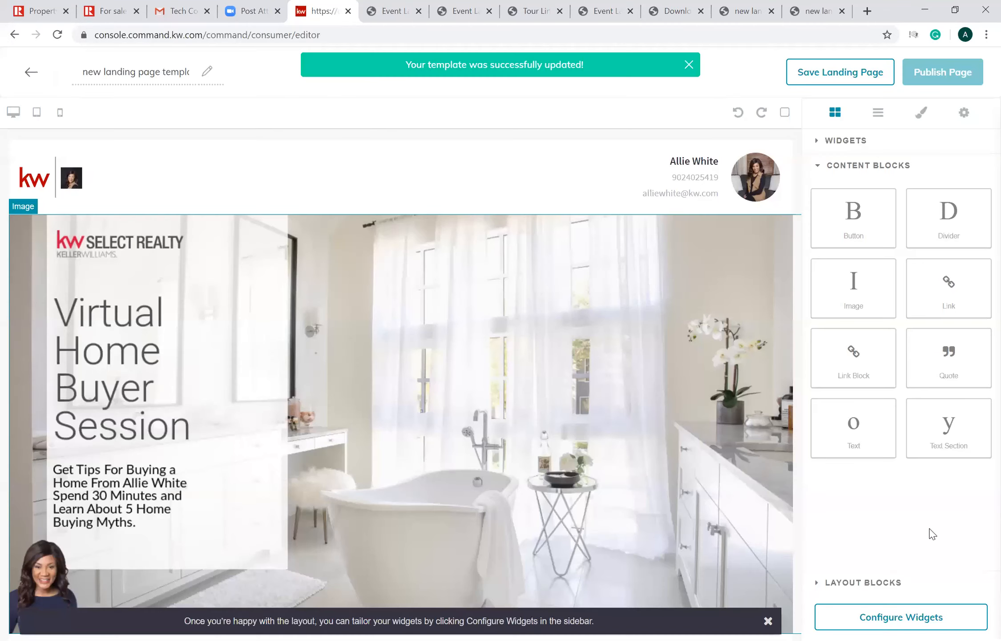
- Add a Lead Form widget and an Agent Branding widget below the image and dismiss the configuration hint
click(848, 141)
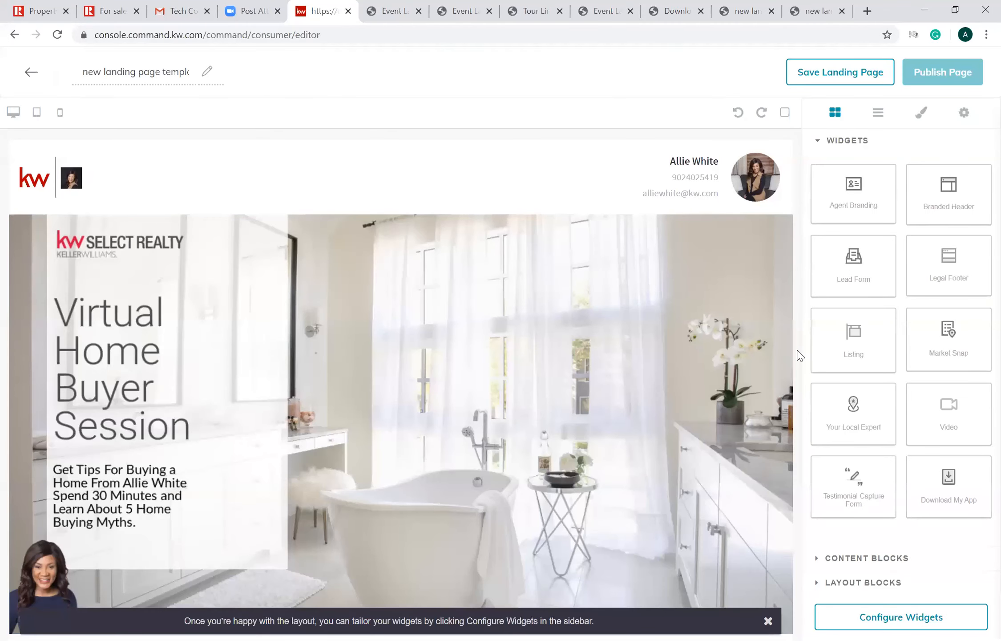
drag(850, 279, 547, 606)
click(768, 621)
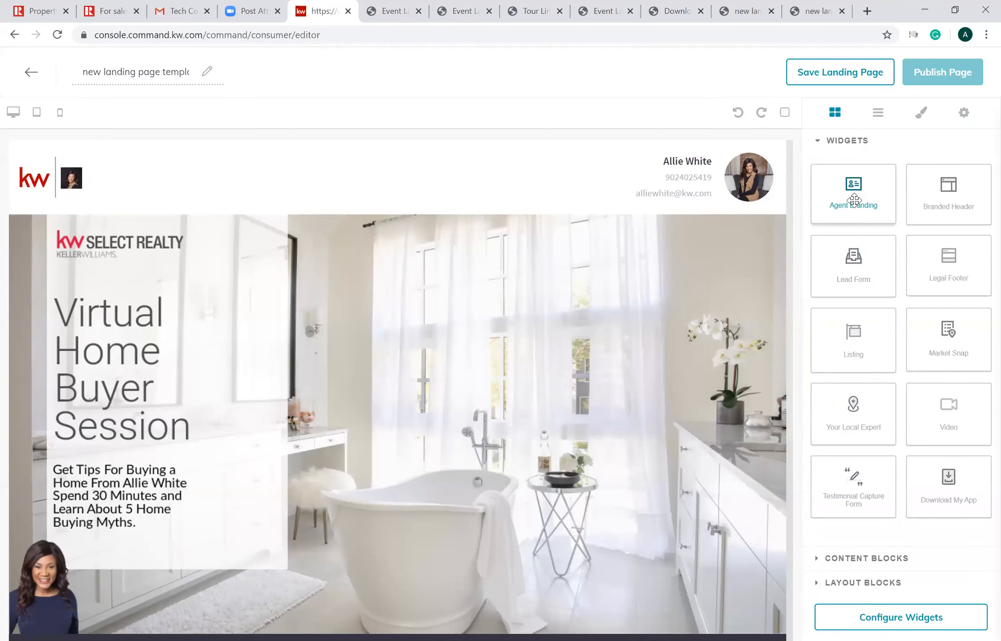
scroll(567, 621, down, 5)
- Configure the Branded Header widget with the header text "Seminar" and apply it
click(895, 618)
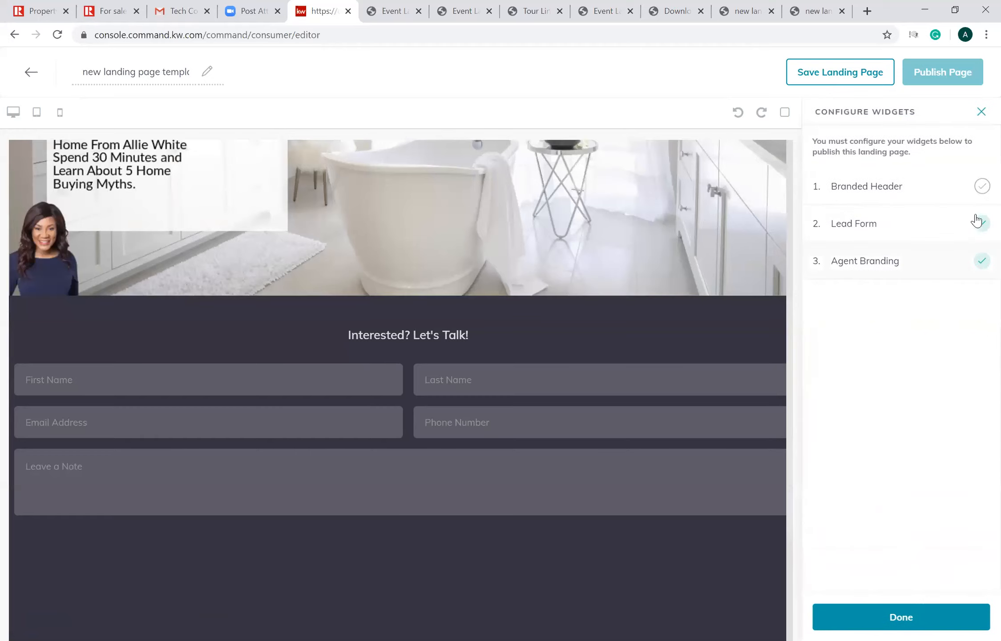
click(981, 187)
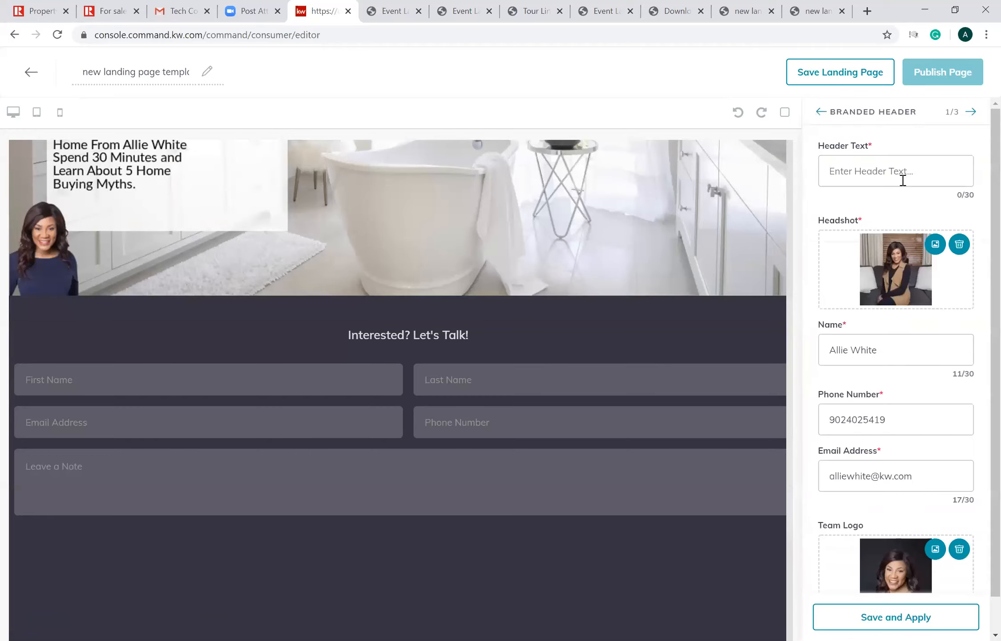
click(904, 180)
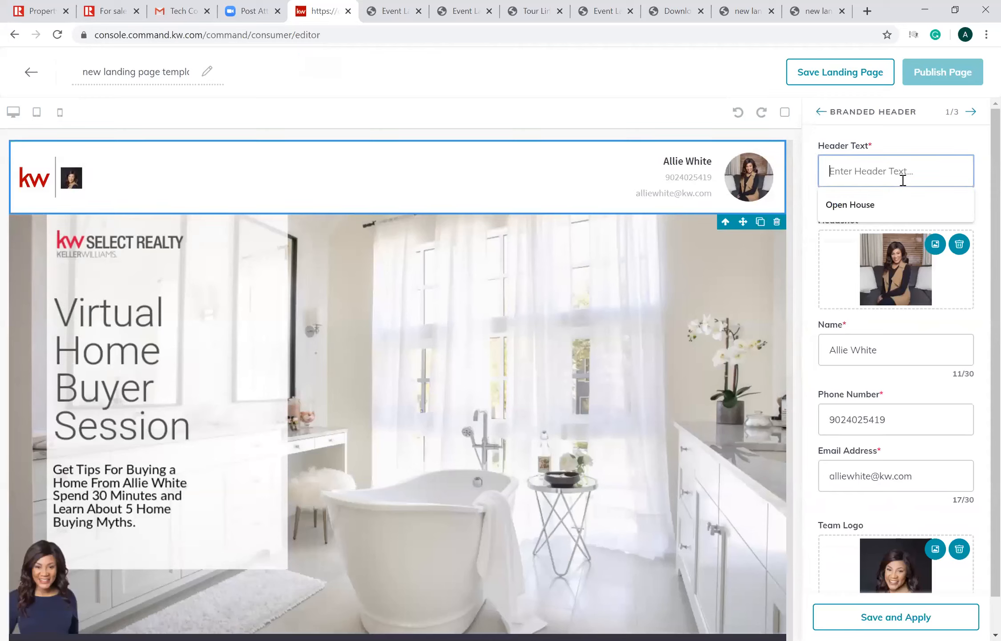
text(Seminar)
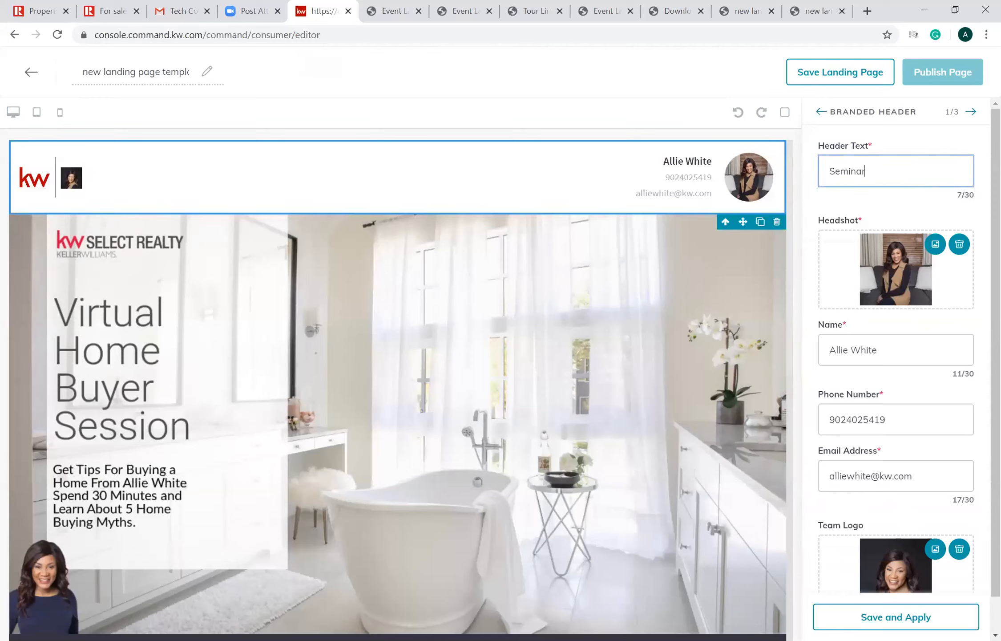
click(890, 616)
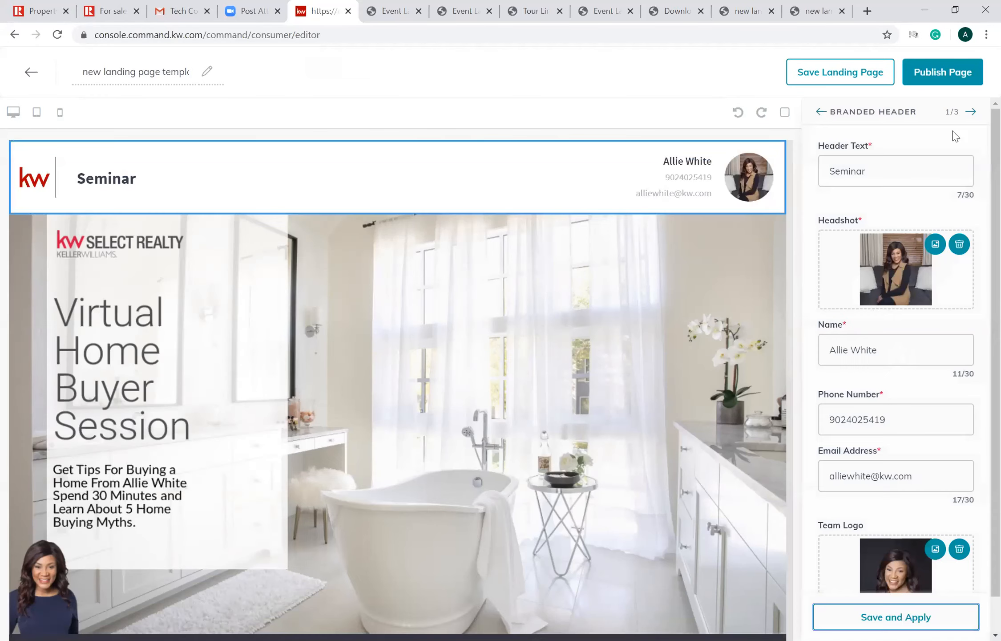
- Set the Lead Form widget's header text to "Register below" and apply it
click(971, 112)
drag(934, 171, 600, 206)
text(Regis)
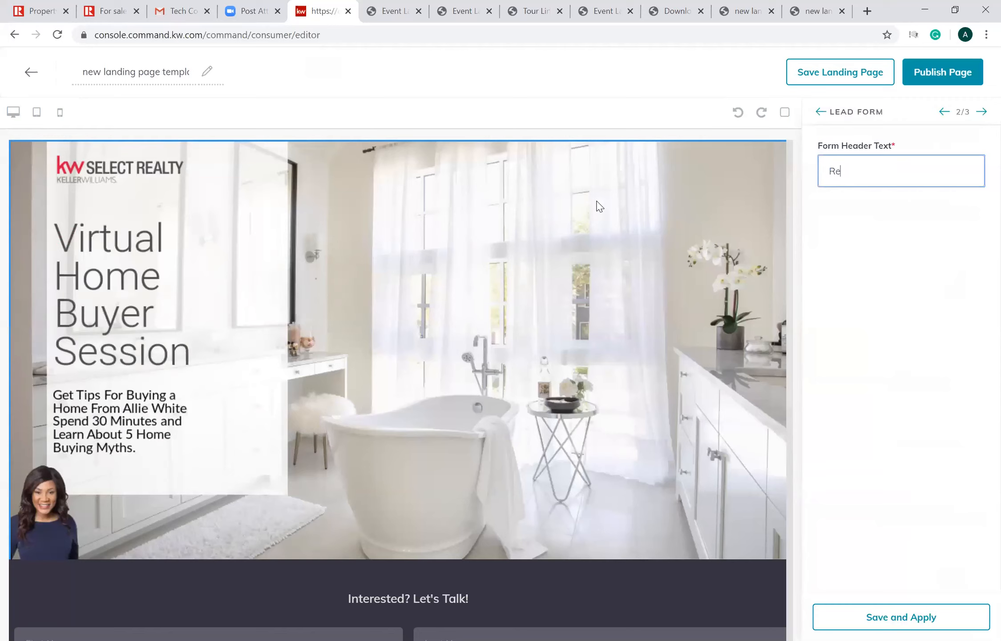
text(ter below)
click(860, 616)
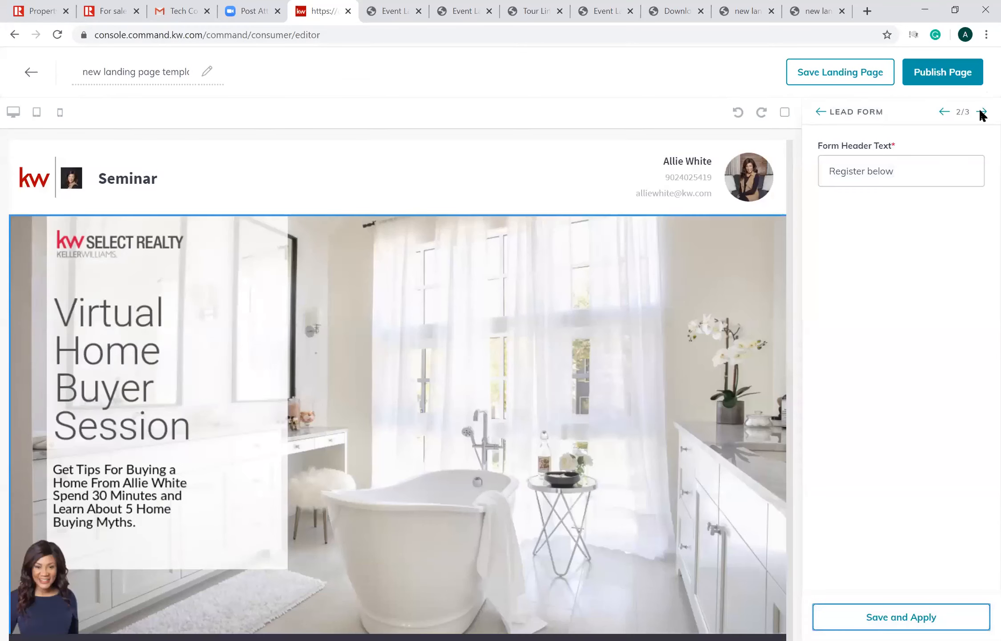
- Apply the Agent Branding widget's details as filled in and save the landing page as a draft
click(982, 111)
scroll(980, 420, down, 6)
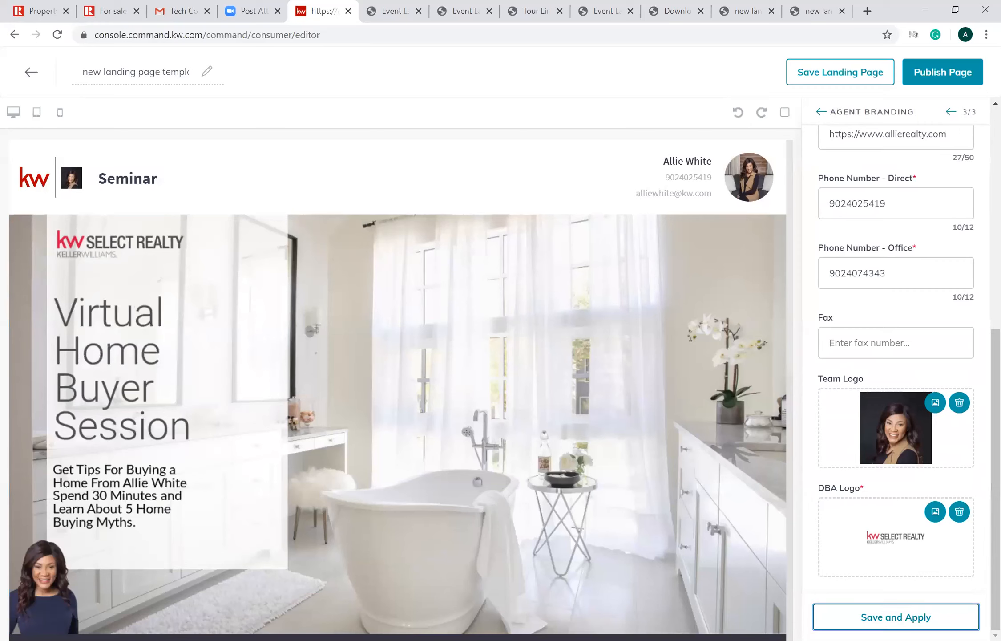
click(885, 617)
click(865, 73)
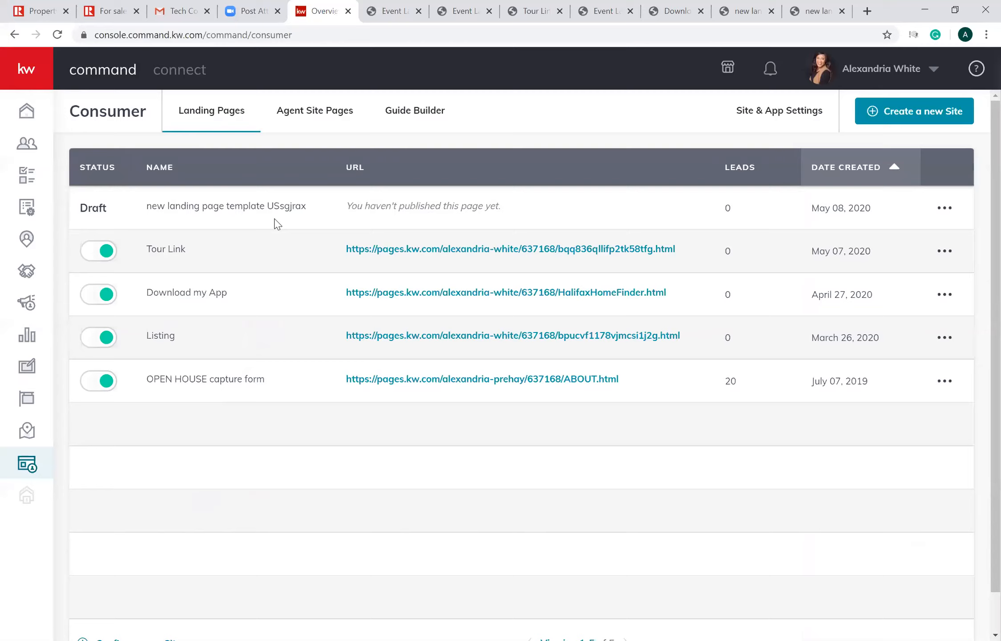
- Open the draft landing page for editing, publish it and confirm the publication
click(944, 211)
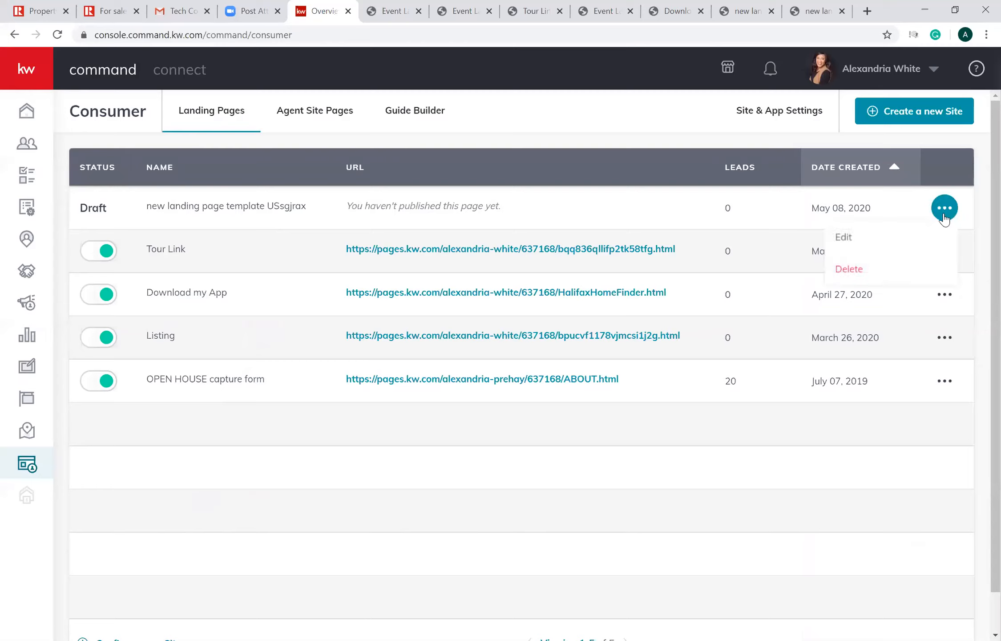
click(890, 239)
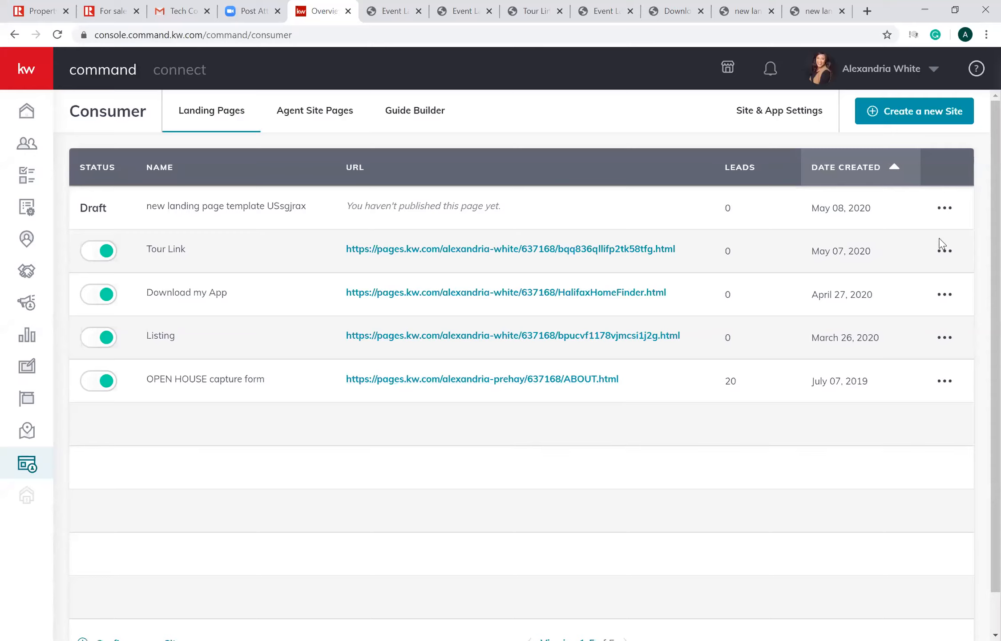
click(947, 217)
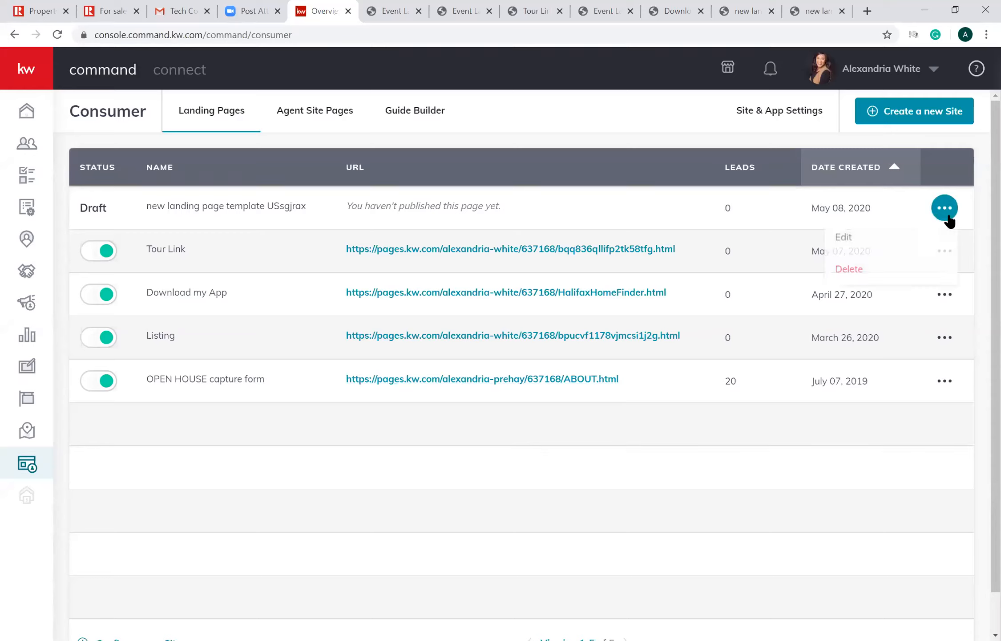
click(909, 234)
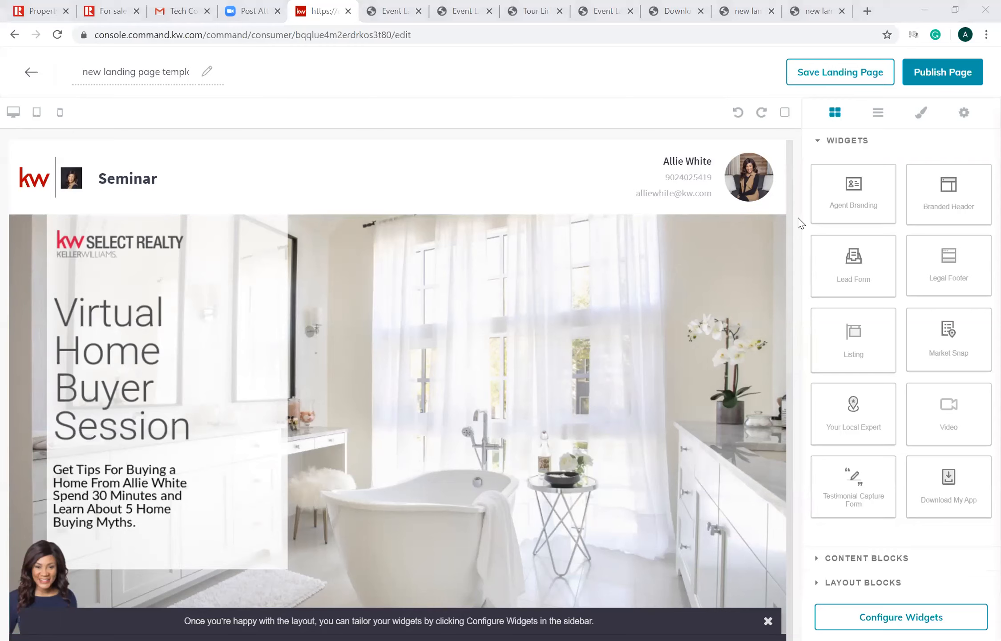
drag(790, 201, 791, 103)
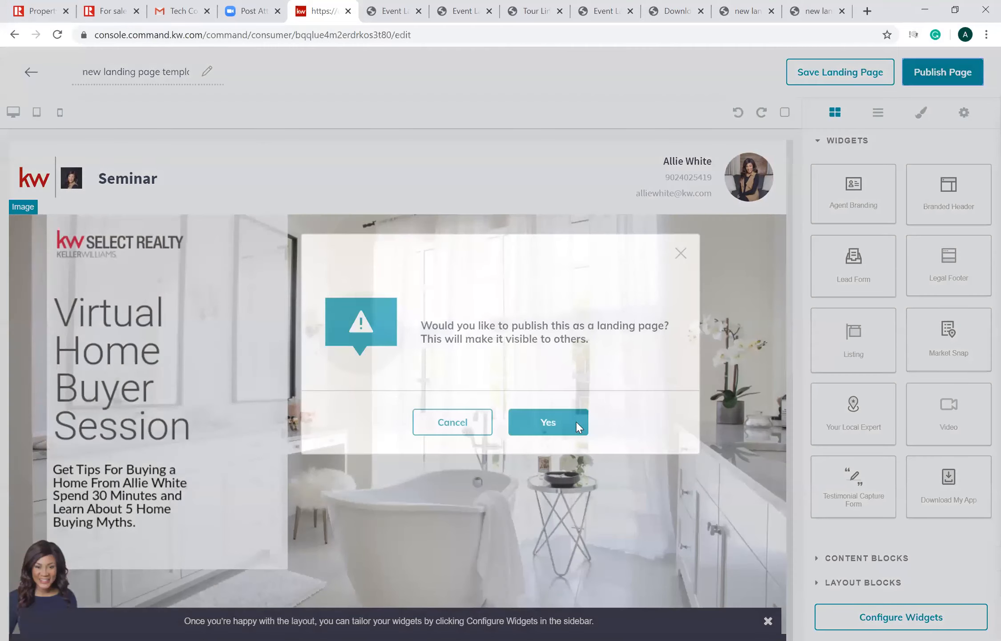
click(576, 421)
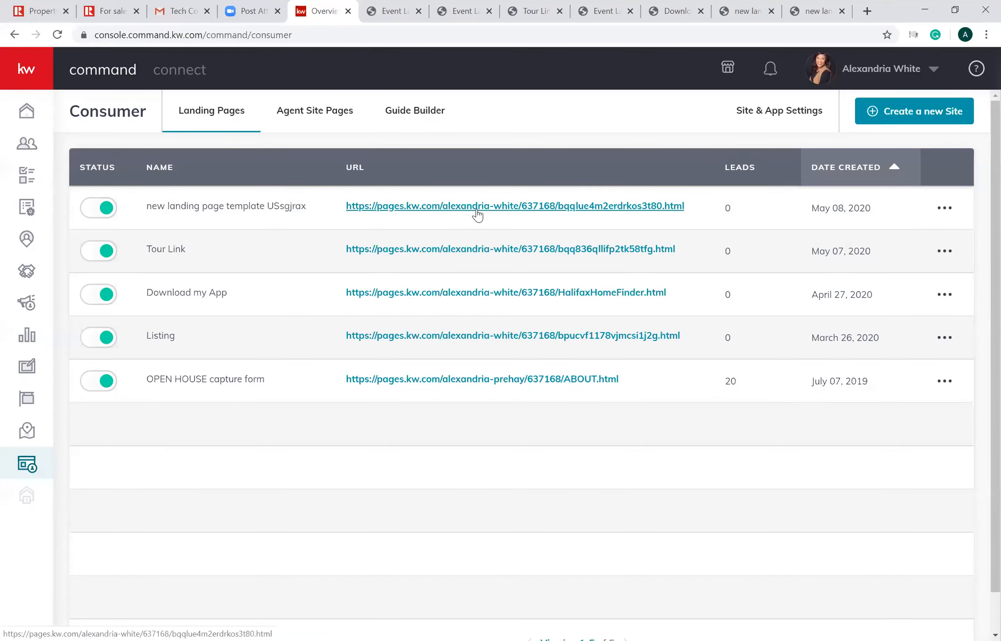
- View the newly published page live and check its header, image and registration form
click(477, 212)
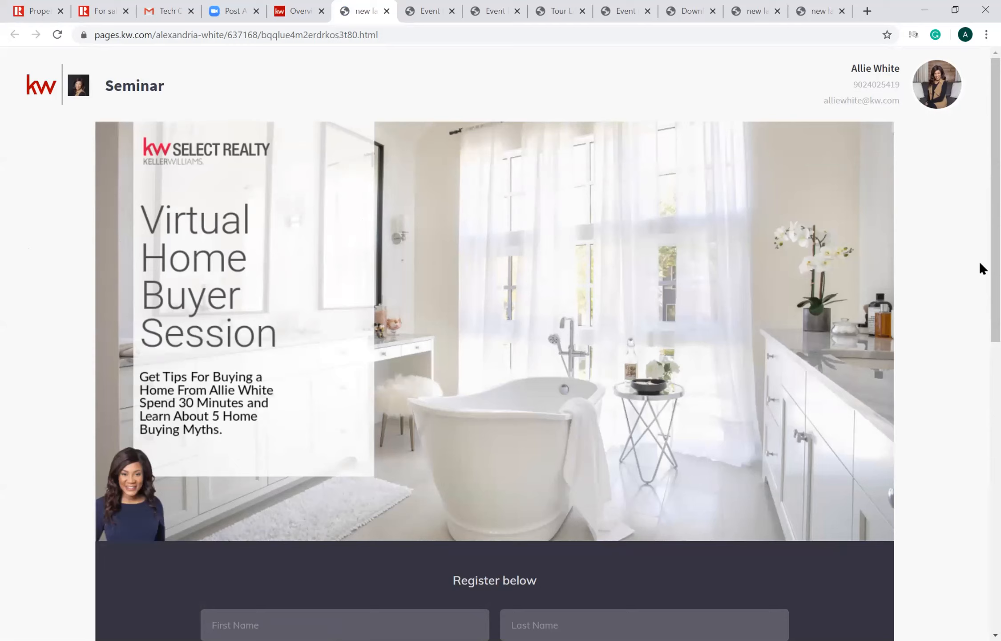
scroll(980, 400, down, 1)
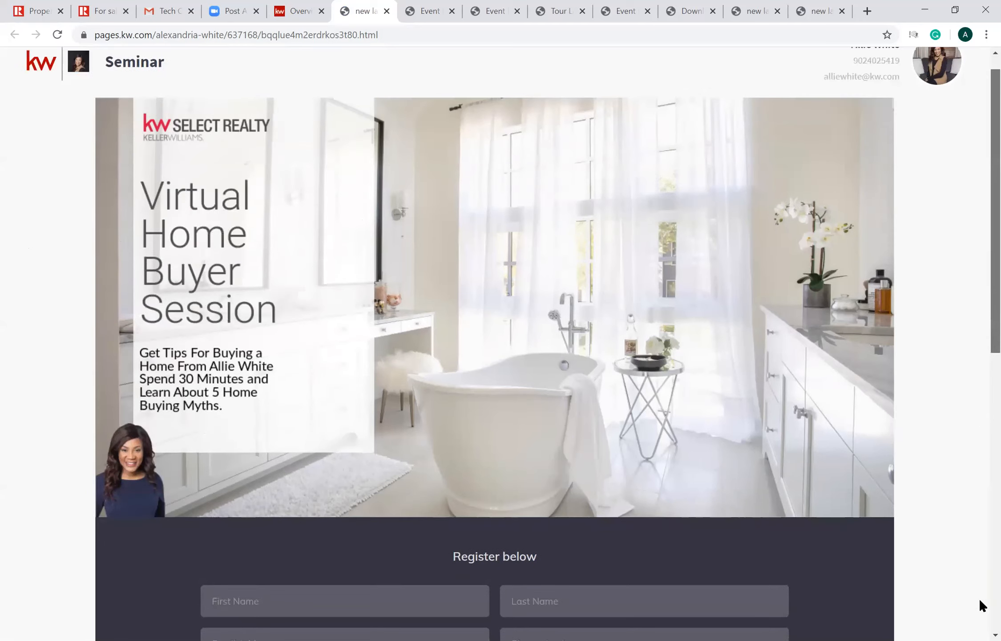
scroll(980, 312, down, 10)
scroll(979, 184, up, 5)
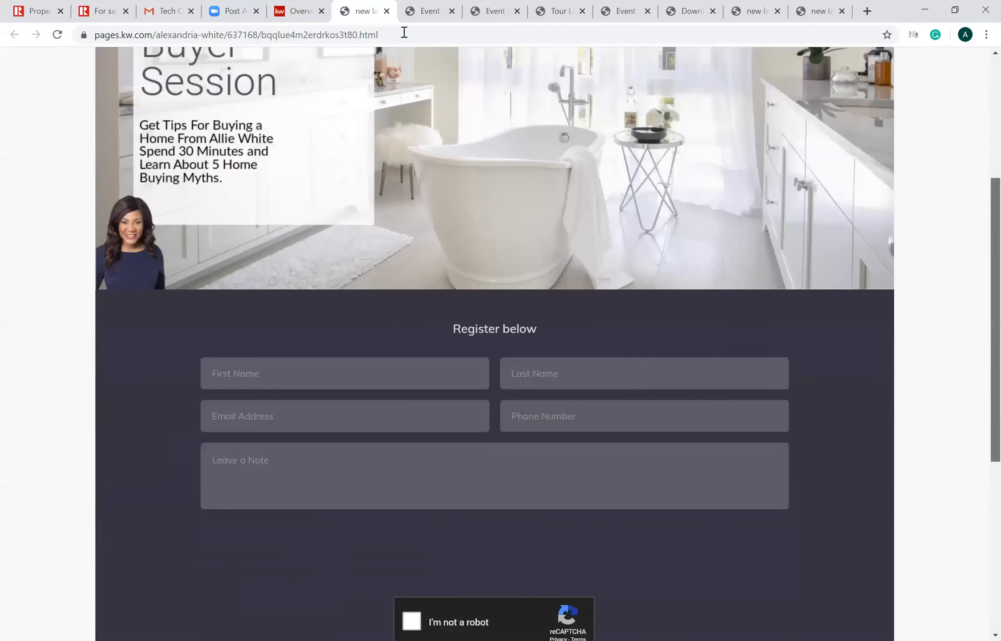
scroll(281, 60, up, 2)
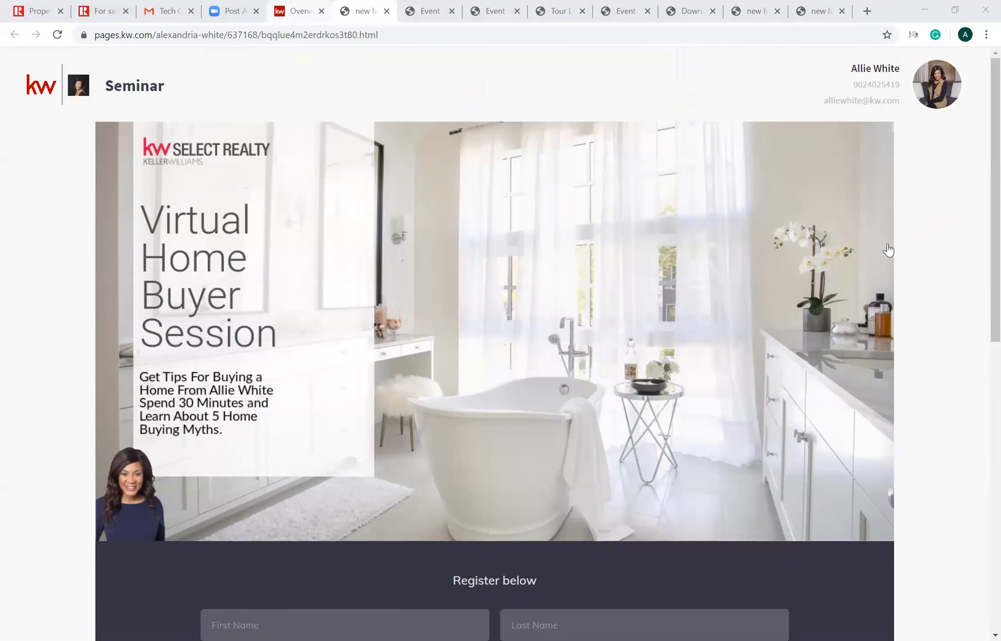
- Reopen the new page in the editor, preview its tablet and mobile layouts, and return to the landing pages list
key(ctrl+shift+Tab)
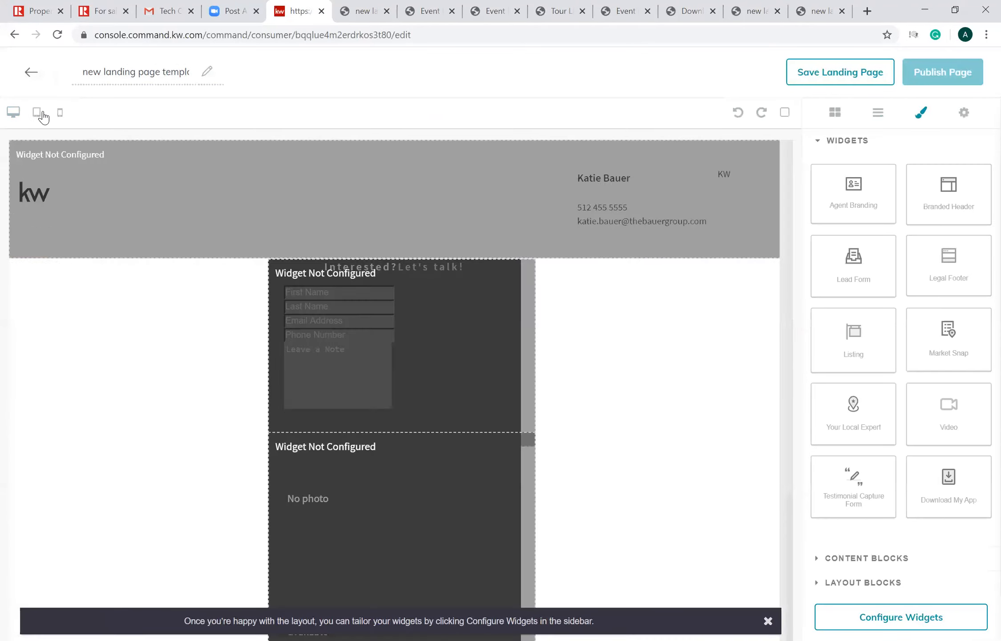
click(37, 114)
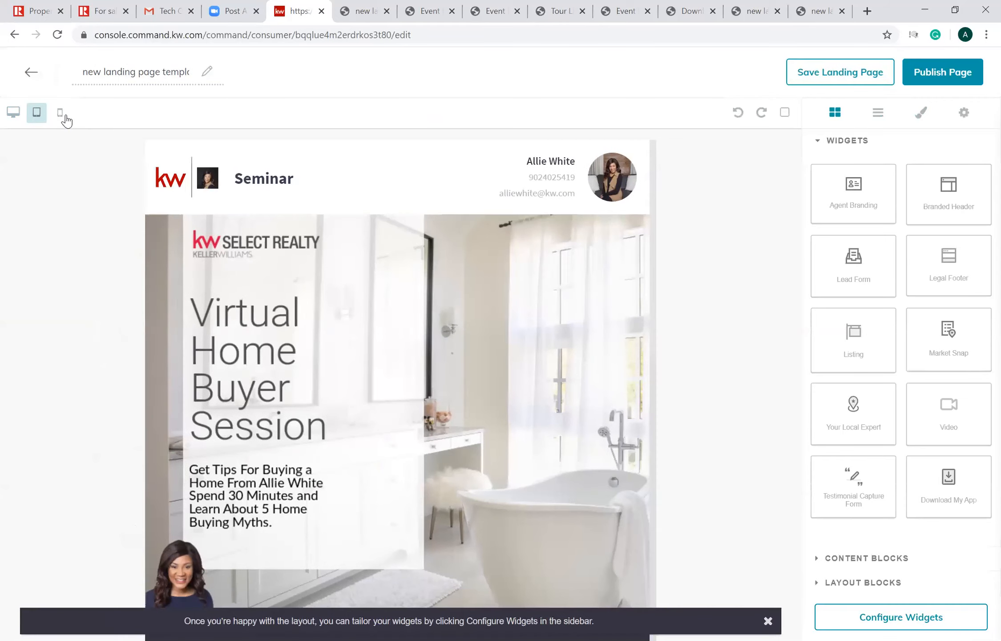
click(63, 115)
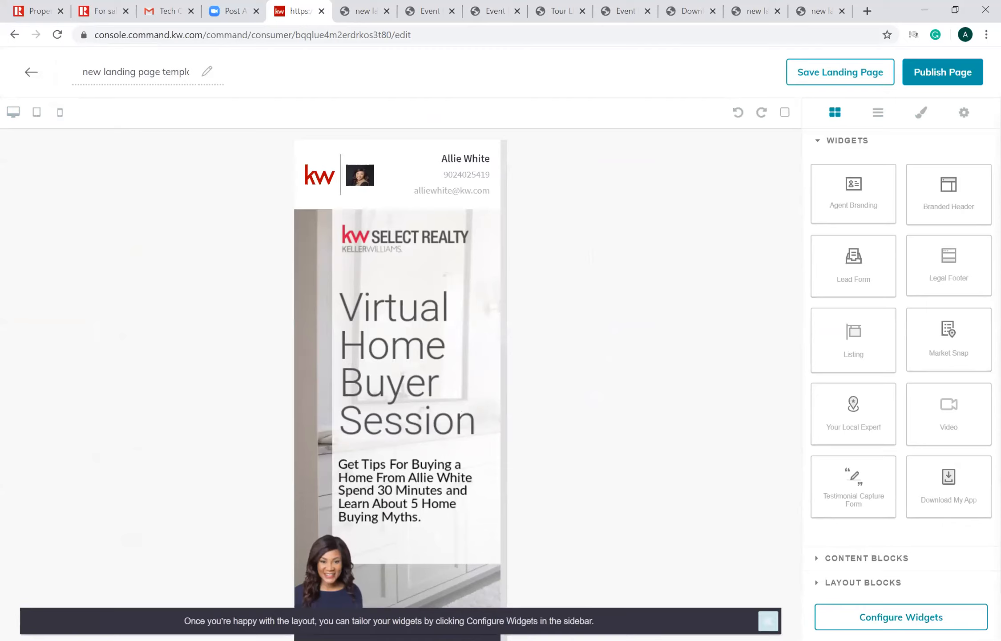
click(769, 621)
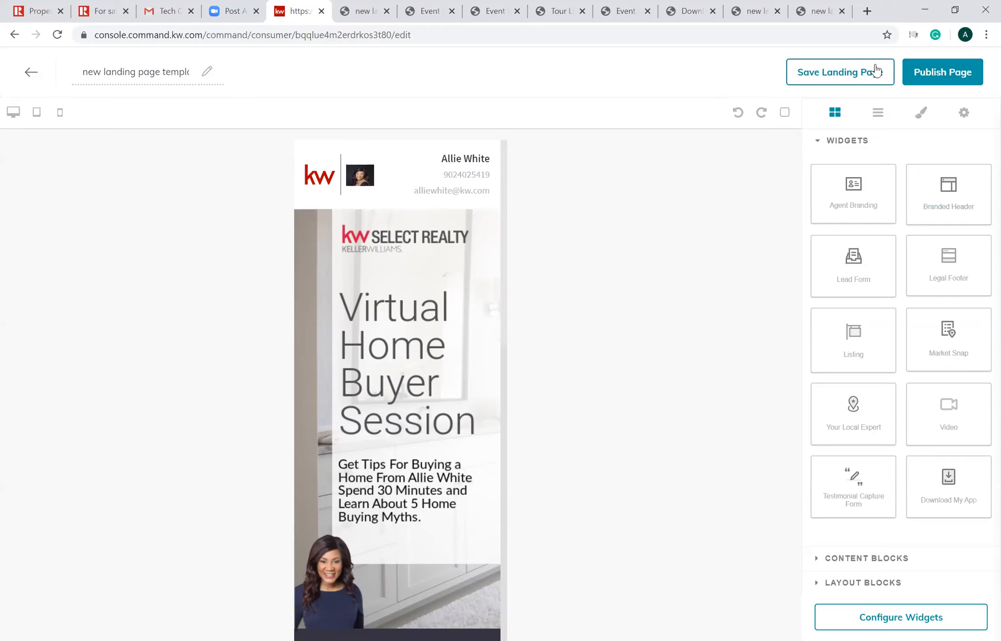
click(29, 76)
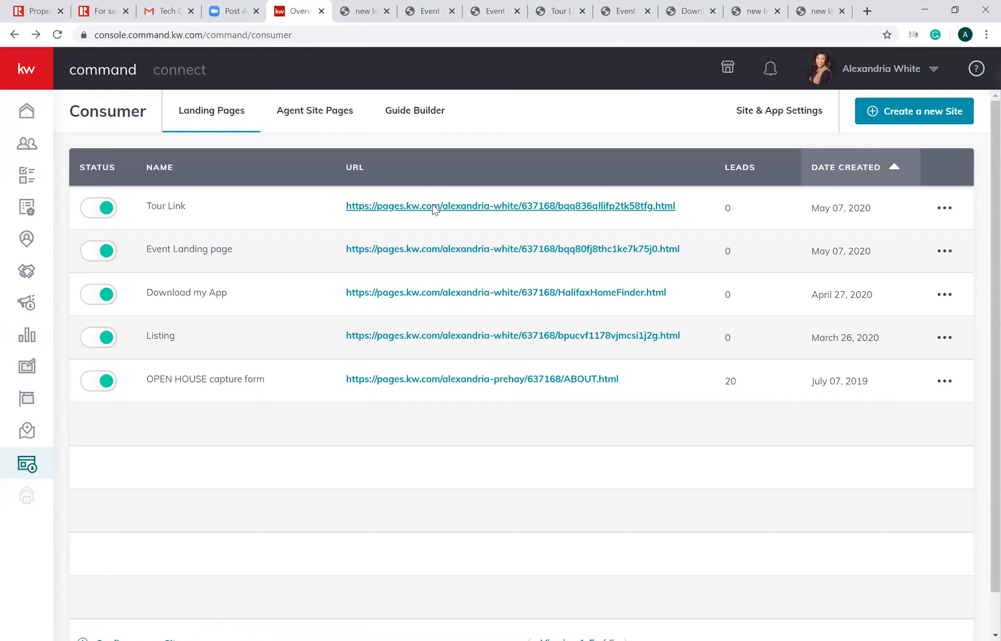
- View the Tour Link page live and open it for editing to examine its video and lead form layout
click(433, 207)
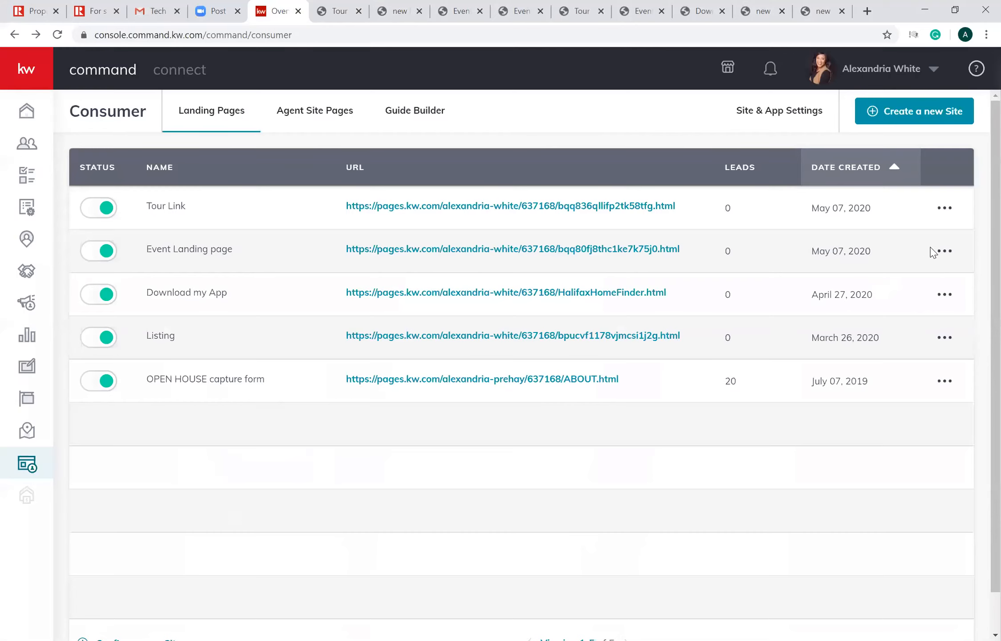
click(941, 207)
click(884, 239)
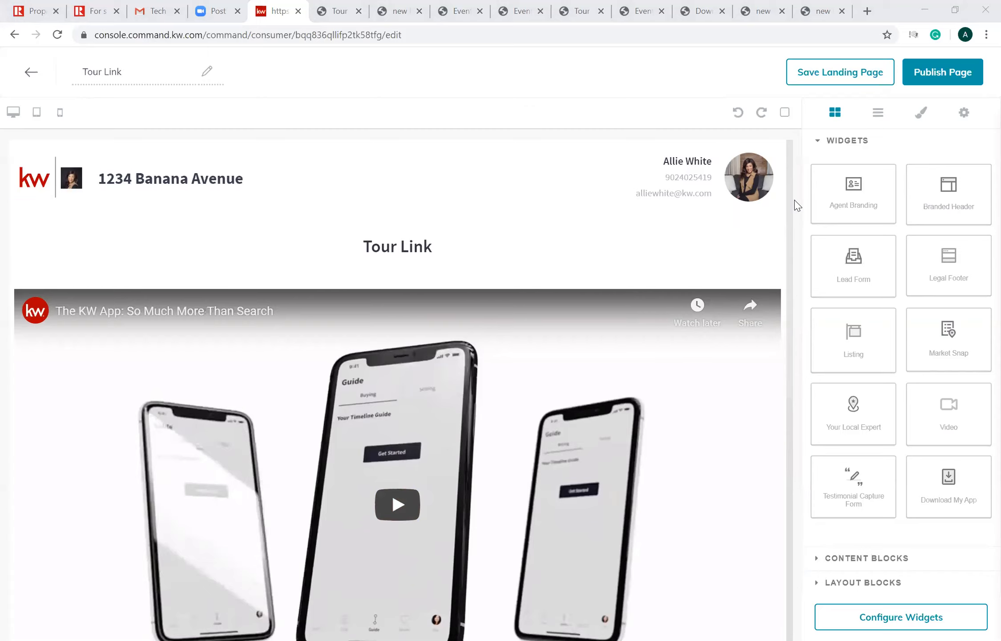
scroll(747, 428, down, 8)
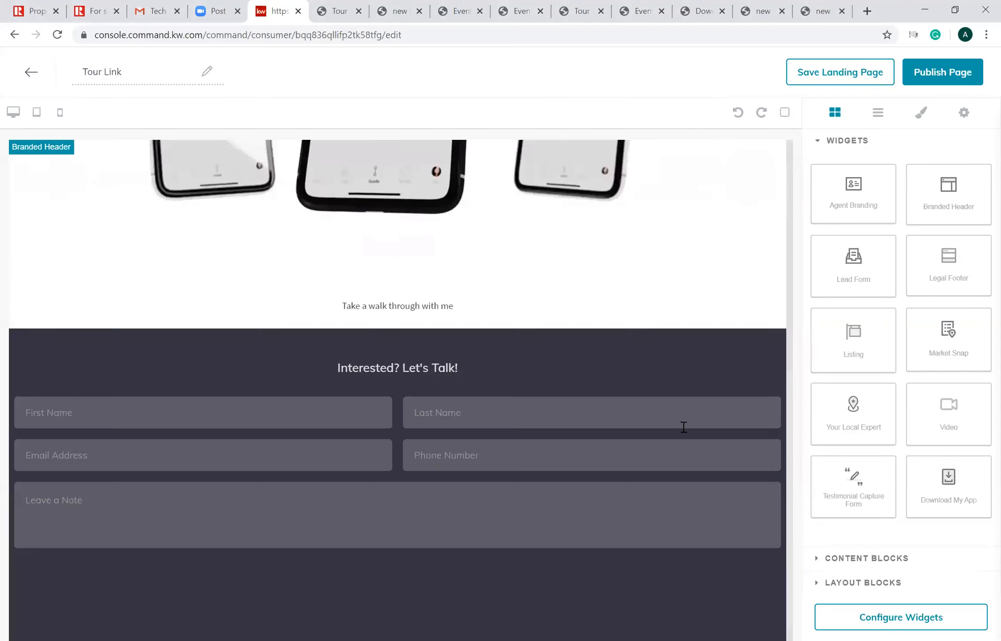
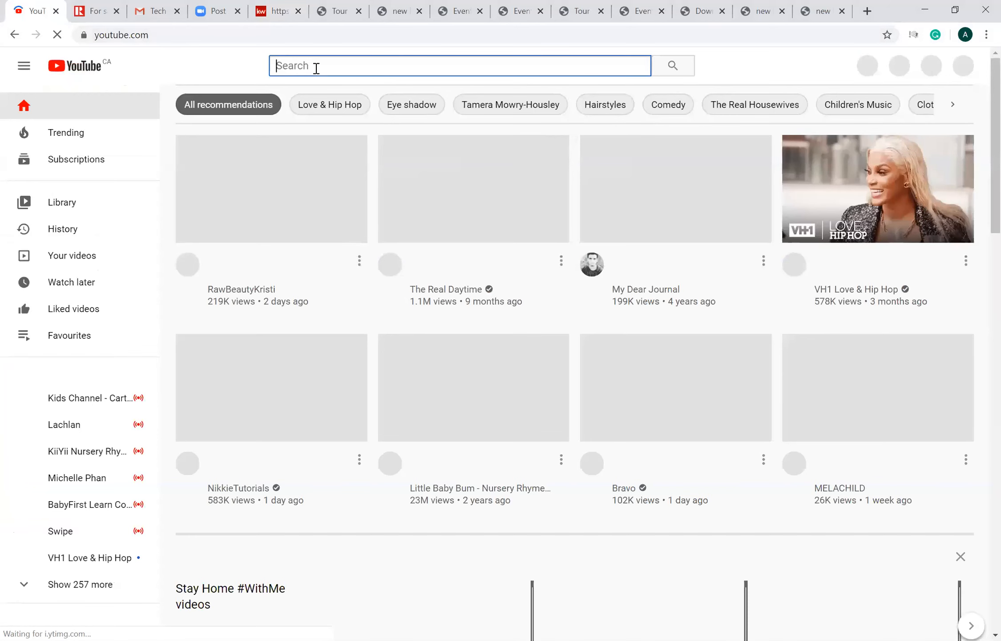
- Search YouTube for "baby shark" and copy the share link of the Baby Shark Dance video
text(ba)
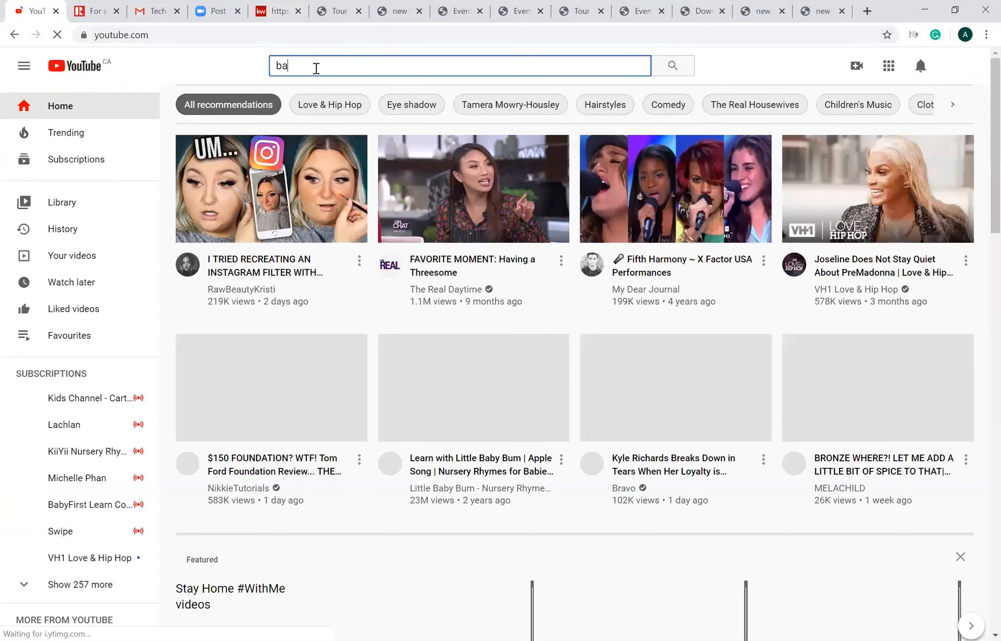
text(by shar)
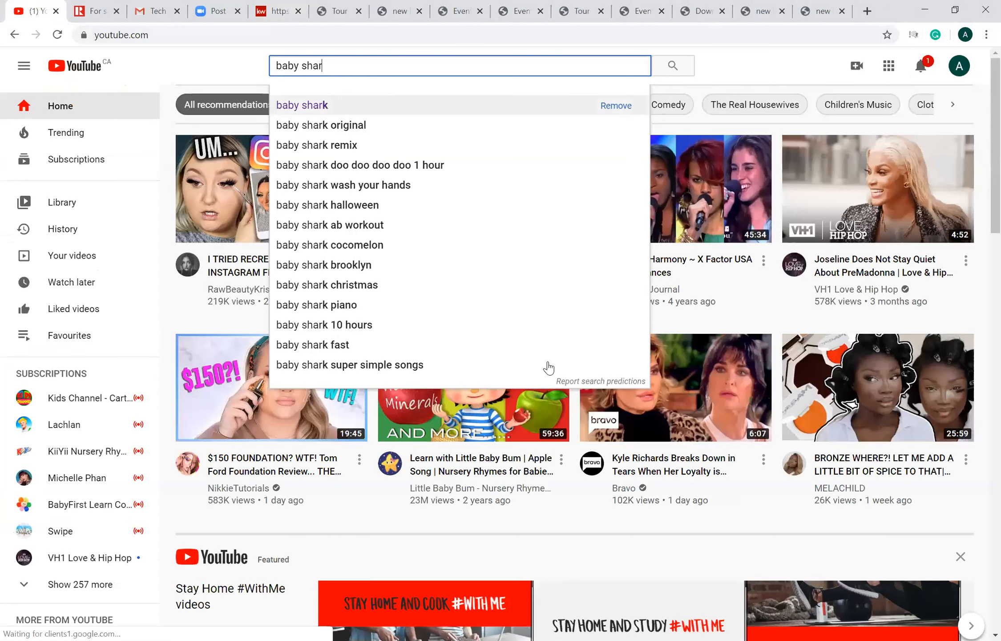
text(k)
key(Return)
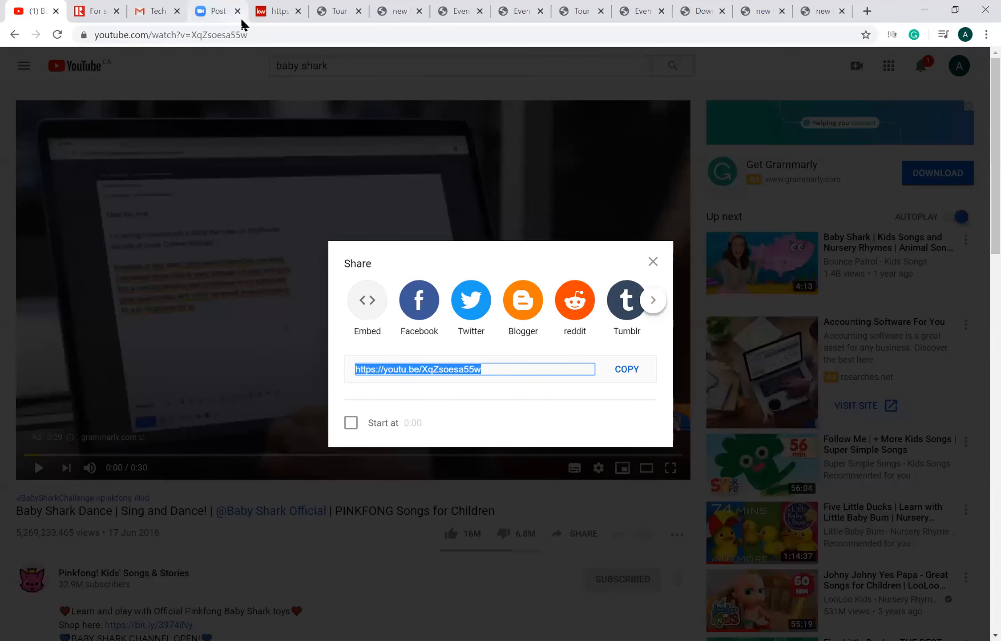
key(ctrl+5)
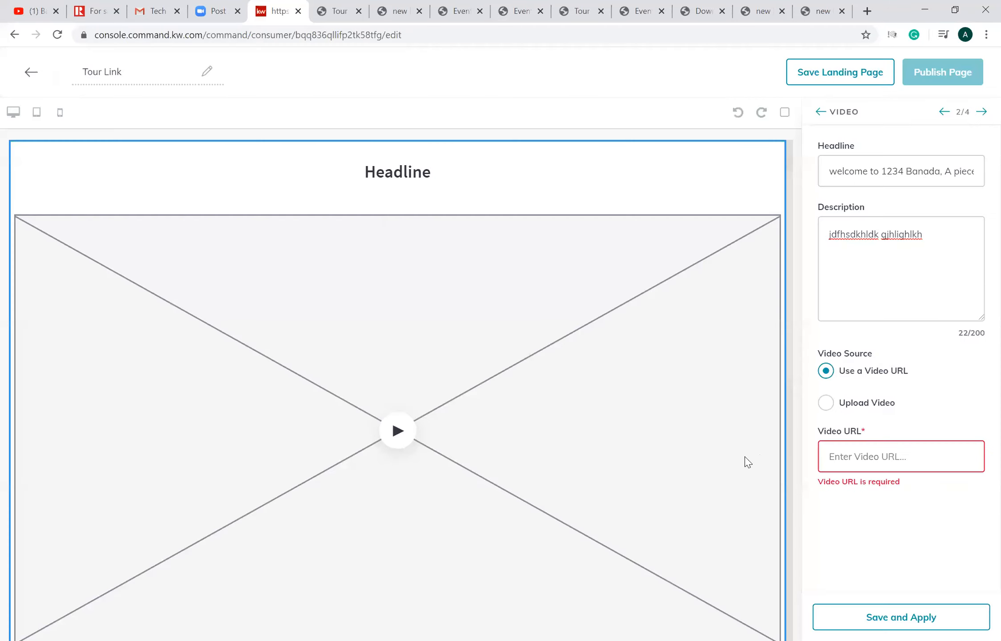
click(920, 464)
text(https://youtu.be/XqZsoesa55w)
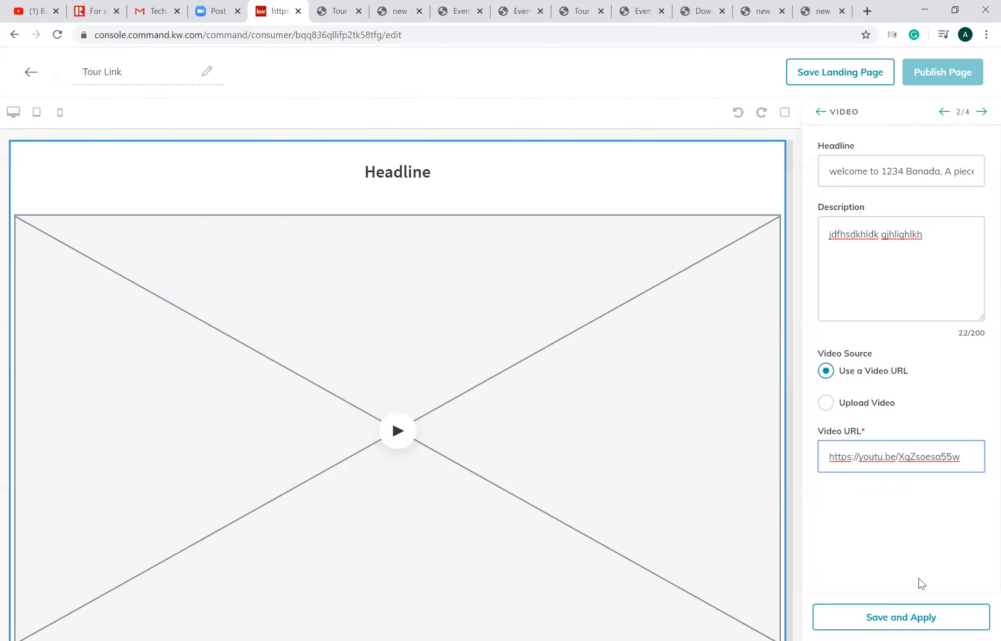
click(900, 617)
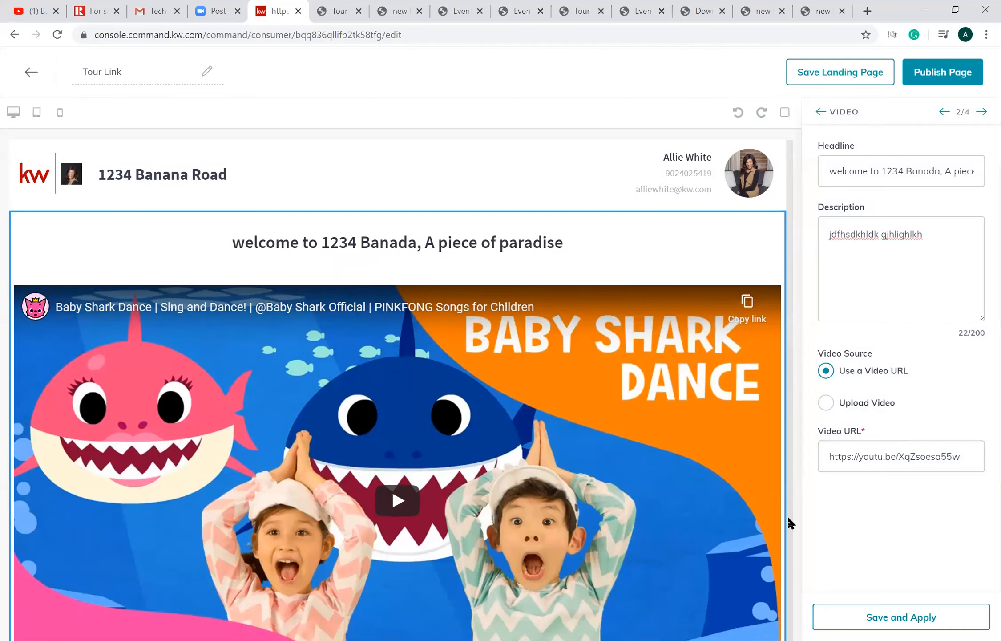
- Check the Tour Link page preview, reapply the video settings, then save the landing page and confirm updating the published version
scroll(311, 280, down, 10)
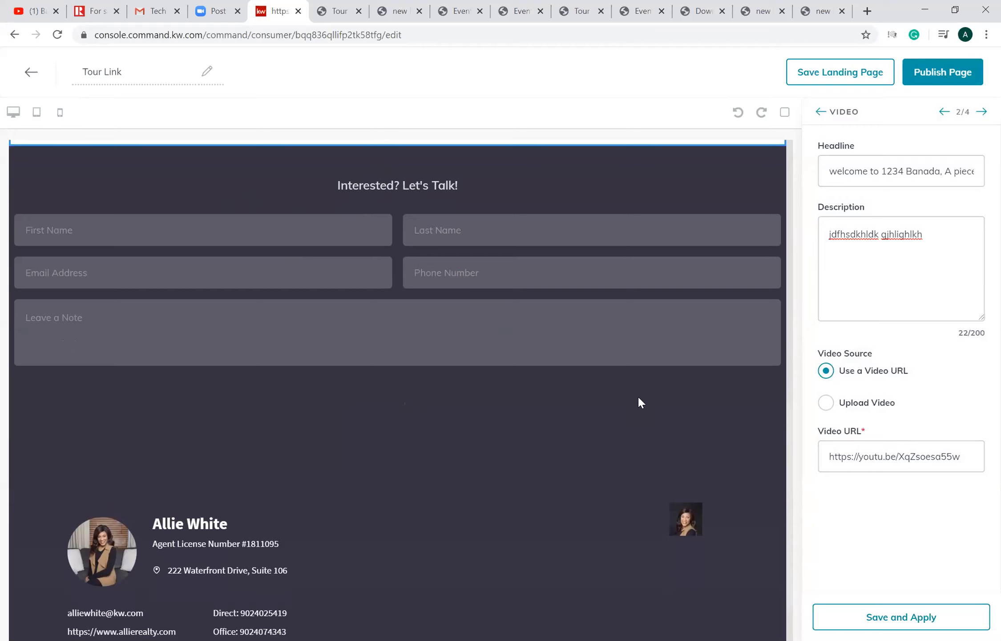
scroll(788, 300, up, 4)
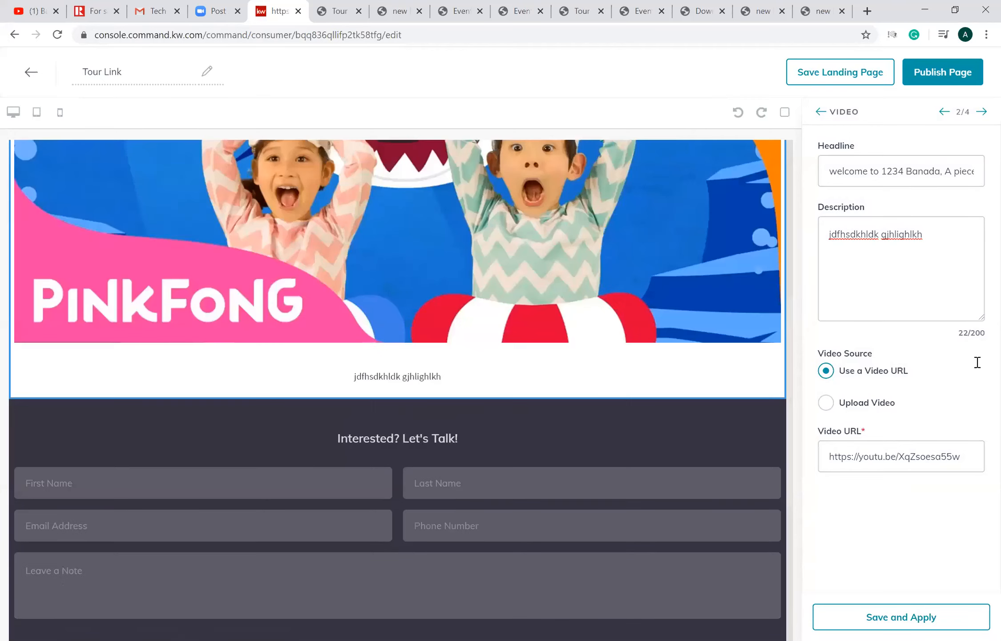
scroll(398, 382, up, 4)
click(890, 621)
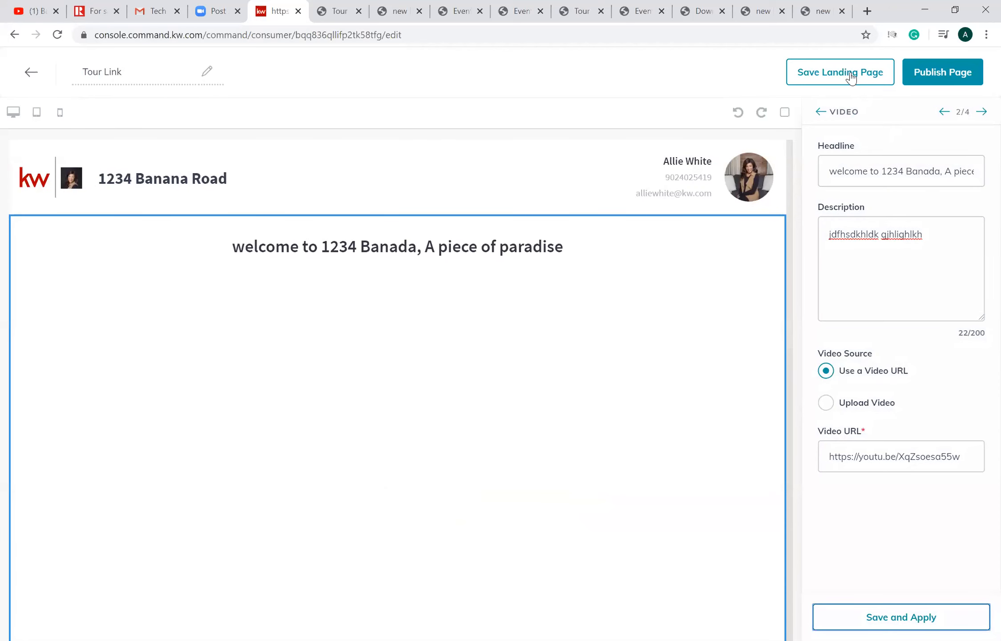
click(851, 74)
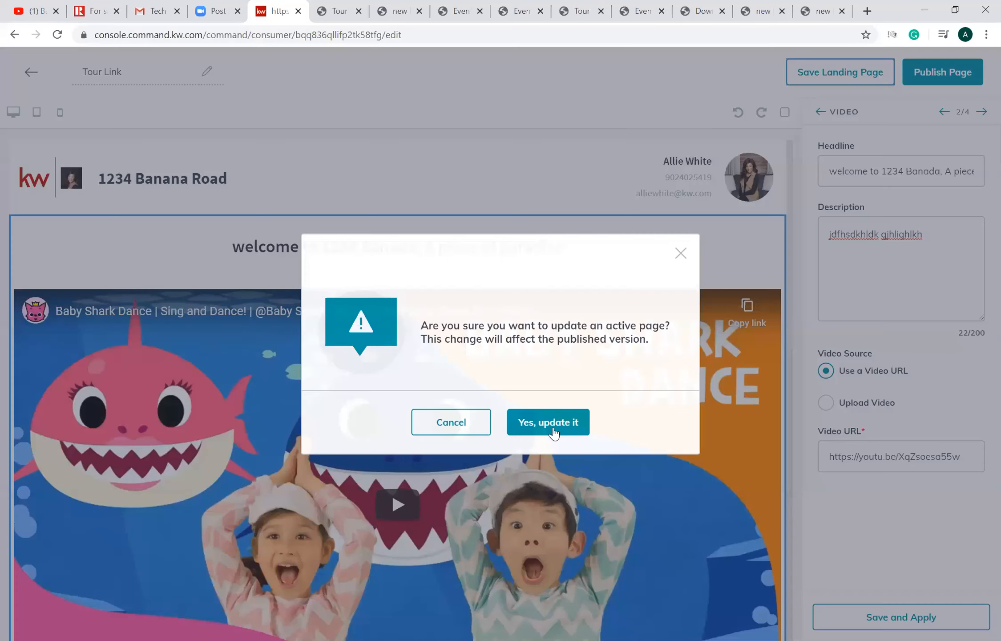
click(553, 428)
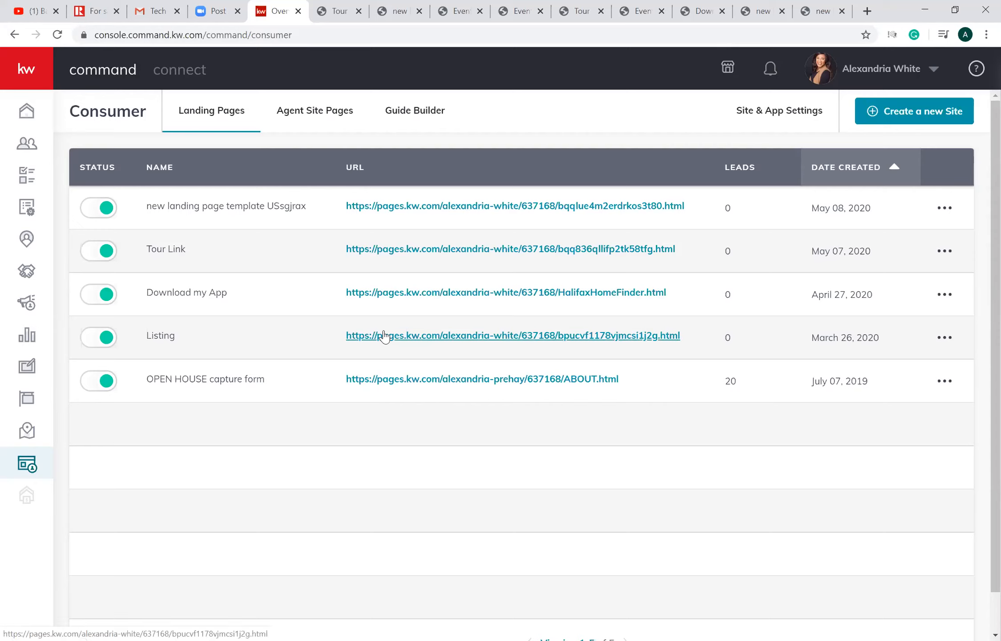
- View the Download my App landing page live and follow its app download link to examine the agent's KW app page
click(390, 294)
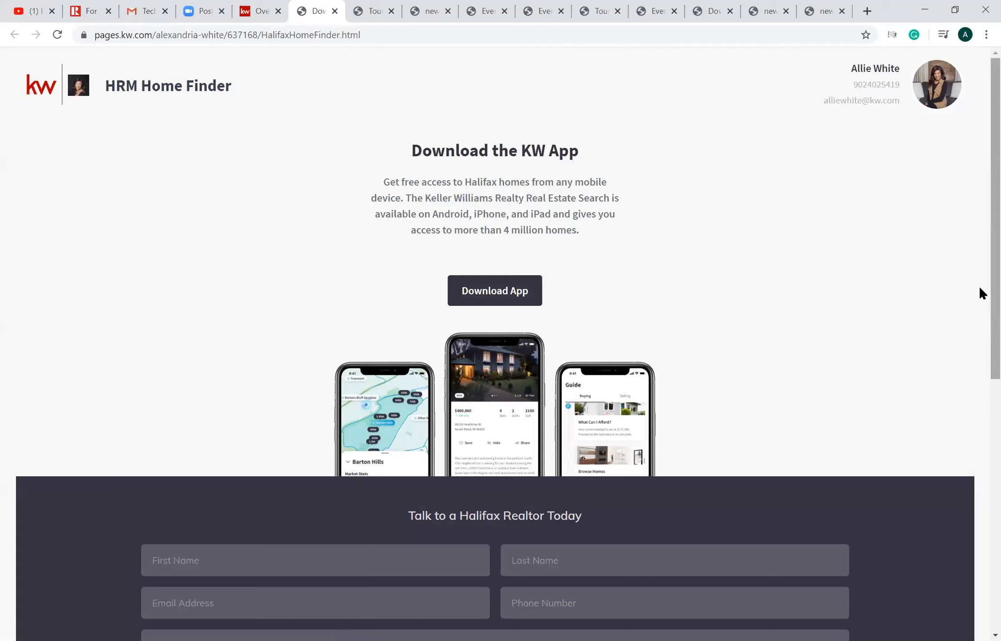
click(401, 40)
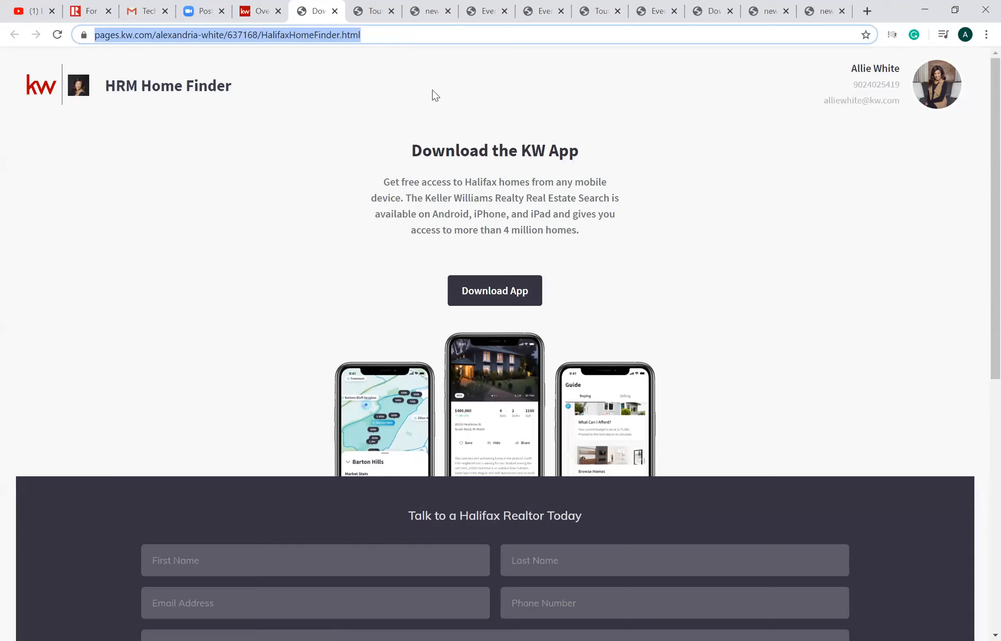
click(519, 299)
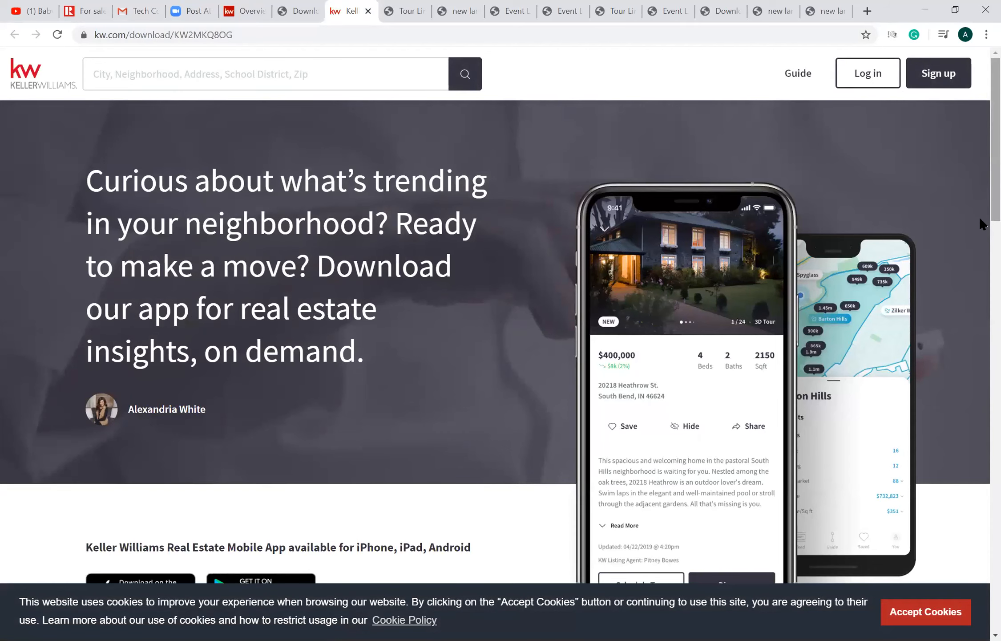
scroll(980, 311, down, 5)
scroll(980, 303, up, 2)
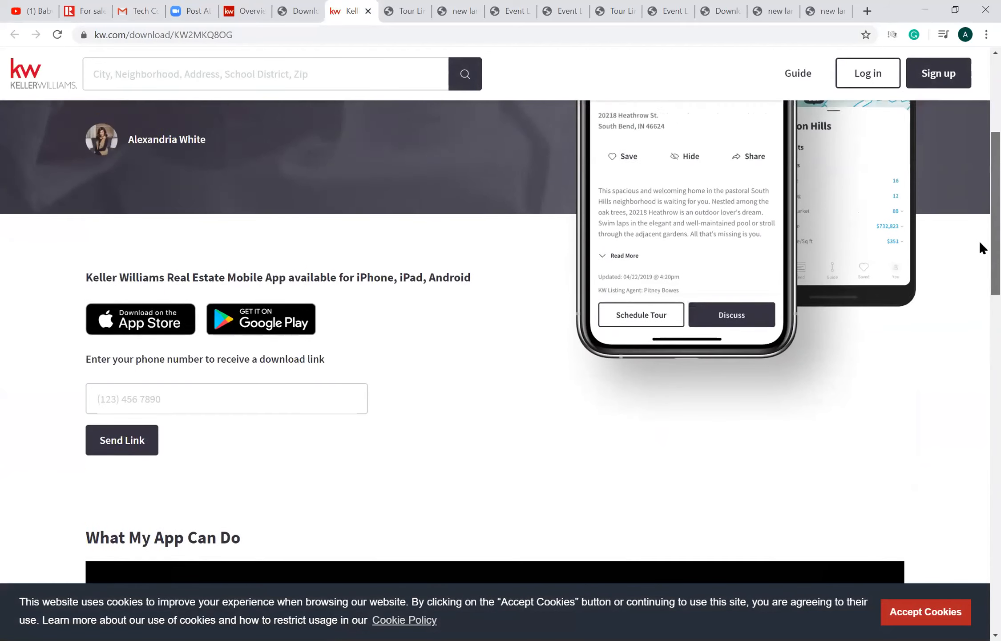
scroll(979, 241, up, 3)
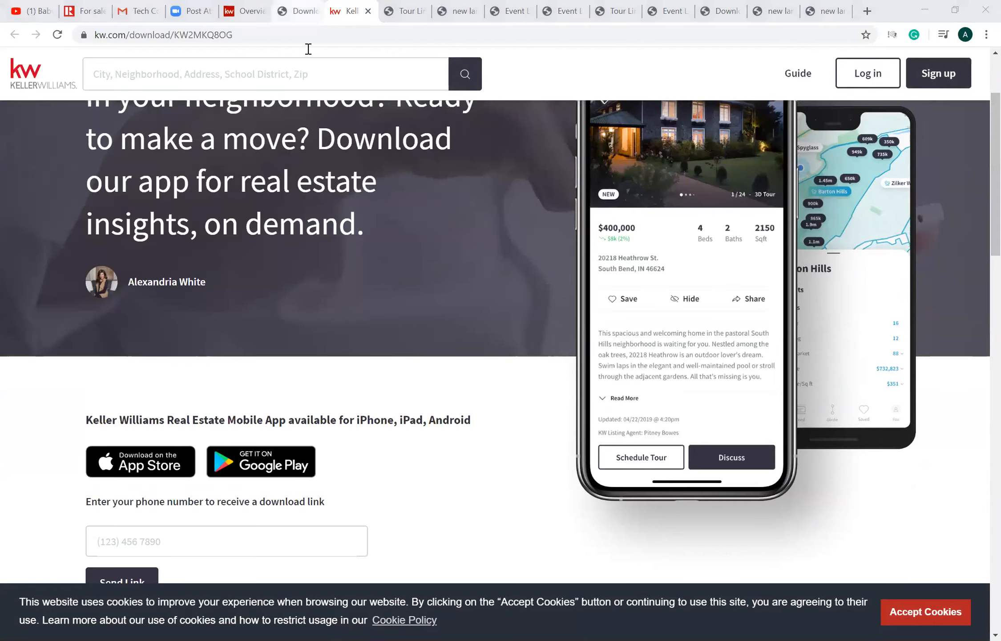
- Return to the HRM Home Finder page and enter the test lead's first and last name in the contact form
key(ctrl+shift+Tab)
scroll(955, 386, down, 3)
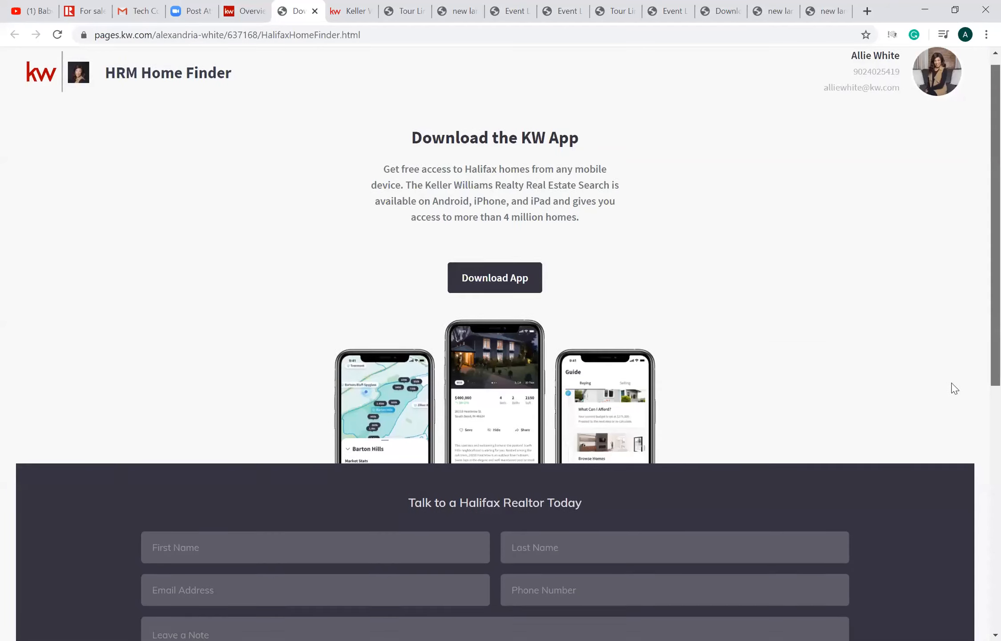
scroll(475, 301, down, 4)
click(318, 247)
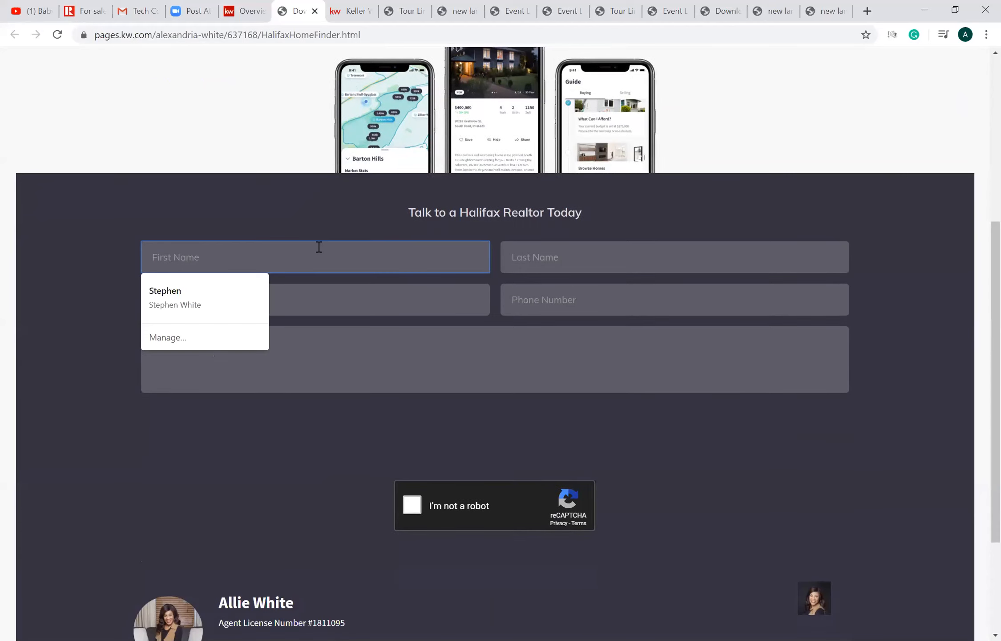
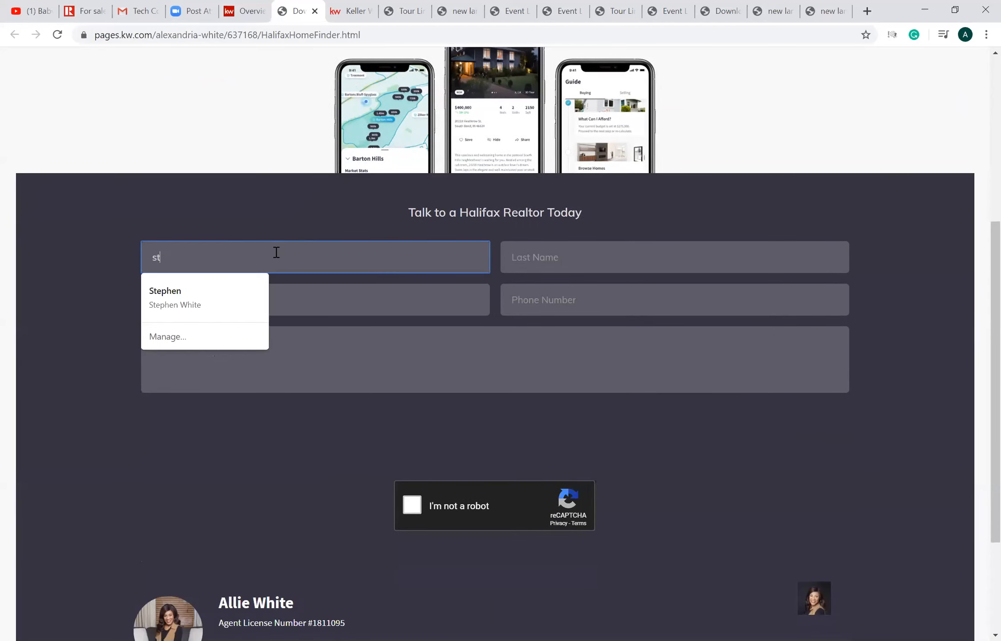
click(518, 267)
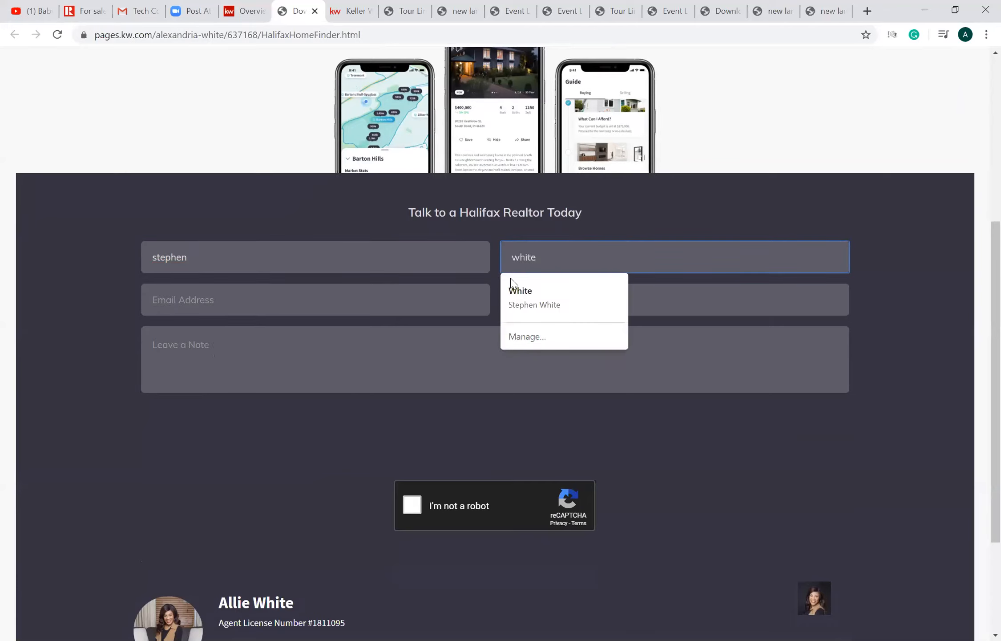
- Enter the test lead's email address and phone number in the contact form
click(443, 297)
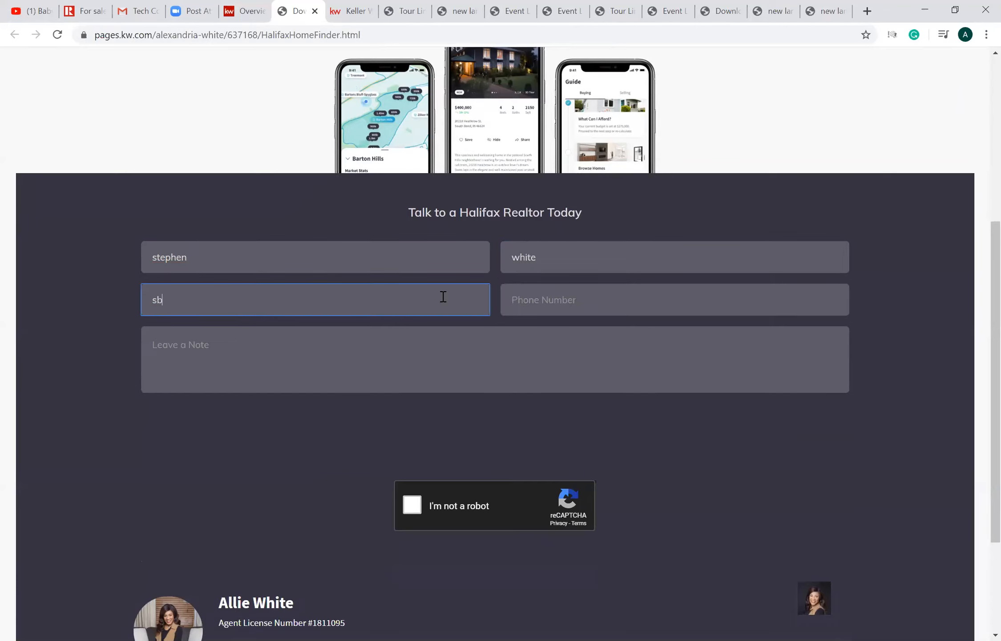
click(547, 304)
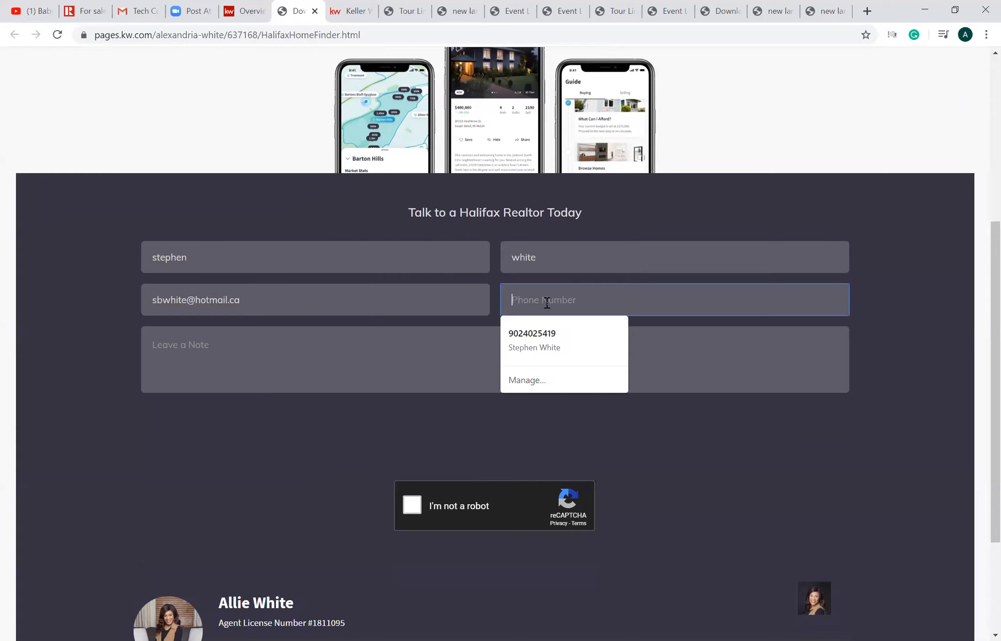
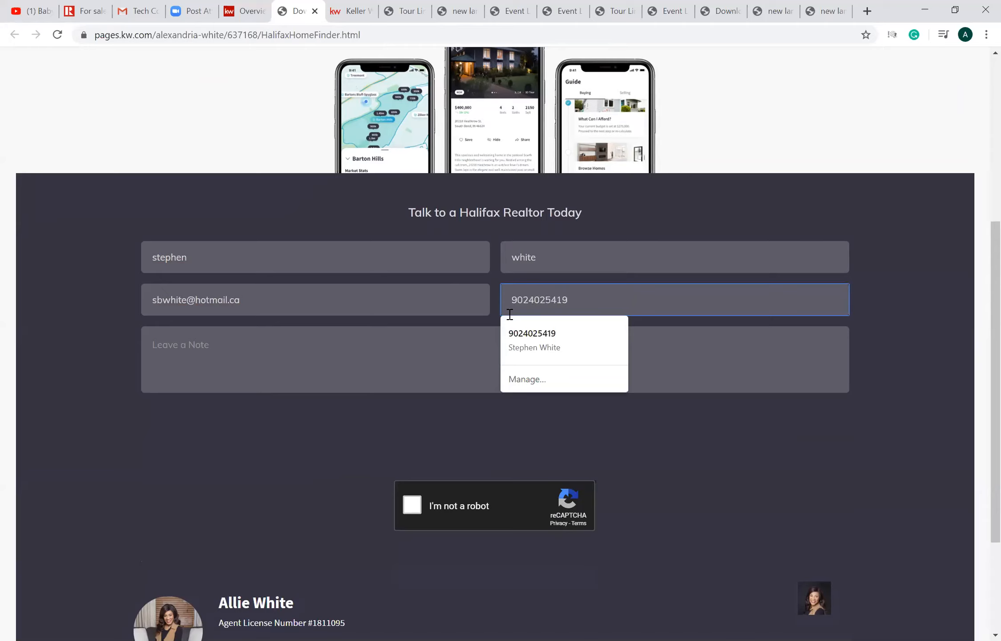
- Add the note "Hello" to the contact form, complete the robot check and send the form
click(456, 368)
text(Hellod)
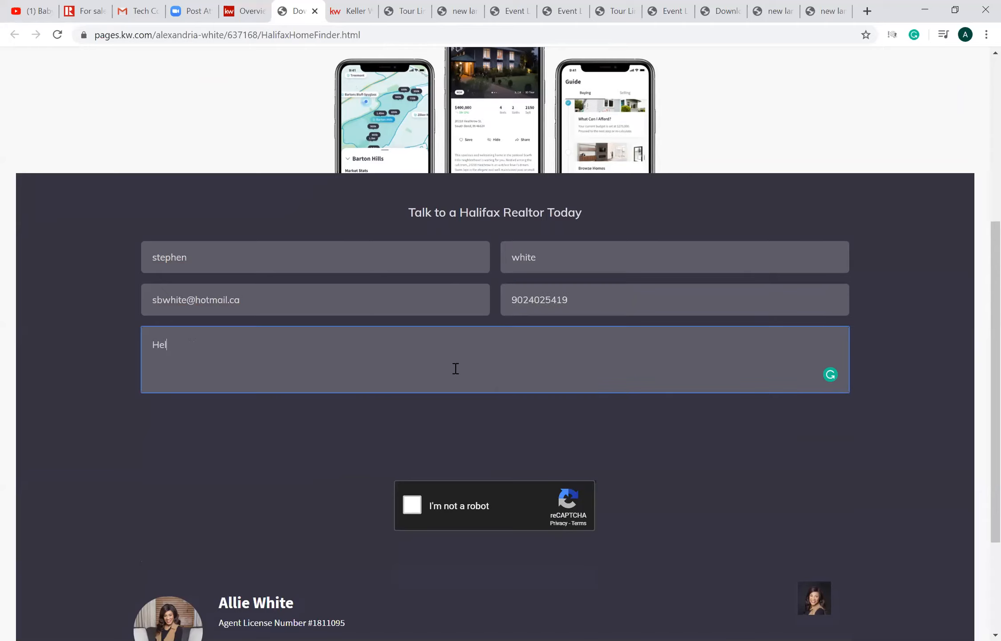
key(BackSpace)
key(BackSpace)
text(o)
click(412, 504)
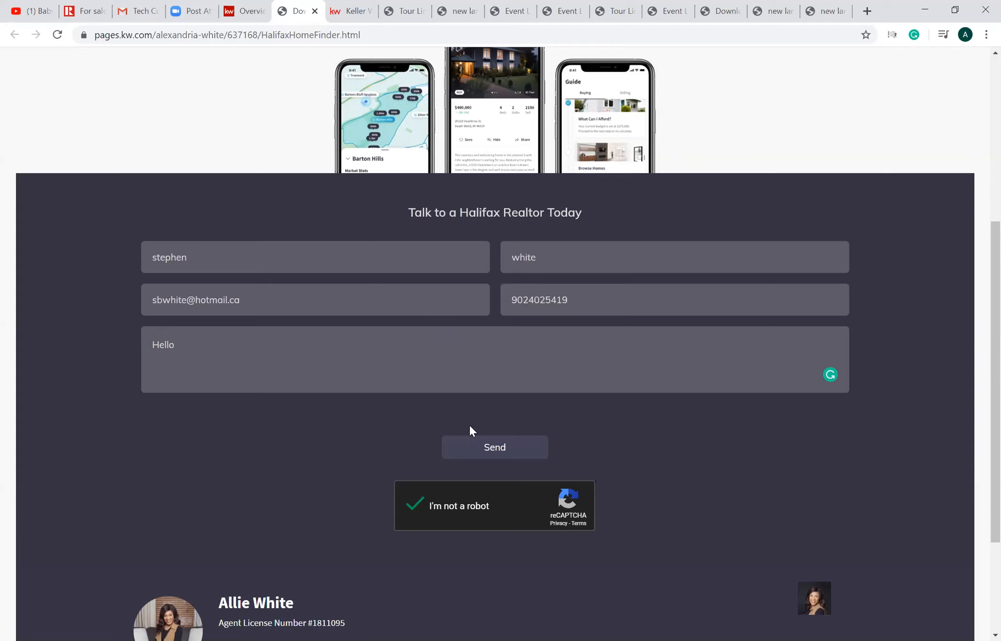
click(473, 447)
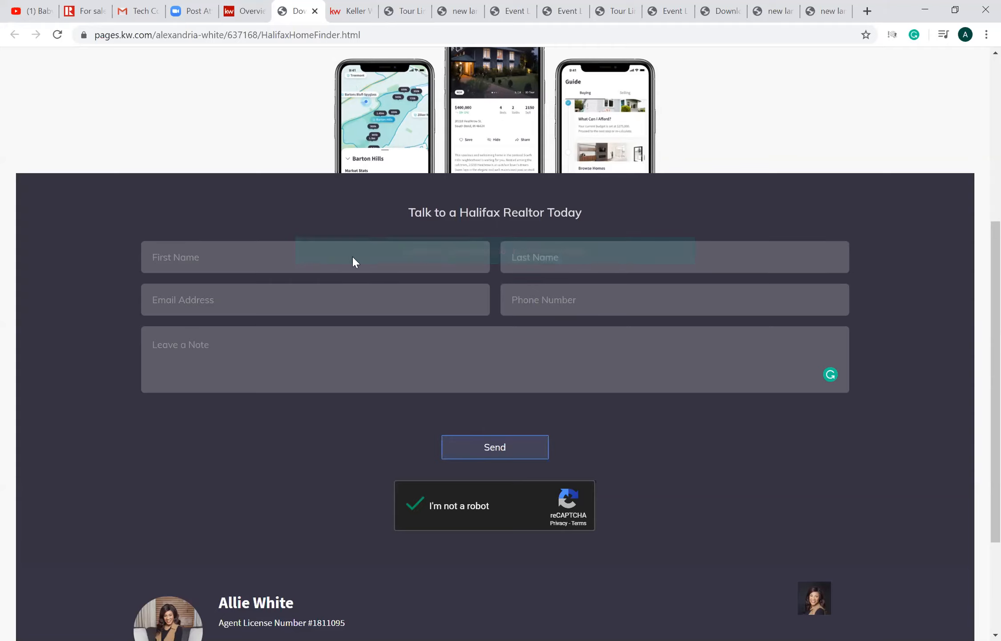
- Refresh the landing pages list in KW Command and open the new lead notification to review the contact's details and timeline
click(256, 28)
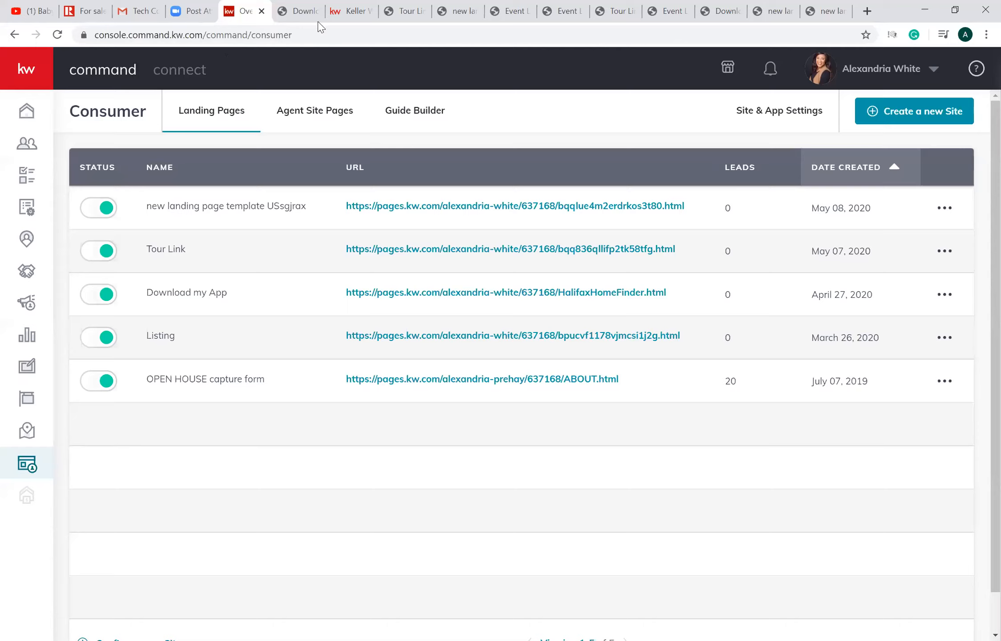
click(57, 35)
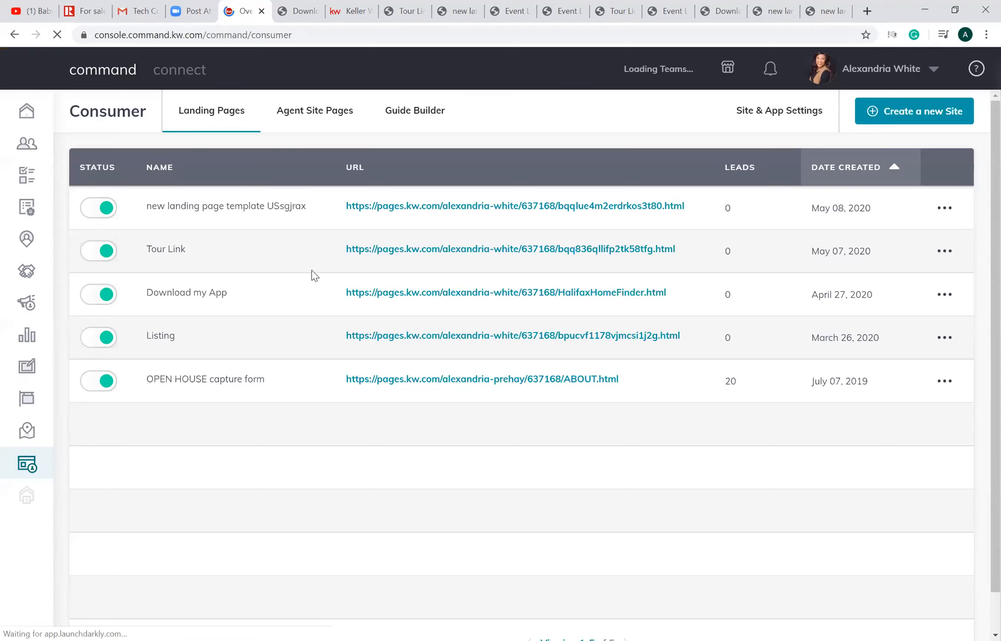
click(767, 70)
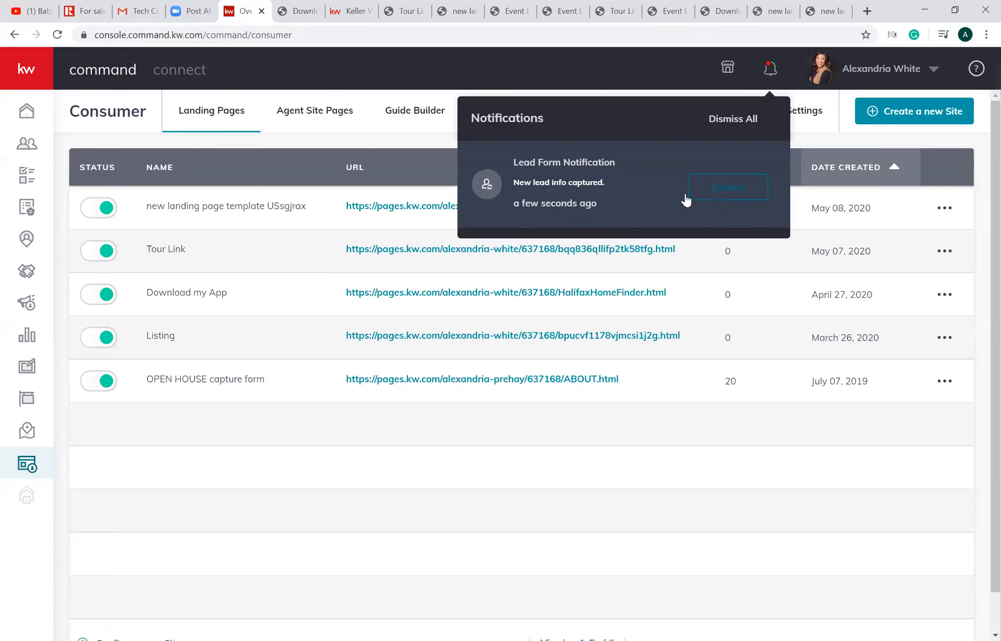
click(557, 186)
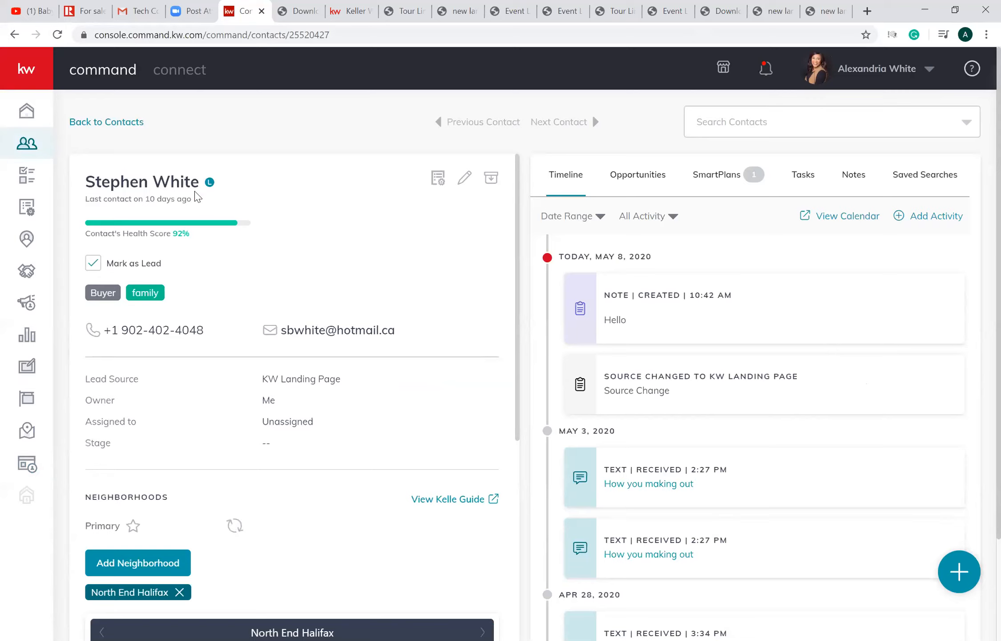
mouse_move(209, 186)
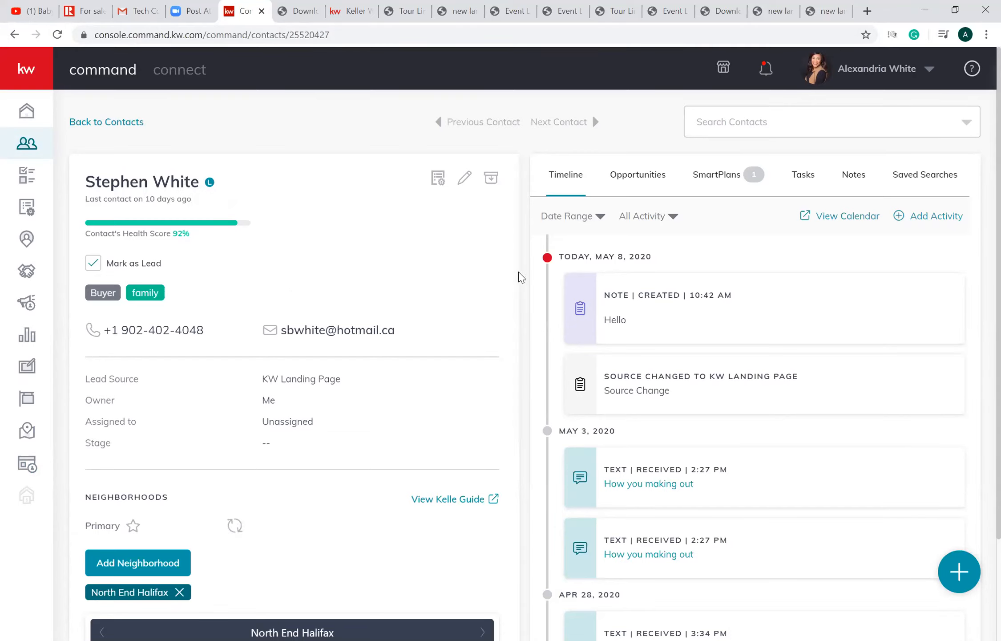
scroll(517, 281, down, 1)
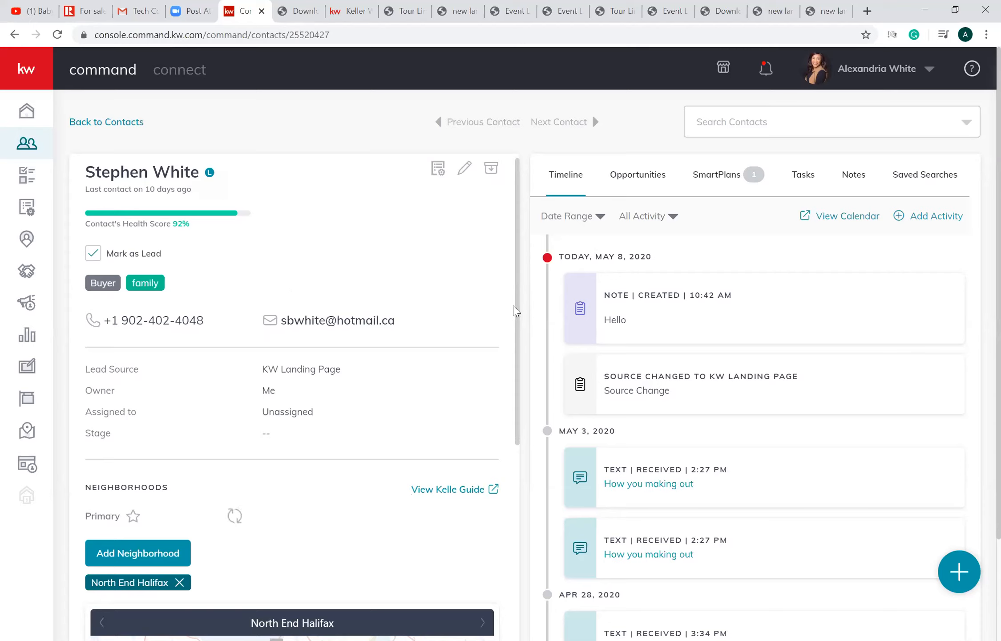
drag(523, 308, 518, 339)
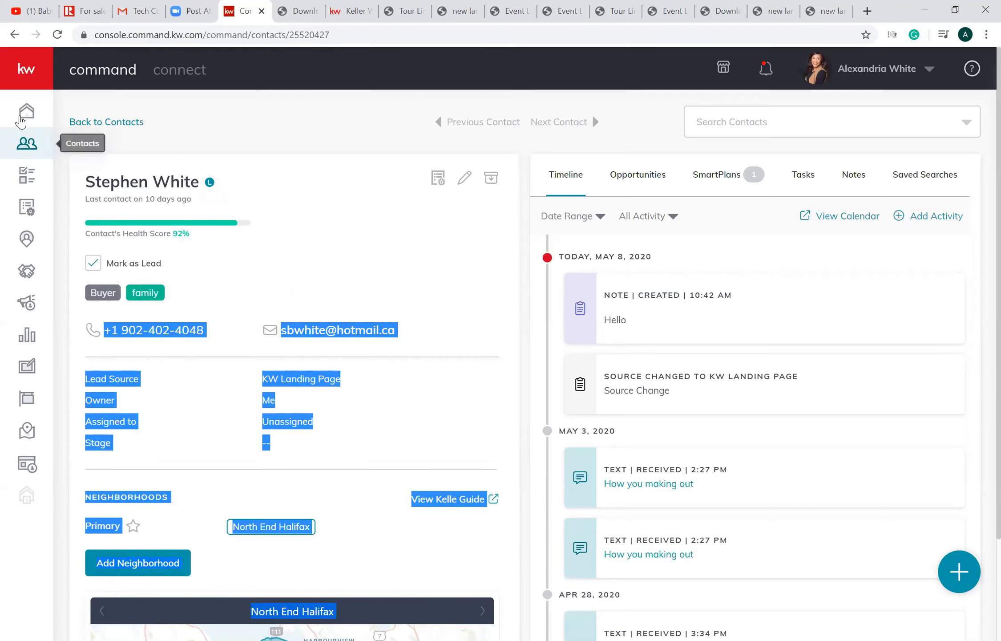
- Open the contacts list, start a new contact and enter the contact's full name
click(35, 150)
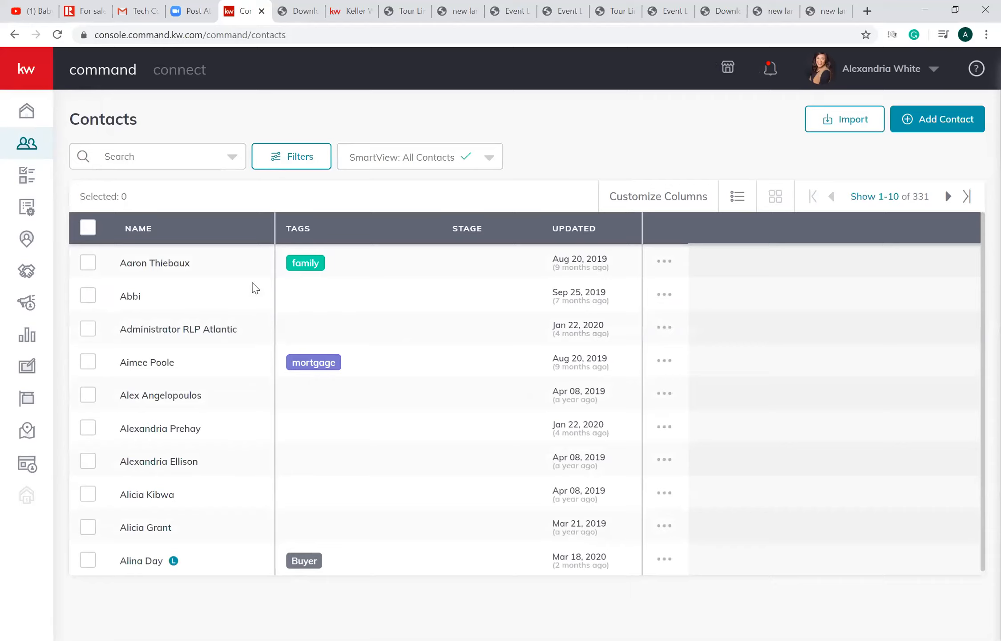
click(929, 132)
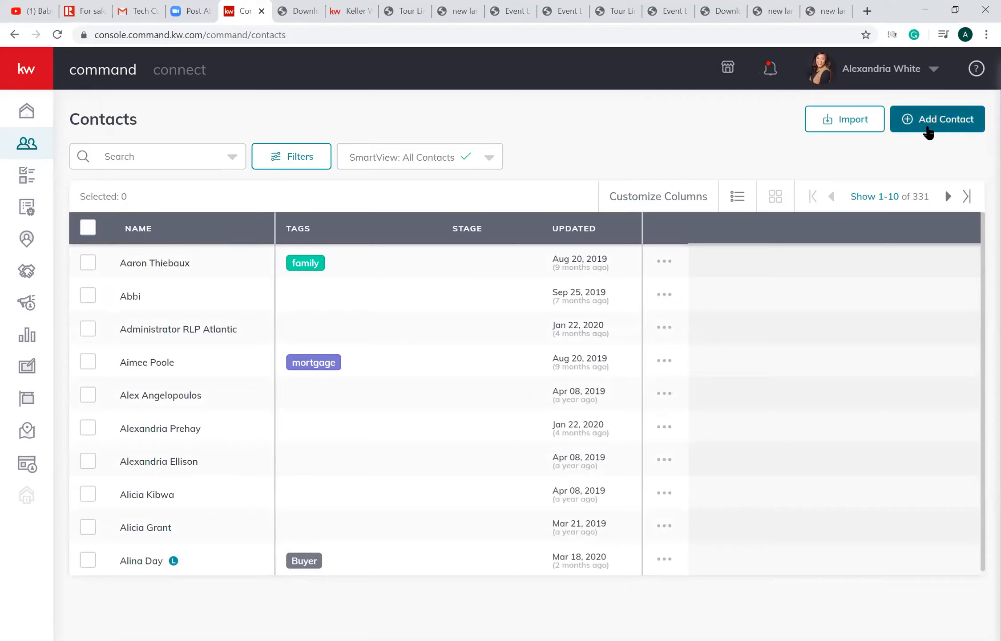
click(929, 132)
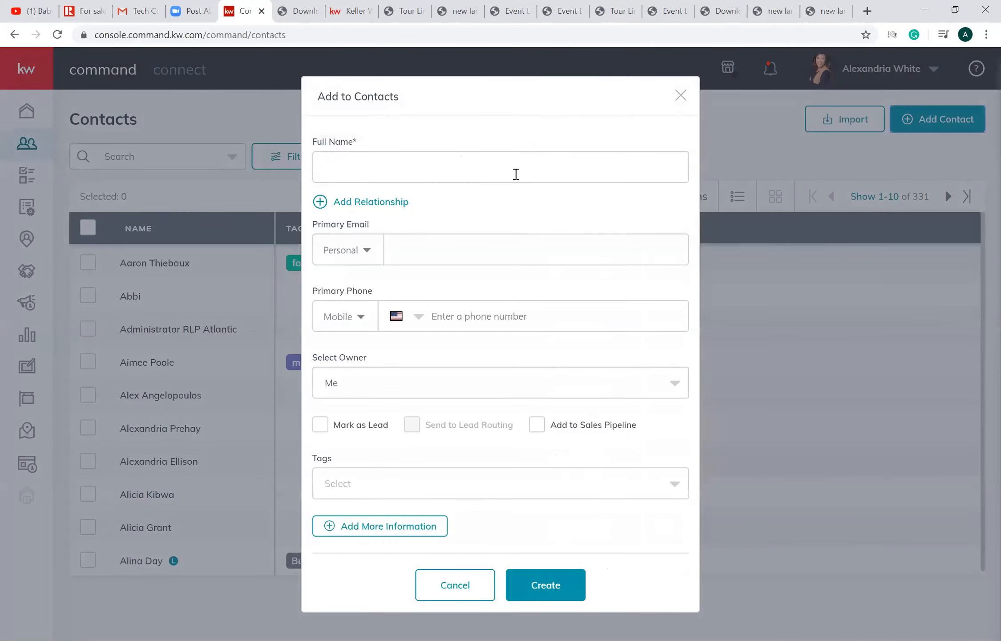
click(516, 174)
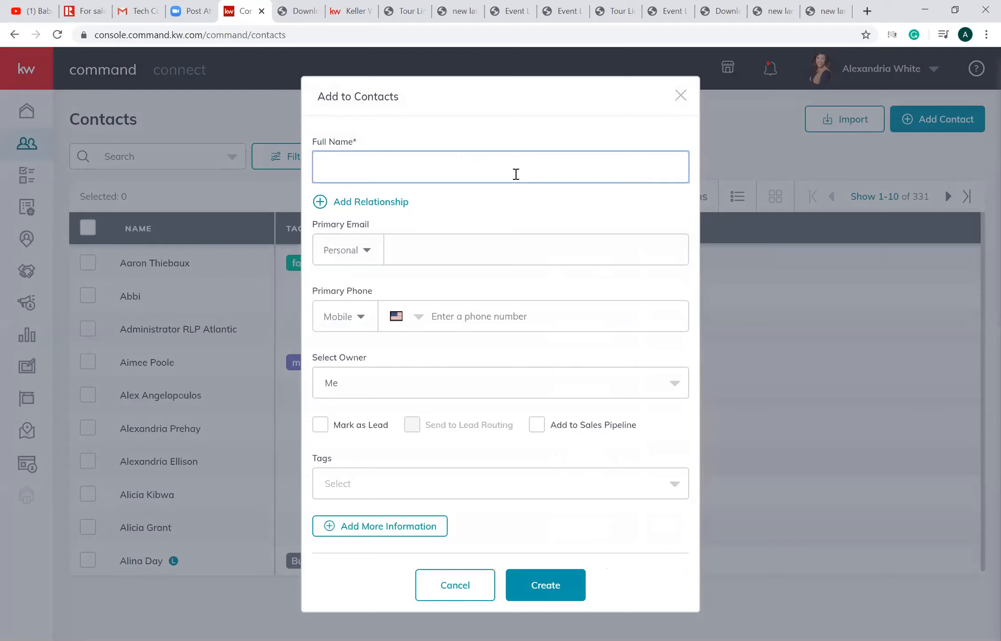
- Enter the contact's primary personal email and mobile phone number, keeping Me as the owner
click(448, 257)
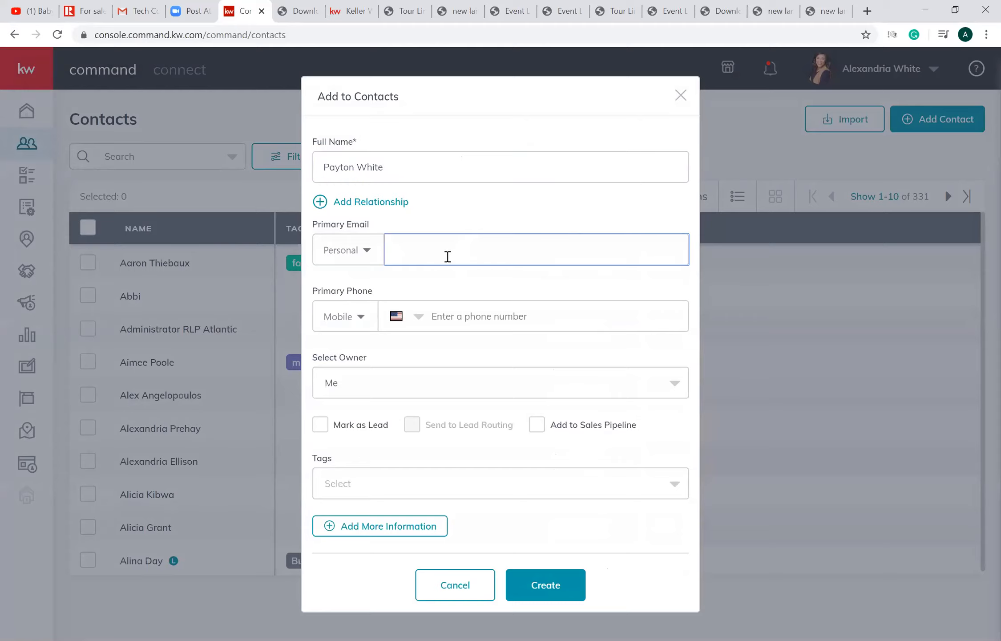
click(474, 319)
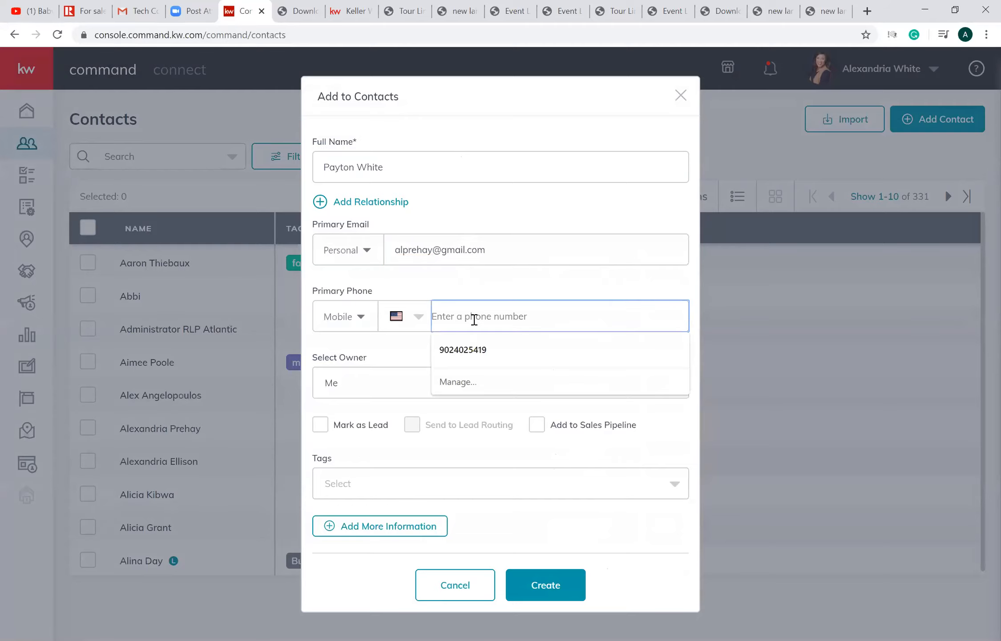
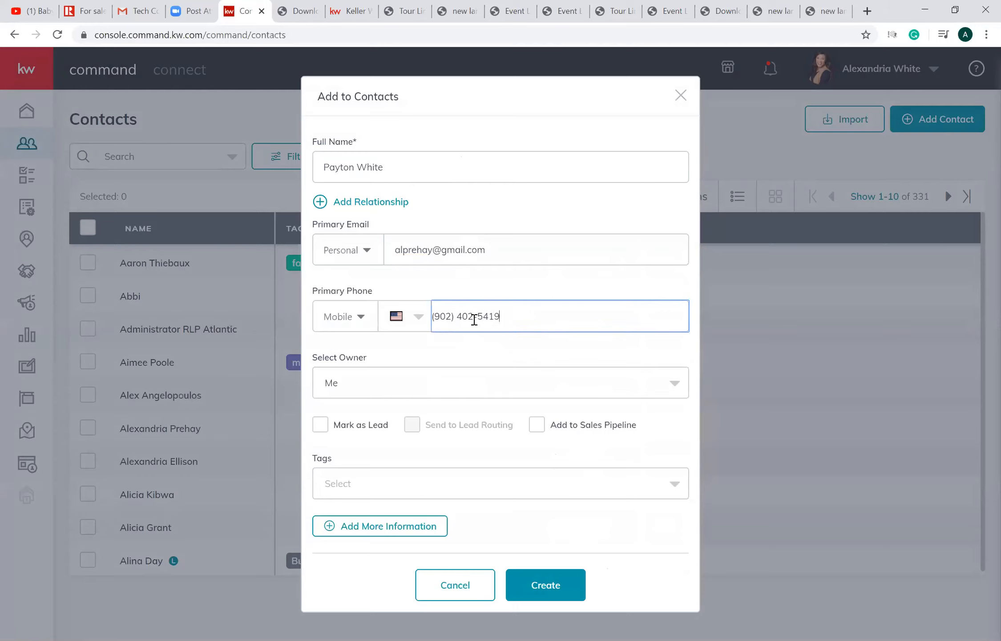
click(470, 390)
click(501, 415)
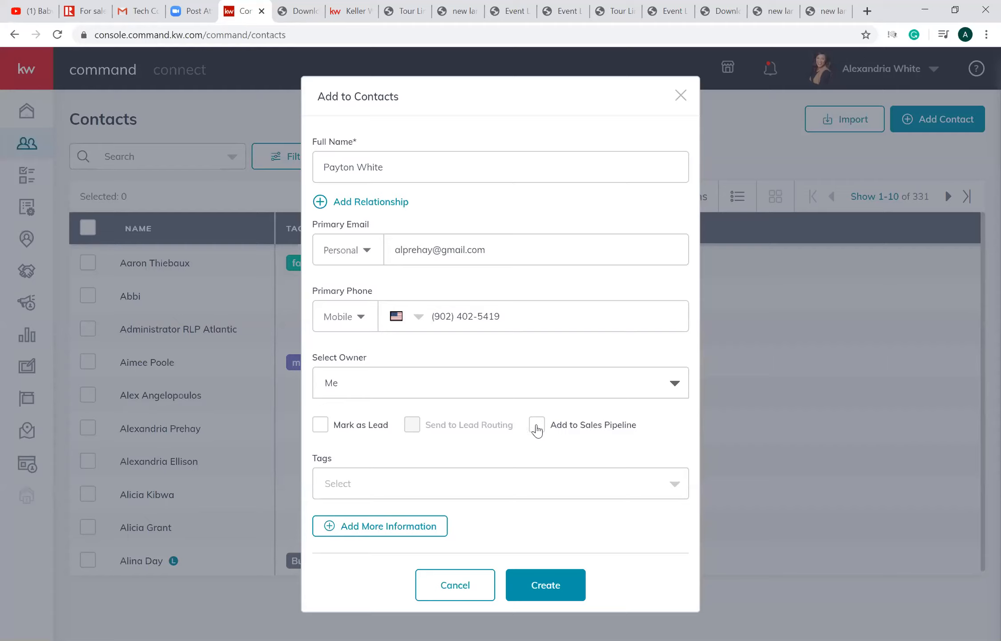
click(530, 484)
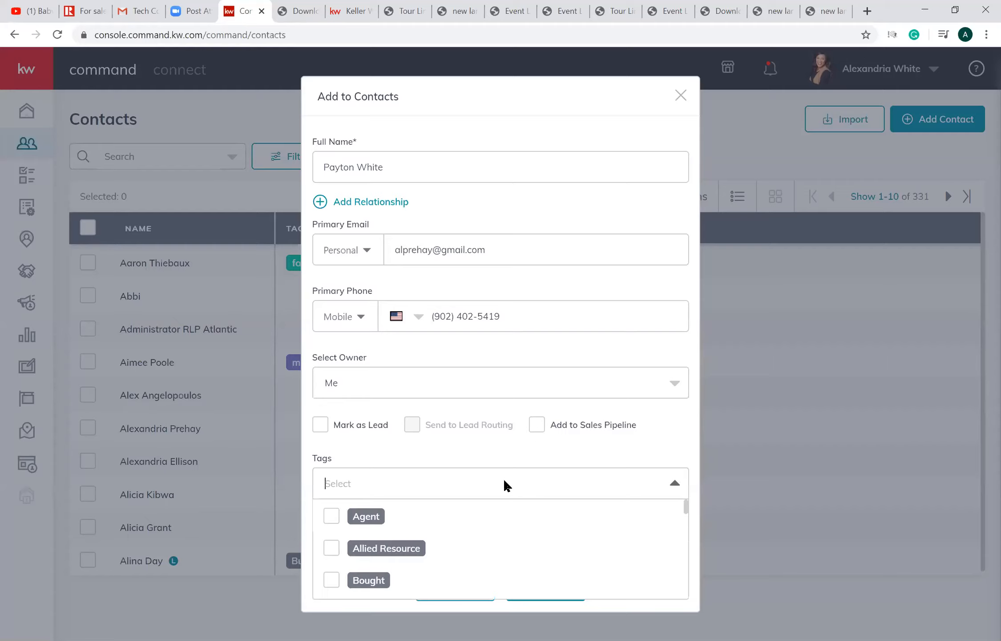
text(fa)
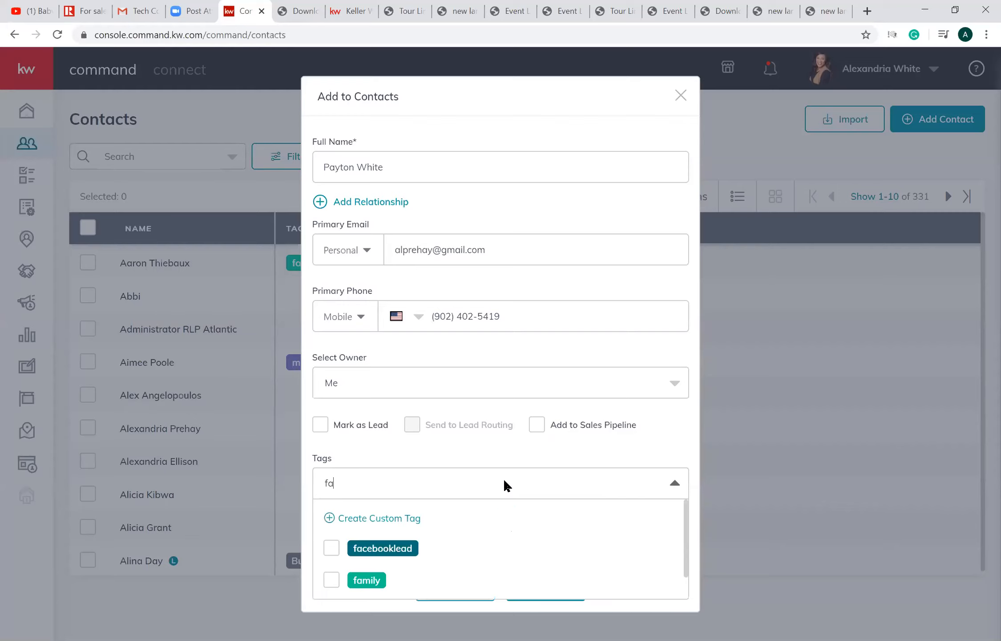
click(331, 579)
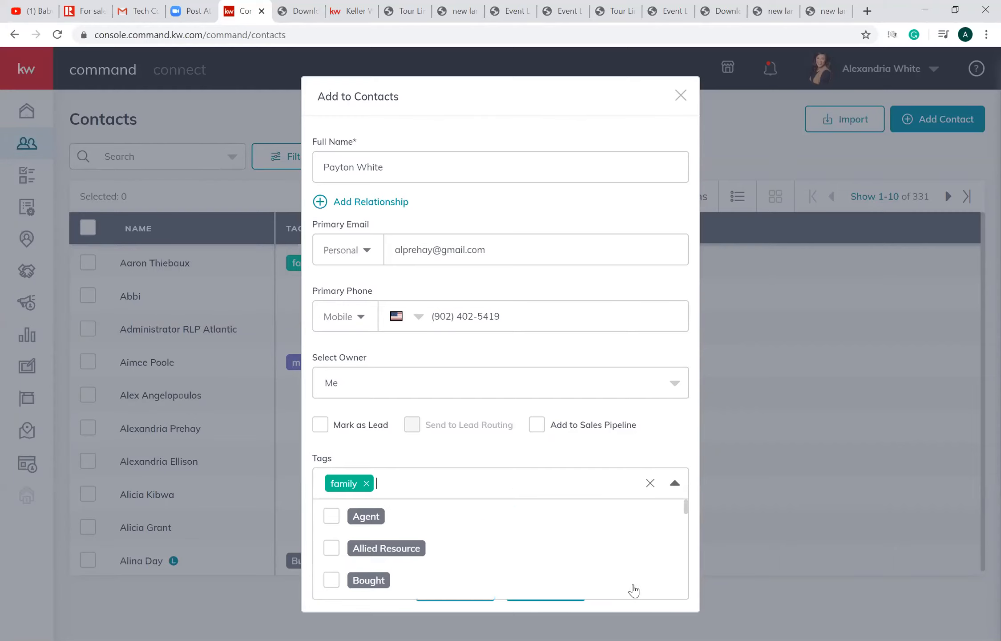
click(651, 483)
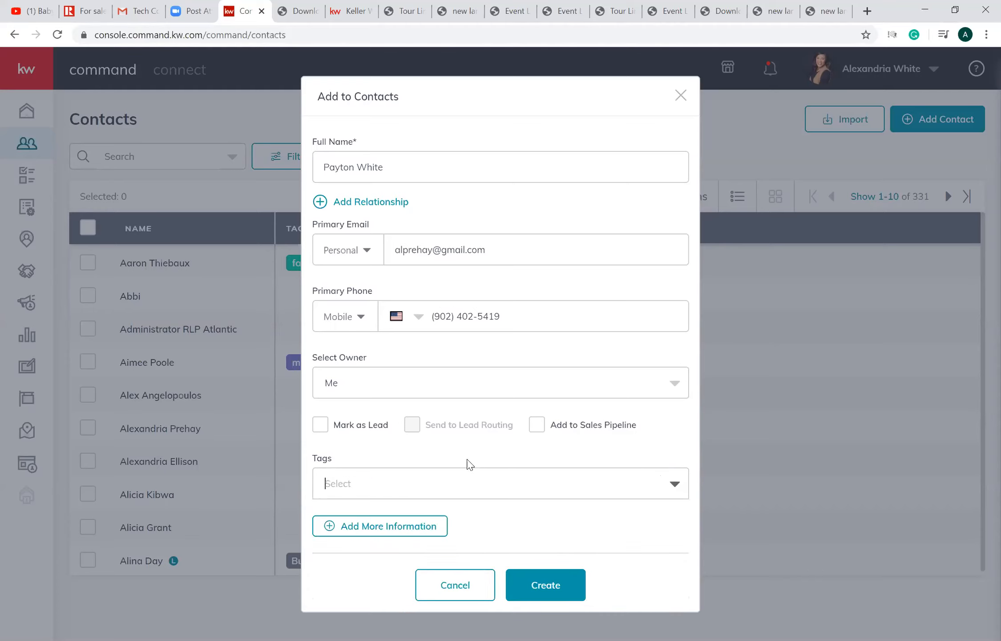
- Expand the additional contact information and examine the fields for preferred contact method, extra email and phone, addresses and social profiles
click(422, 533)
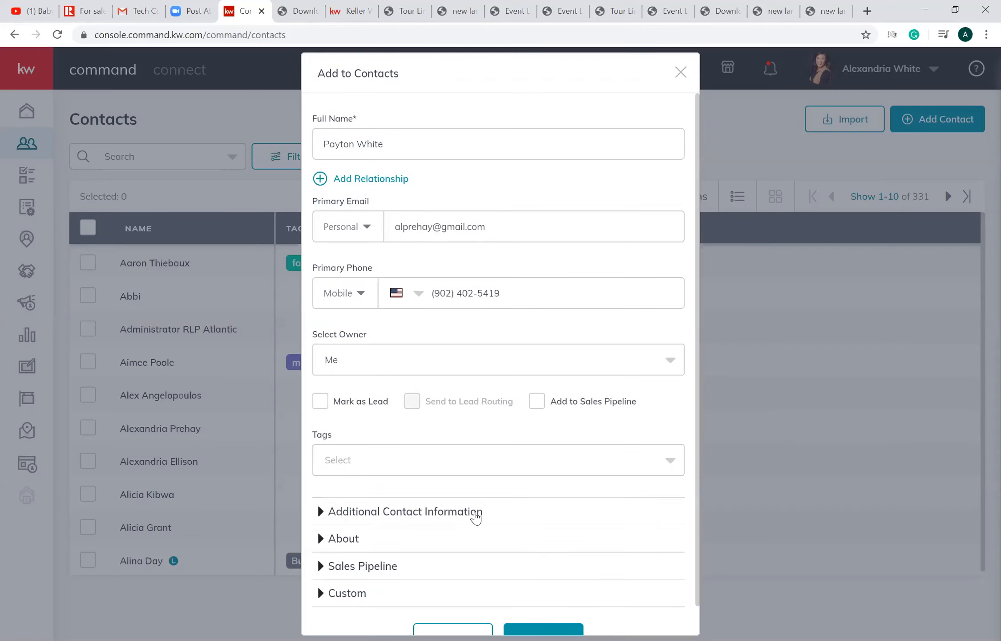
click(476, 516)
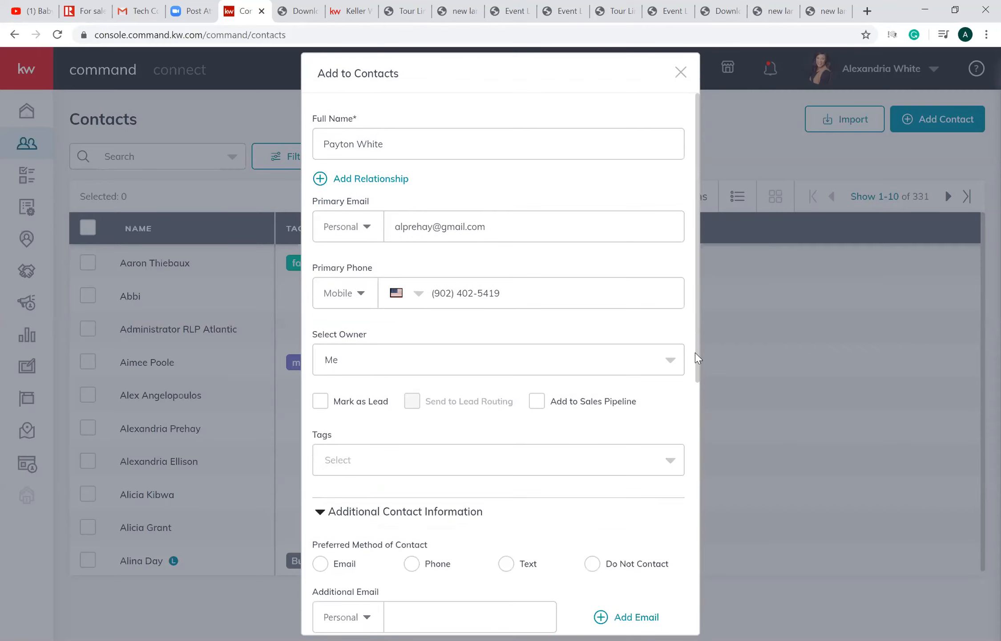
drag(696, 353, 685, 422)
click(654, 412)
scroll(695, 441, down, 3)
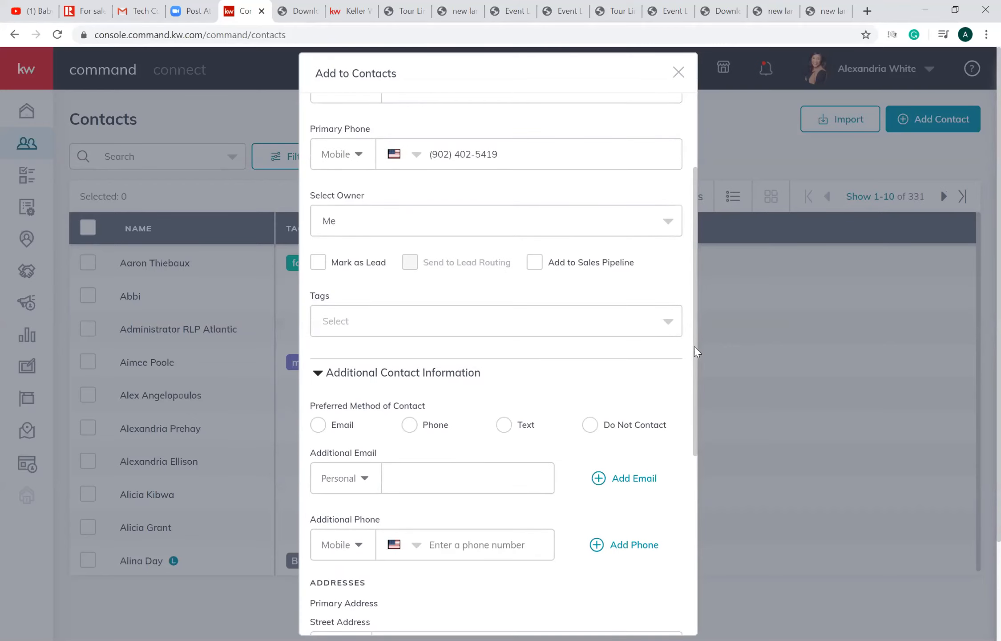
scroll(695, 356, down, 6)
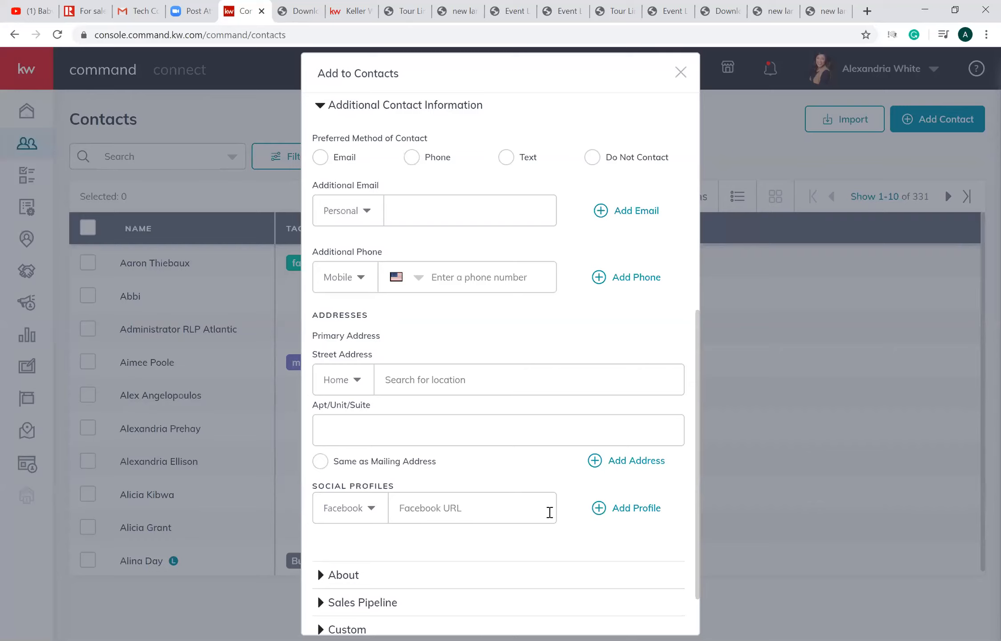
scroll(695, 445, down, 2)
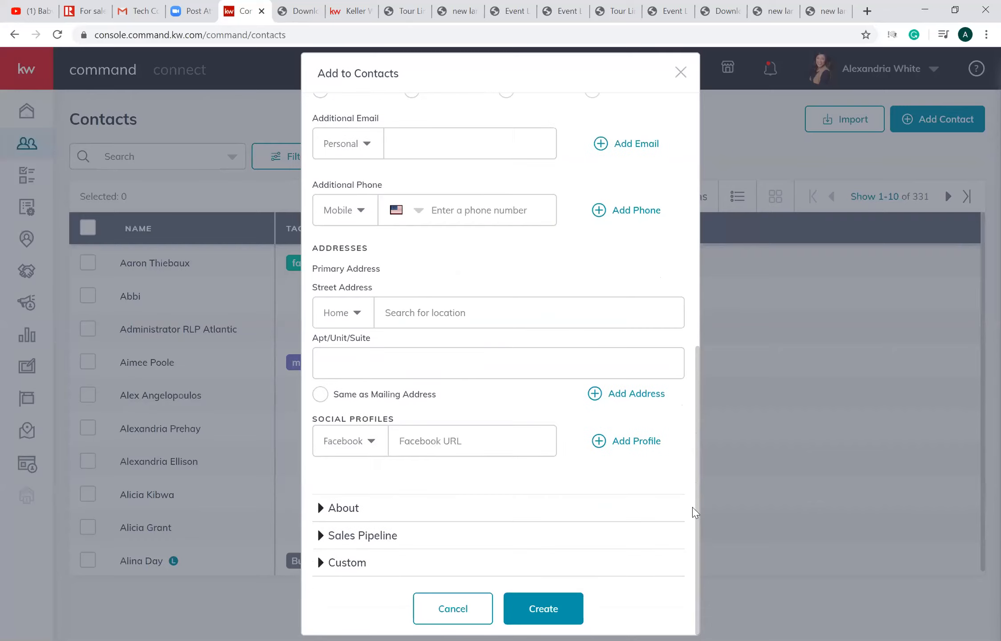
- In the About details, set the relationship type to Father and link the matching existing contact
click(333, 510)
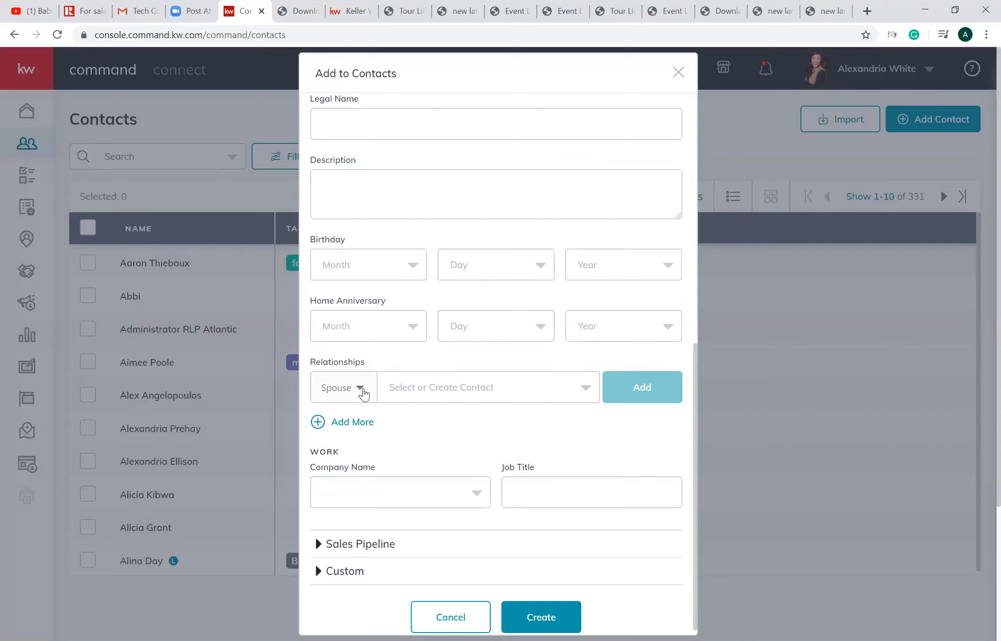
click(363, 391)
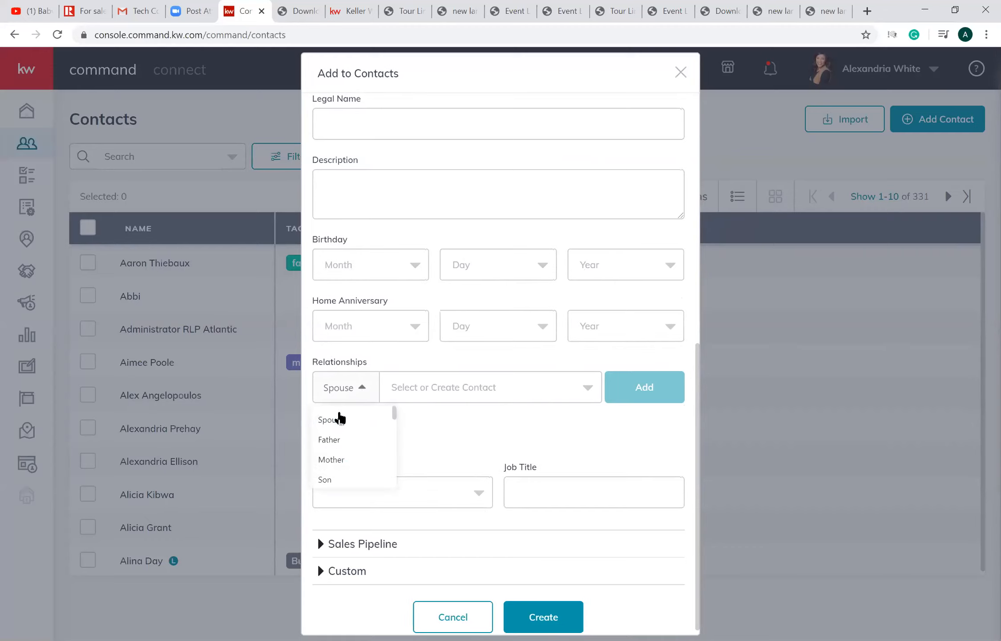
click(337, 439)
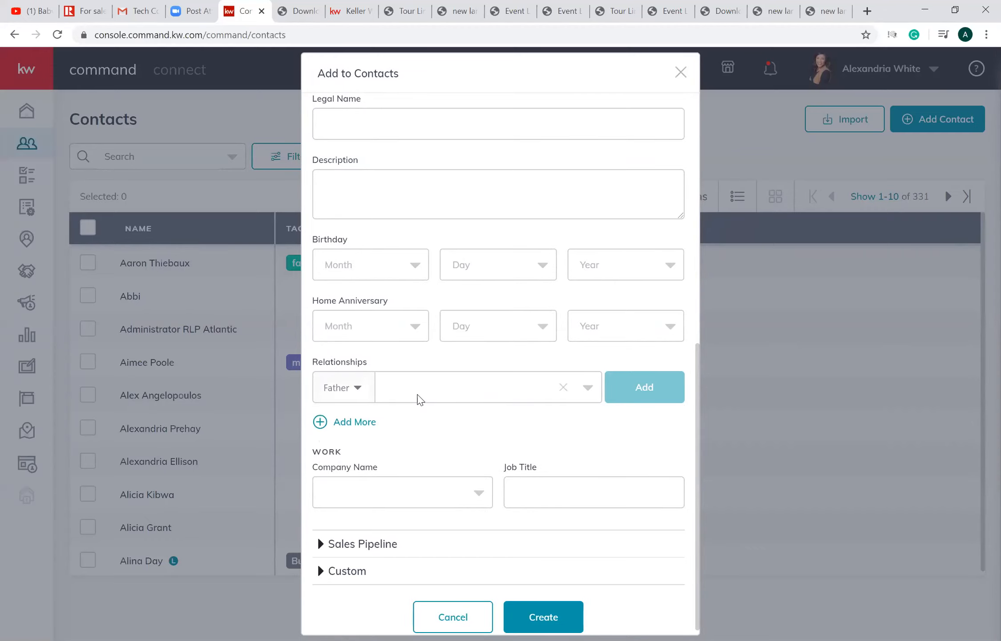
click(421, 396)
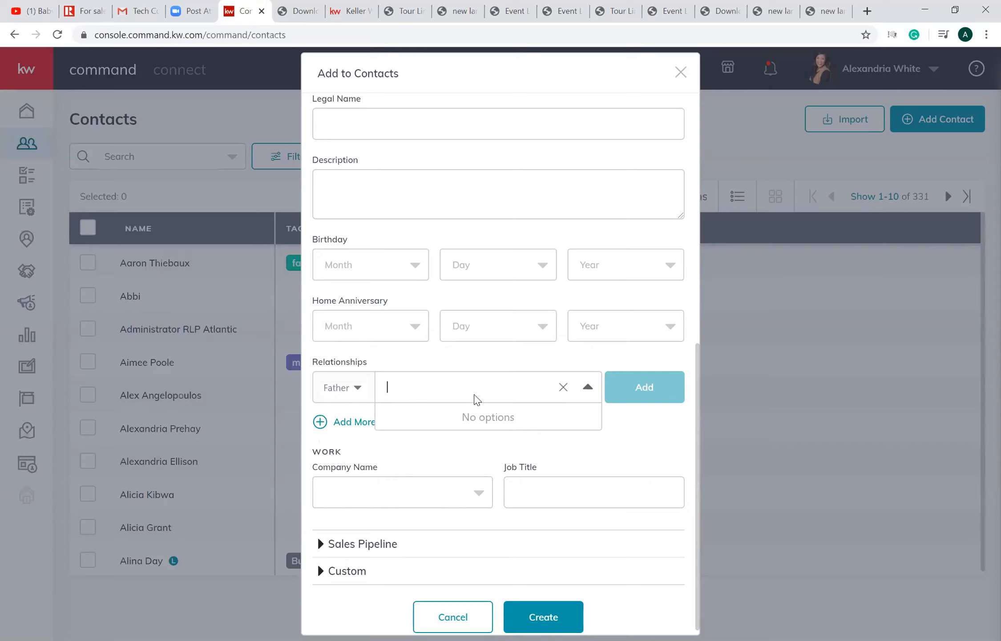
text(stephen)
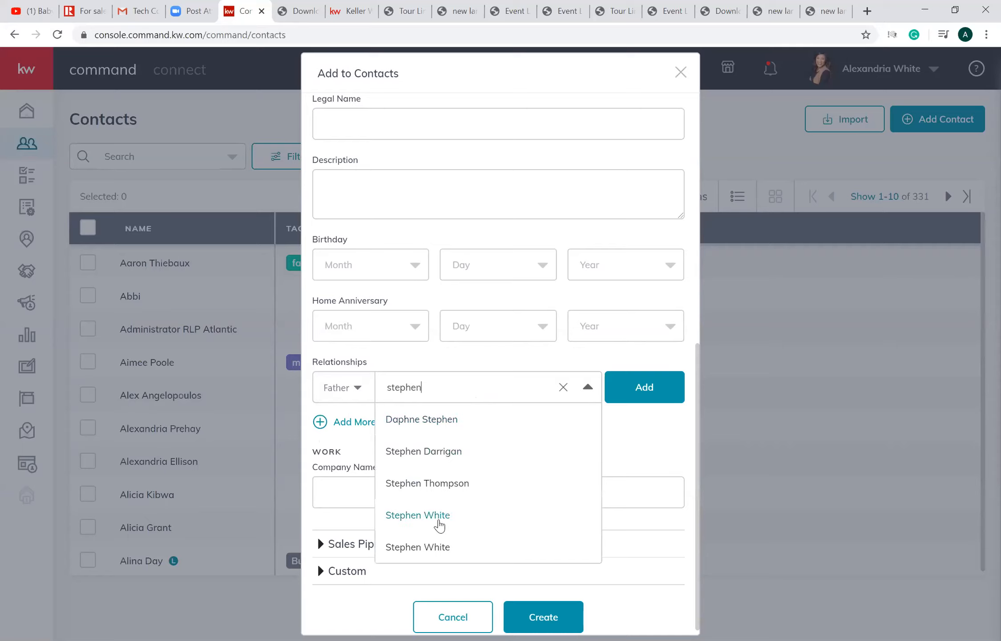
click(440, 517)
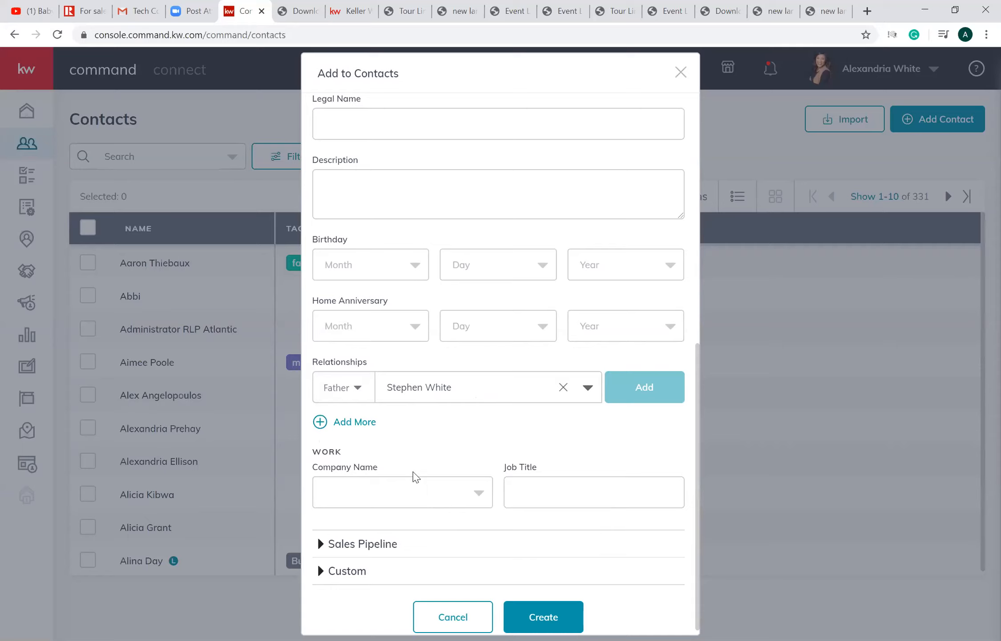
- Add two more relationship rows and switch the Father relationship to the other existing contact with the same name
click(409, 424)
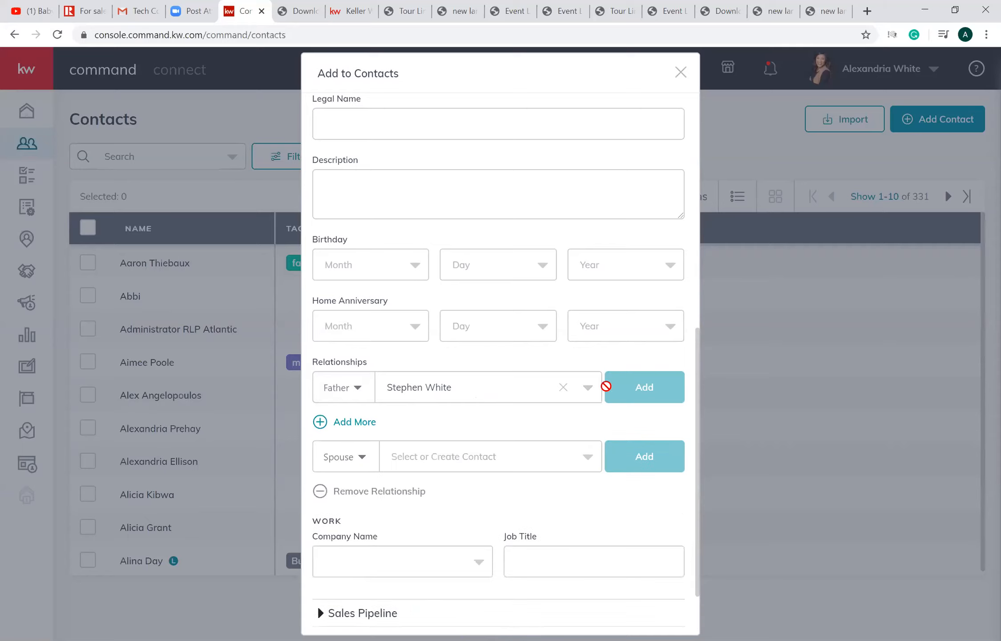
click(510, 397)
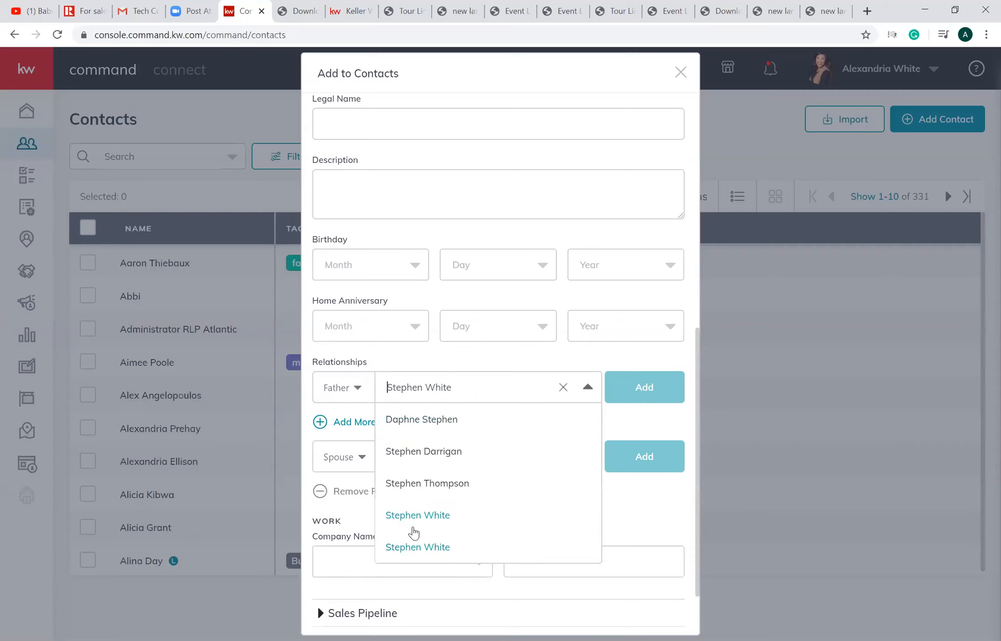
click(429, 552)
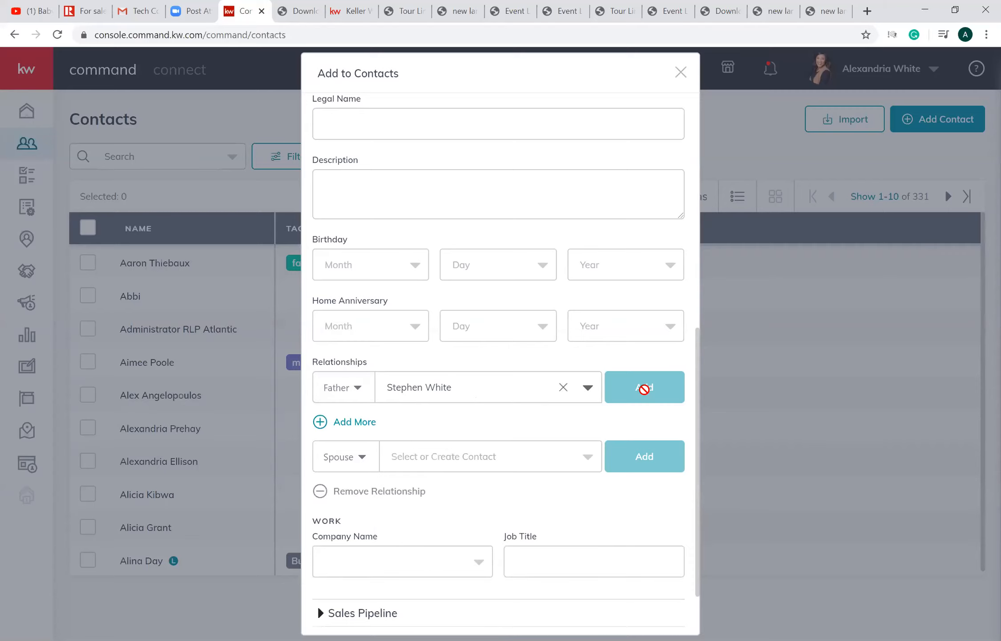
click(320, 422)
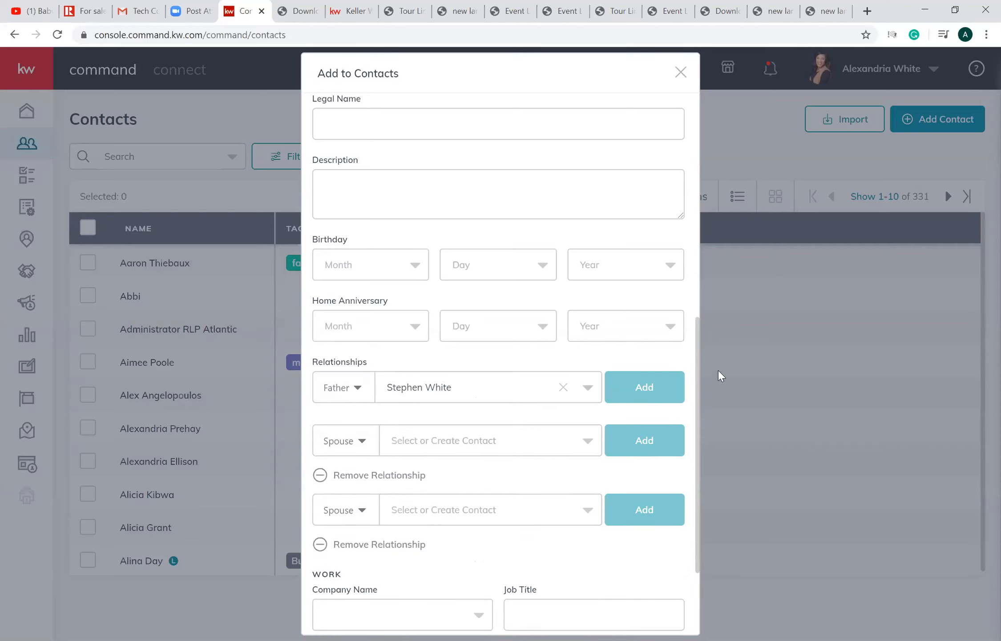
- Expand the Sales Pipeline details and set the lead source to Command Web Pages
drag(697, 356, 689, 402)
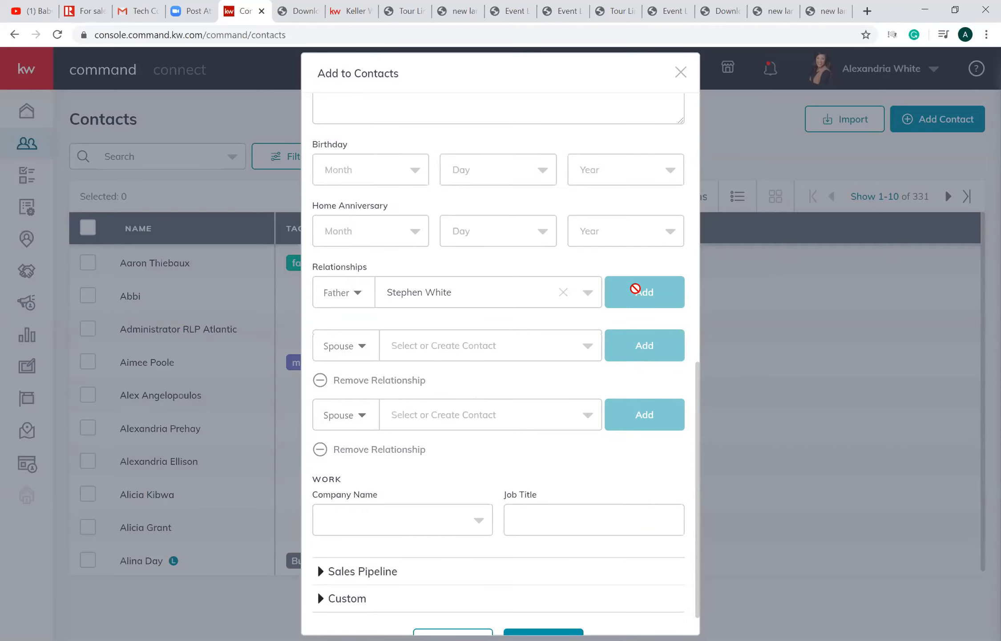
scroll(698, 414, down, 1)
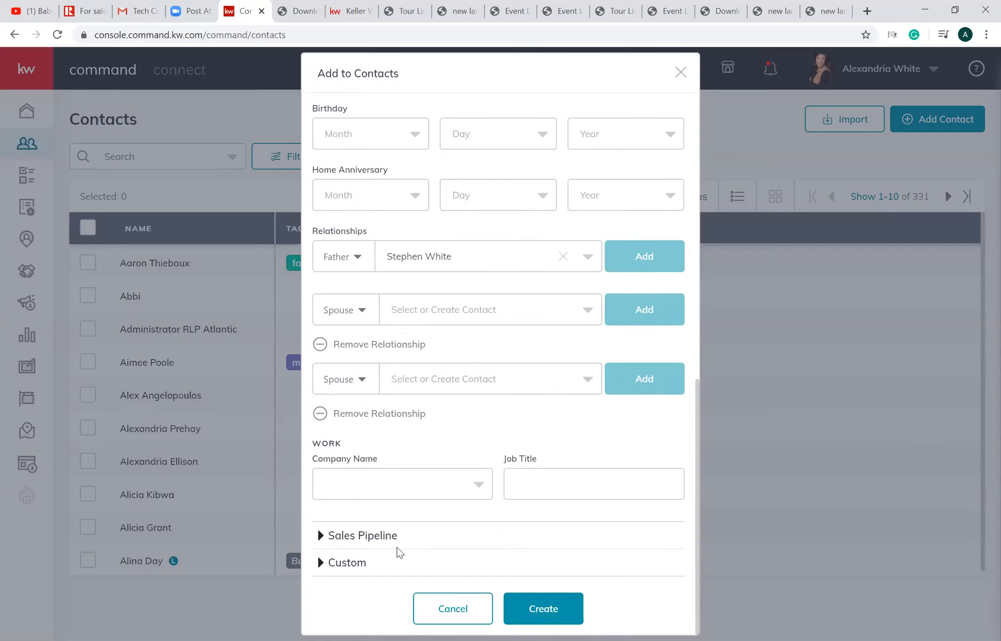
click(386, 542)
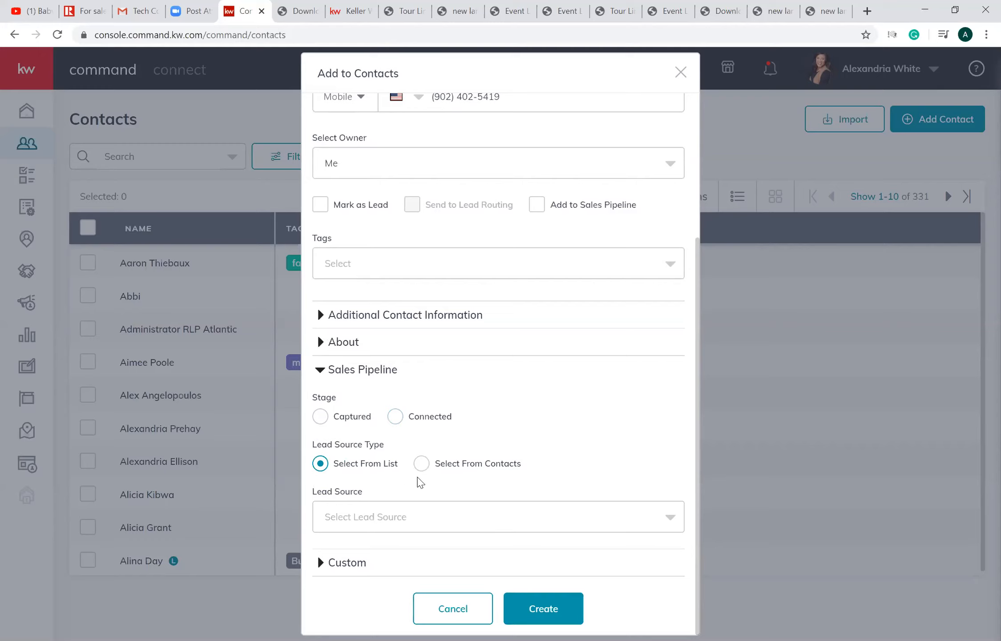
click(393, 517)
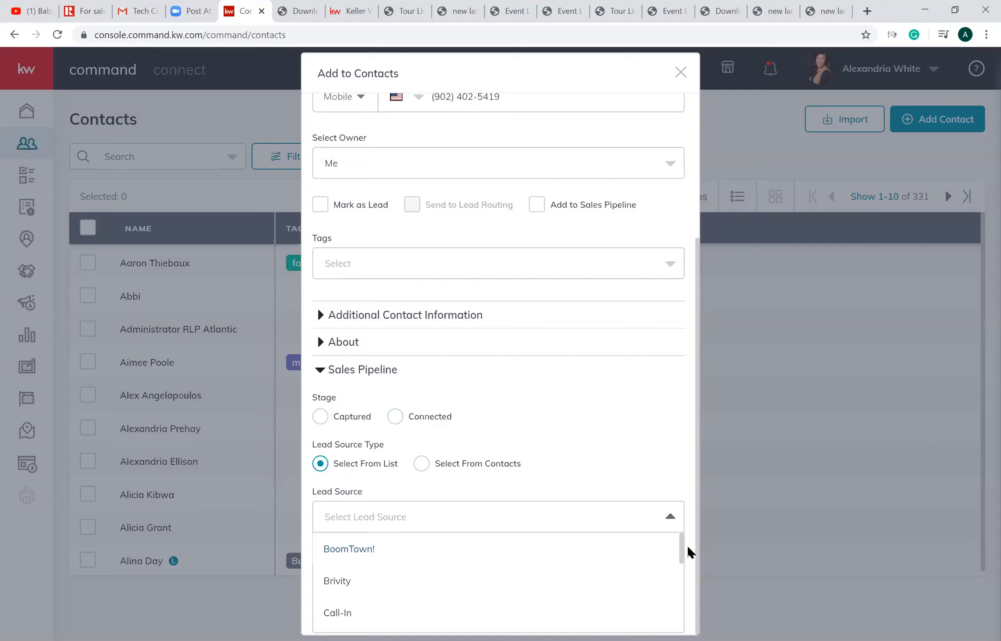
drag(687, 550, 677, 576)
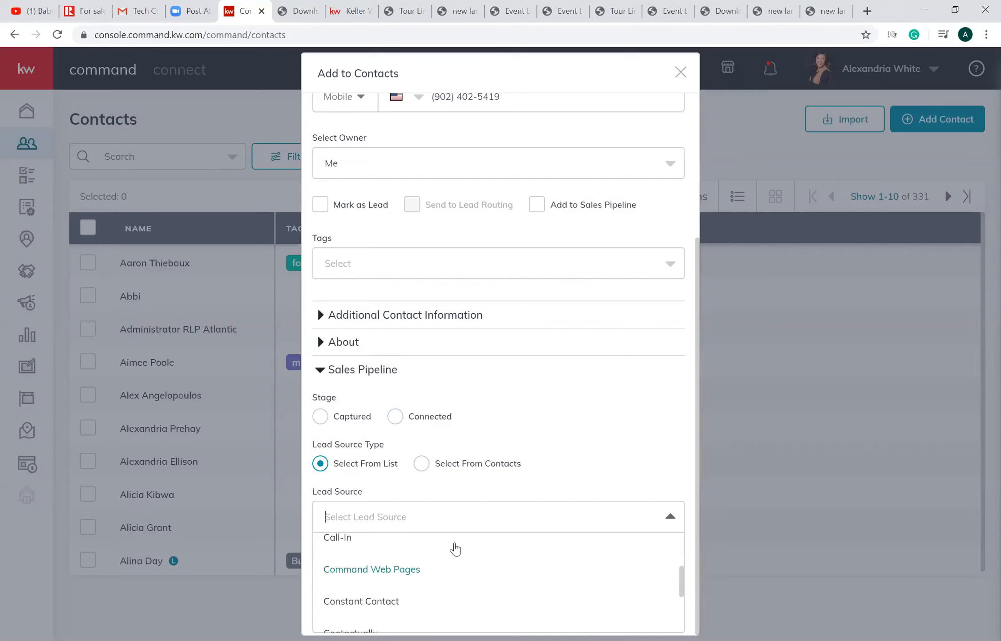
click(408, 576)
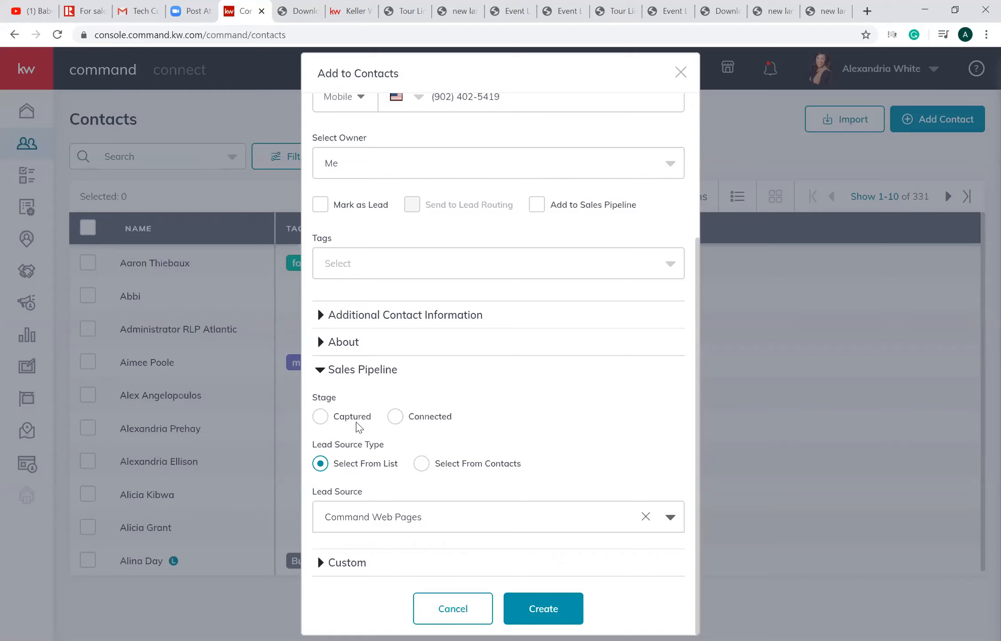
- Expand the Custom section of the new contact form and check it for custom fields
click(363, 565)
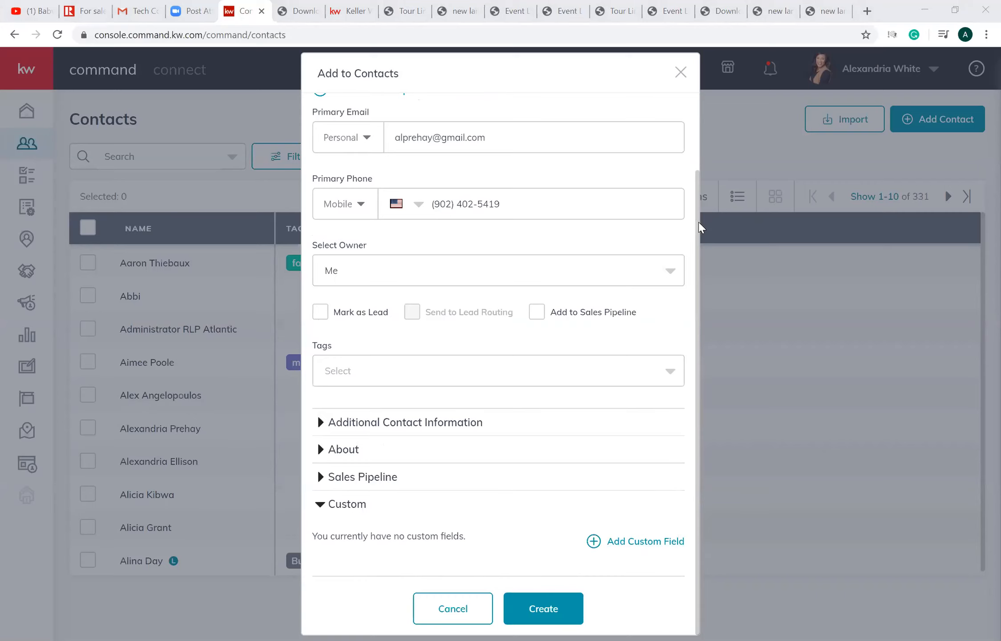
scroll(679, 125, up, 2)
scroll(680, 206, down, 2)
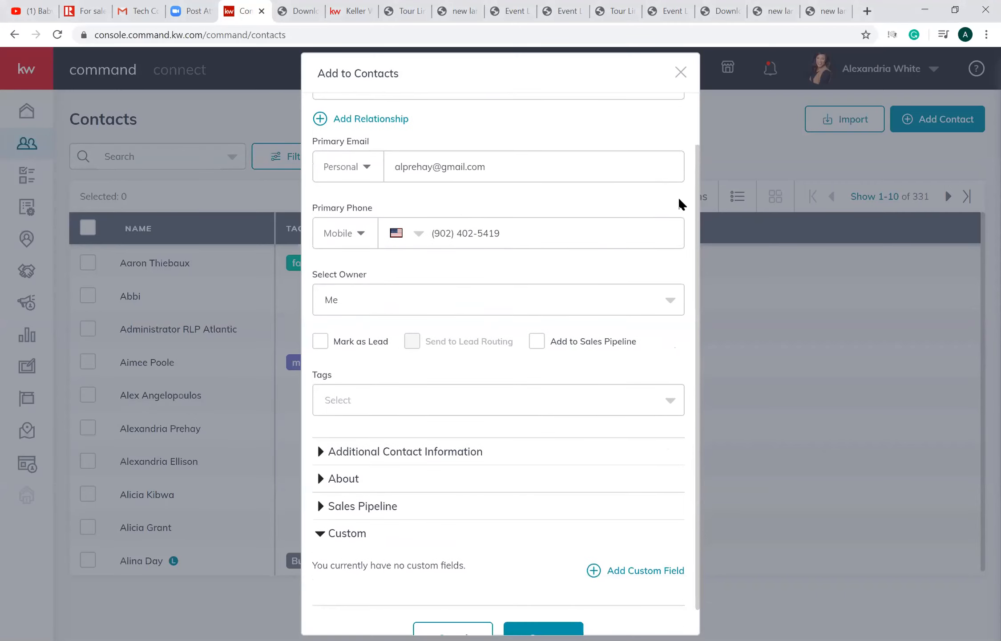
- Create the custom tag "bedford" with the default white colour, add it to the contact, and create the contact
click(486, 405)
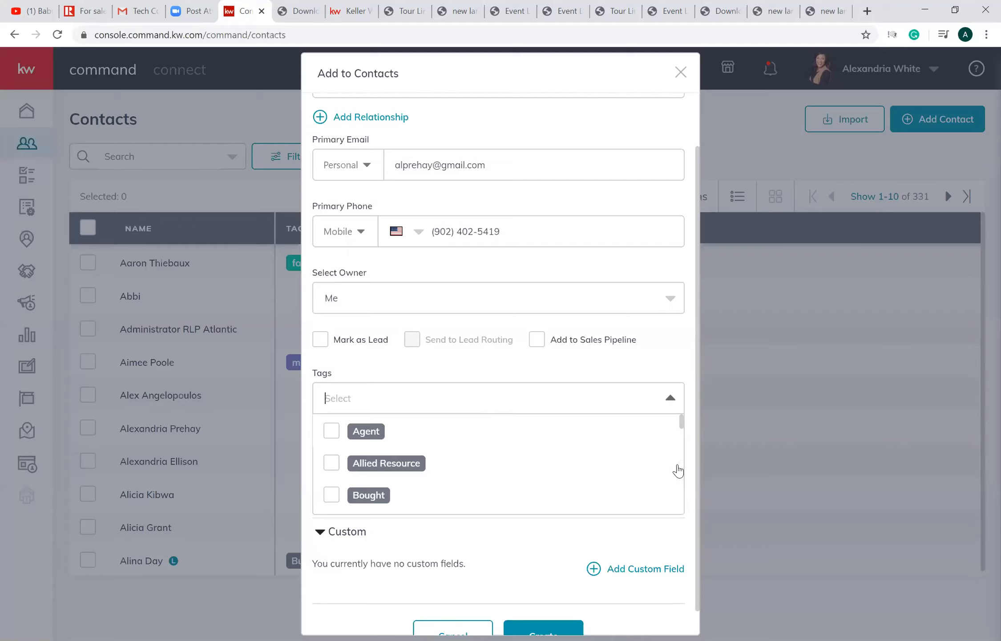
mouse_move(683, 424)
mouse_down()
mouse_move(694, 536)
mouse_move(674, 408)
mouse_up()
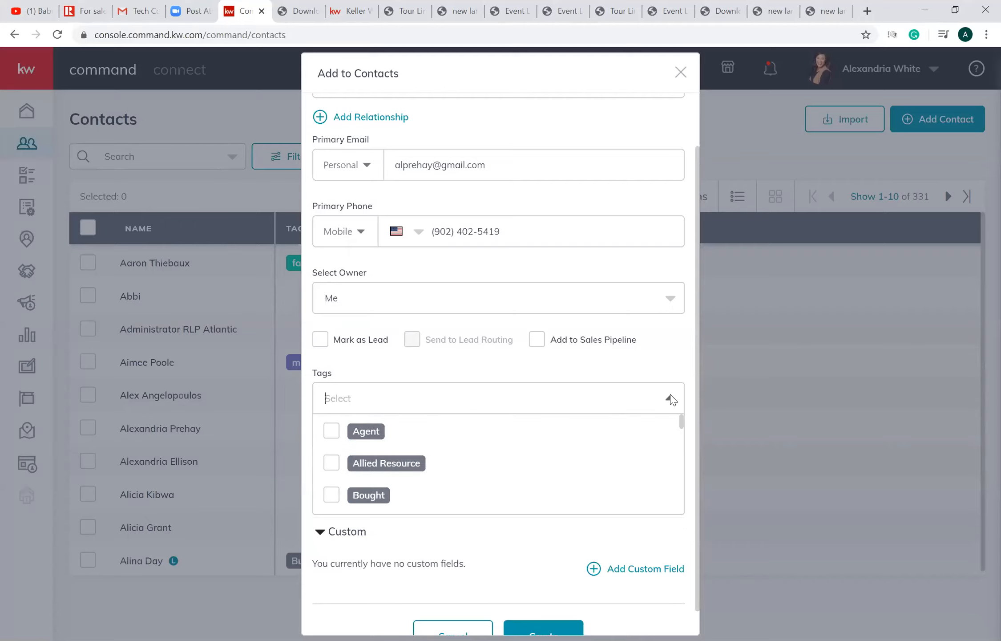
click(389, 395)
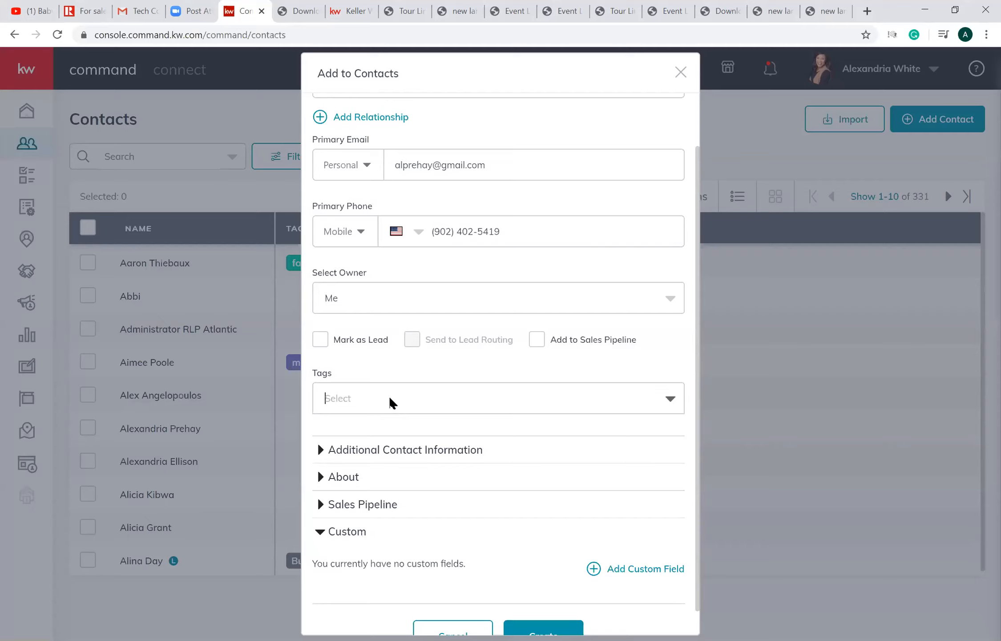
text(bedford)
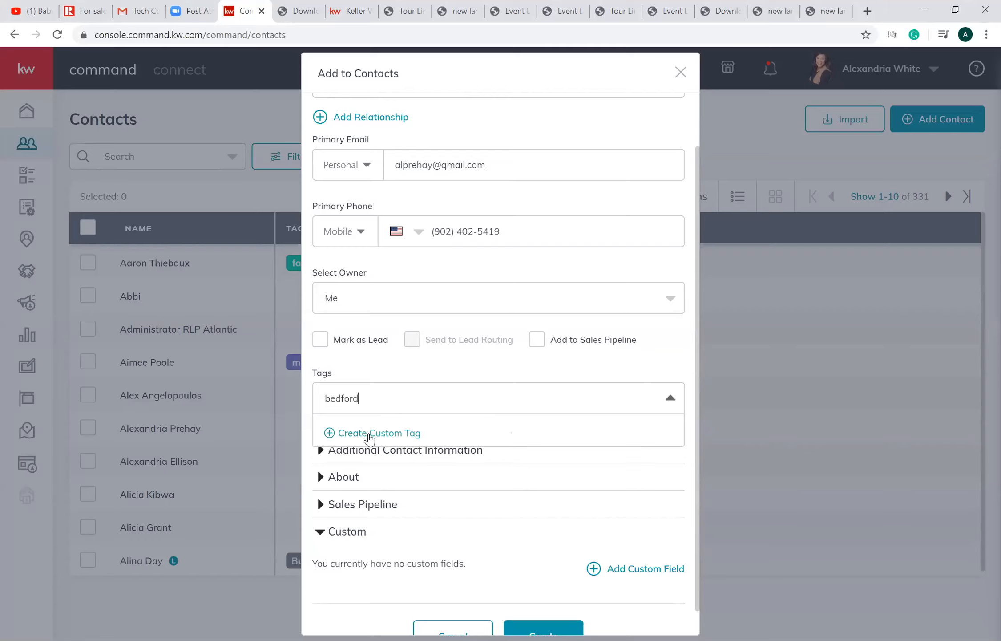
click(369, 435)
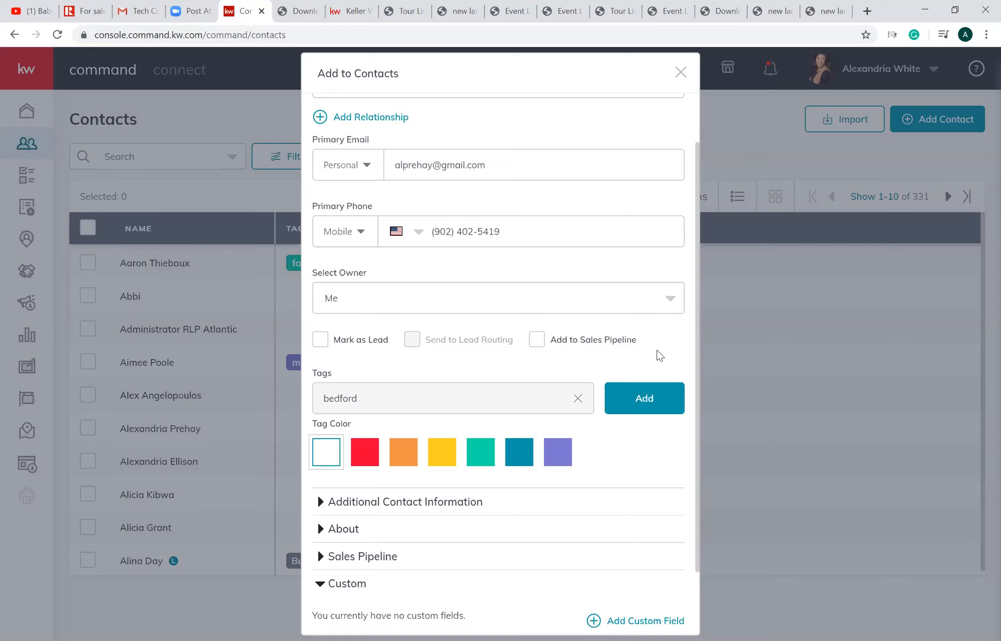
click(644, 397)
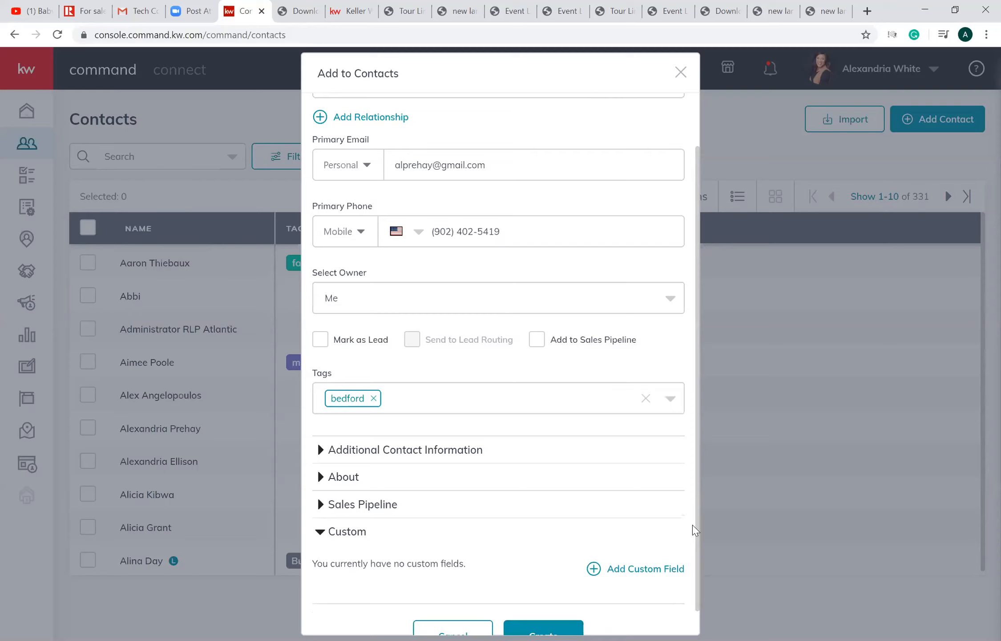
scroll(562, 604, down, 1)
click(562, 604)
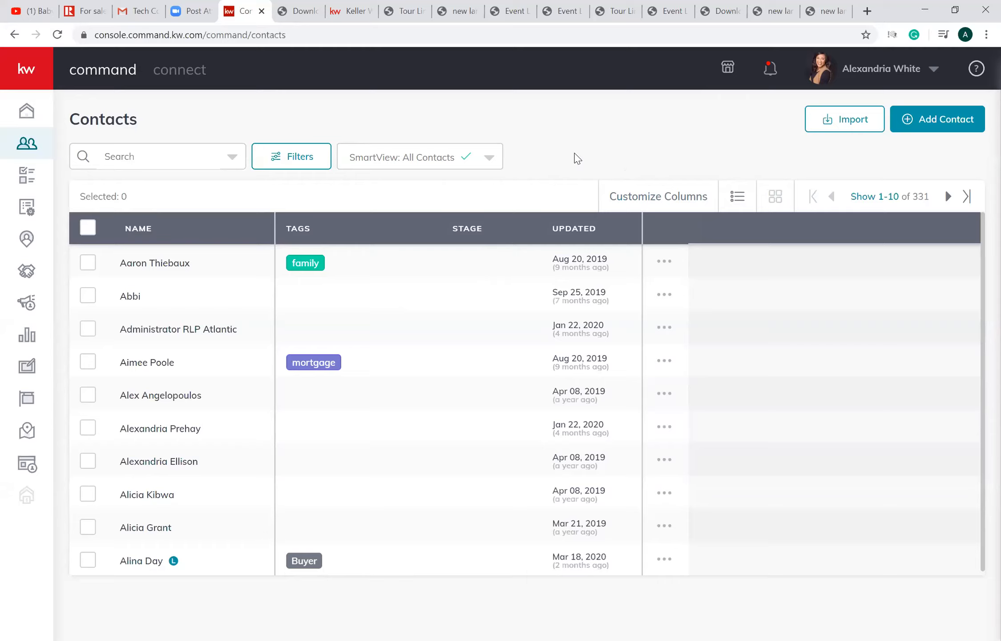
- Examine the contact list's SmartView choices, the available filters and the fields a search can be limited to
click(450, 159)
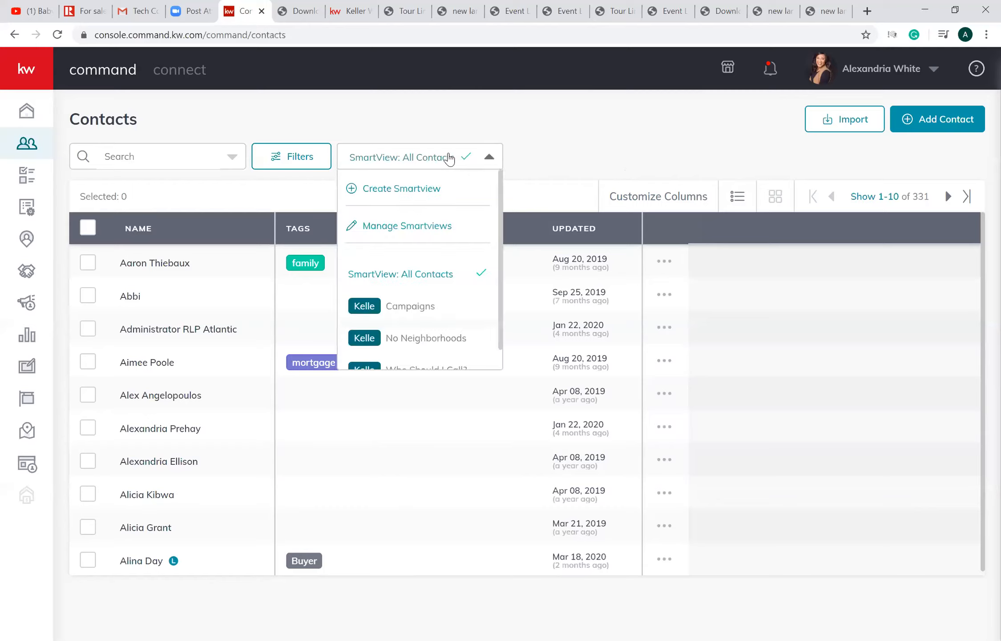
click(449, 158)
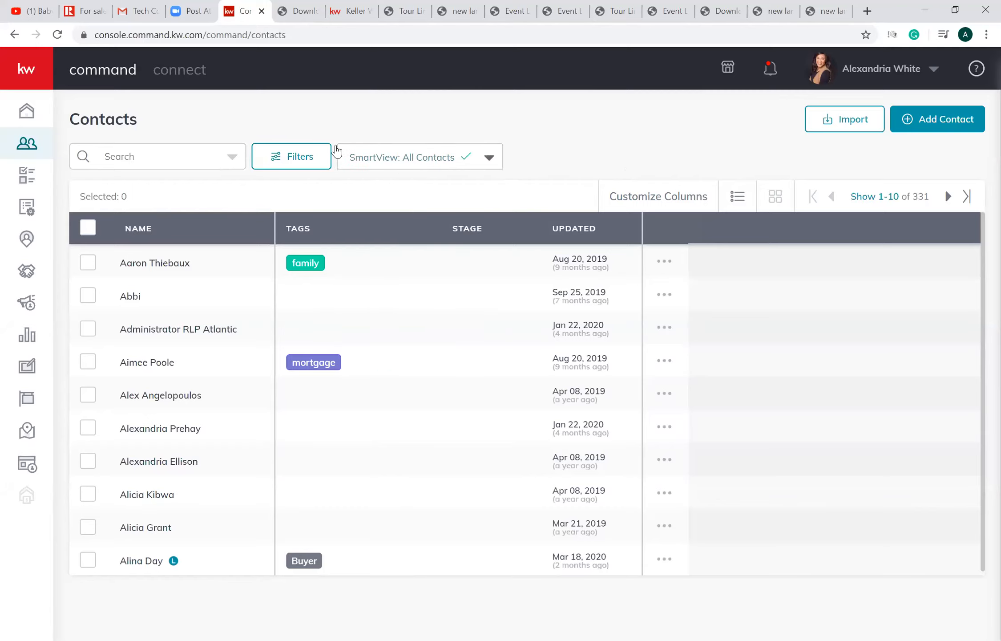
click(310, 155)
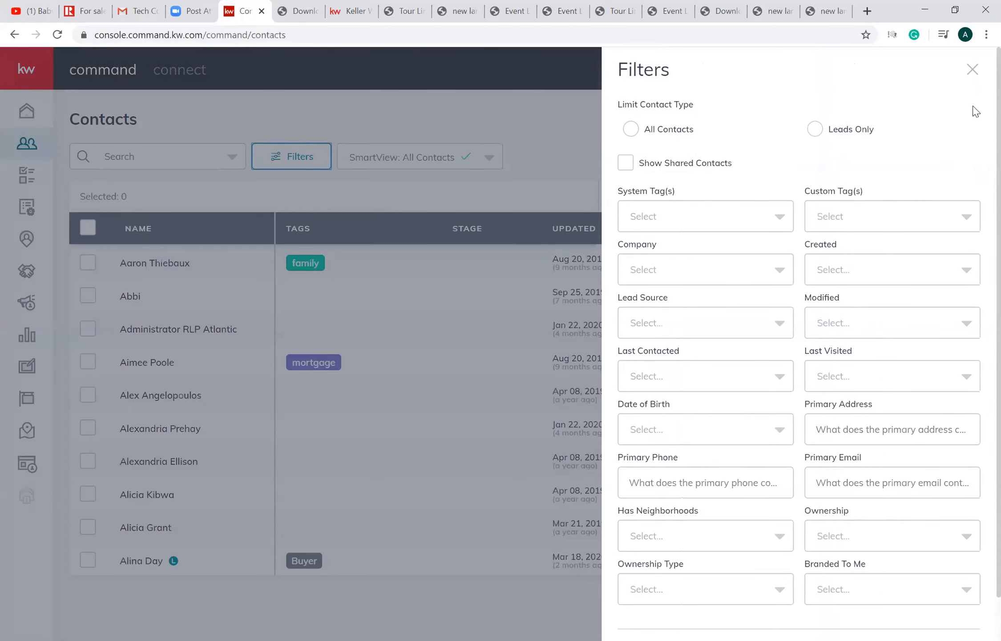
click(971, 74)
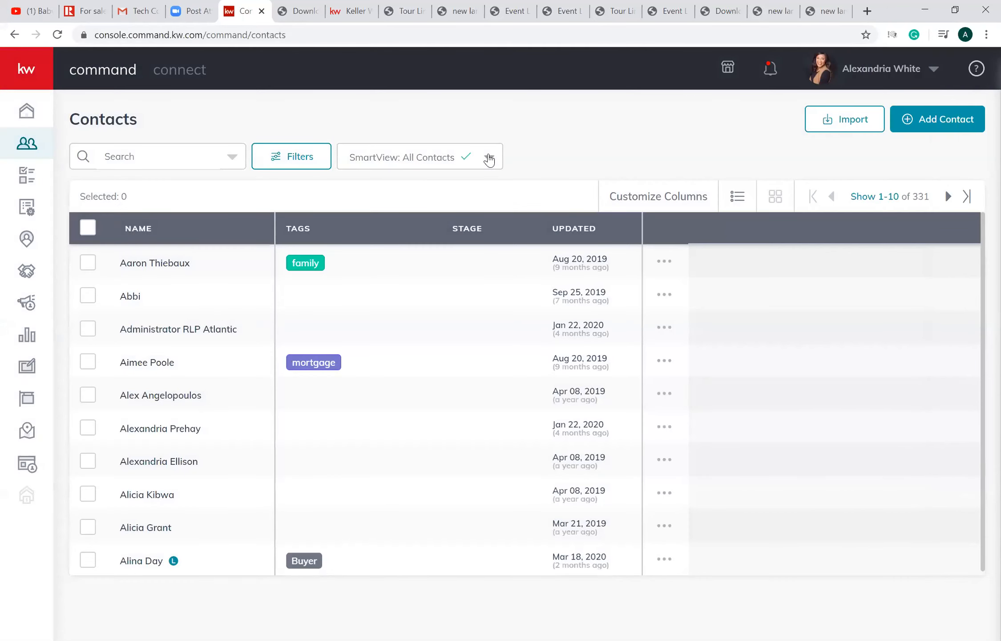
click(233, 161)
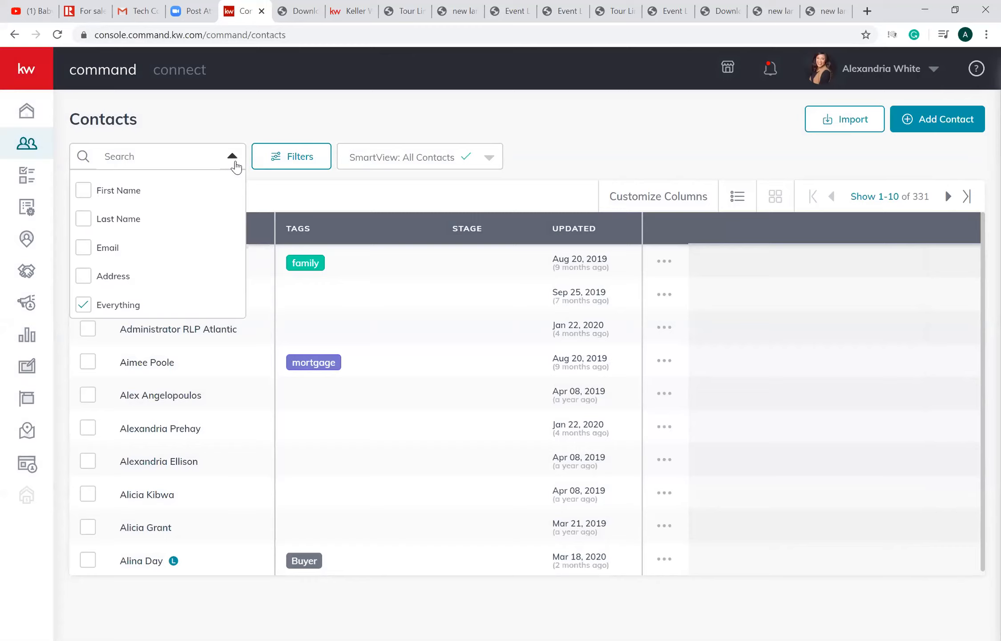
click(490, 158)
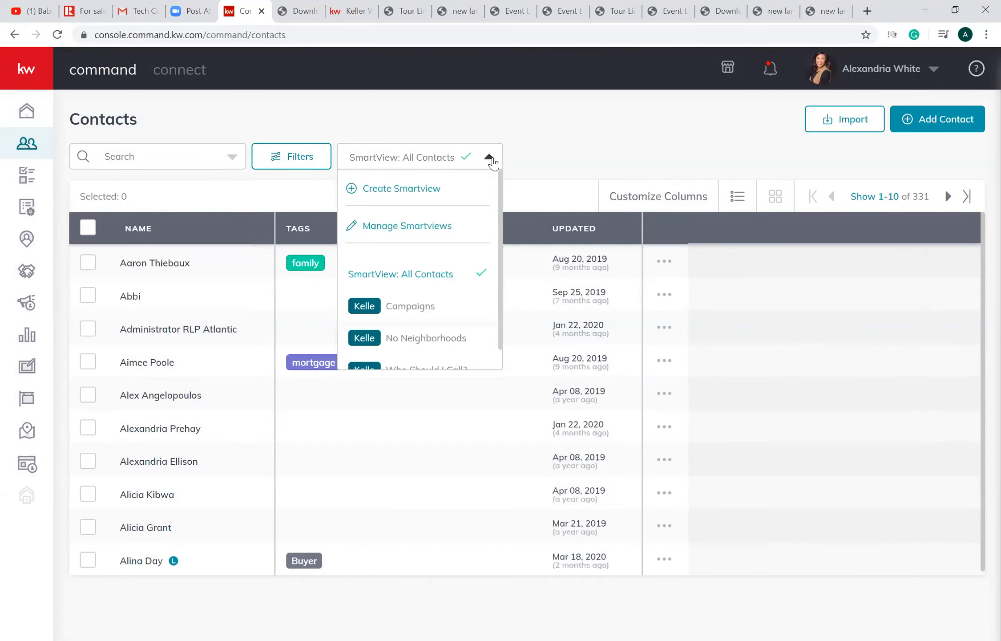
scroll(502, 217, down, 1)
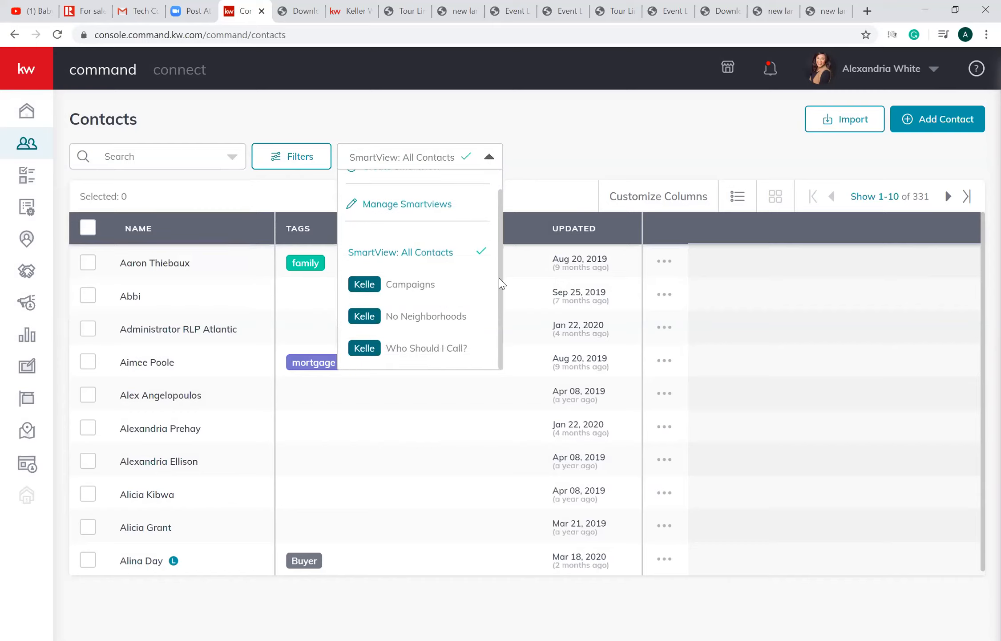
scroll(502, 217, up, 1)
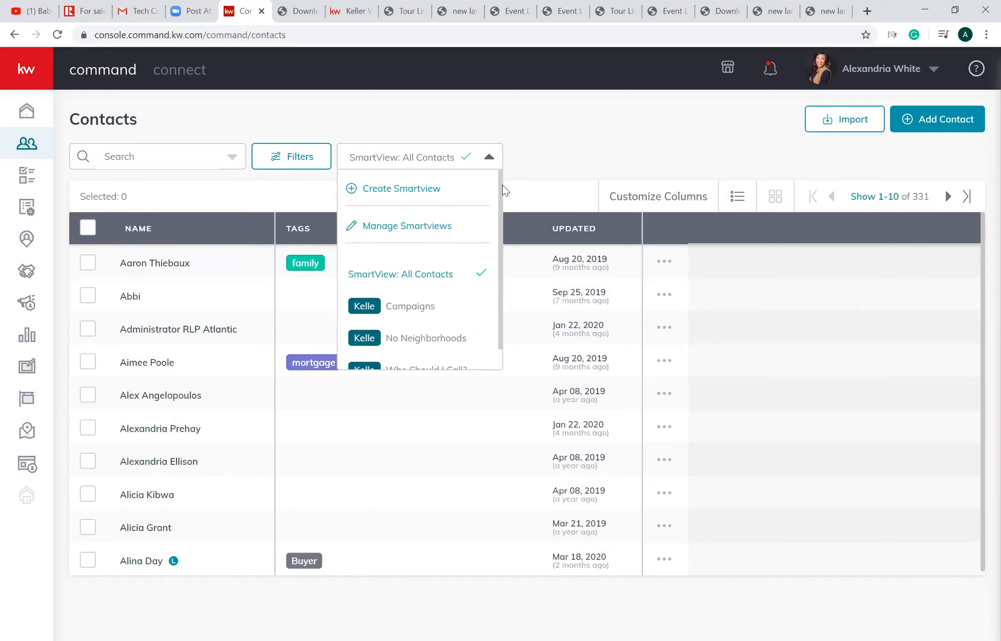
click(489, 159)
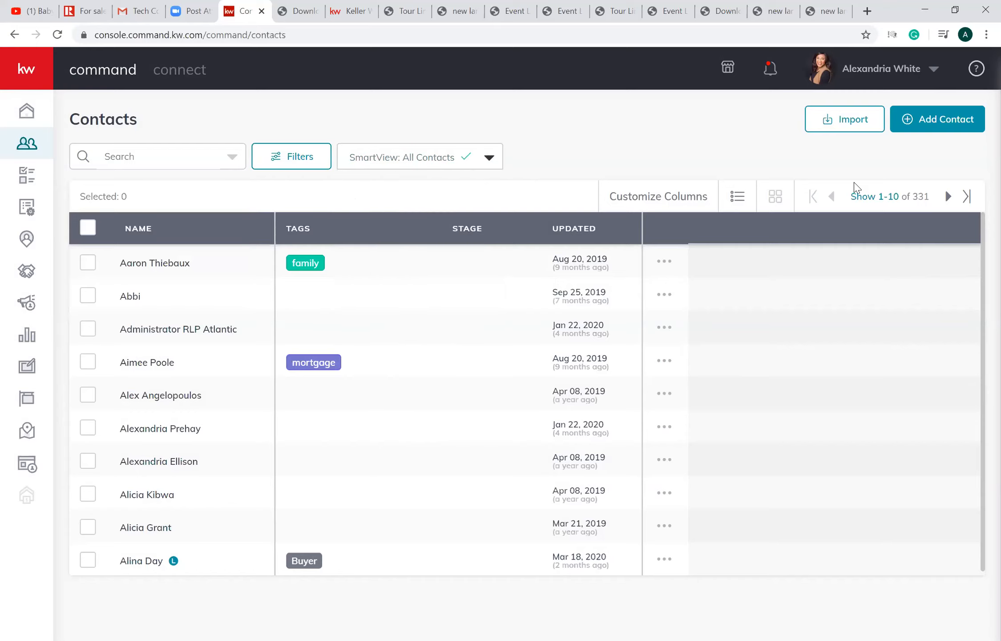
- Add the Last Visited column to the contacts table and sort the contacts by it, most recent first
click(699, 201)
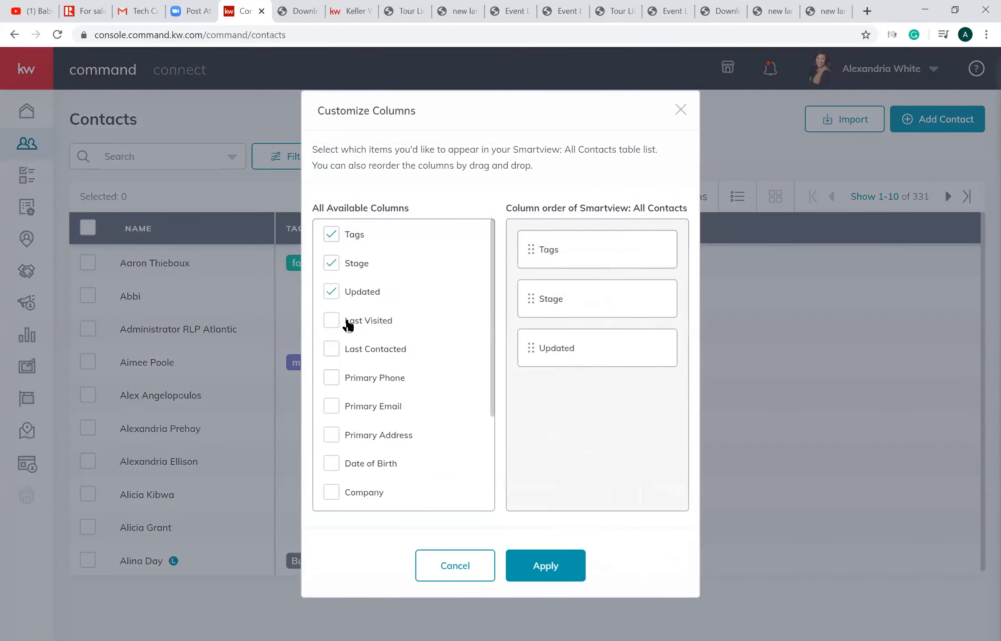
click(333, 328)
click(333, 351)
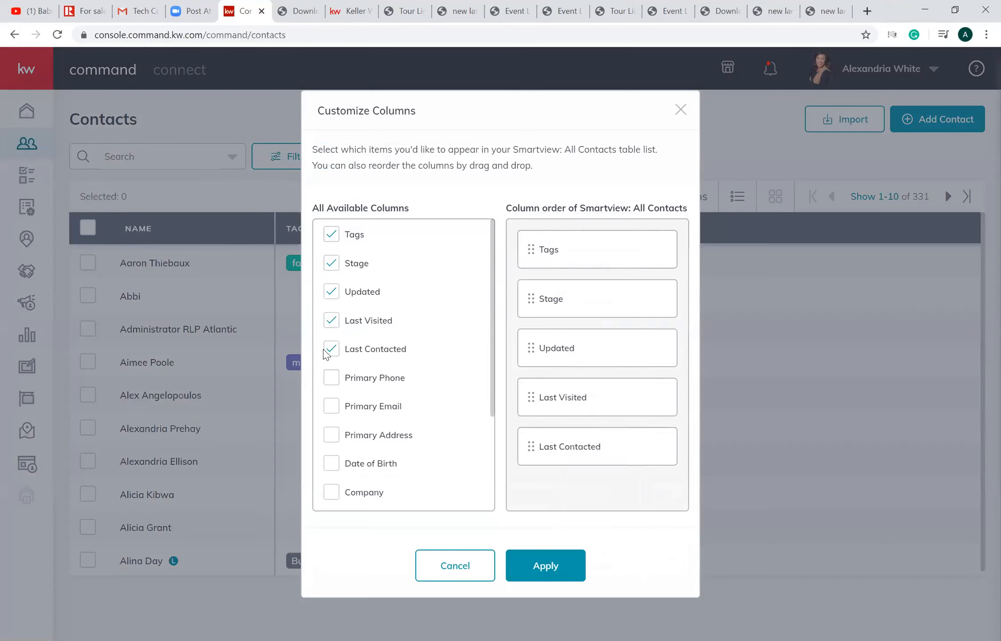
click(331, 348)
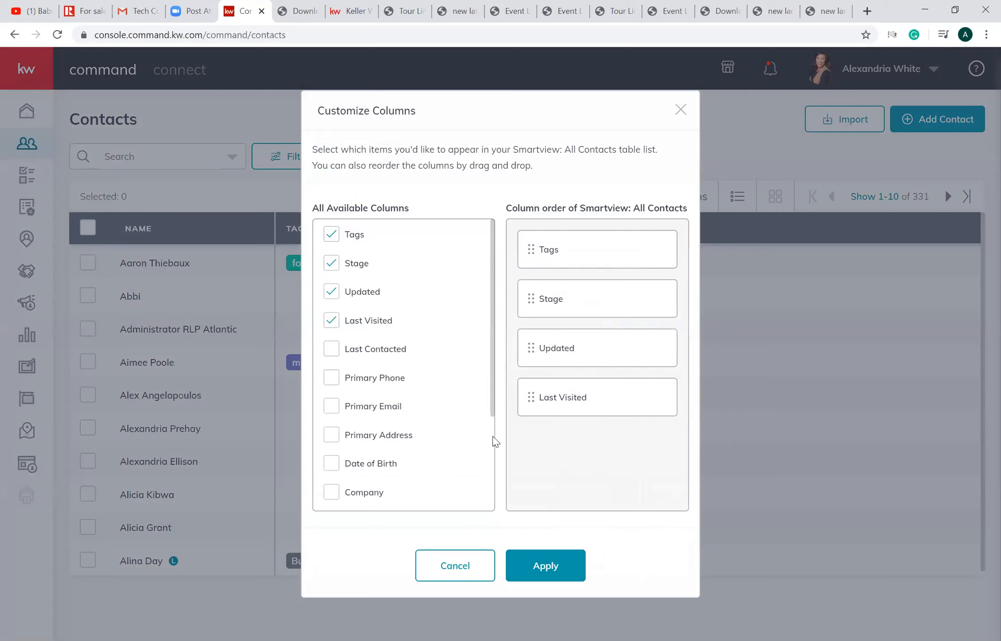
click(554, 569)
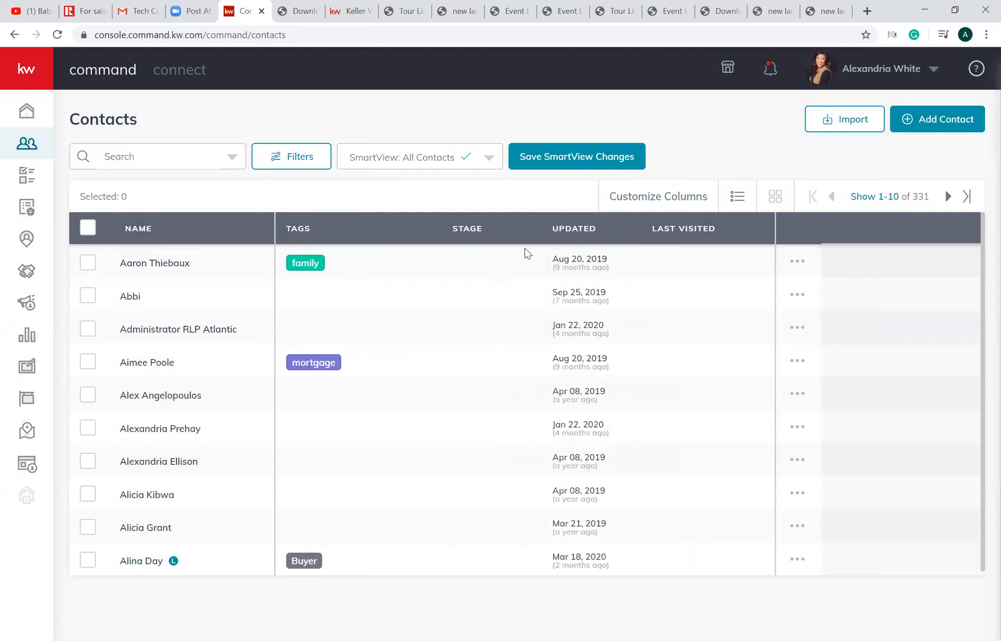
click(665, 232)
click(724, 232)
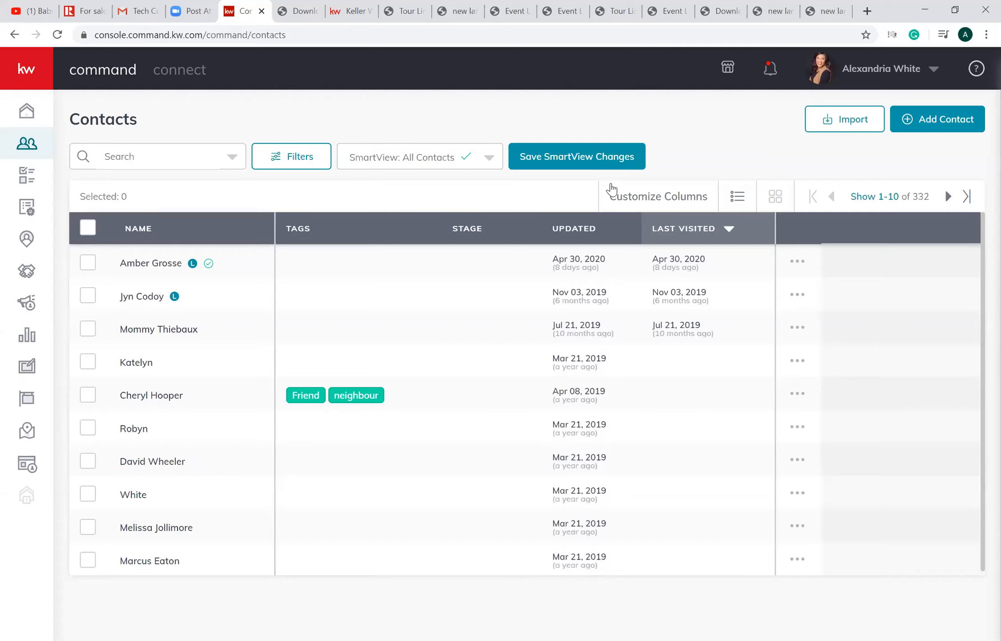
- Go to the Command home page
click(33, 114)
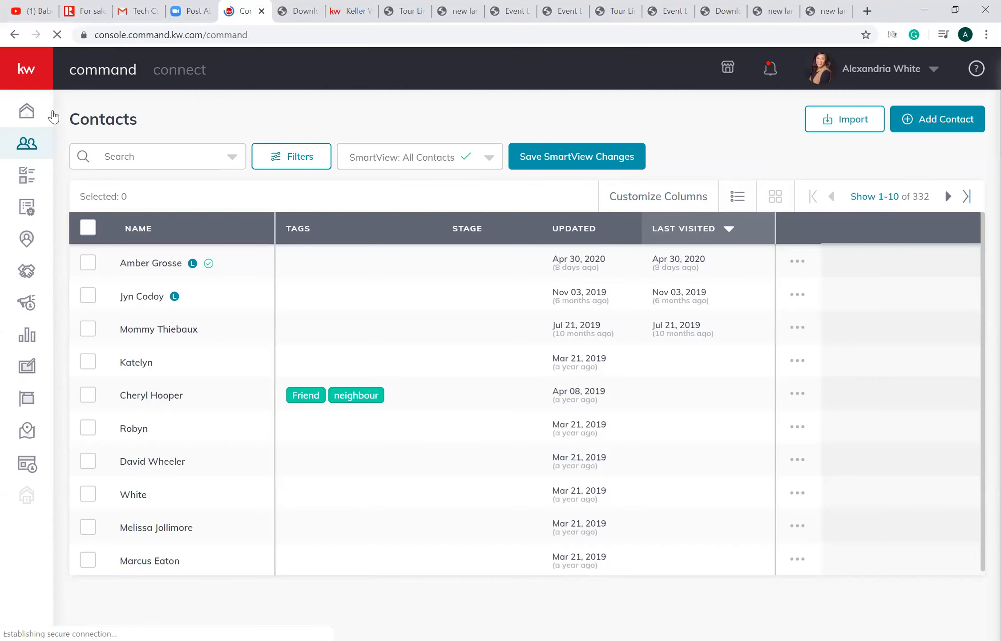